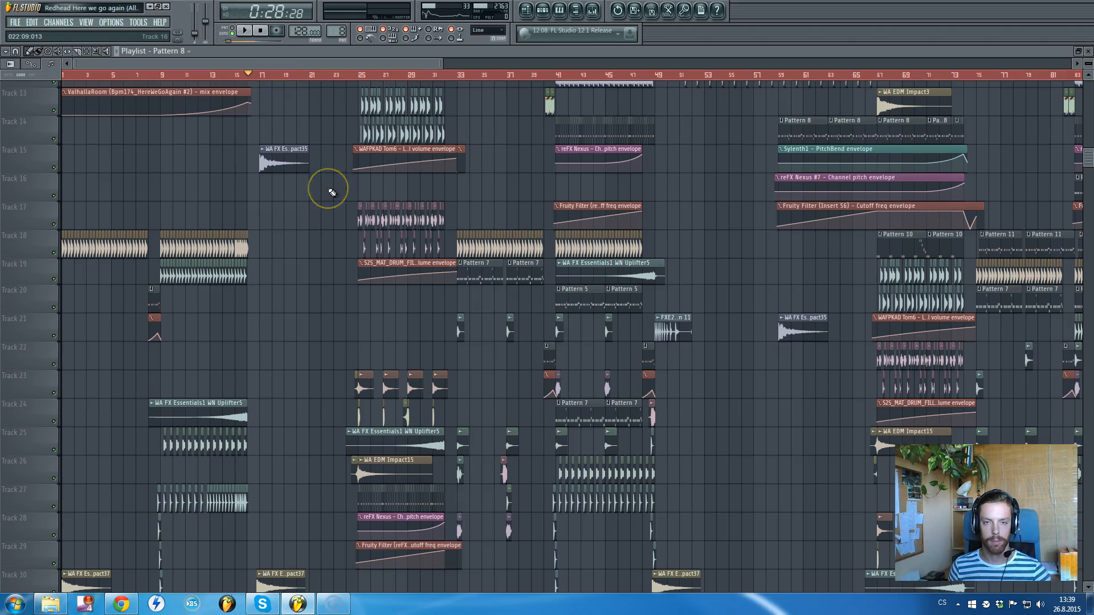
pyautogui.scroll(2, 333, 193)
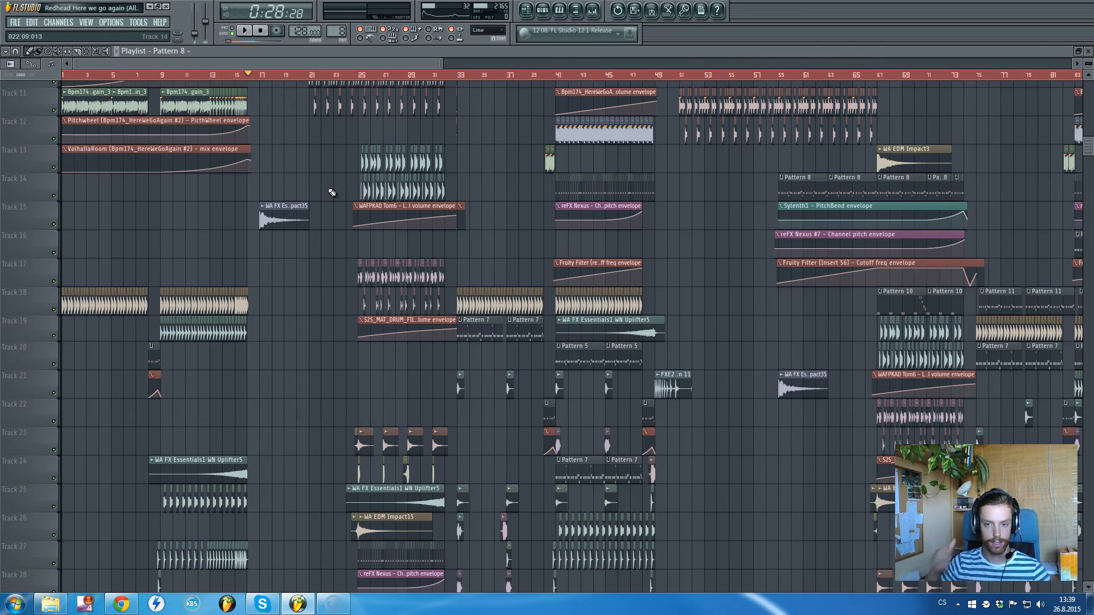
pyautogui.scroll(-3, 330, 191)
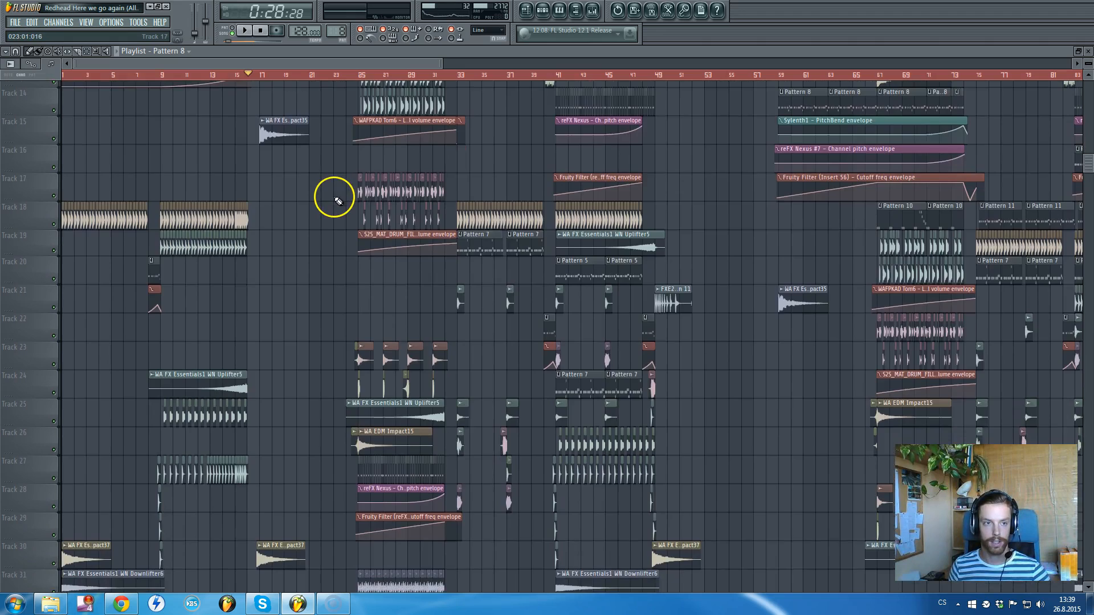
pyautogui.scroll(3, 331, 191)
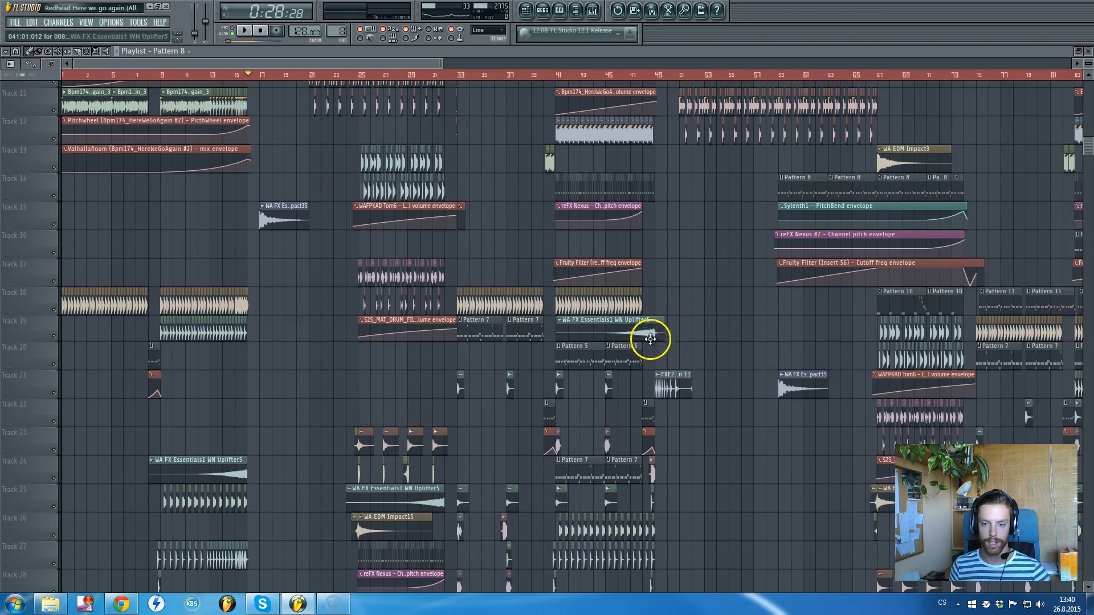
pyautogui.scroll(-2, 368, 269)
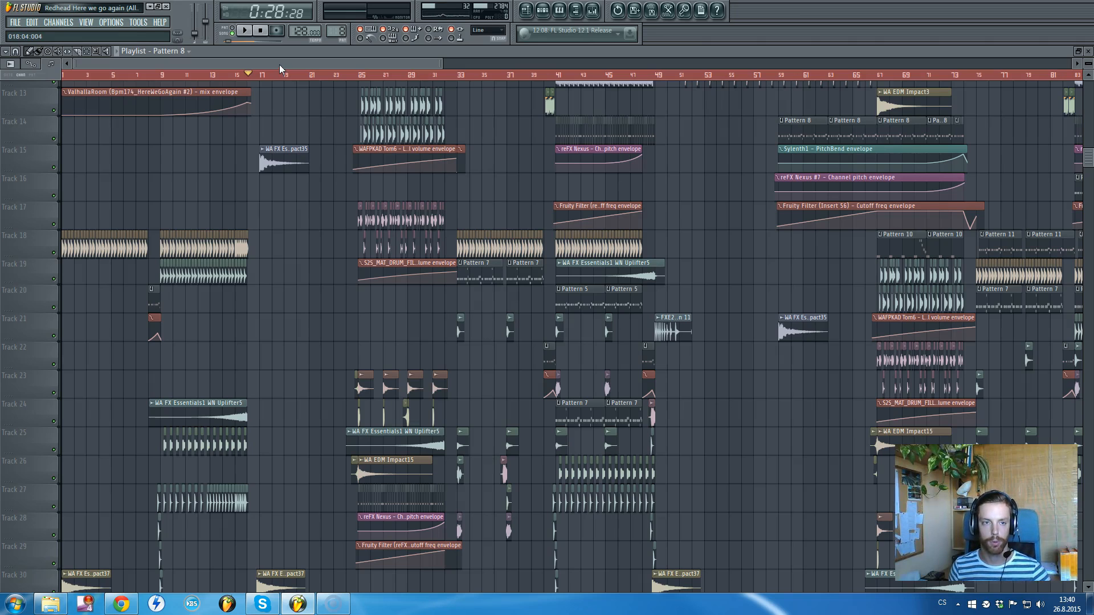
# Play the arrangement from bar 16 past bar 49, following the tracks as they sound, and stop playback.
pyautogui.press('space')
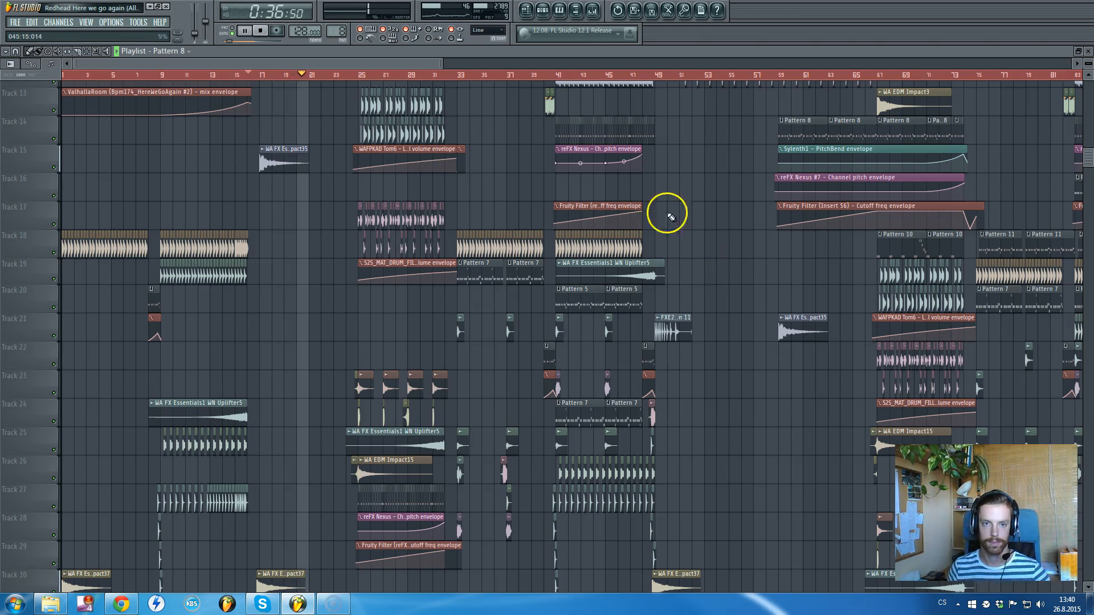
pyautogui.scroll(-5, 446, 157)
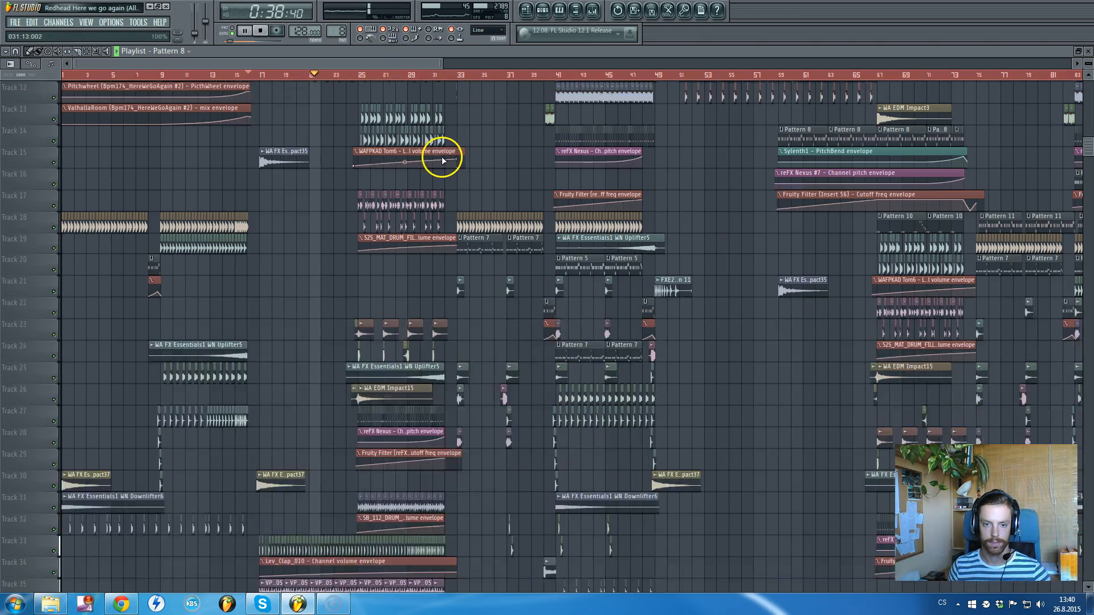
pyautogui.scroll(-5, 445, 157)
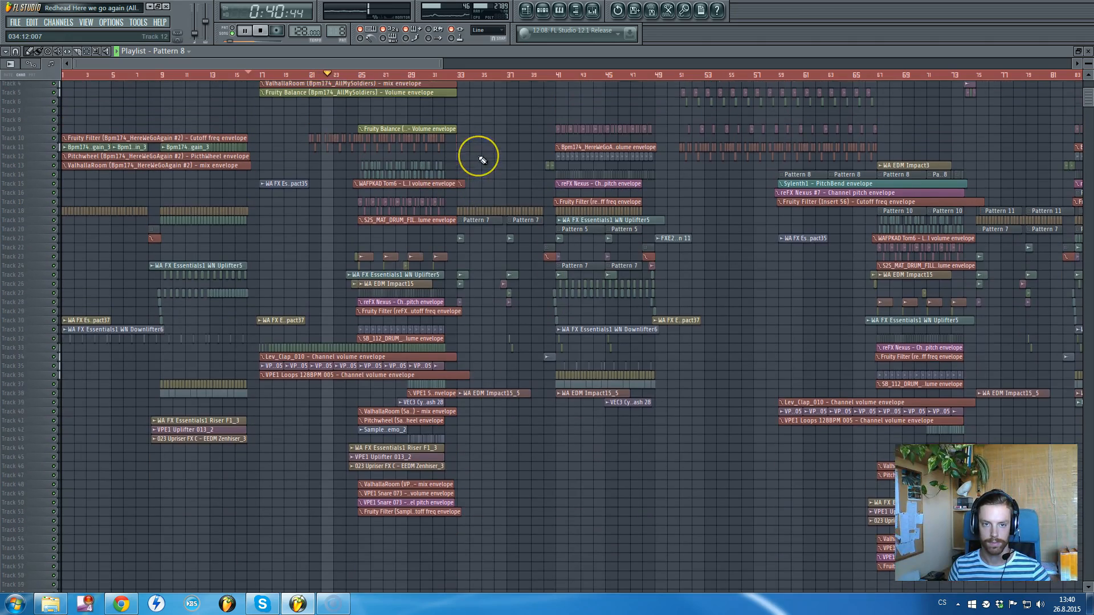
pyautogui.scroll(5, 435, 232)
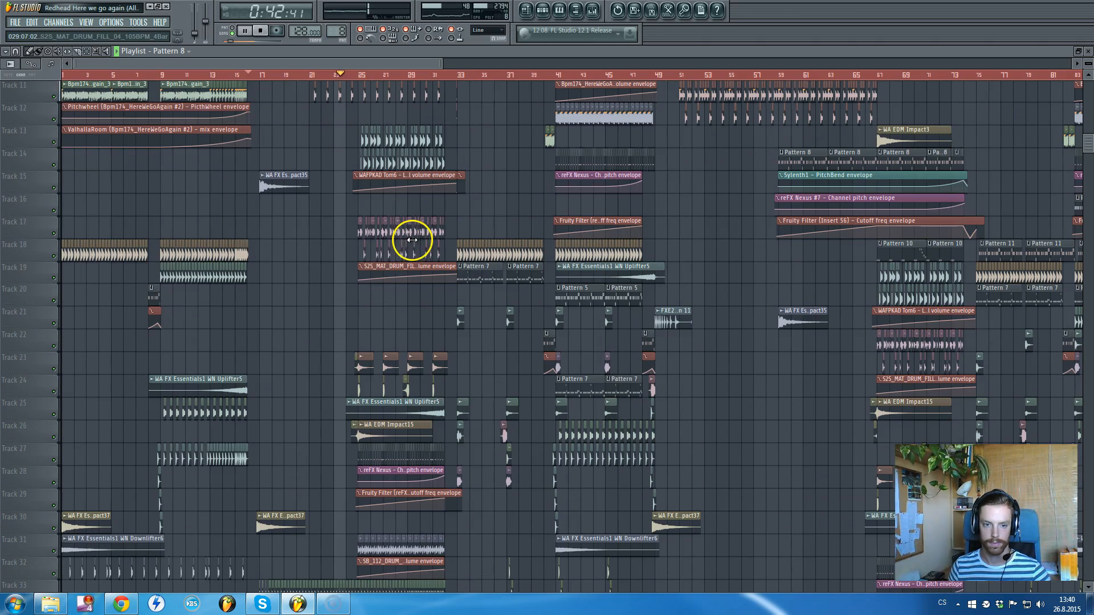
pyautogui.scroll(1, 406, 213)
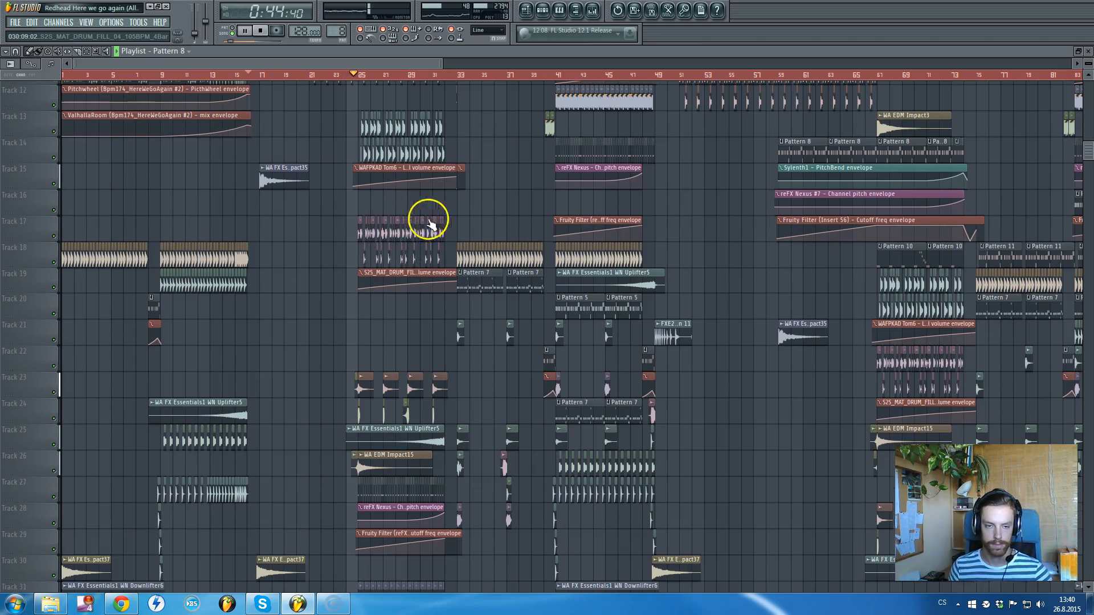
pyautogui.scroll(3, 457, 307)
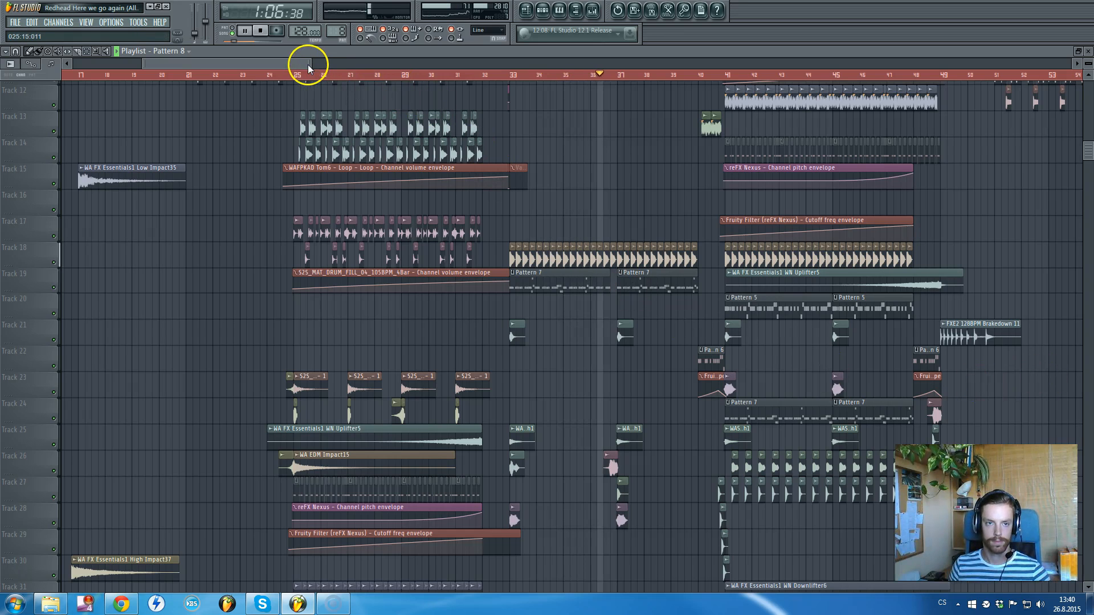
pyautogui.moveTo(308, 64); pyautogui.dragTo(388, 63)
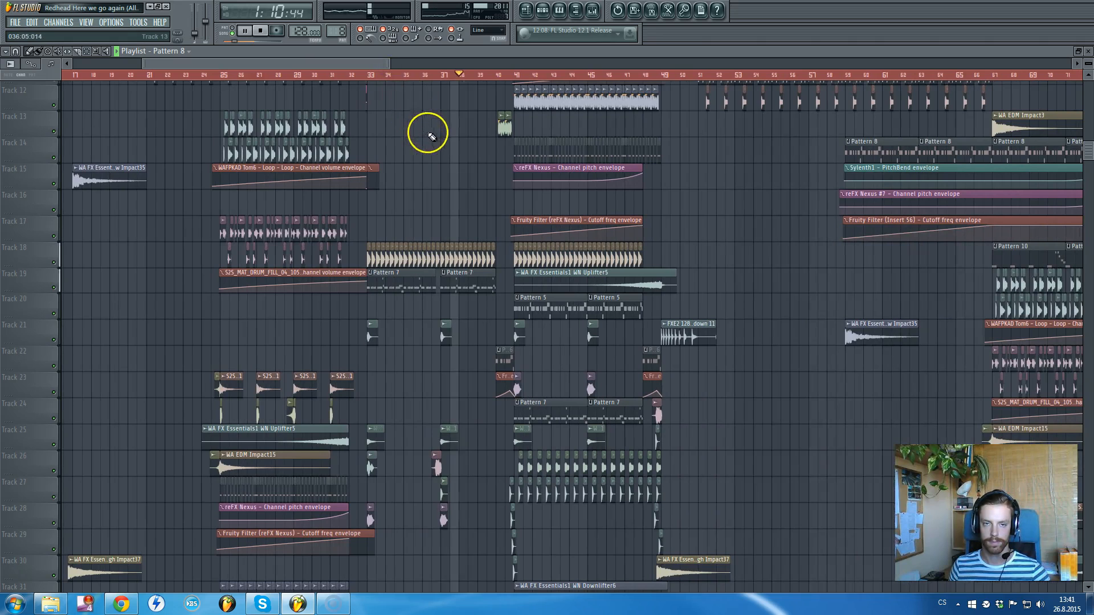
pyautogui.scroll(1, 452, 147)
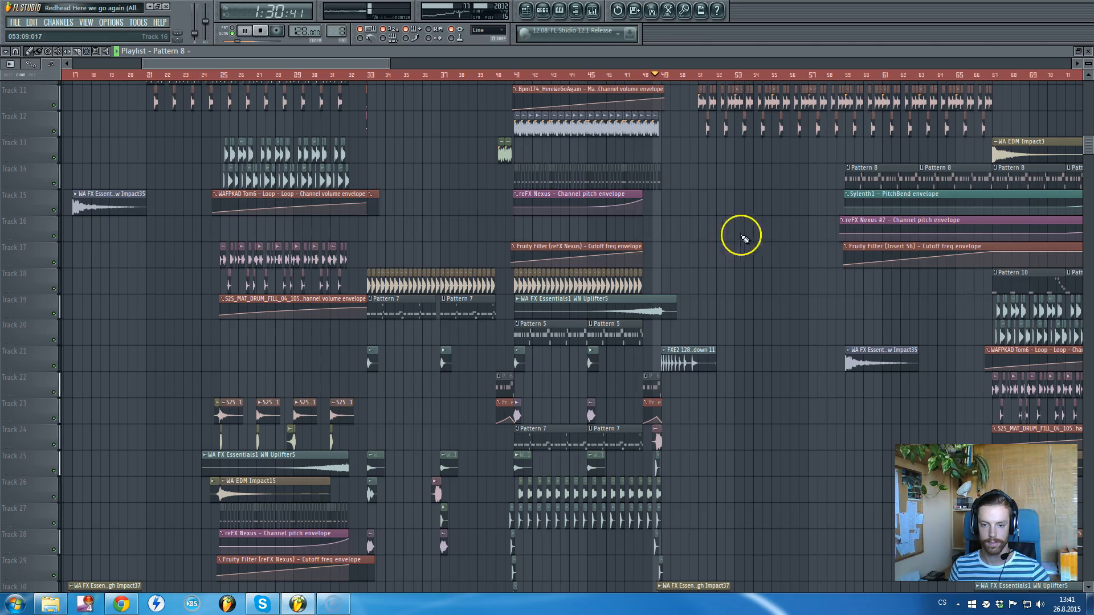
pyautogui.scroll(-3, 768, 238)
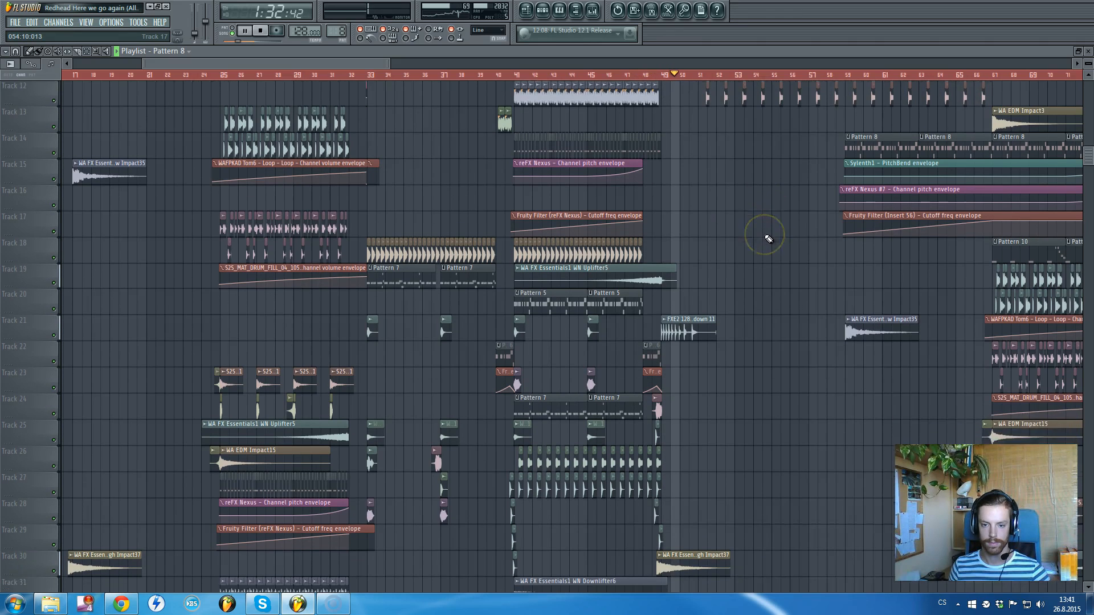
pyautogui.scroll(3, 774, 241)
pyautogui.scroll(2, 775, 240)
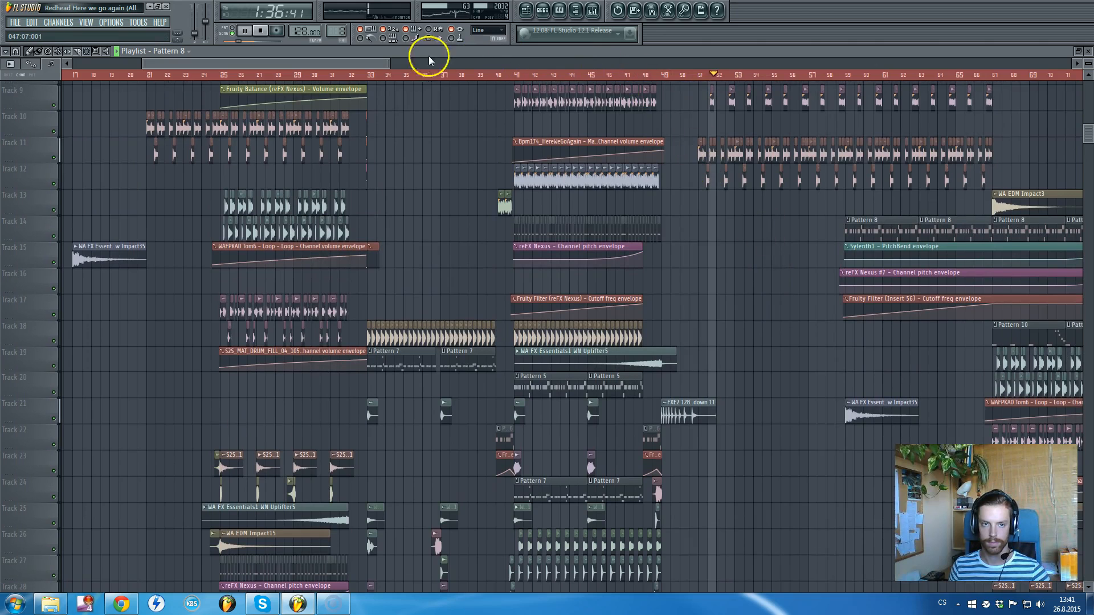
pyautogui.click(370, 66)
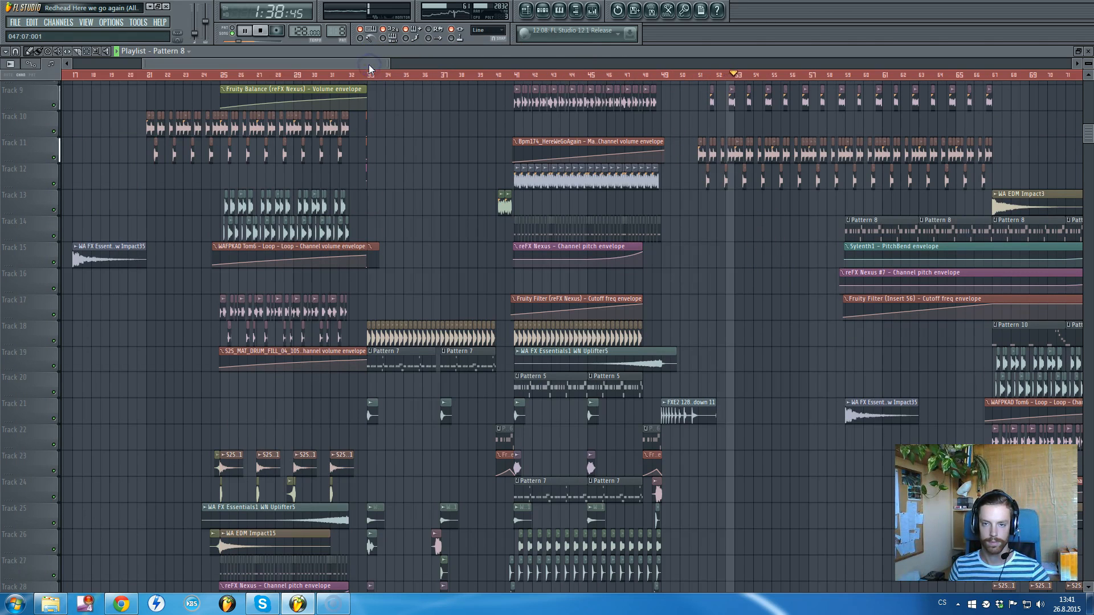
pyautogui.moveTo(369, 67); pyautogui.dragTo(320, 66)
pyautogui.press('space')
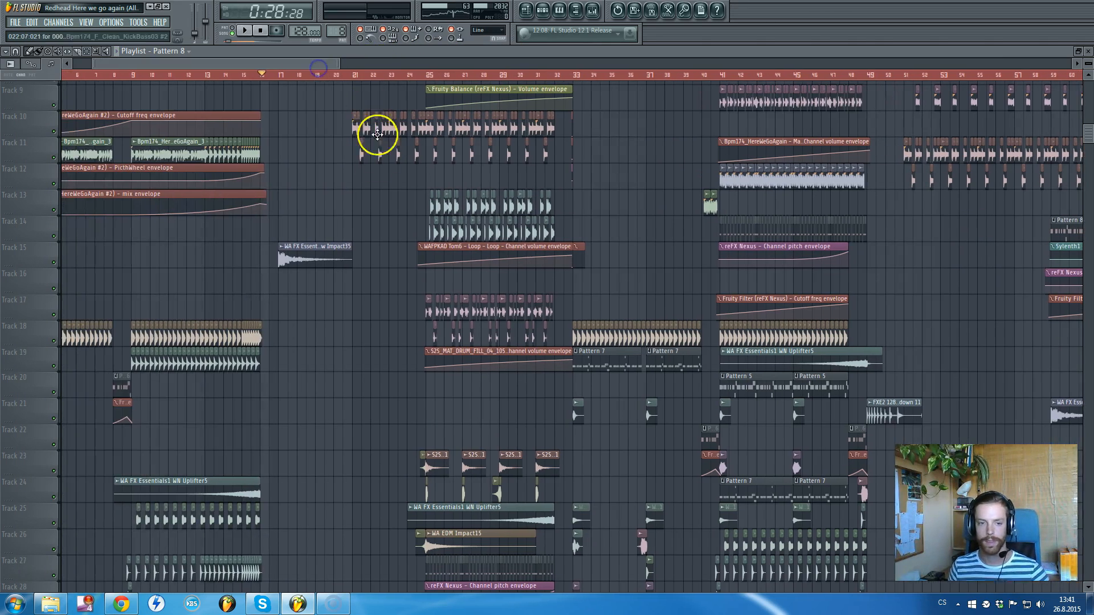
# Examine the clips and automation of the intro and first build-up across the playlist tracks.
pyautogui.scroll(3, 288, 208)
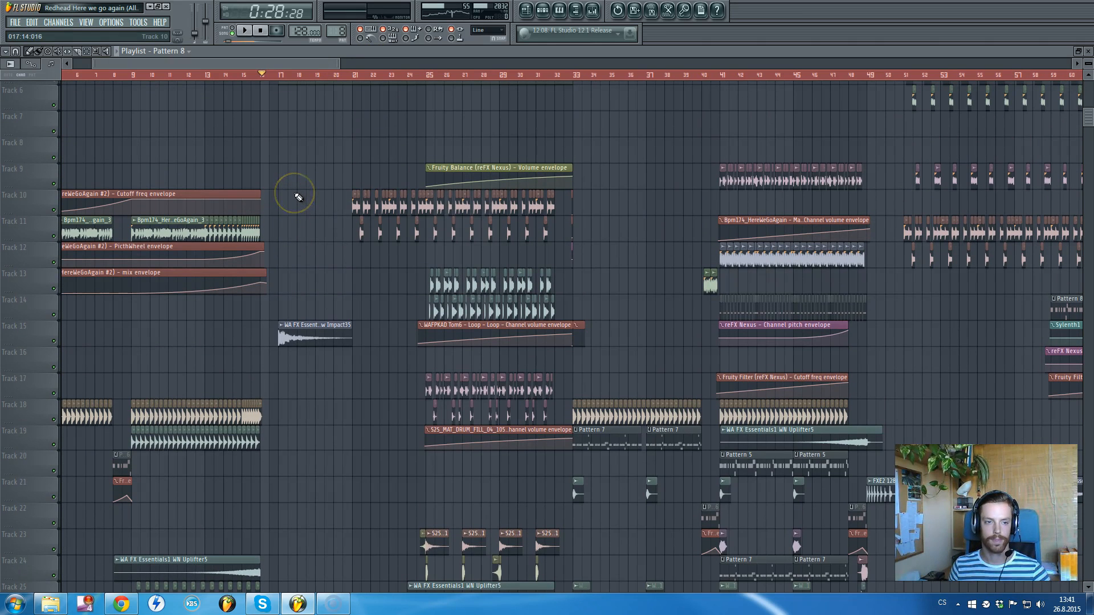
pyautogui.scroll(1, 288, 194)
pyautogui.moveTo(267, 65); pyautogui.dragTo(167, 71)
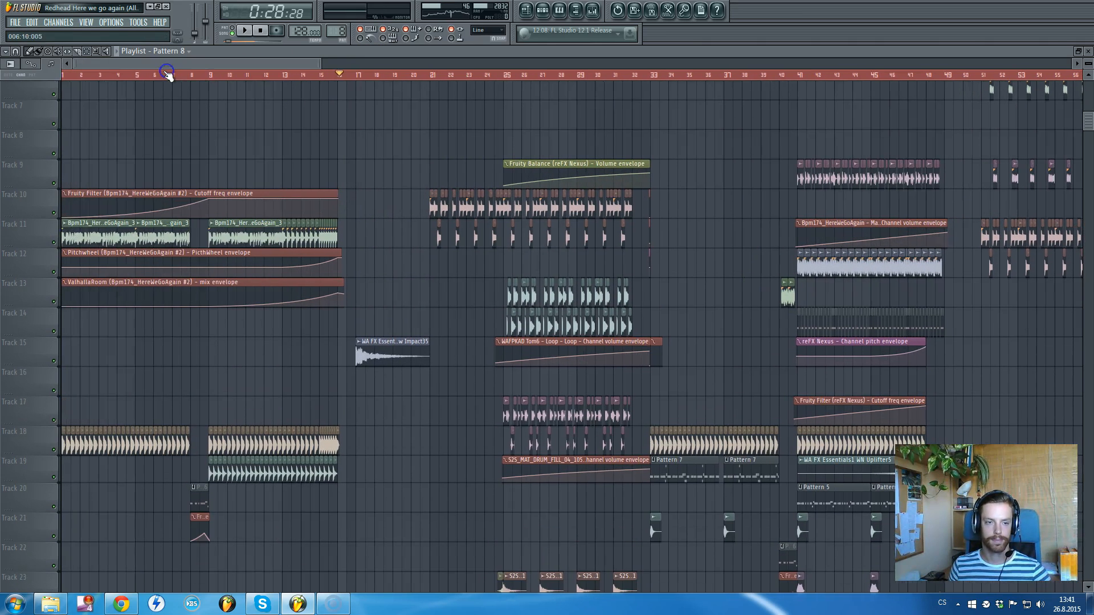
pyautogui.scroll(-4, 325, 181)
pyautogui.scroll(2, 152, 203)
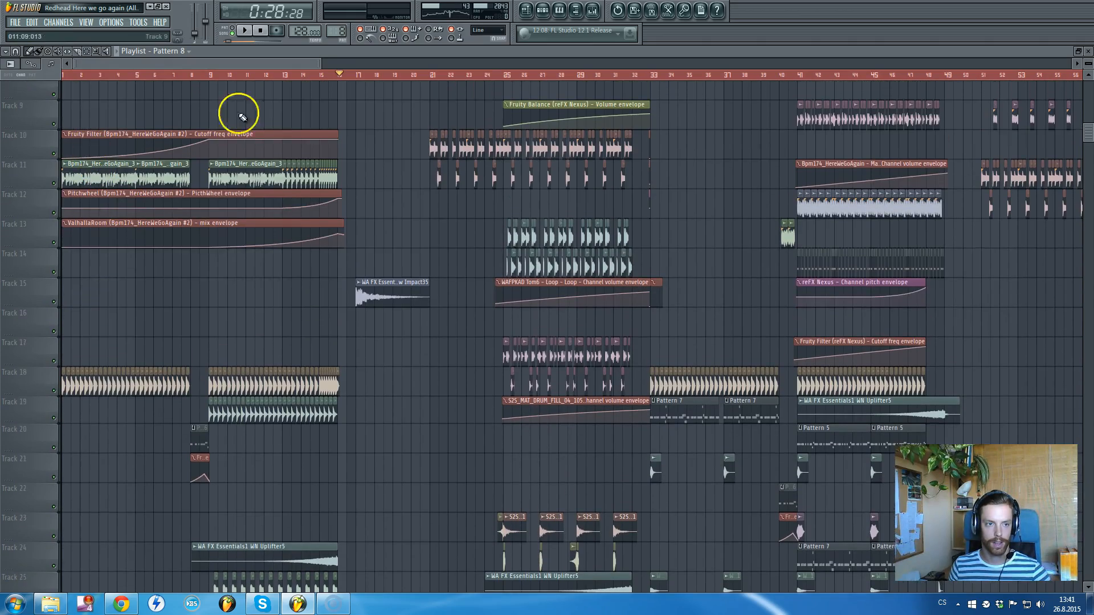
pyautogui.scroll(-20, 228, 228)
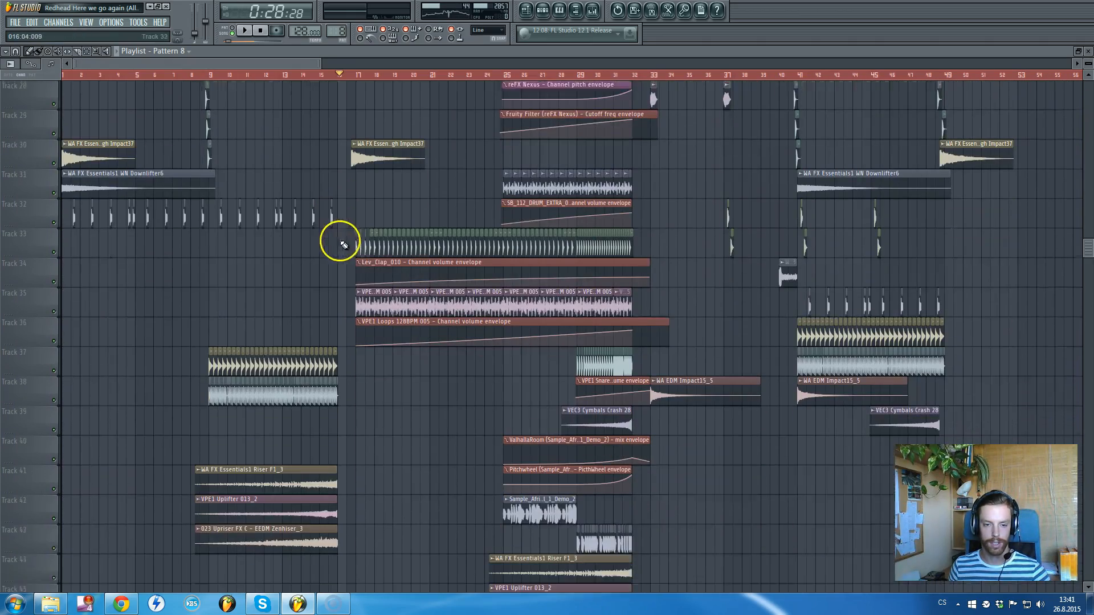
pyautogui.scroll(13, 492, 188)
pyautogui.keyDown('ctrl'); pyautogui.scroll(-3, 491, 188); pyautogui.keyUp('ctrl')
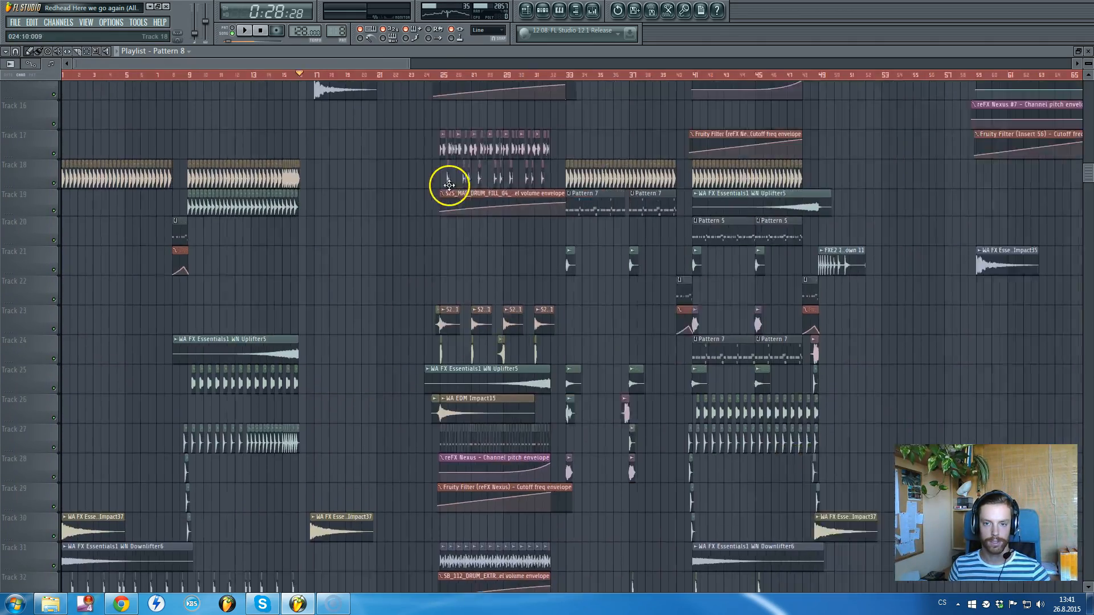
pyautogui.keyDown('alt'); pyautogui.scroll(-2, 439, 188); pyautogui.keyUp('alt')
pyautogui.keyDown('ctrl'); pyautogui.scroll(-1, 434, 191); pyautogui.keyUp('ctrl')
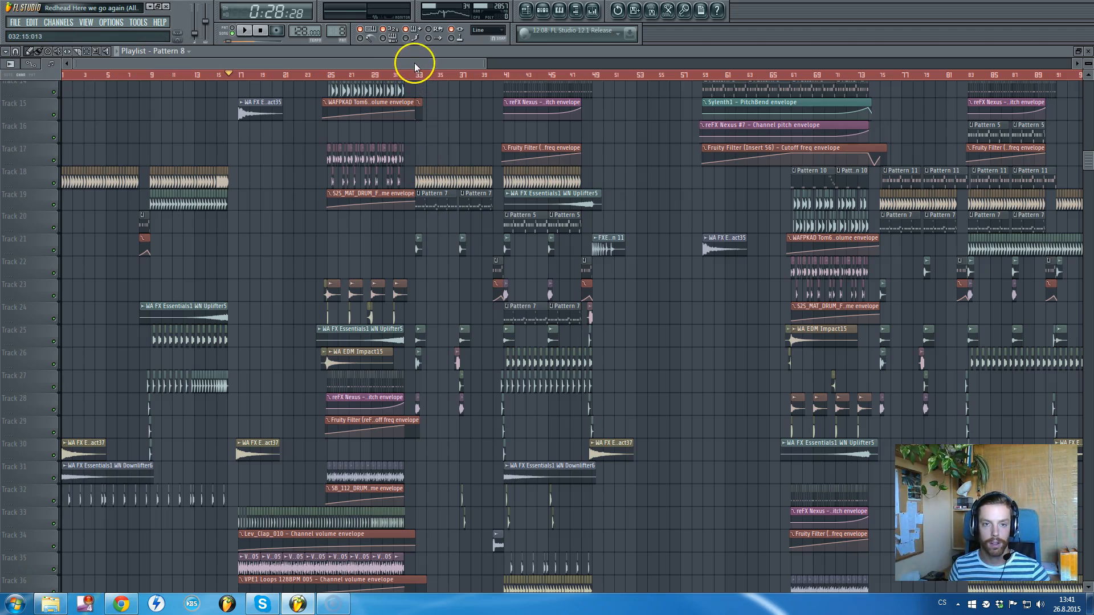
# Survey the whole arrangement from the first bar to the separate clips placed beyond bar 105.
pyautogui.scroll(8, 347, 217)
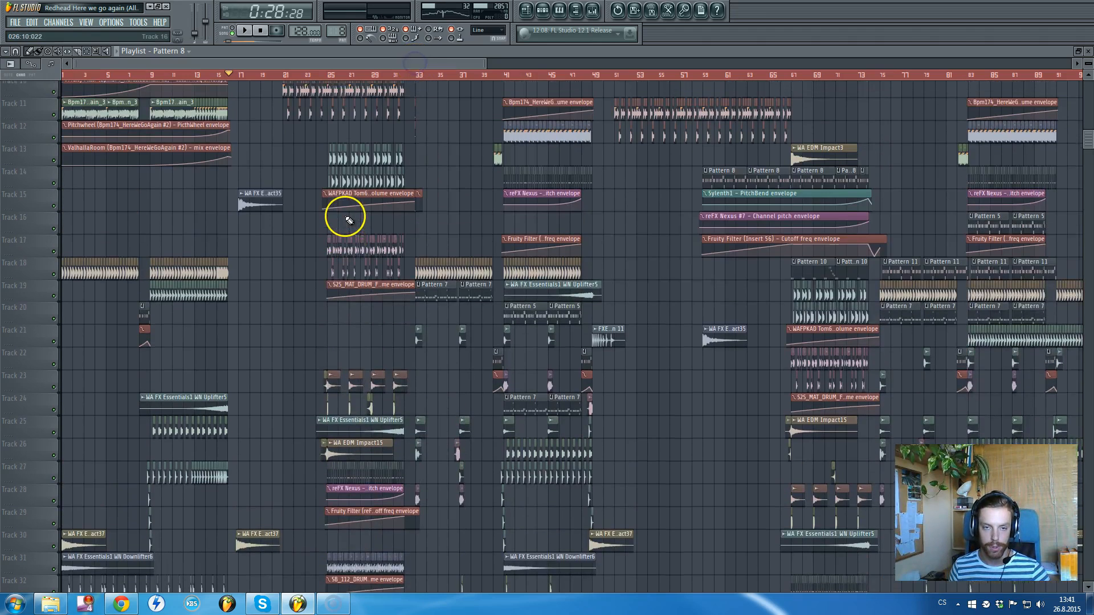
pyautogui.scroll(-7, 363, 211)
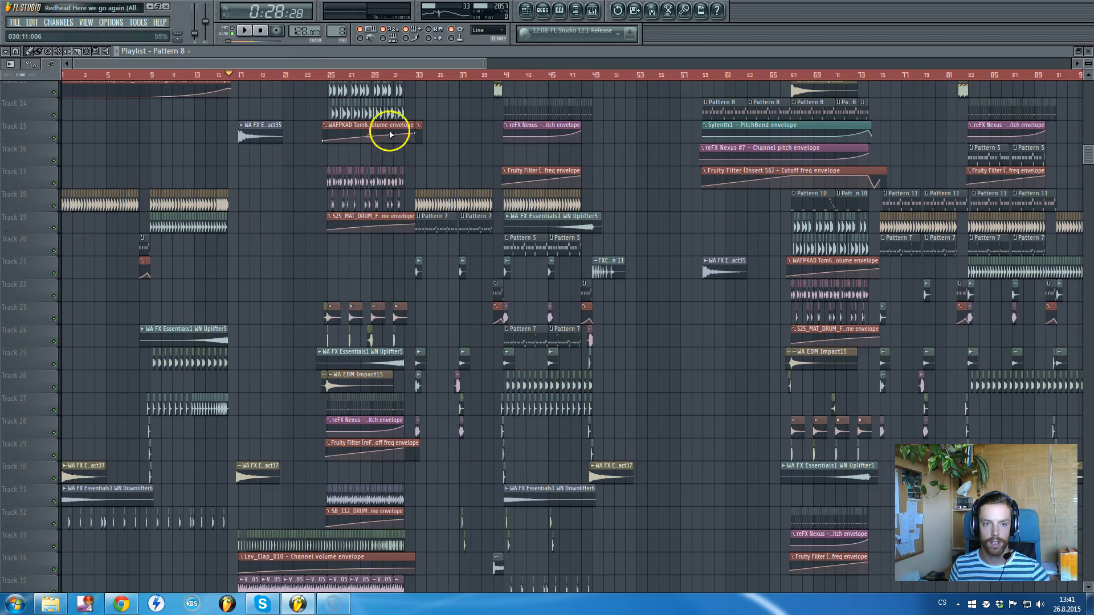
pyautogui.keyDown('alt'); pyautogui.scroll(-3, 362, 188); pyautogui.keyUp('alt')
pyautogui.keyDown('alt'); pyautogui.scroll(3, 361, 195); pyautogui.keyUp('alt')
pyautogui.scroll(1, 324, 218)
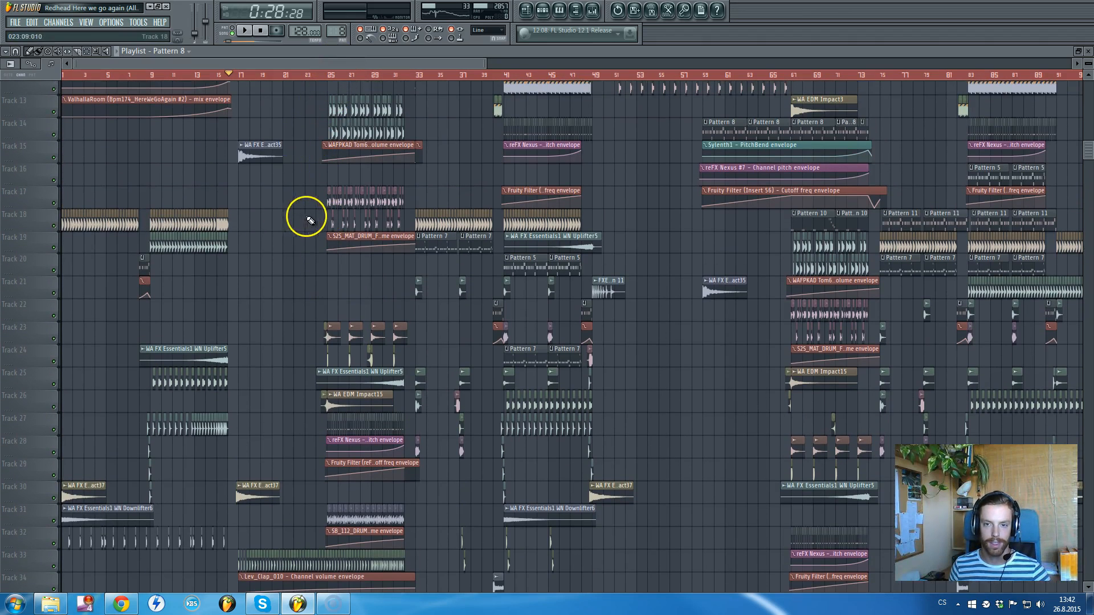
pyautogui.scroll(-20, 319, 222)
pyautogui.keyDown('ctrl'); pyautogui.scroll(-4, 339, 188); pyautogui.keyUp('ctrl')
pyautogui.scroll(15, 680, 249)
pyautogui.scroll(16, 679, 251)
pyautogui.keyDown('ctrl'); pyautogui.scroll(-2, 674, 246); pyautogui.keyUp('ctrl')
pyautogui.scroll(-2, 623, 239)
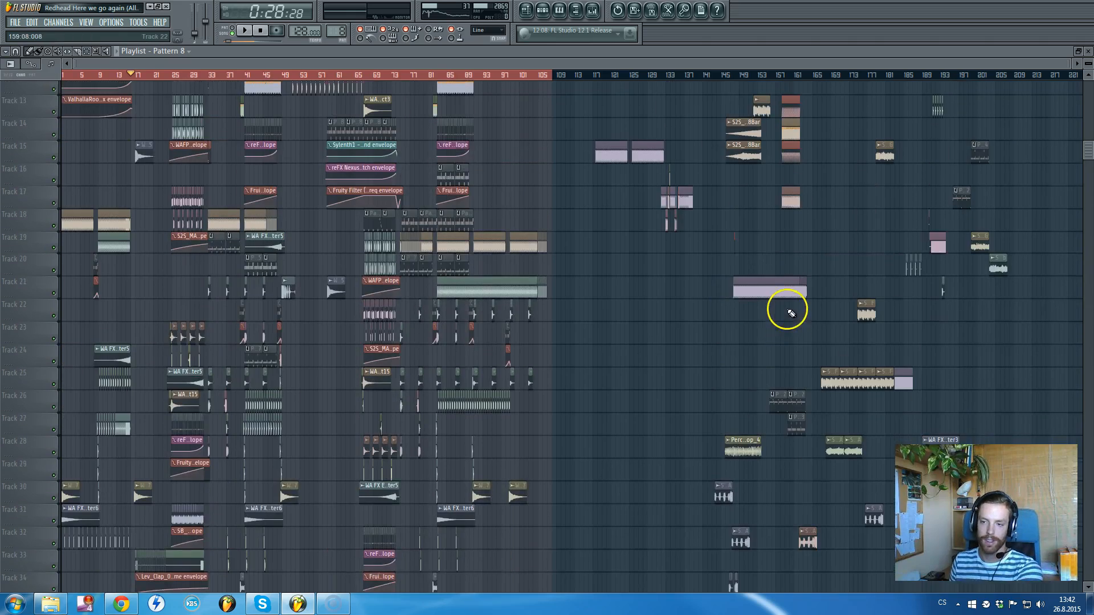
pyautogui.moveTo(1044, 436); pyautogui.dragTo(551, 150)
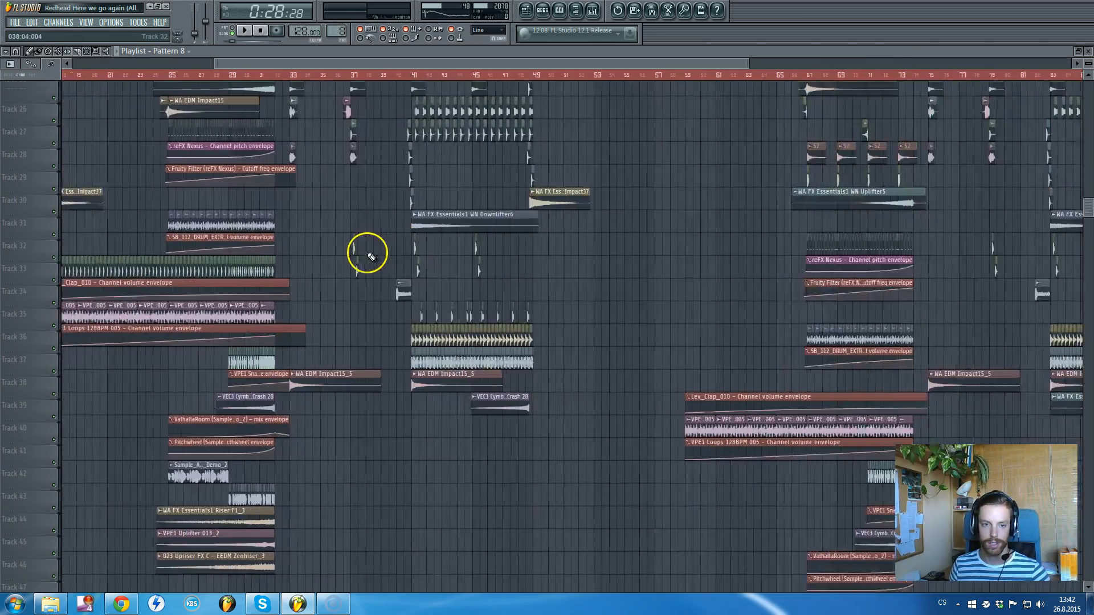
# Start playback of the song from bar 17, where the clap and loop build-up begins.
pyautogui.moveTo(371, 258); pyautogui.dragTo(217, 65)
pyautogui.scroll(5, 219, 237)
pyautogui.scroll(-6, 289, 245)
pyautogui.scroll(1, 295, 249)
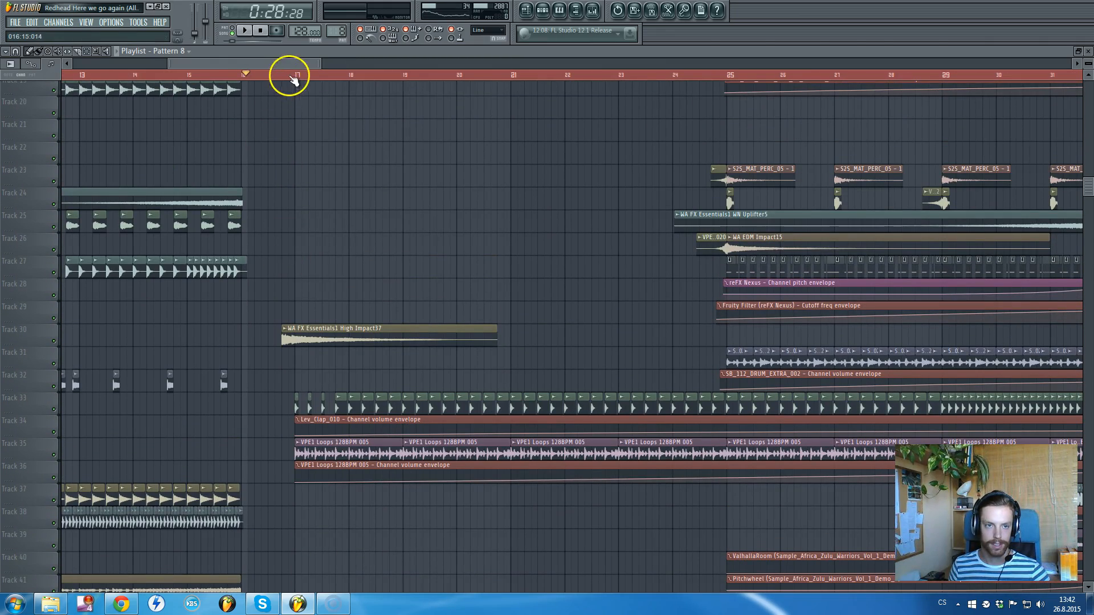
pyautogui.click(295, 77)
pyautogui.press('space')
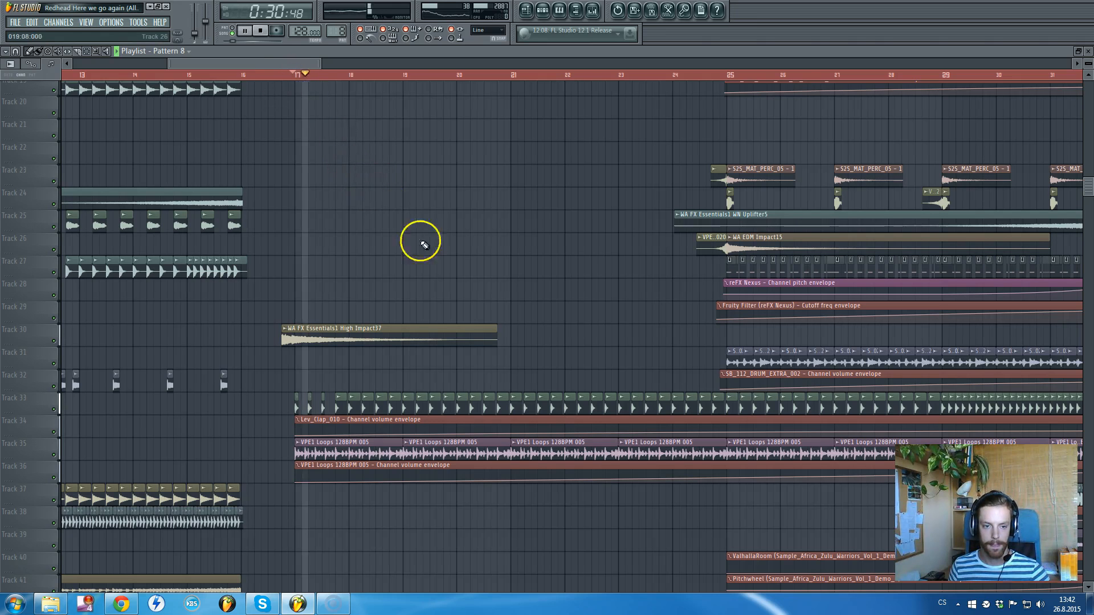
# Follow the playing build-up from the impact effects to the vocal clips and their automation on Tracks 2 to 5, and stop playback.
pyautogui.scroll(1, 541, 341)
pyautogui.scroll(1, 540, 340)
pyautogui.scroll(2, 542, 340)
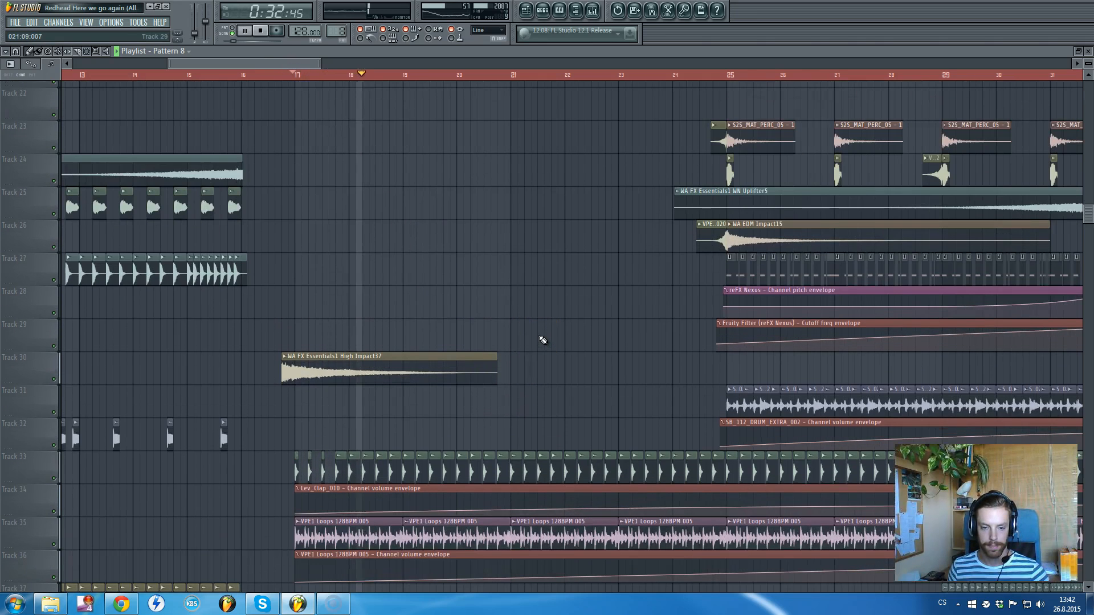
pyautogui.scroll(10, 543, 340)
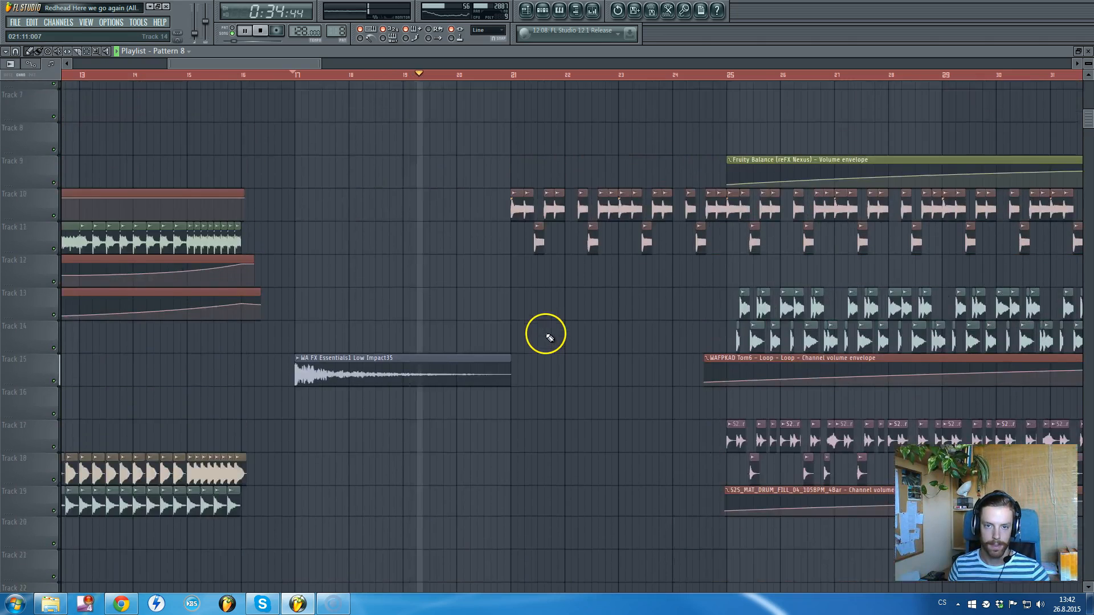
pyautogui.scroll(1, 546, 331)
pyautogui.scroll(3, 513, 260)
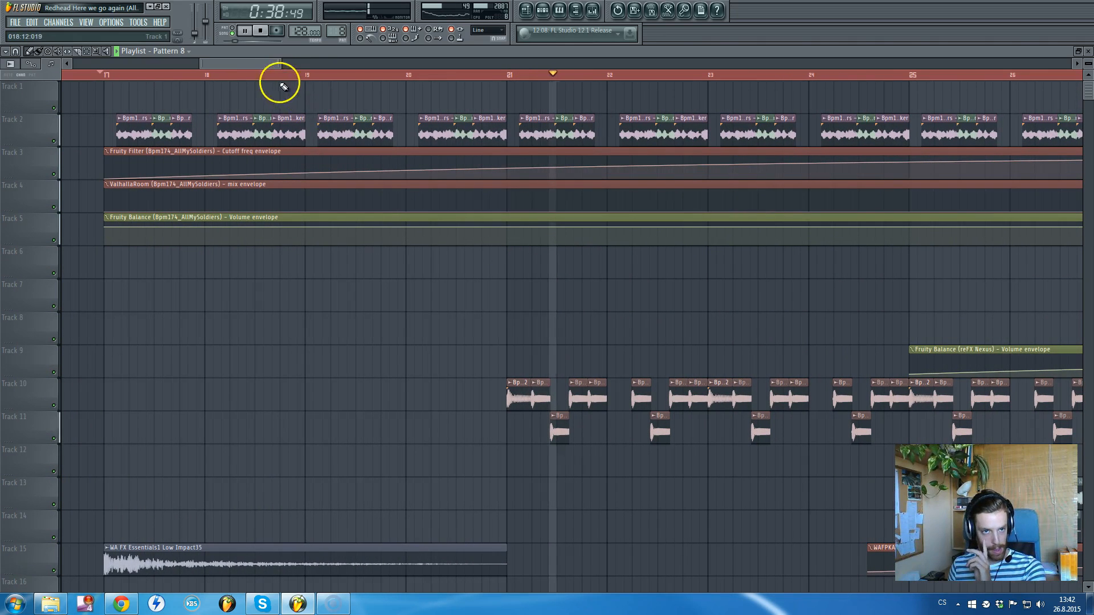
pyautogui.moveTo(265, 65); pyautogui.dragTo(317, 68)
pyautogui.scroll(-3, 389, 242)
pyautogui.scroll(-3, 401, 254)
pyautogui.scroll(-3, 400, 254)
pyautogui.press('space')
# Inspect the channel settings of the Bpm174_AllMySoldiers and Bpm174_HereWeGoAgain vocal clips on Track 2, ending on Bpm174_AllMySoldiers.
pyautogui.scroll(6, 262, 215)
pyautogui.click(190, 136)
pyautogui.click(189, 136)
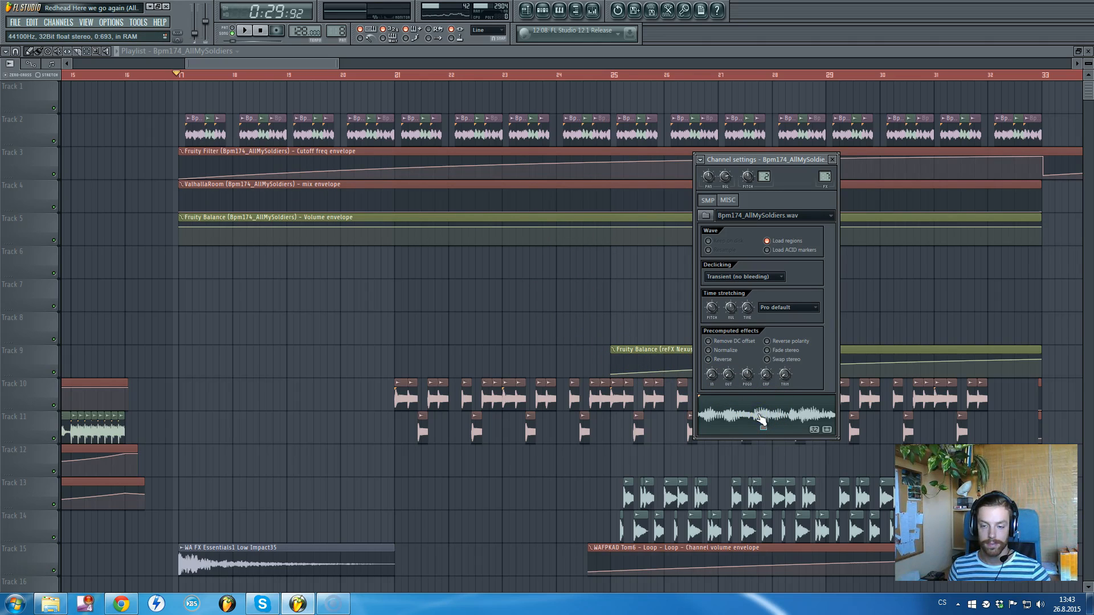
pyautogui.click(213, 131)
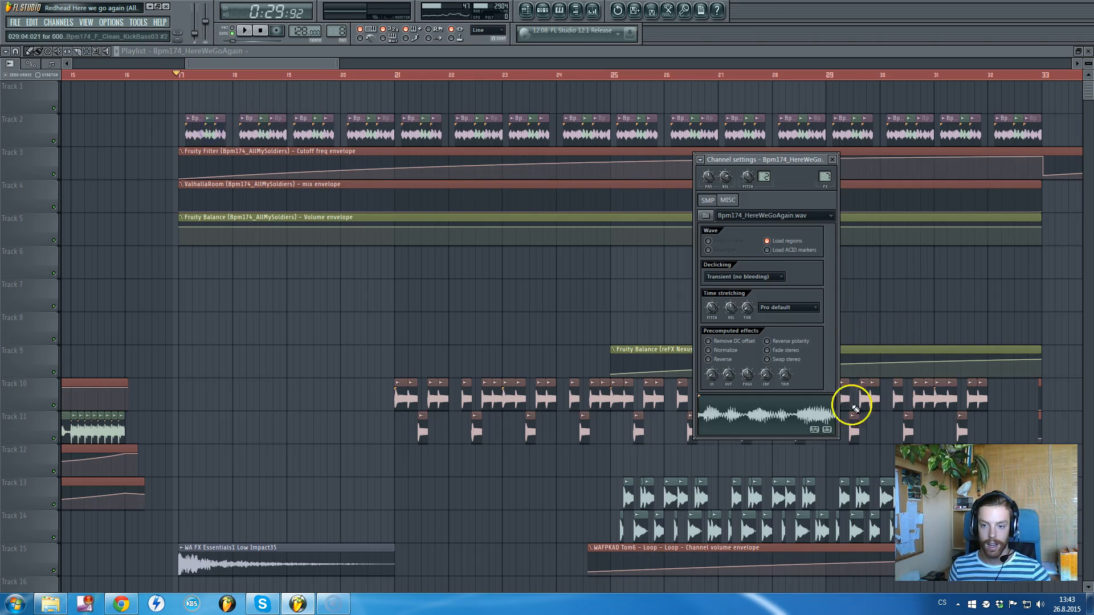
pyautogui.hscroll(-2, 318, 66)
pyautogui.click(268, 136)
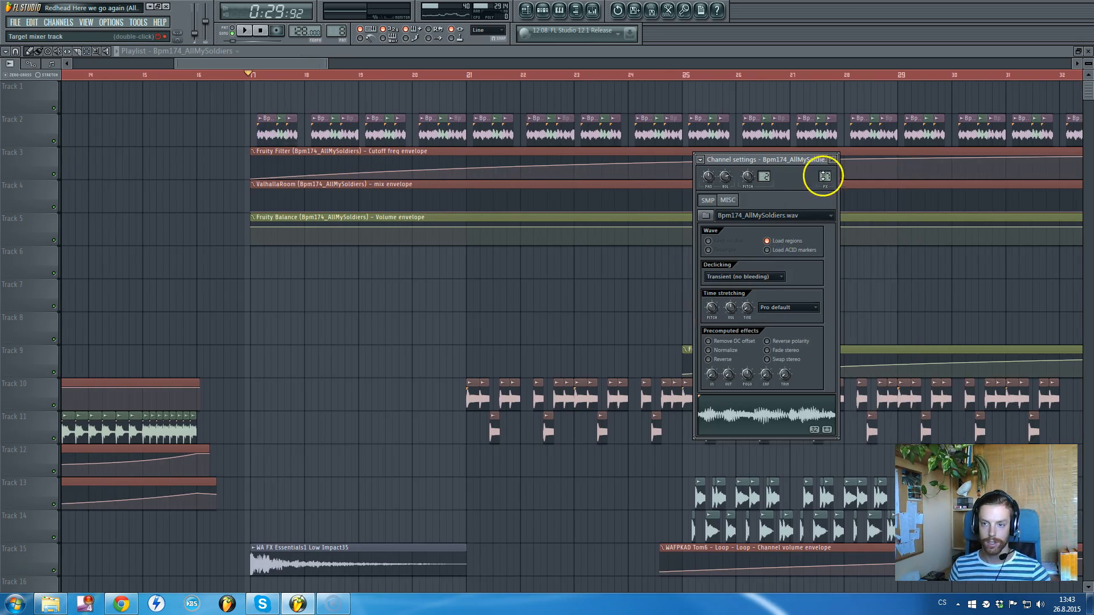
# Inspect the mixer effect chain of the Bpm174_AllMySoldiers vocal, including FabFilter Pro-Q 2, and close the mixer and channel settings.
pyautogui.doubleClick(825, 177)
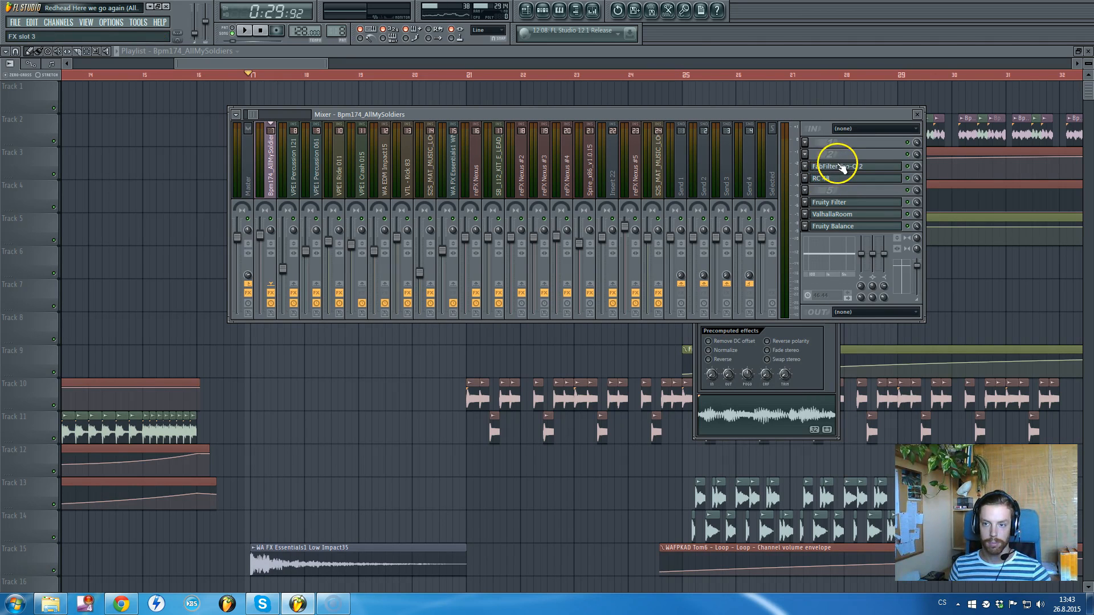
pyautogui.click(841, 166)
pyautogui.click(574, 208)
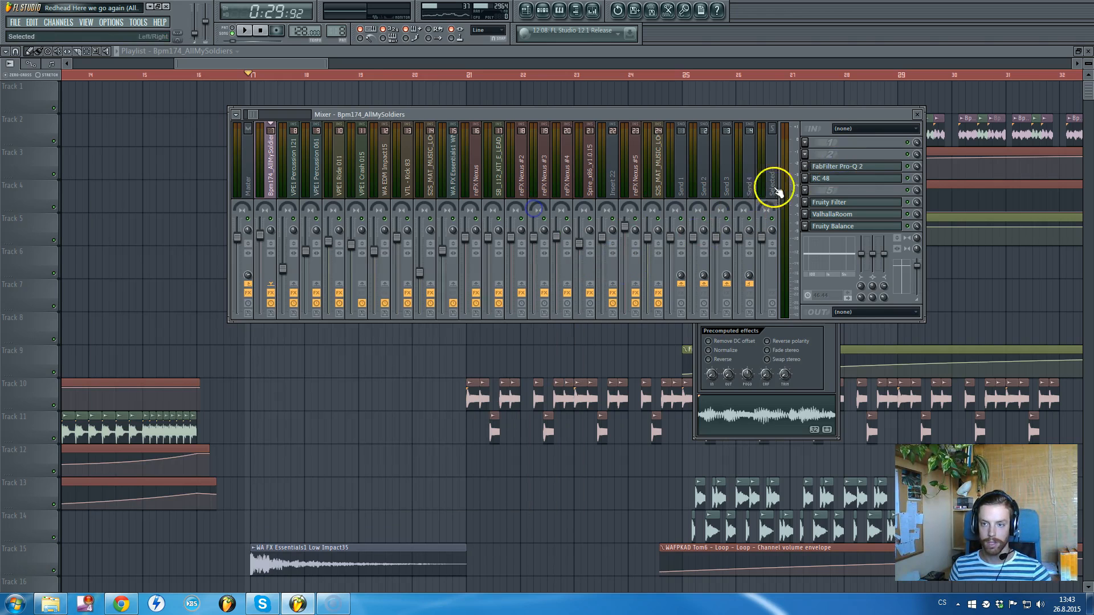
pyautogui.click(916, 115)
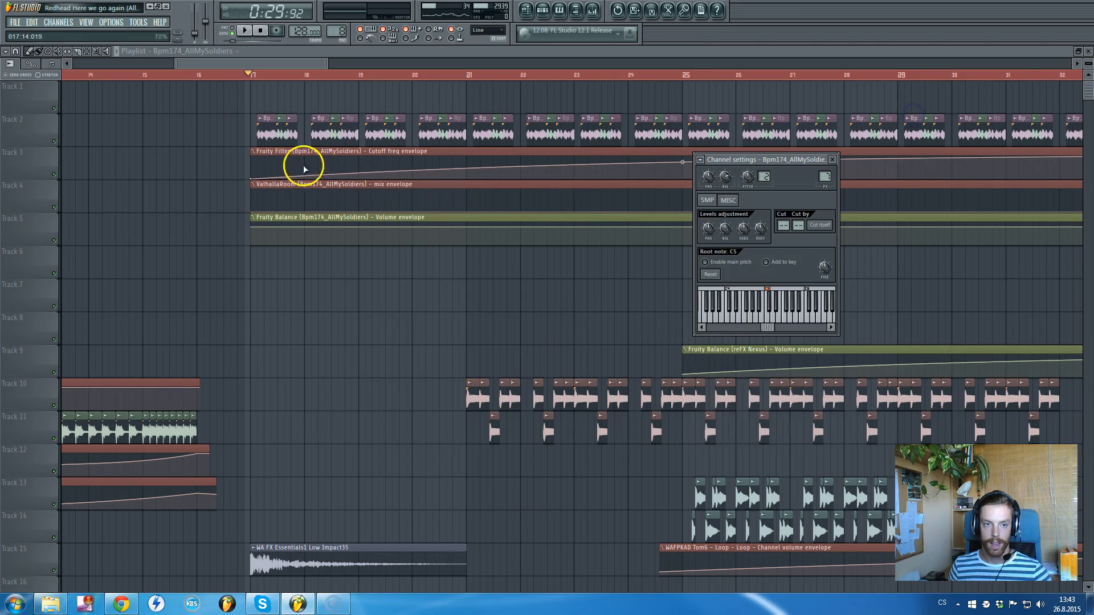
pyautogui.doubleClick(424, 125)
pyautogui.rightClick(741, 159)
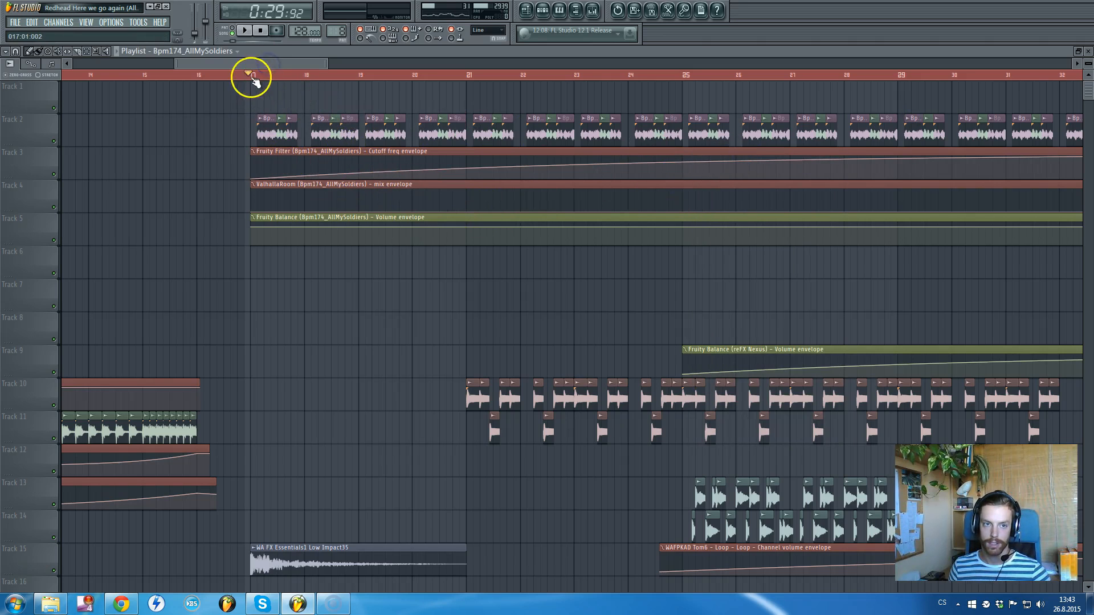
# Examine the filter cutoff, ValhallaRoom mix and Fruity Balance volume envelopes on Tracks 3 to 5 between bars 17 and 33.
pyautogui.scroll(-3, 251, 76)
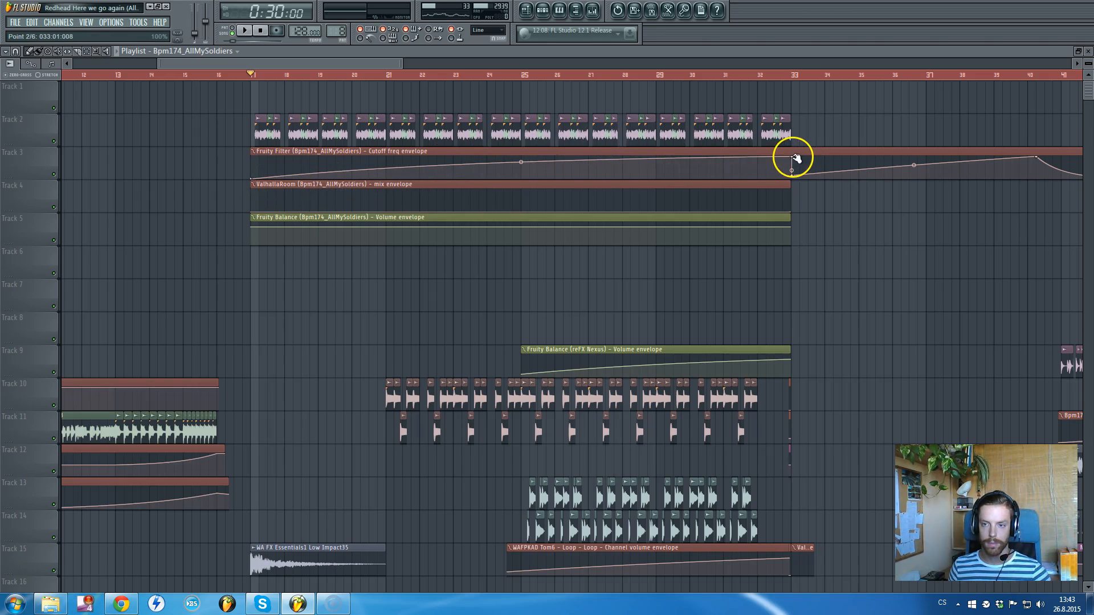
pyautogui.scroll(-1, 293, 188)
pyautogui.scroll(1, 293, 188)
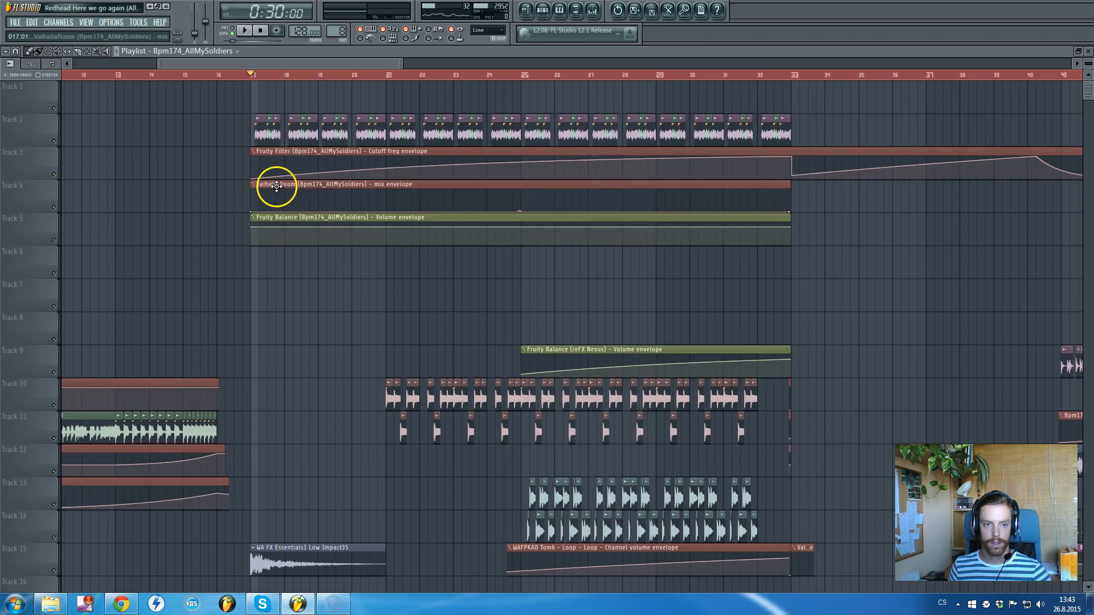
pyautogui.scroll(-2, 273, 185)
pyautogui.scroll(2, 264, 179)
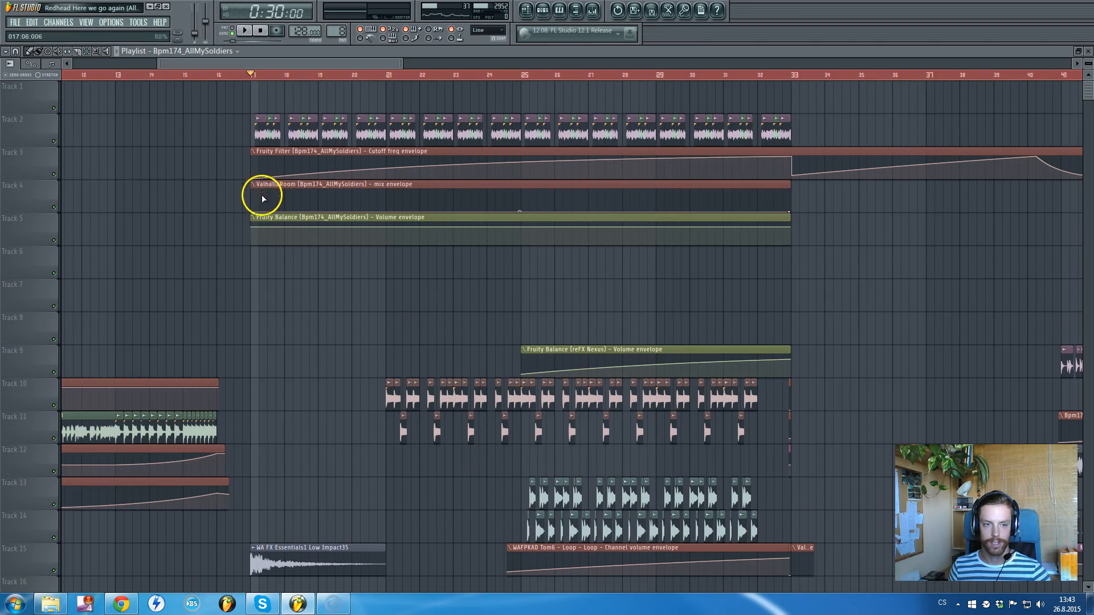
pyautogui.press('space')
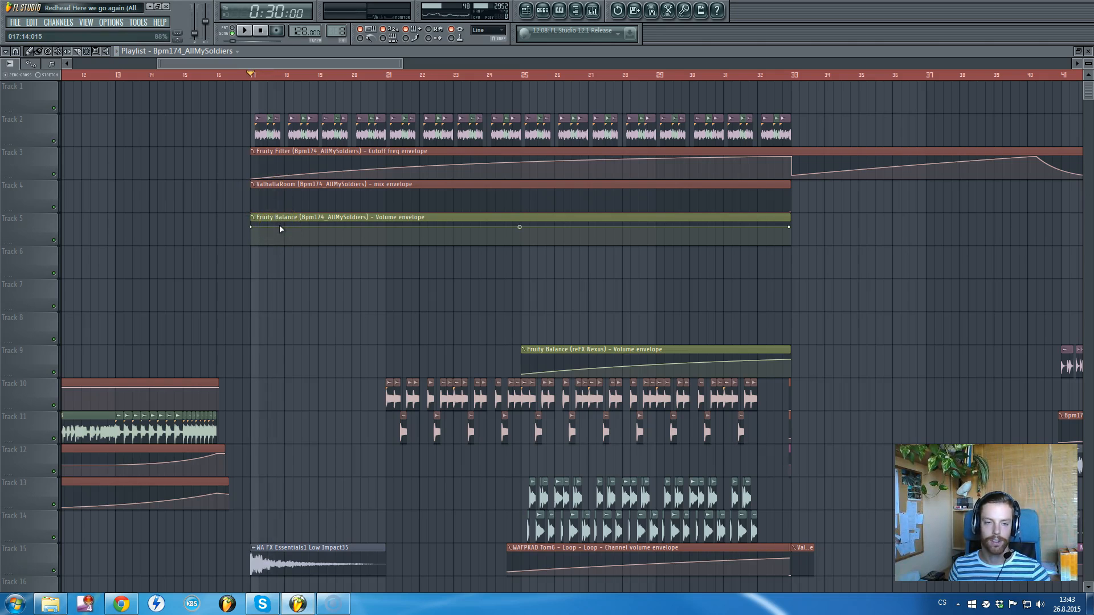
pyautogui.scroll(-3, 298, 227)
pyautogui.scroll(3, 279, 188)
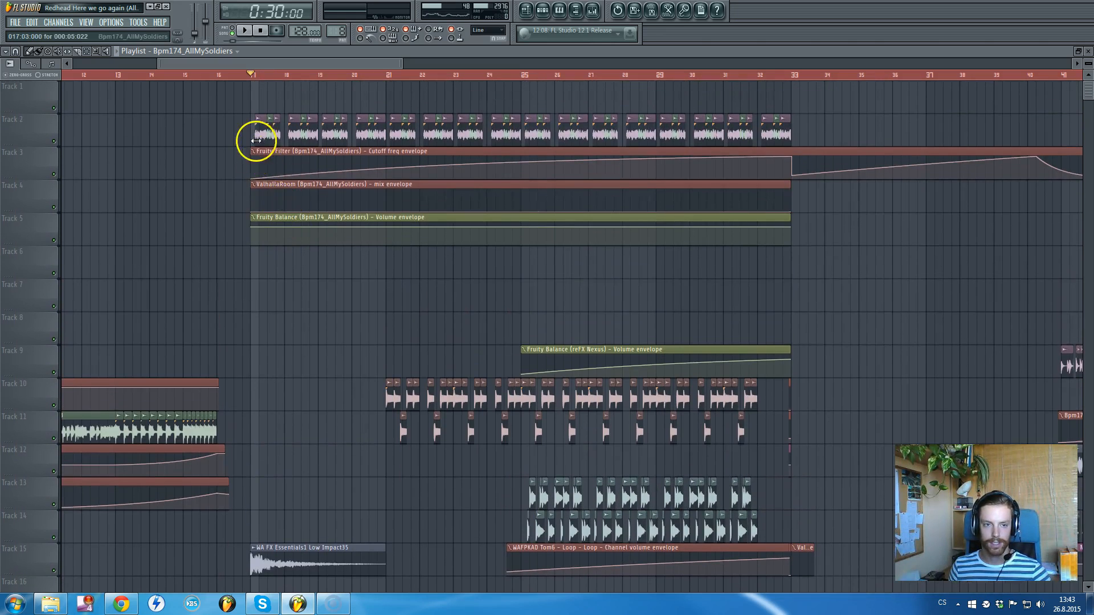
# Examine the impact, clap and VPE1 loop clips on Tracks 30 to 36 and their channel volume envelopes from bar 17.
pyautogui.scroll(-10, 627, 217)
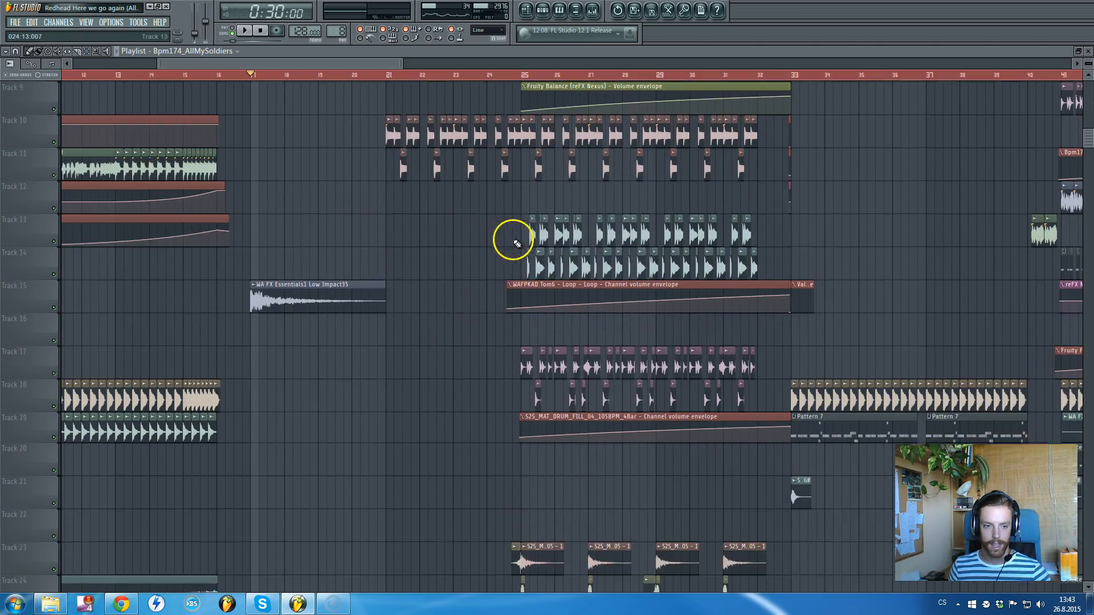
pyautogui.scroll(-10, 351, 254)
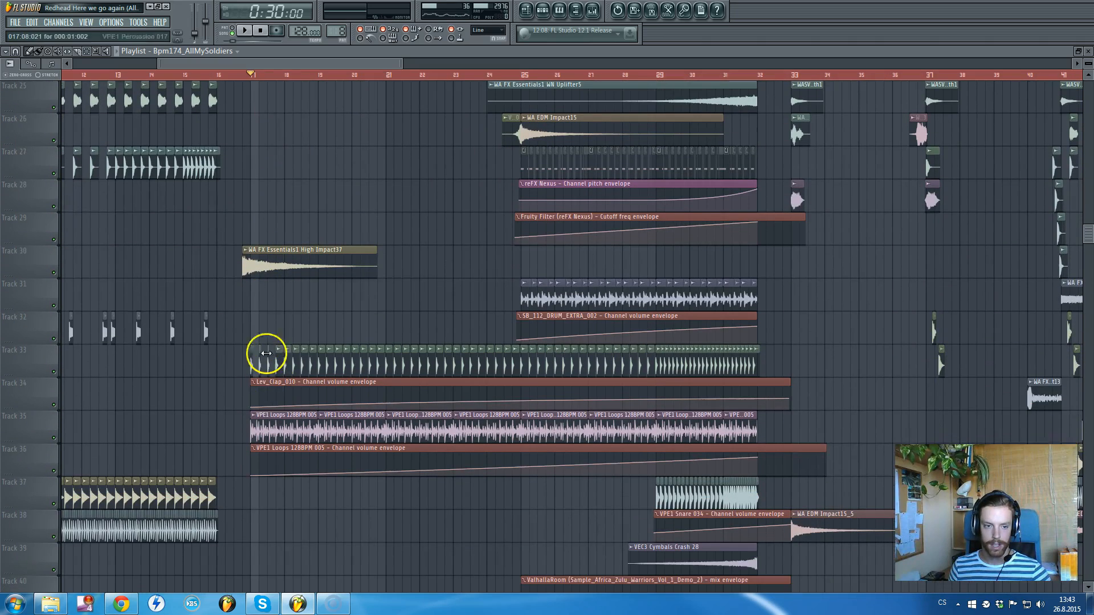
pyautogui.moveTo(278, 64)
pyautogui.mouseDown()
pyautogui.moveTo(275, 74)
pyautogui.moveTo(269, 52)
pyautogui.mouseUp()
pyautogui.scroll(-3, 263, 201)
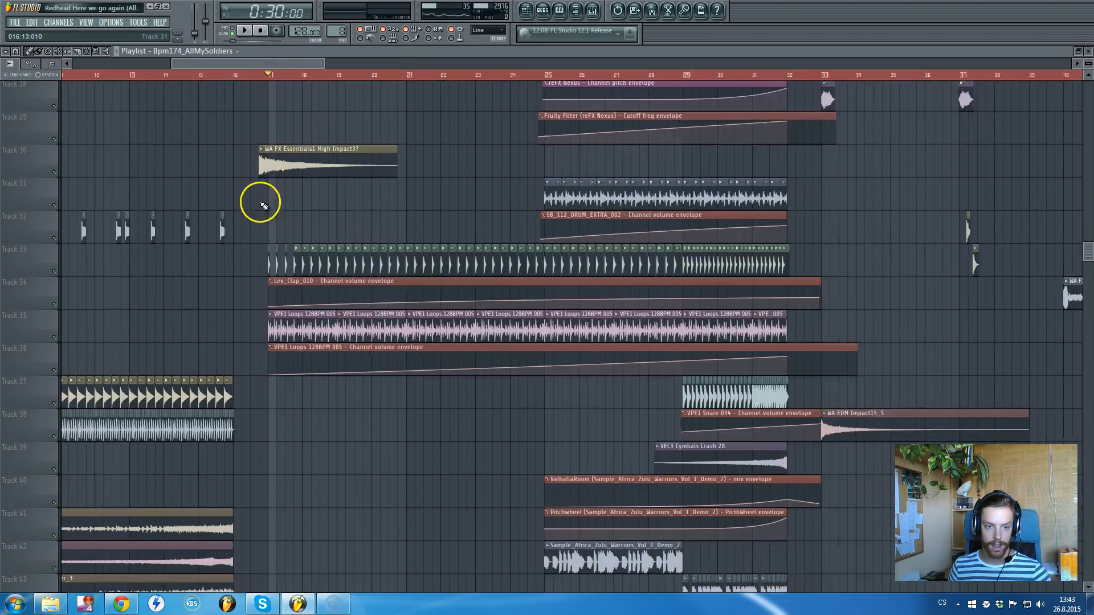
pyautogui.scroll(4, 327, 215)
pyautogui.scroll(-2, 366, 209)
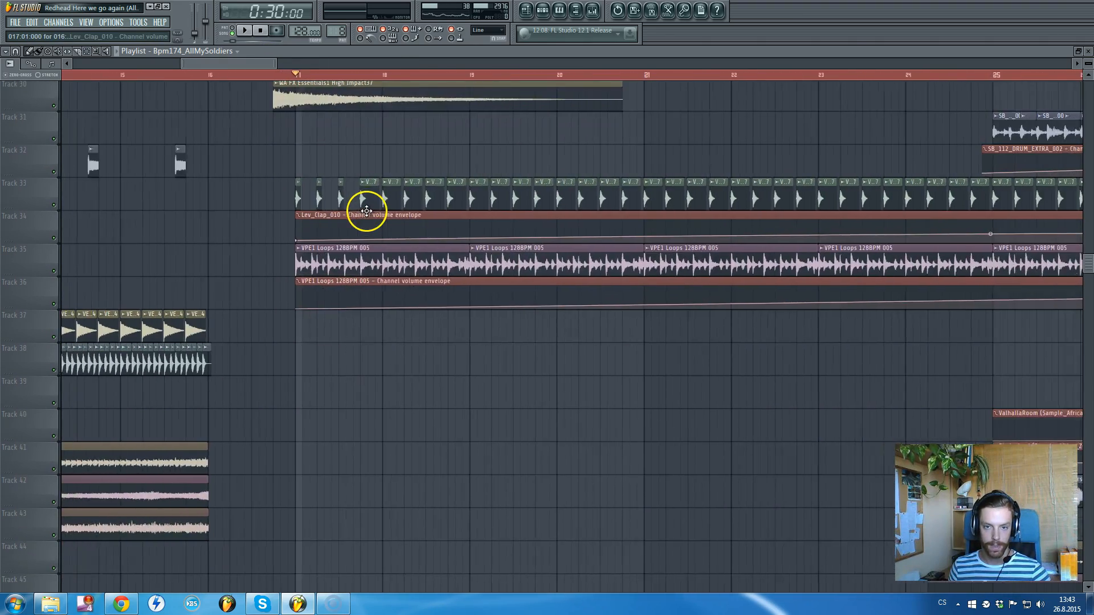
pyautogui.scroll(-4, 366, 213)
pyautogui.scroll(2, 669, 268)
pyautogui.scroll(2, 635, 254)
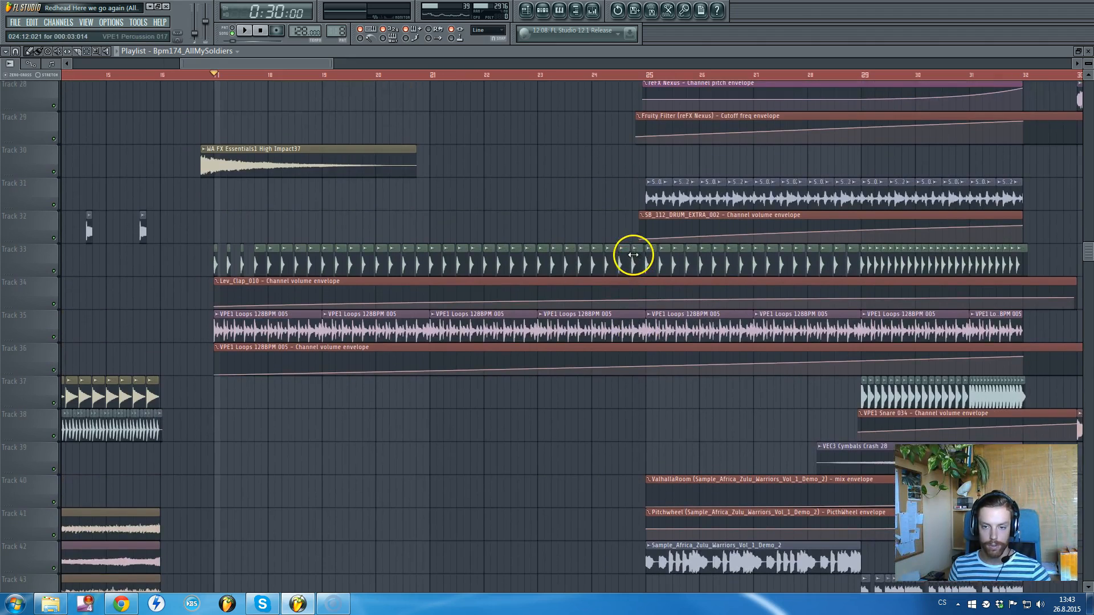
pyautogui.scroll(-3, 633, 255)
pyautogui.moveTo(373, 64); pyautogui.dragTo(391, 67)
pyautogui.scroll(-2, 375, 199)
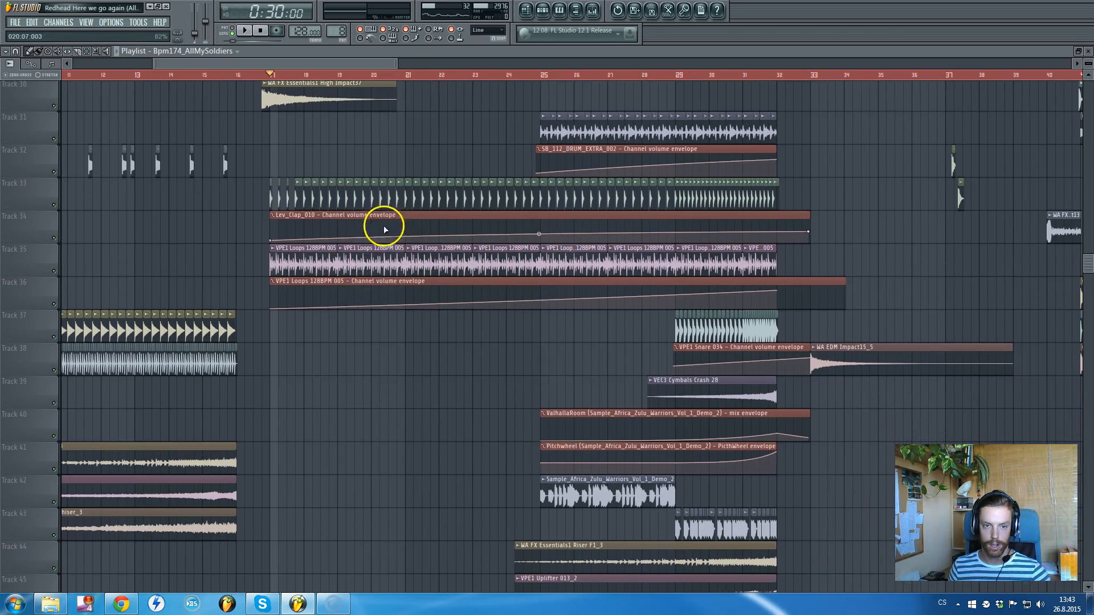
pyautogui.scroll(-2, 511, 254)
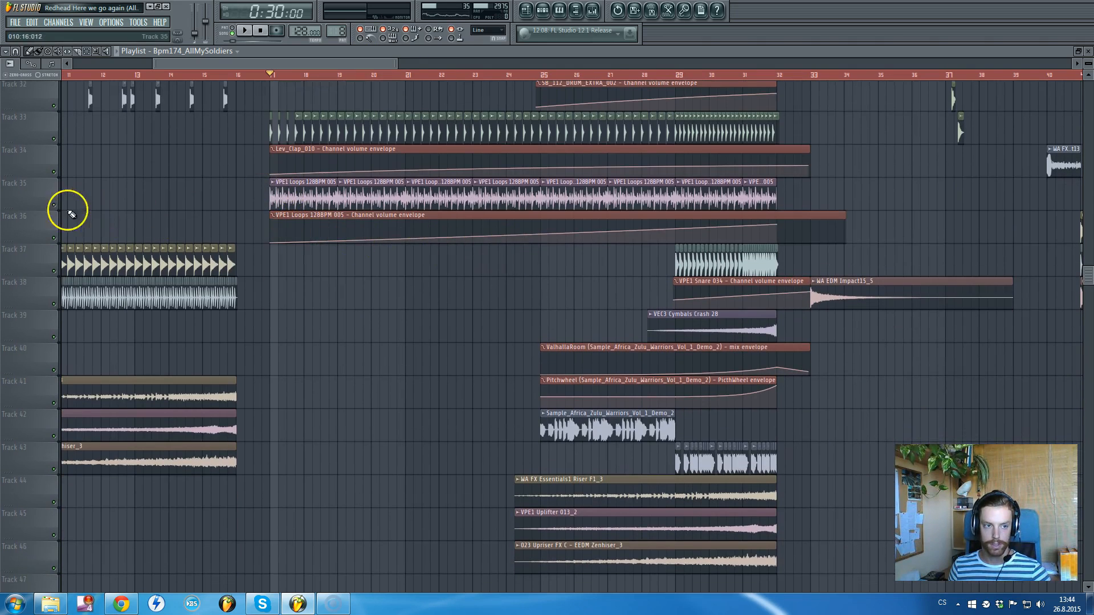
# Listen to the VPE1 Loops 128BPM 005 clips on Track 35 in solo from bar 17, and end the solo.
pyautogui.rightClick(54, 205)
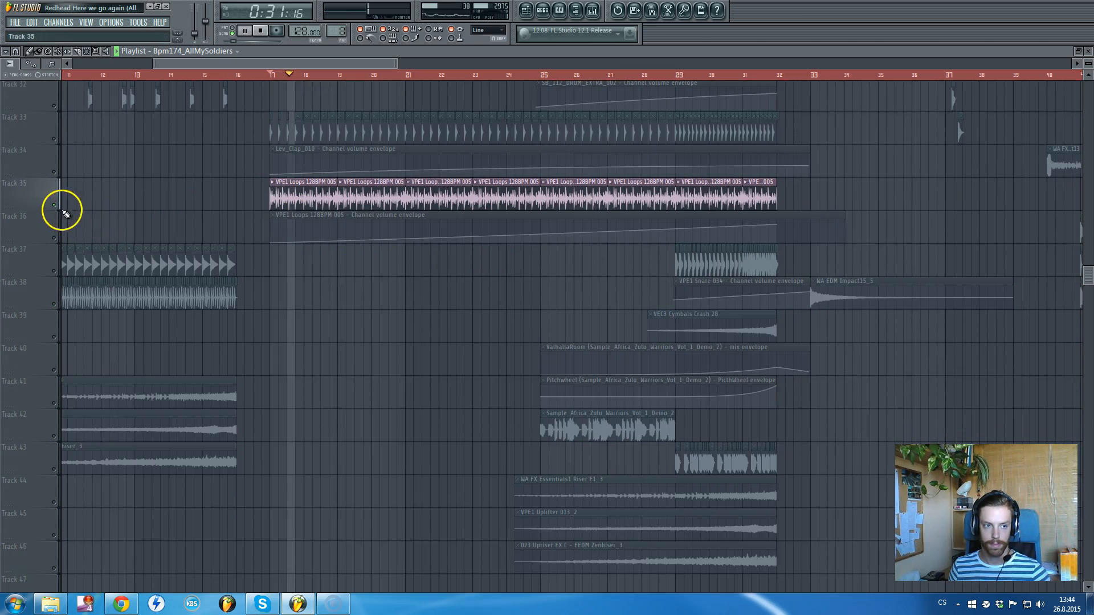
pyautogui.press('space')
pyautogui.rightClick(54, 205)
# Play the build-up from bar 17, jump ahead to just before bar 21 to hear the following section, and stop playback.
pyautogui.scroll(4, 316, 259)
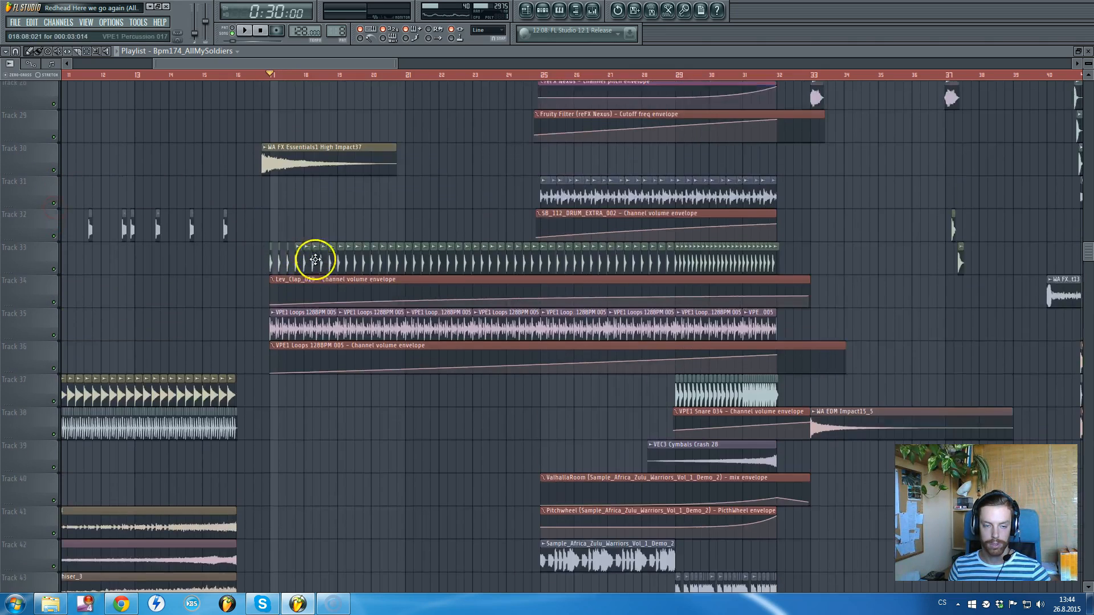
pyautogui.scroll(-7, 347, 288)
pyautogui.scroll(5, 347, 228)
pyautogui.scroll(5, 381, 157)
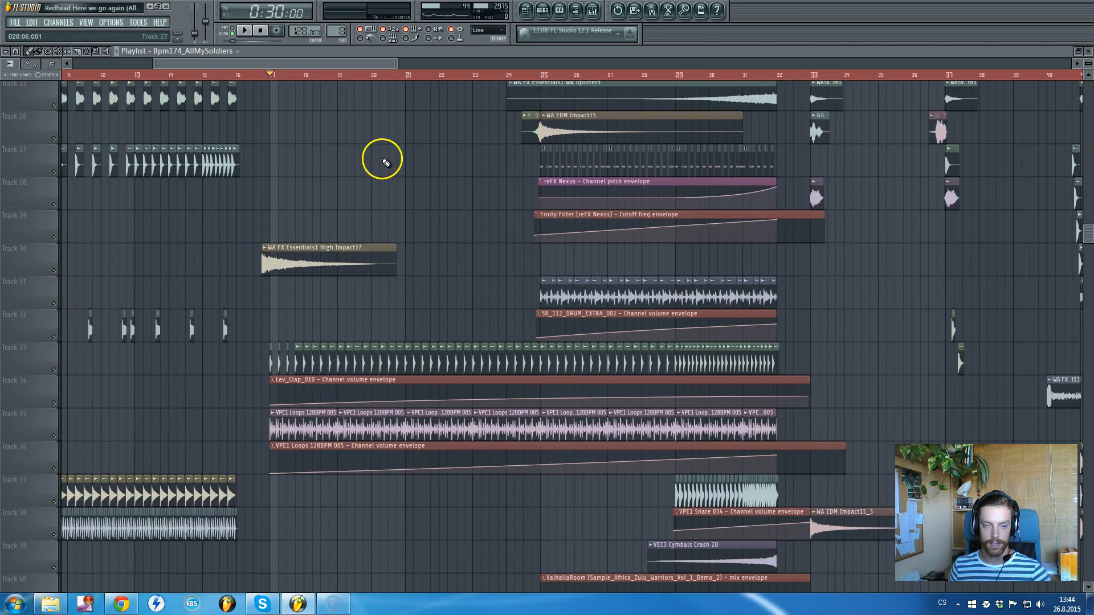
pyautogui.scroll(1, 418, 103)
pyautogui.press('space')
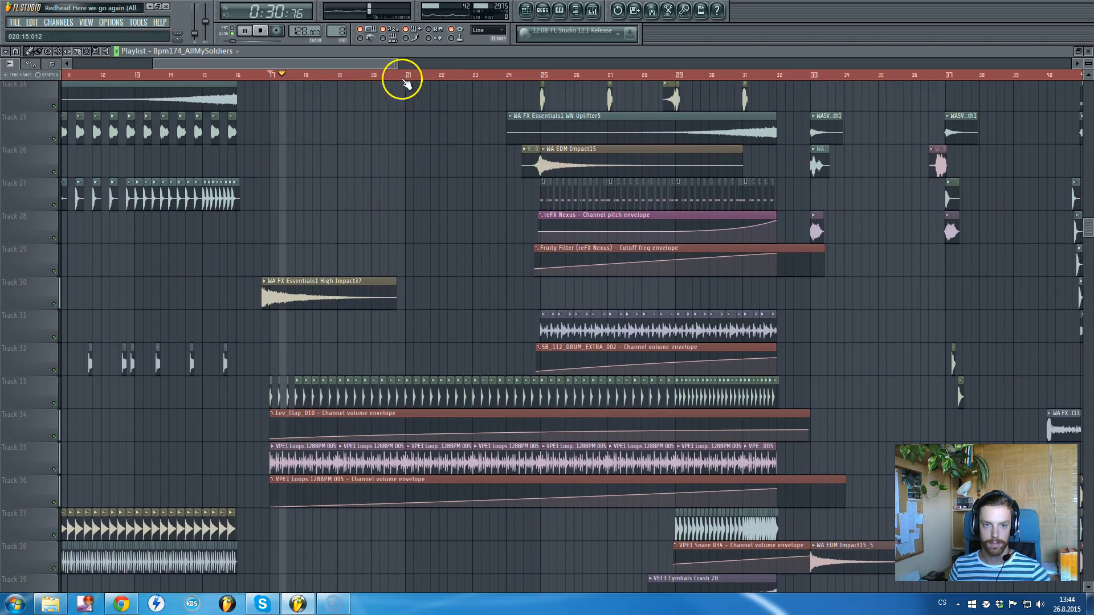
pyautogui.click(385, 74)
pyautogui.scroll(-15, 471, 160)
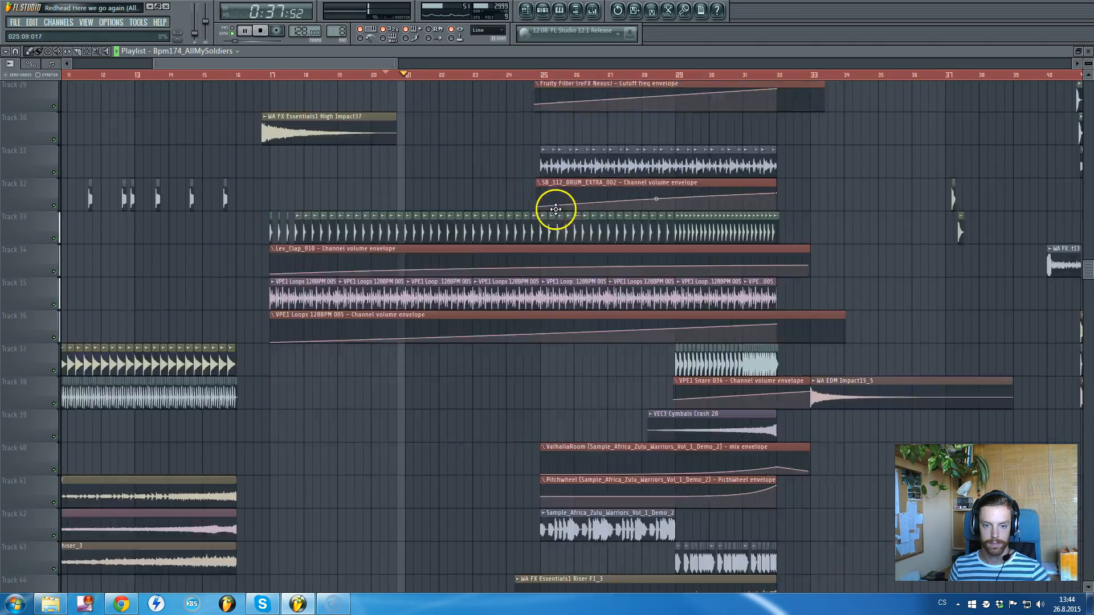
pyautogui.scroll(9, 673, 245)
pyautogui.scroll(6, 672, 249)
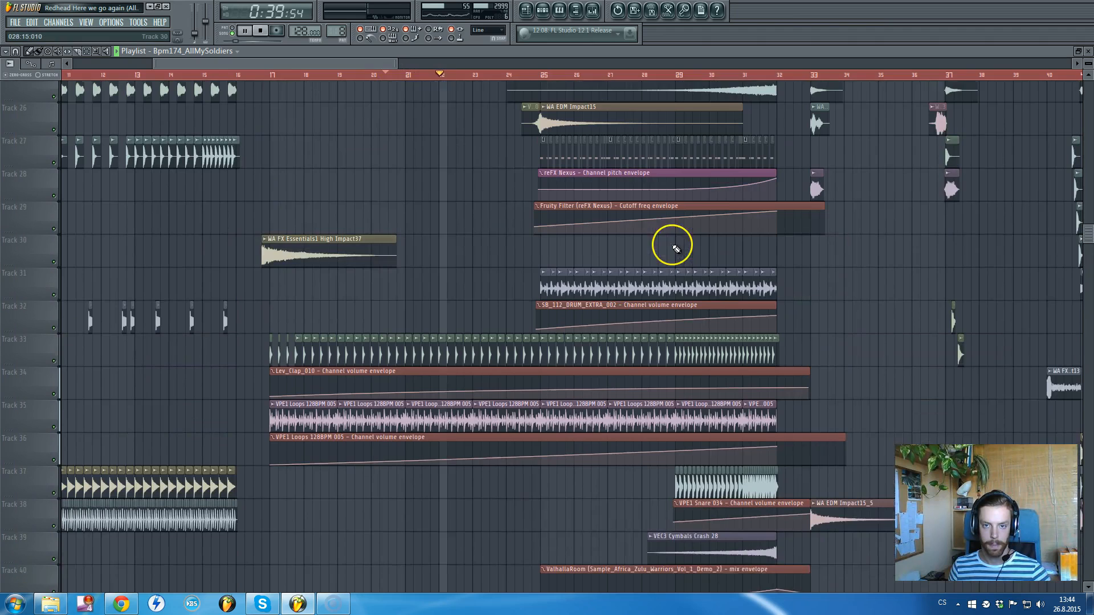
pyautogui.press('space')
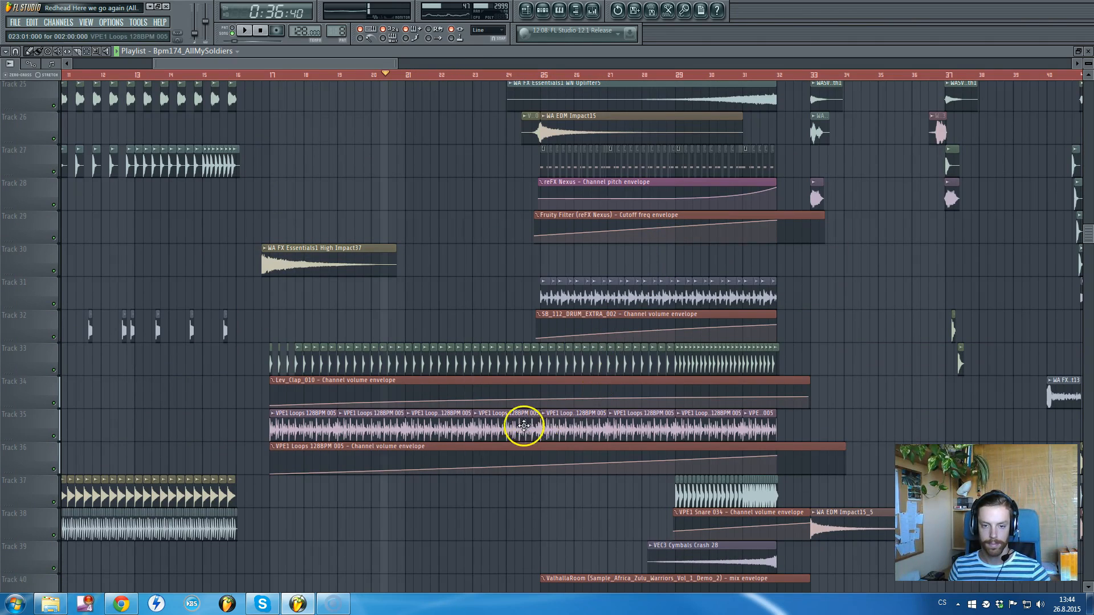
# Examine the sliced kick bass clips on Tracks 10 and 11 from bar 21 onward.
pyautogui.scroll(10, 599, 410)
pyautogui.scroll(7, 574, 365)
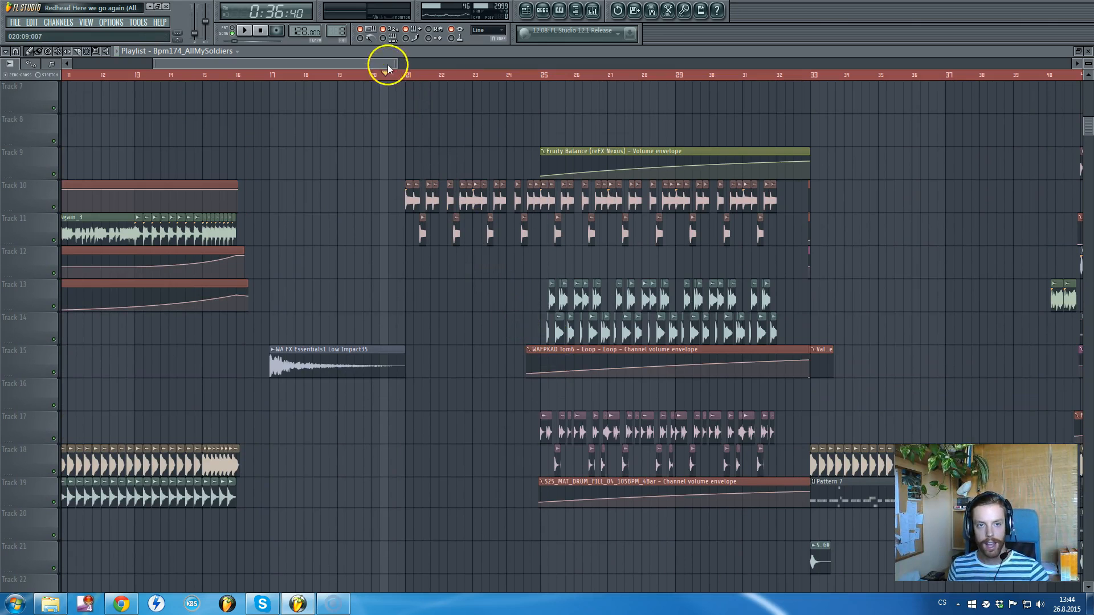
pyautogui.scroll(8, 433, 200)
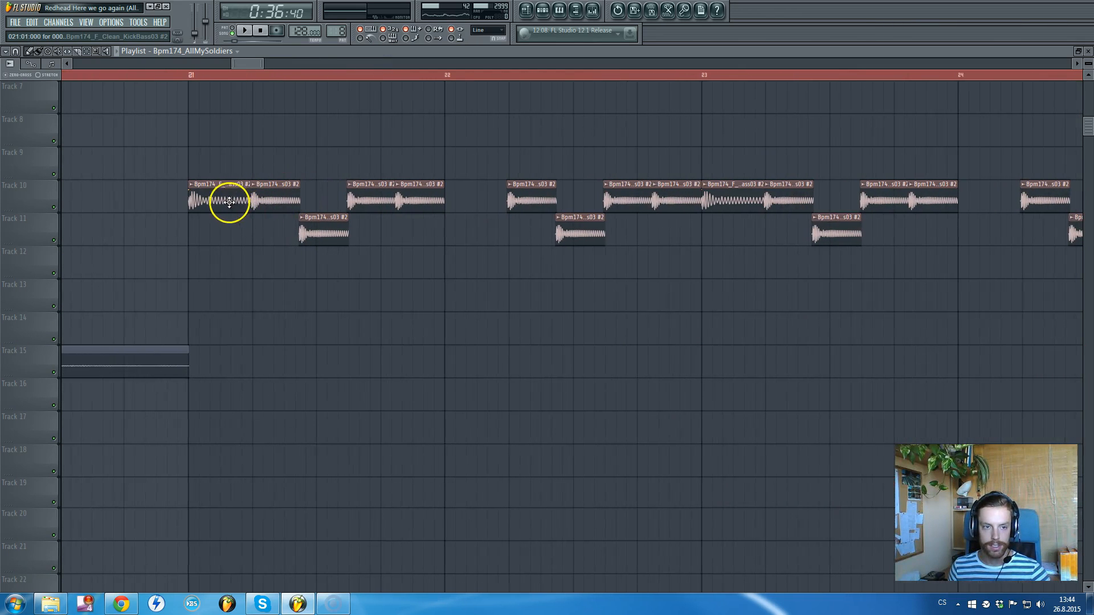
pyautogui.scroll(-2, 228, 200)
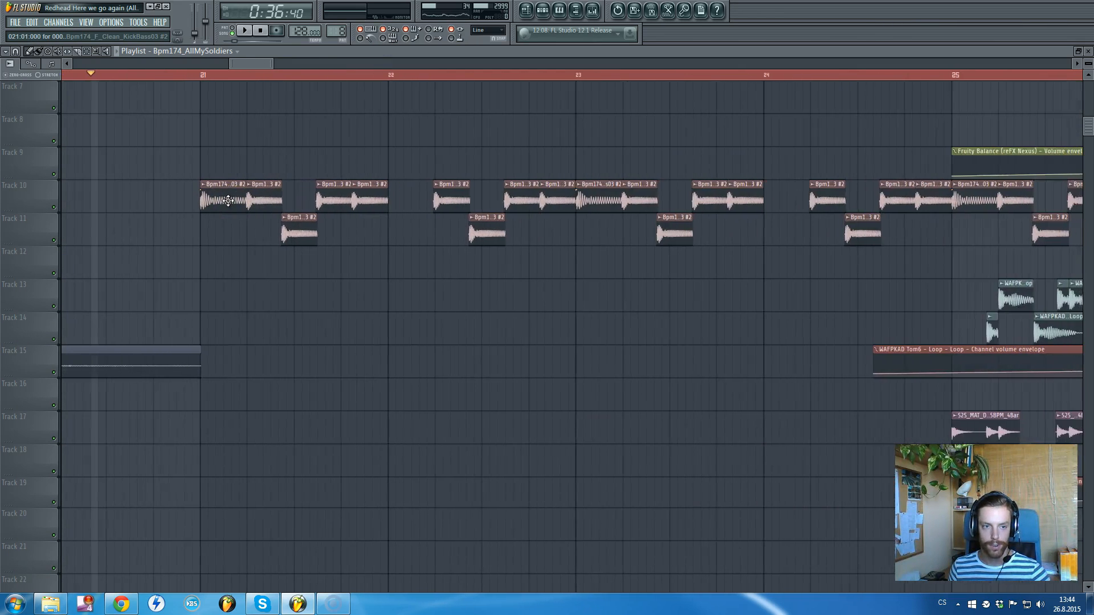
pyautogui.scroll(6, 243, 203)
pyautogui.scroll(-5, 237, 127)
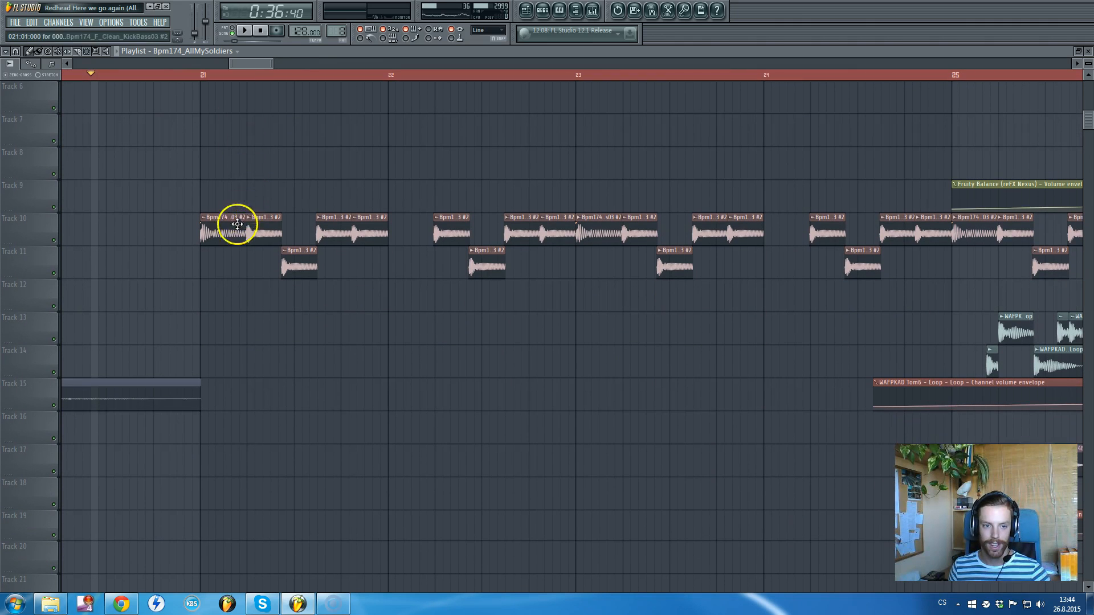
pyautogui.scroll(-2, 269, 63)
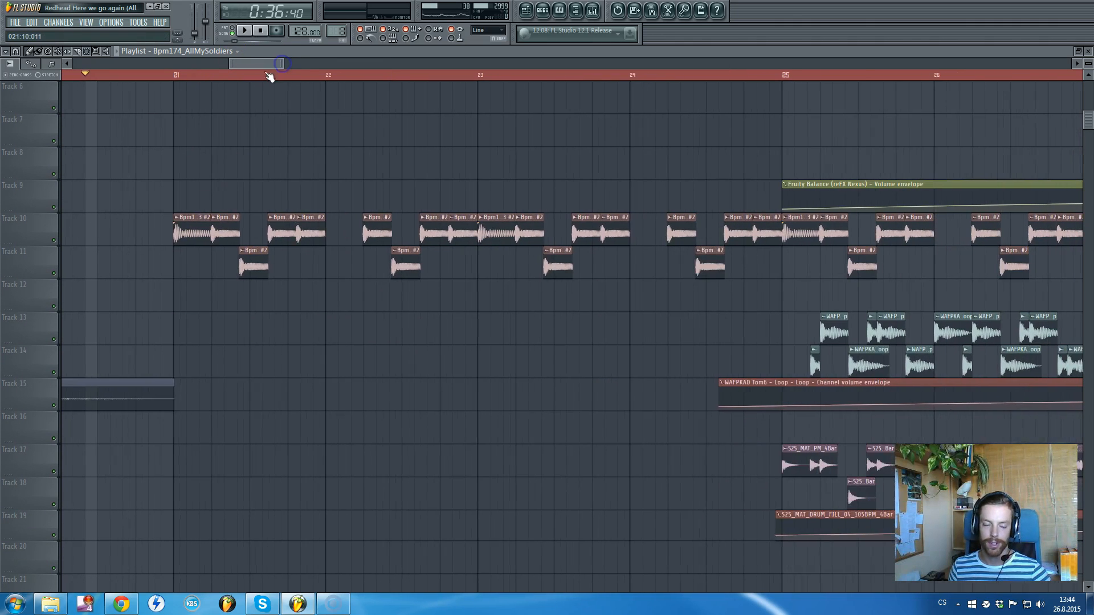
# Inspect the channel settings and mixer track of the Bpm174_F_Clean_KickBass03 clips, and close both windows.
pyautogui.scroll(2, 220, 191)
pyautogui.doubleClick(190, 291)
pyautogui.doubleClick(263, 324)
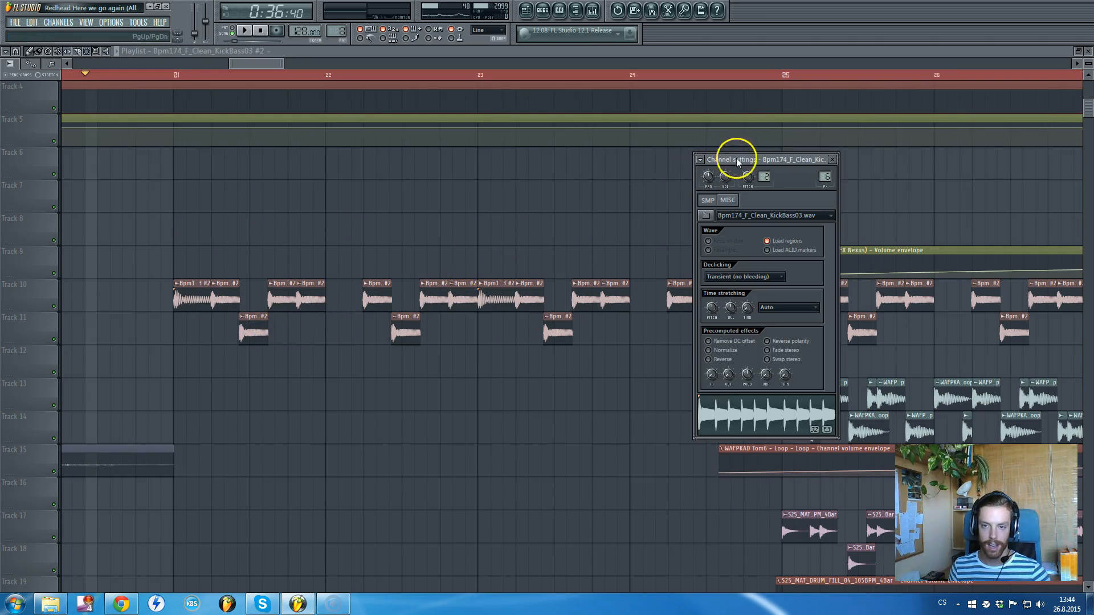
pyautogui.doubleClick(824, 176)
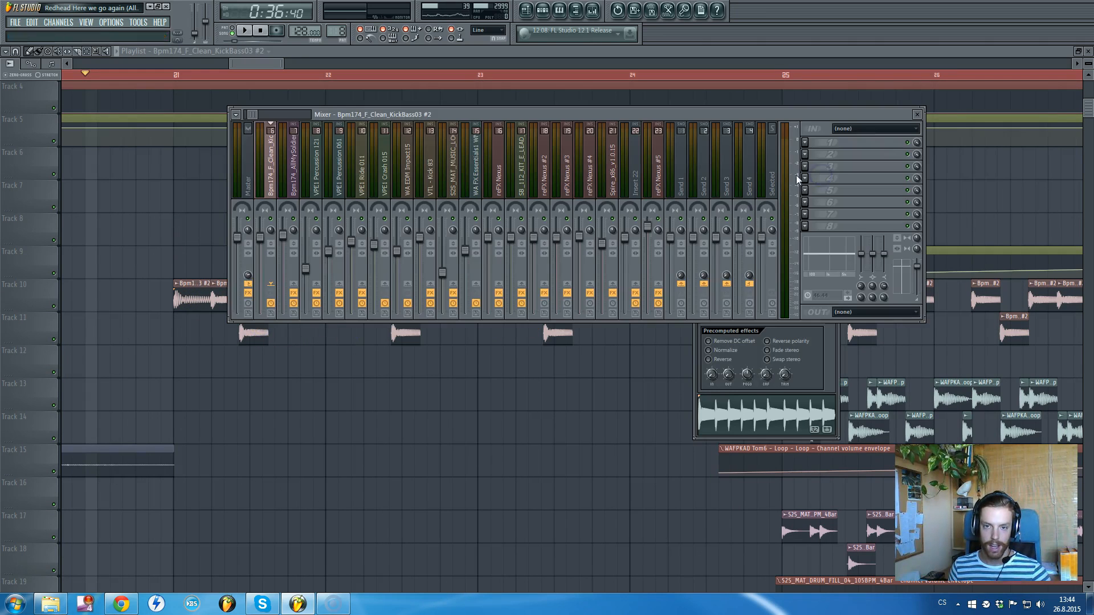
pyautogui.rightClick(348, 111)
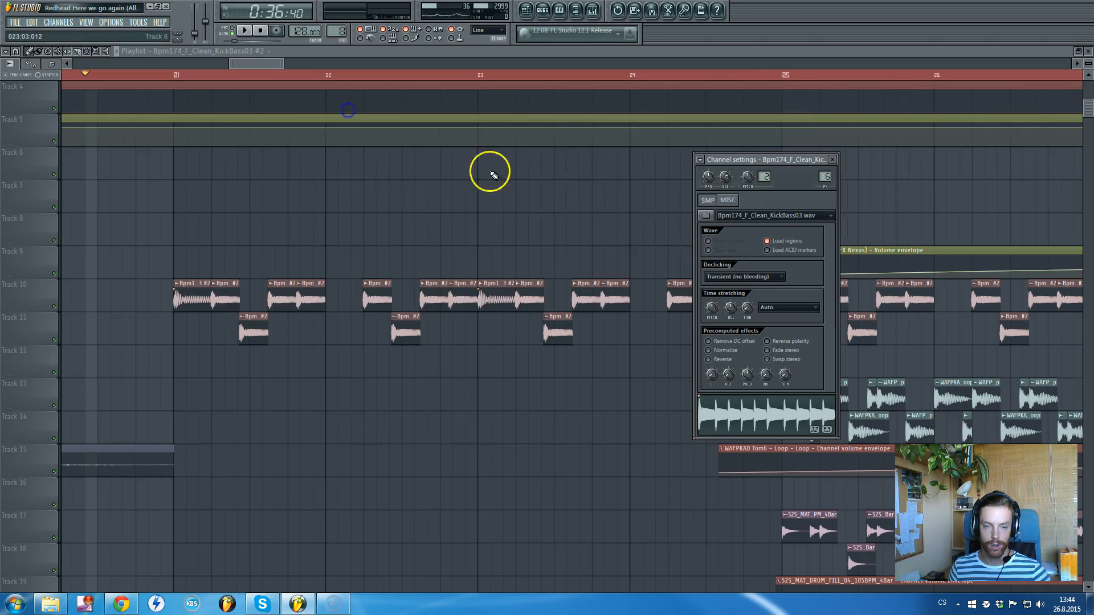
pyautogui.rightClick(766, 160)
# Move the playback position to bar 21, where the kick bass clips on Tracks 10 and 11 begin.
pyautogui.moveTo(238, 61); pyautogui.dragTo(238, 62)
pyautogui.scroll(-3, 253, 256)
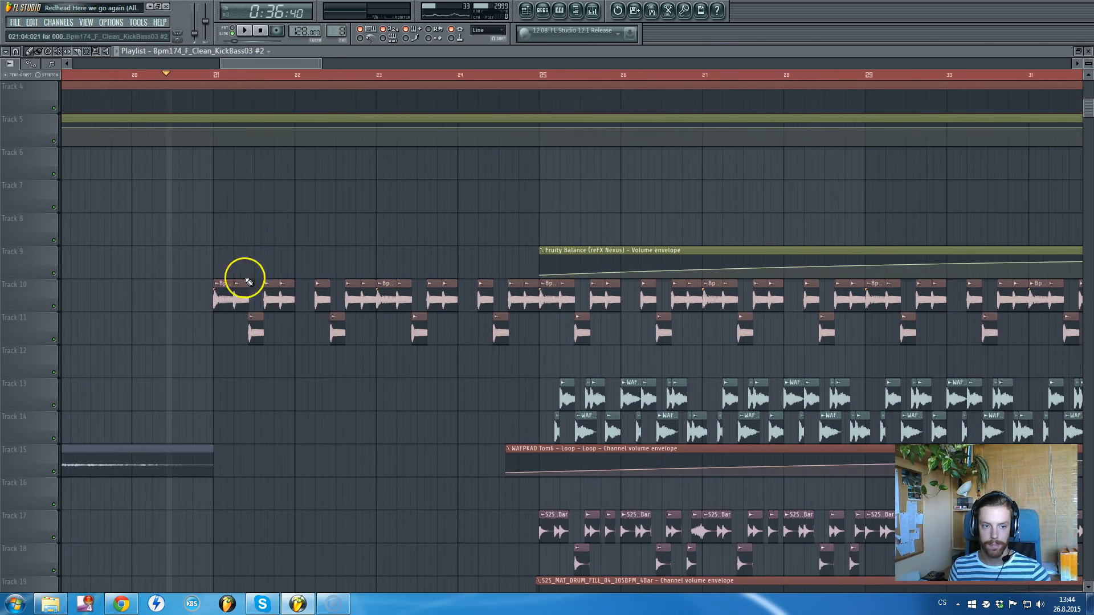
pyautogui.click(215, 74)
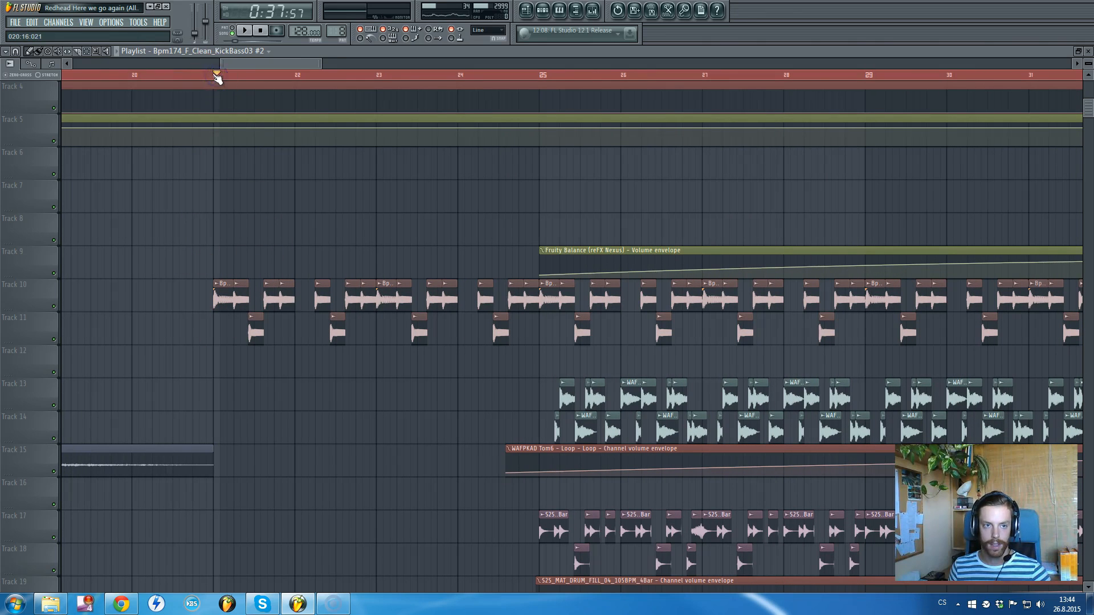
pyautogui.scroll(-2, 420, 186)
pyautogui.scroll(-3, 457, 188)
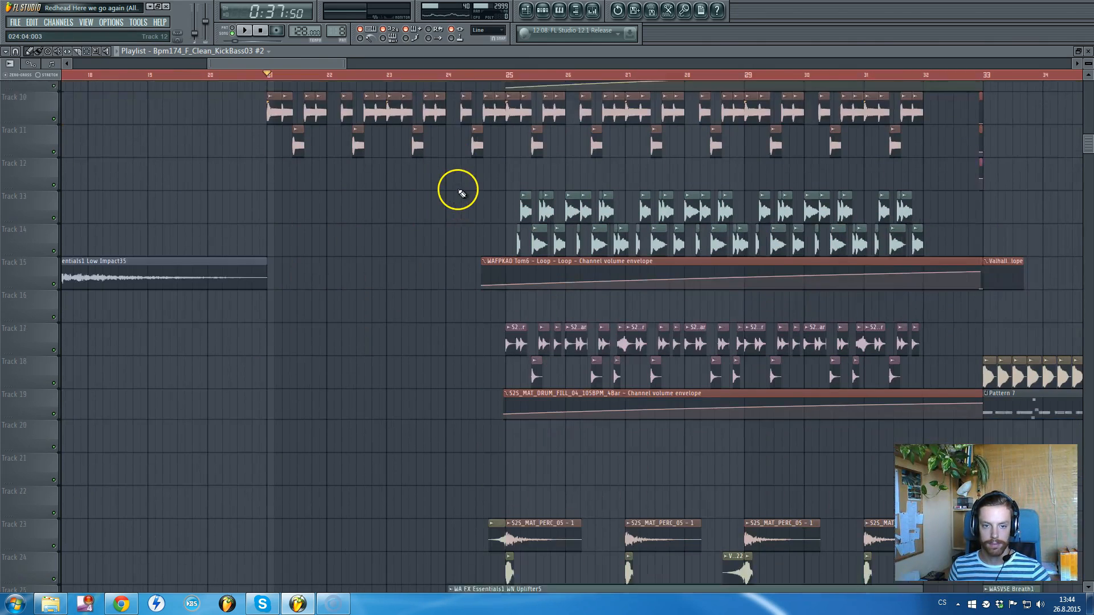
pyautogui.scroll(1, 457, 190)
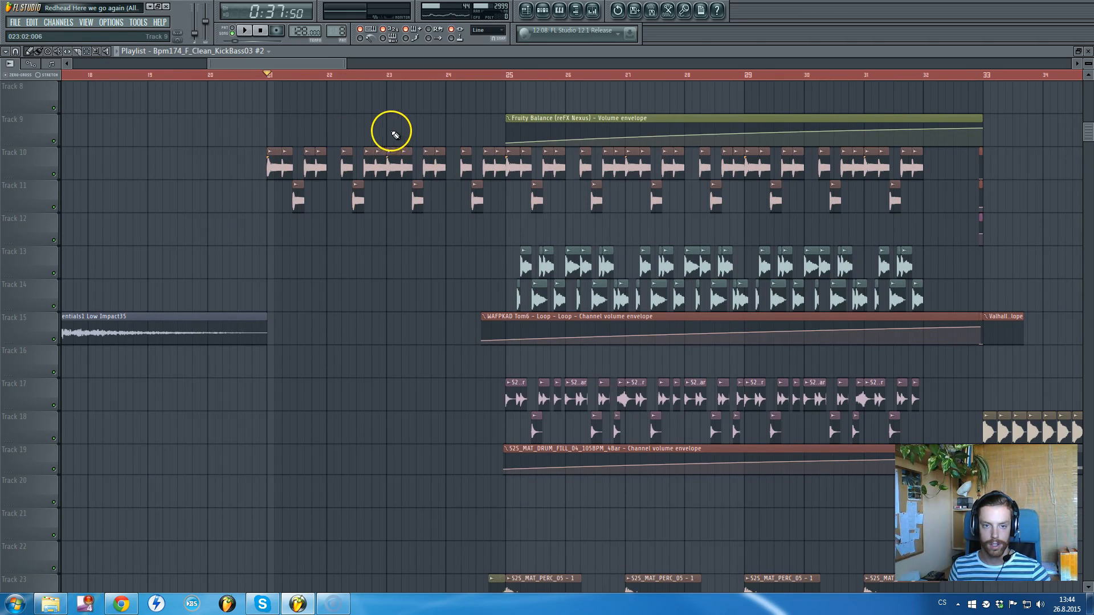
# Move the playback position to the start of bar 24, one bar before the Track 9 volume envelope begins.
pyautogui.scroll(2, 396, 135)
pyautogui.click(507, 79)
pyautogui.scroll(-4, 501, 148)
pyautogui.scroll(2, 507, 103)
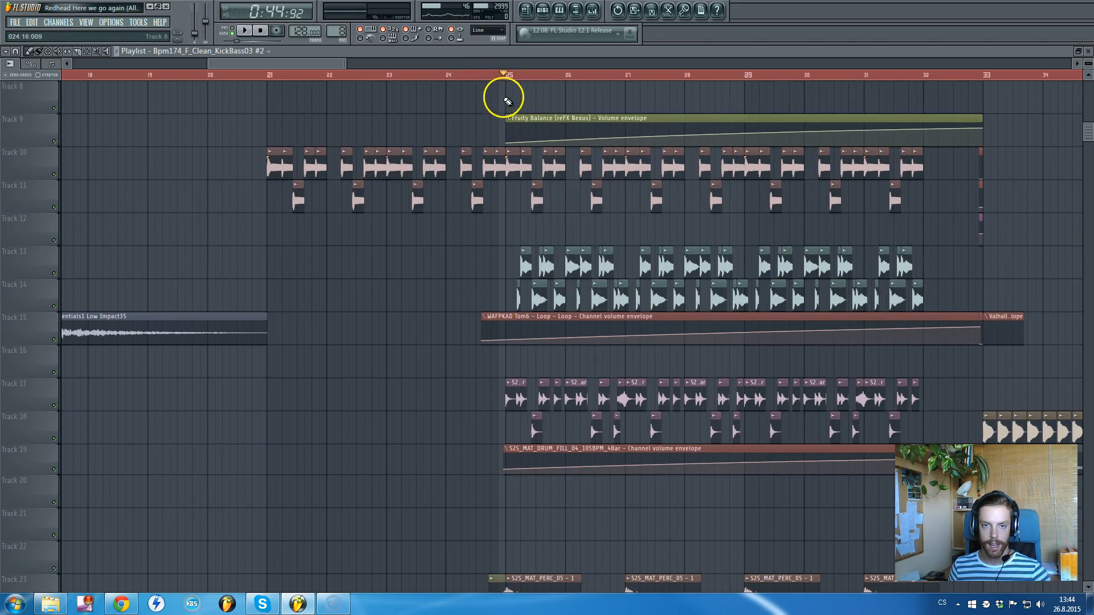
pyautogui.click(445, 79)
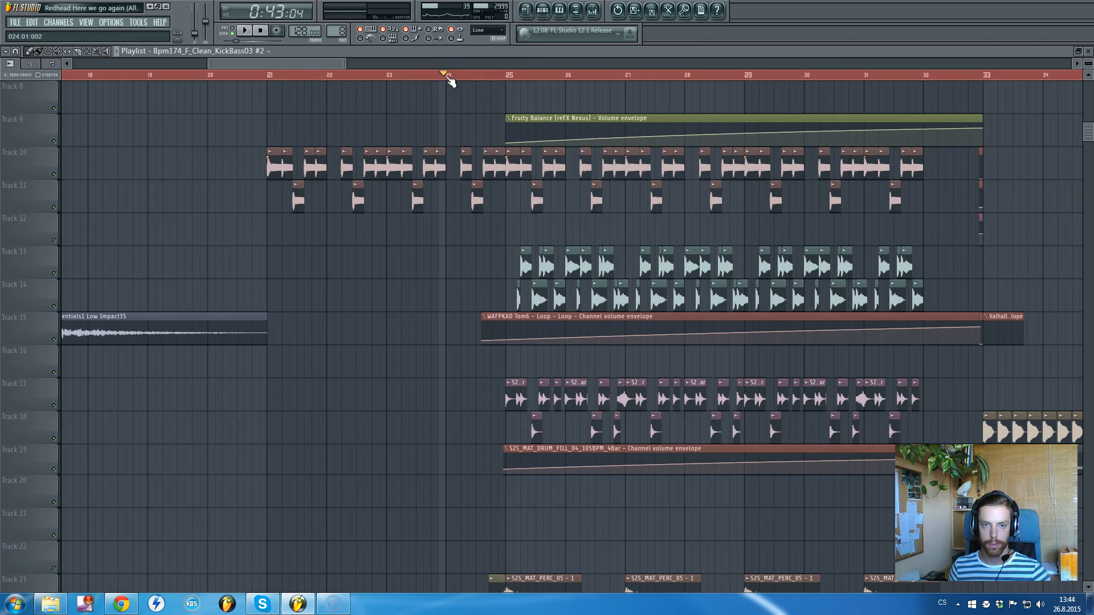
# Play the build-up from bar 24 to about bar 32 while looking over the clips on Tracks 9 to 39, and stop playback.
pyautogui.scroll(-10, 599, 188)
pyautogui.press('space')
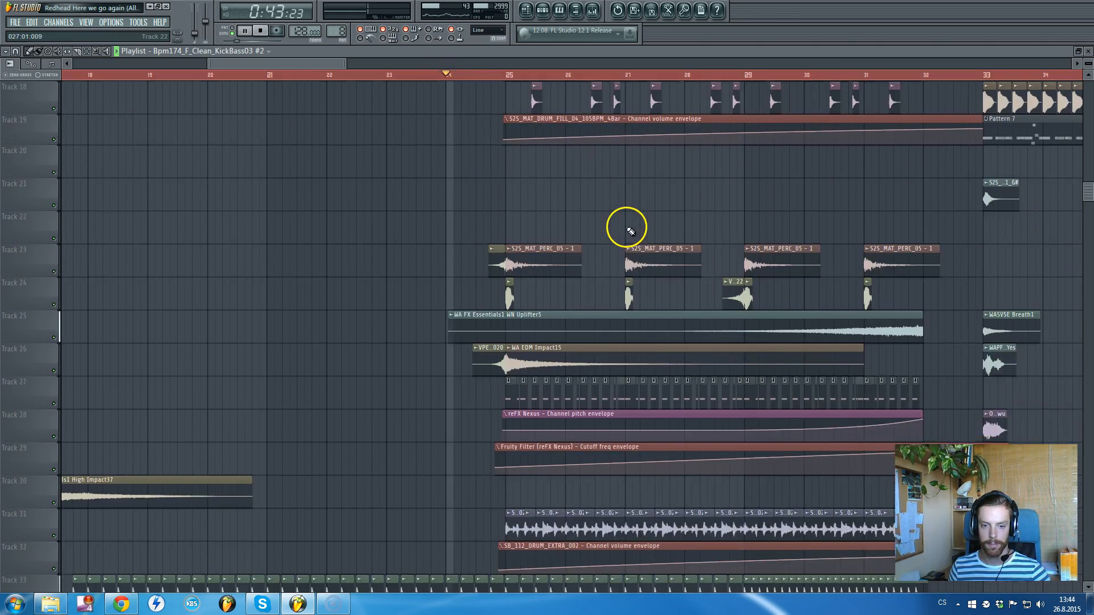
pyautogui.scroll(-6, 627, 228)
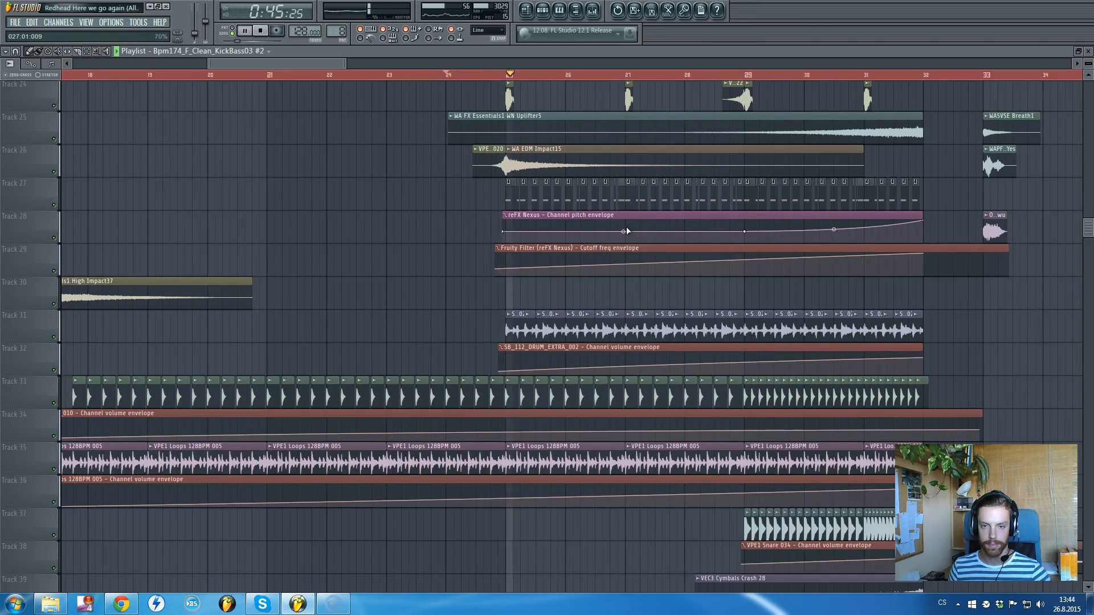
pyautogui.scroll(3, 627, 227)
pyautogui.scroll(-5, 628, 228)
pyautogui.scroll(1, 932, 247)
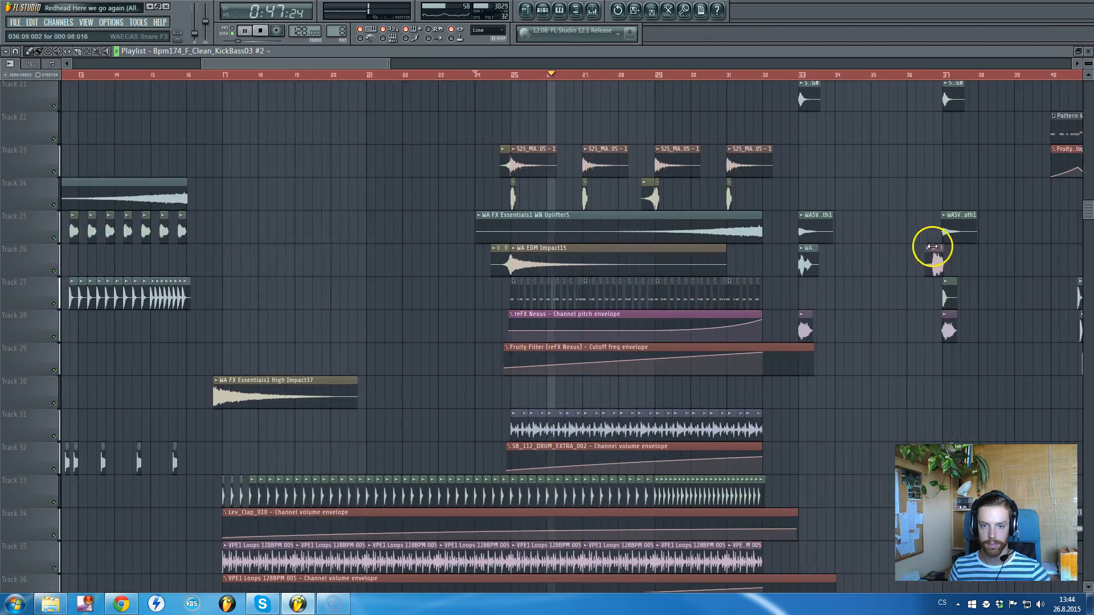
pyautogui.scroll(8, 932, 247)
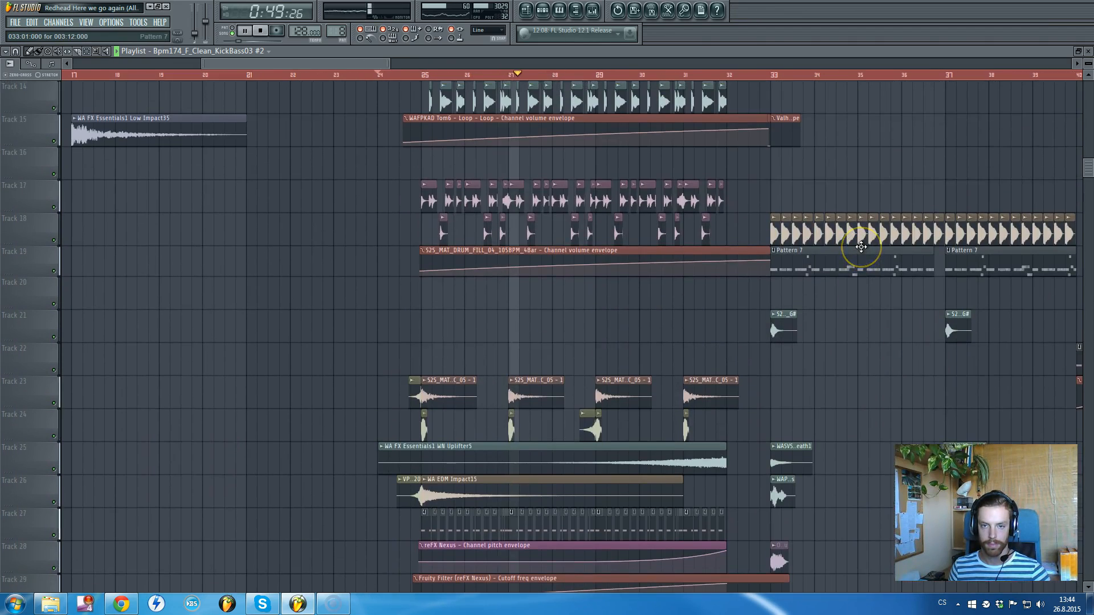
pyautogui.scroll(4, 862, 247)
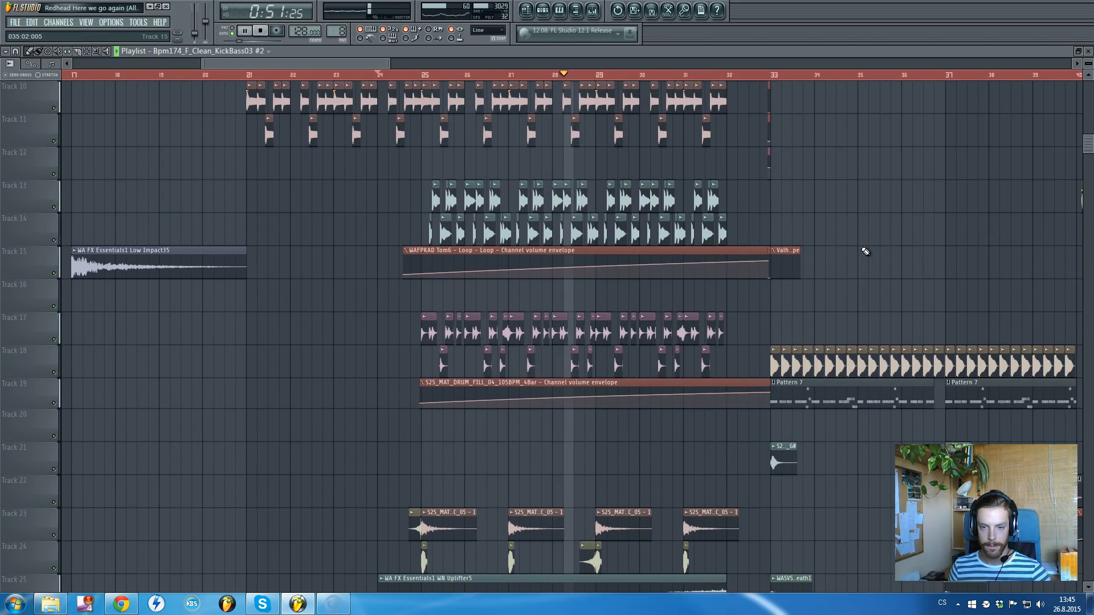
pyautogui.scroll(1, 865, 251)
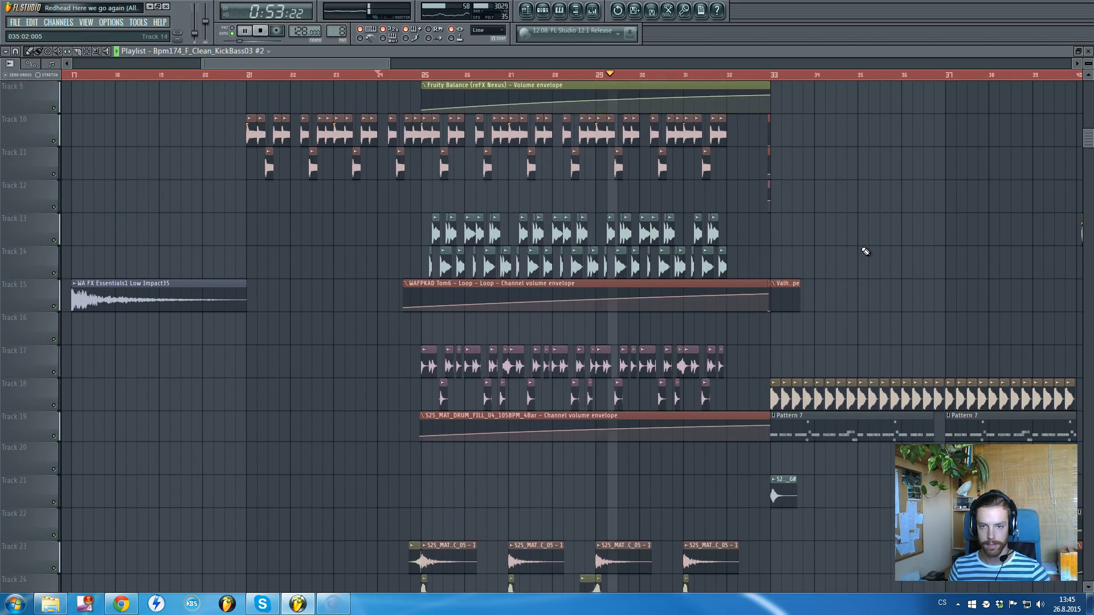
pyautogui.scroll(1, 865, 252)
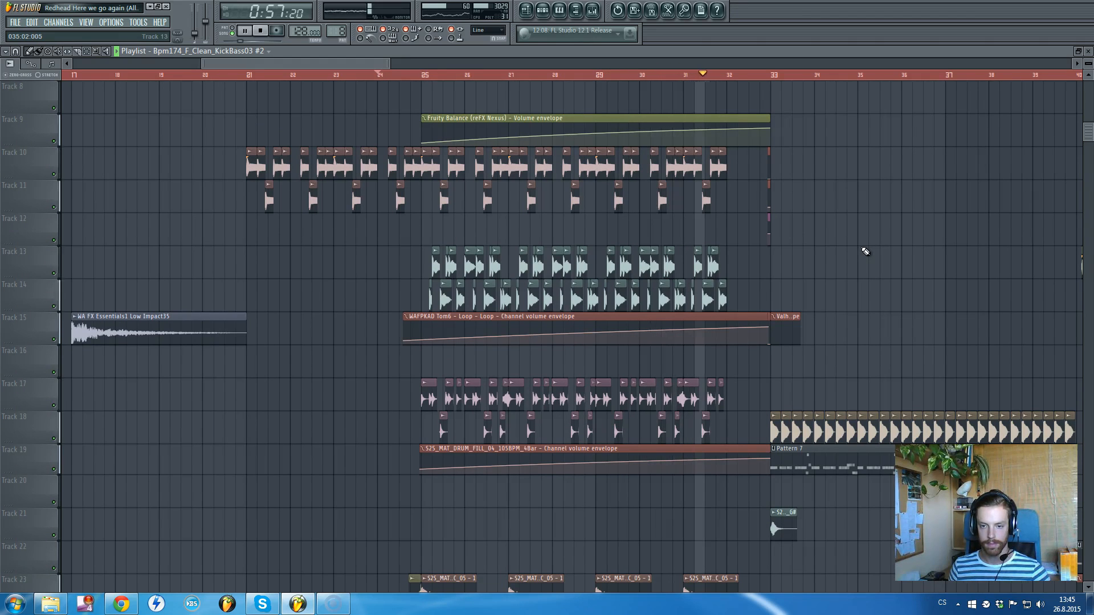
pyautogui.scroll(-16, 865, 252)
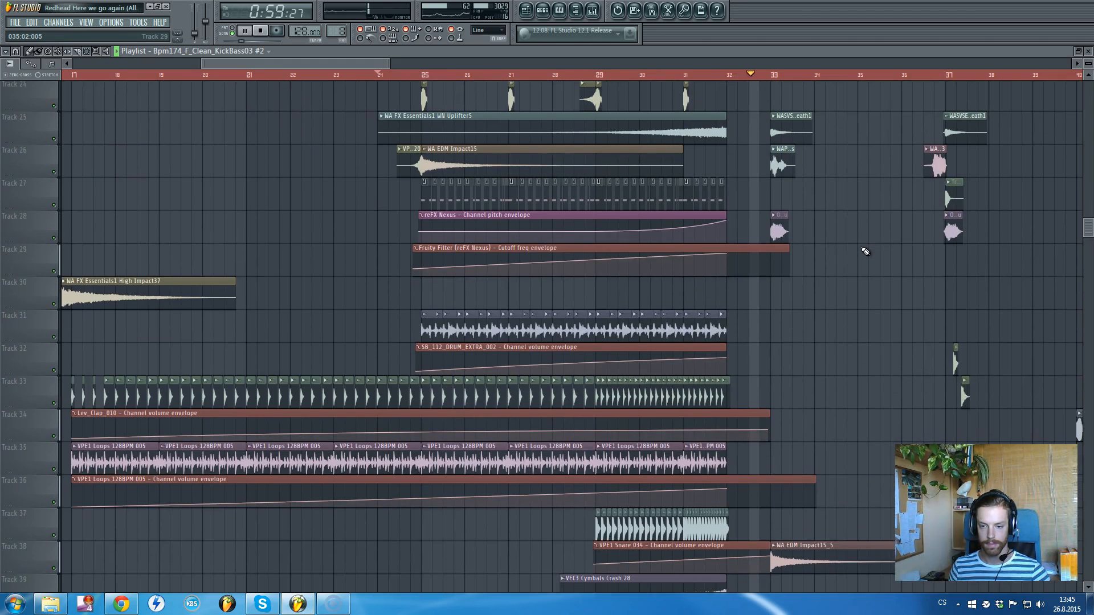
pyautogui.press('space')
# Solo the drum fill clips and their volume envelope on Tracks 17 to 19, and play them from bar 25.
pyautogui.scroll(10, 798, 245)
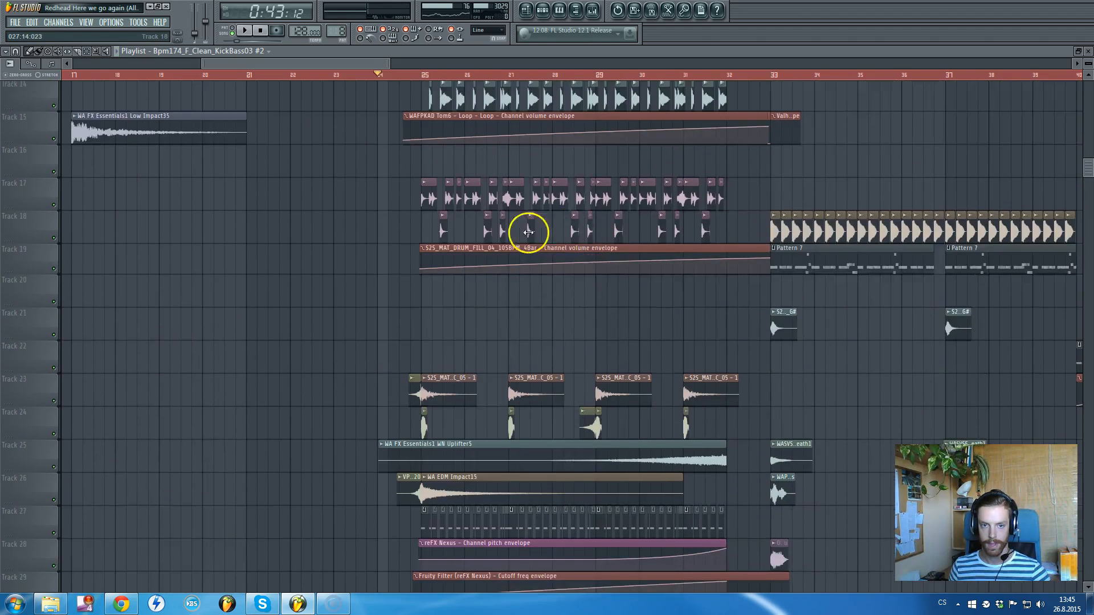
pyautogui.keyDown('ctrl'); pyautogui.scroll(5, 528, 232); pyautogui.keyUp('ctrl')
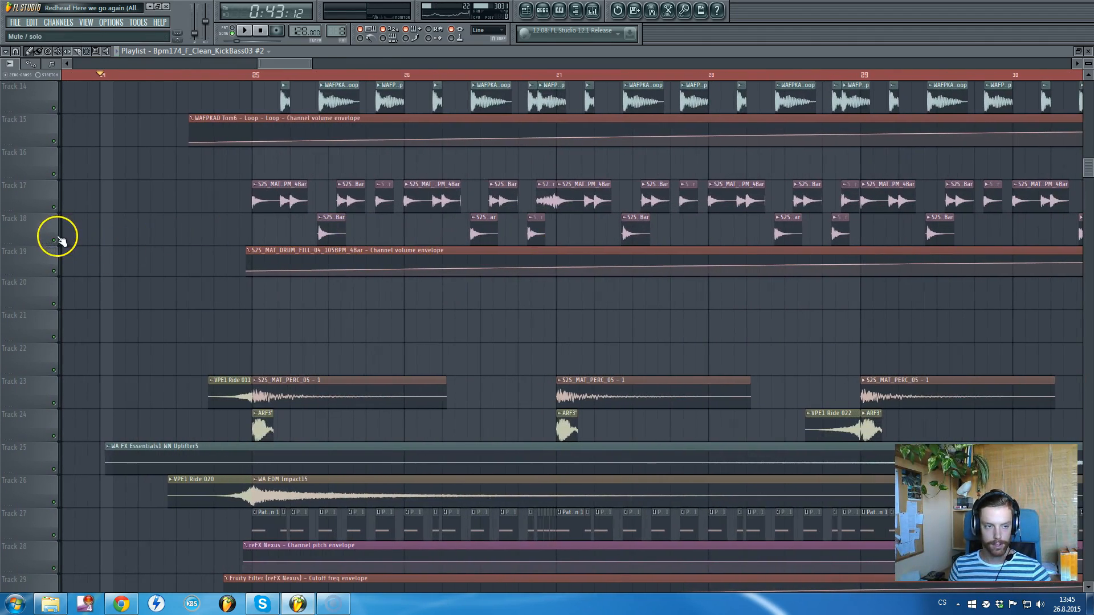
pyautogui.rightClick(57, 239)
pyautogui.click(54, 208)
pyautogui.click(52, 272)
pyautogui.keyDown('ctrl'); pyautogui.scroll(3, 179, 239); pyautogui.keyUp('ctrl')
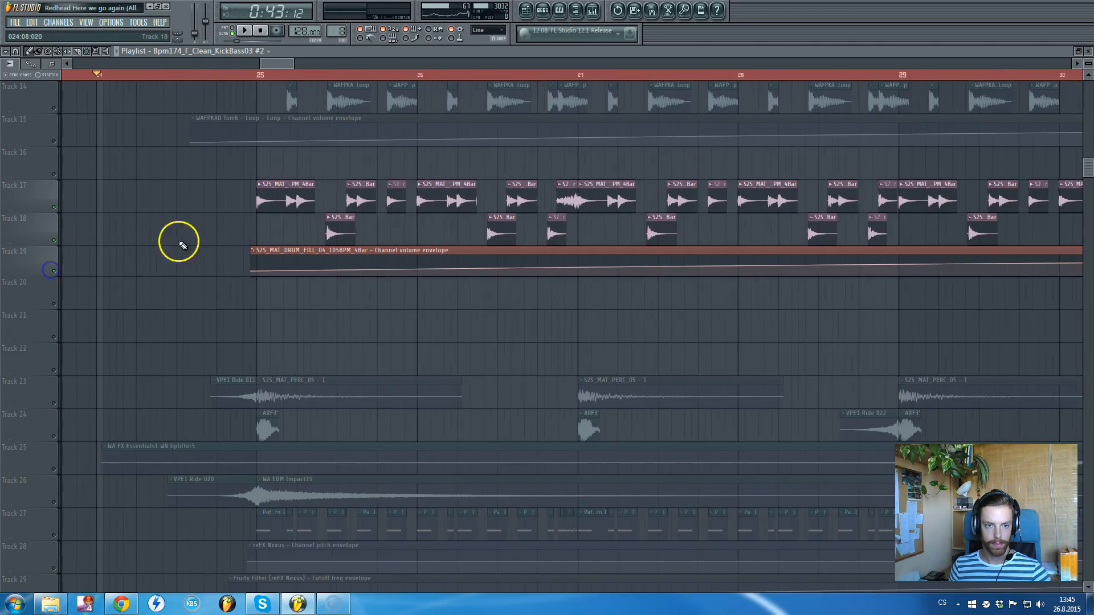
pyautogui.keyDown('ctrl'); pyautogui.scroll(-4, 271, 114); pyautogui.keyUp('ctrl')
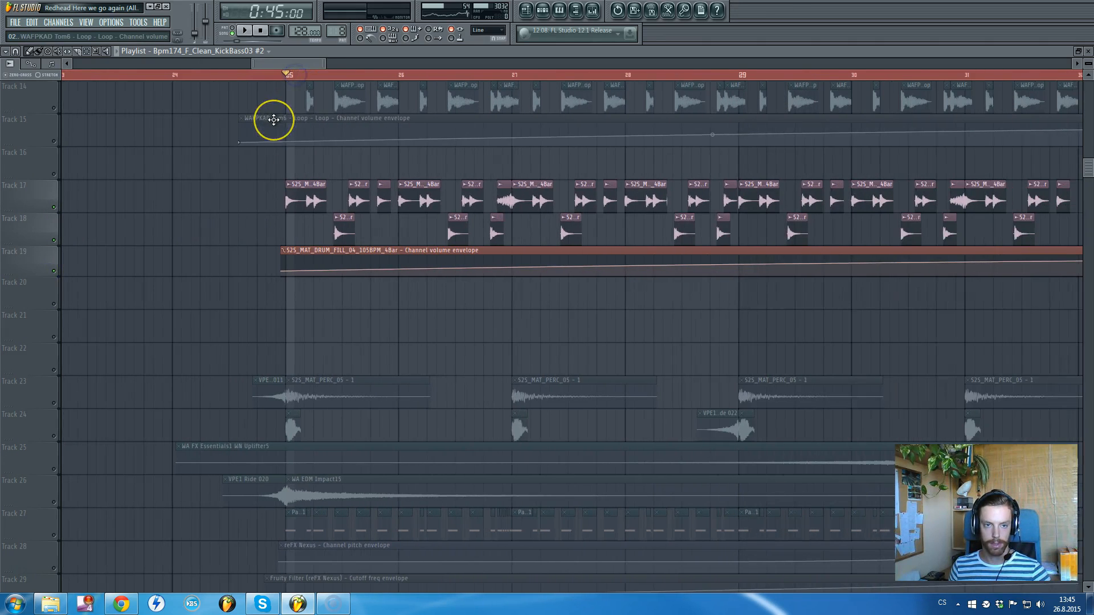
pyautogui.press('space')
pyautogui.keyDown('ctrl'); pyautogui.scroll(-3, 263, 139); pyautogui.keyUp('ctrl')
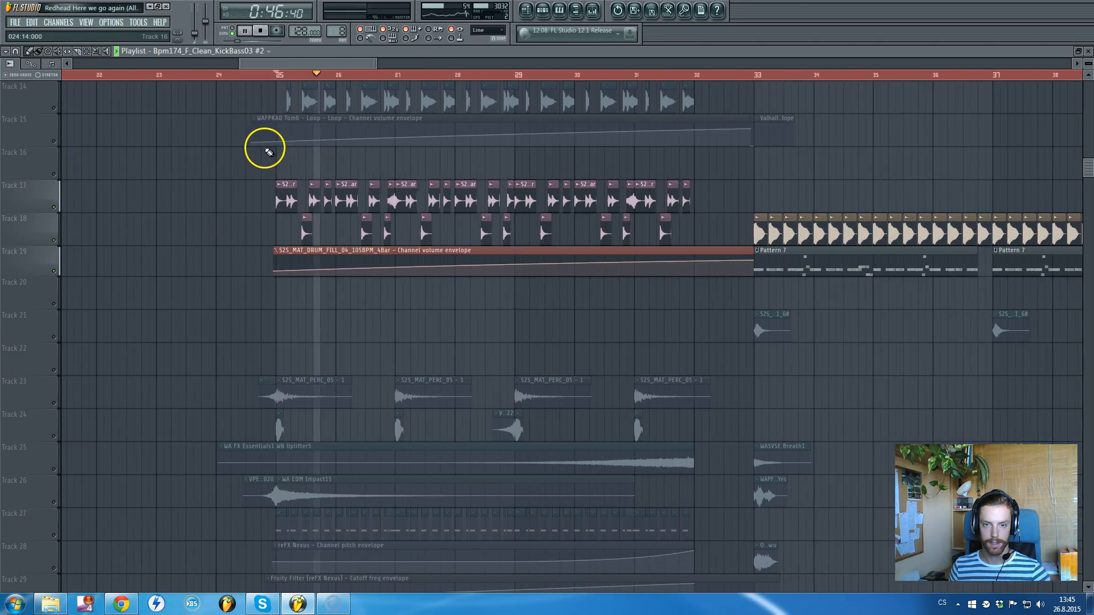
pyautogui.scroll(-1, 365, 157)
pyautogui.scroll(-1, 371, 160)
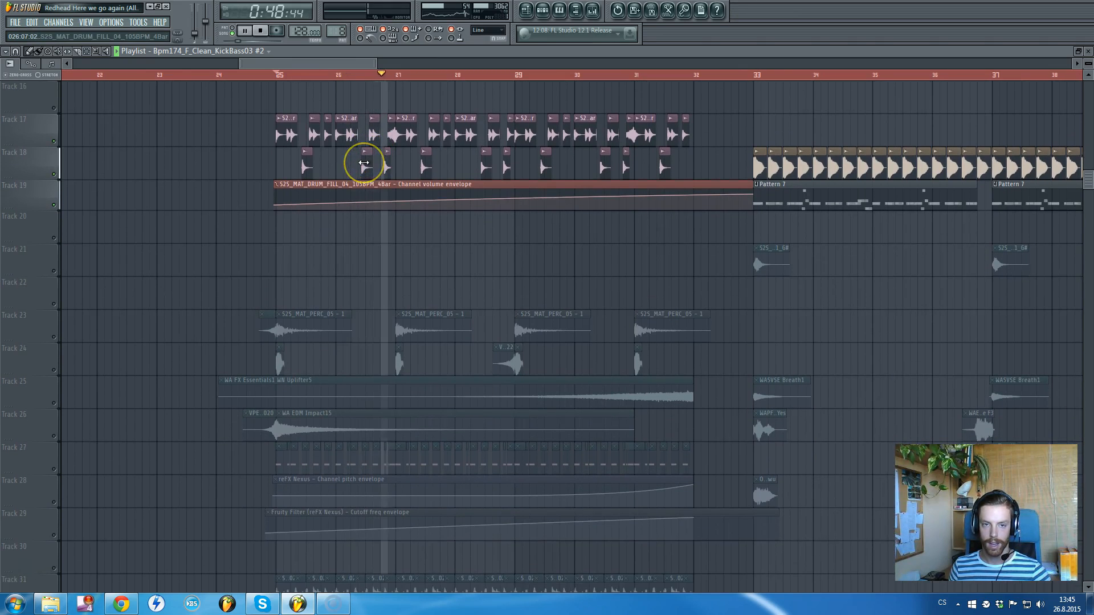
pyautogui.press('space')
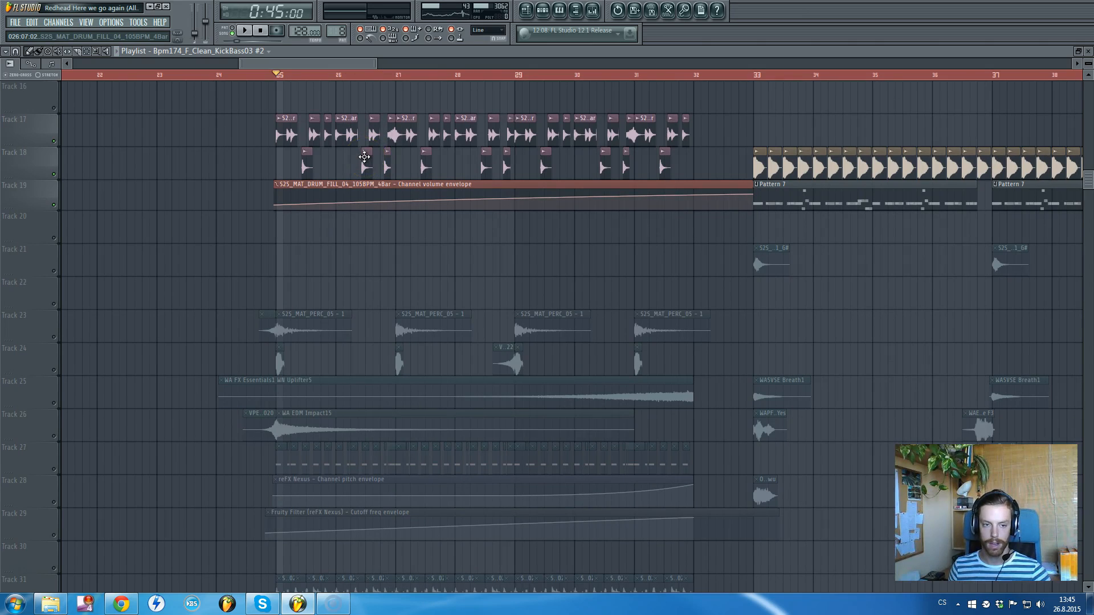
# Solo Track 23 and play its VPE1 Ride 011 and S2S_MAT_PERC_05 clips from just before bar 25.
pyautogui.scroll(-3, 353, 155)
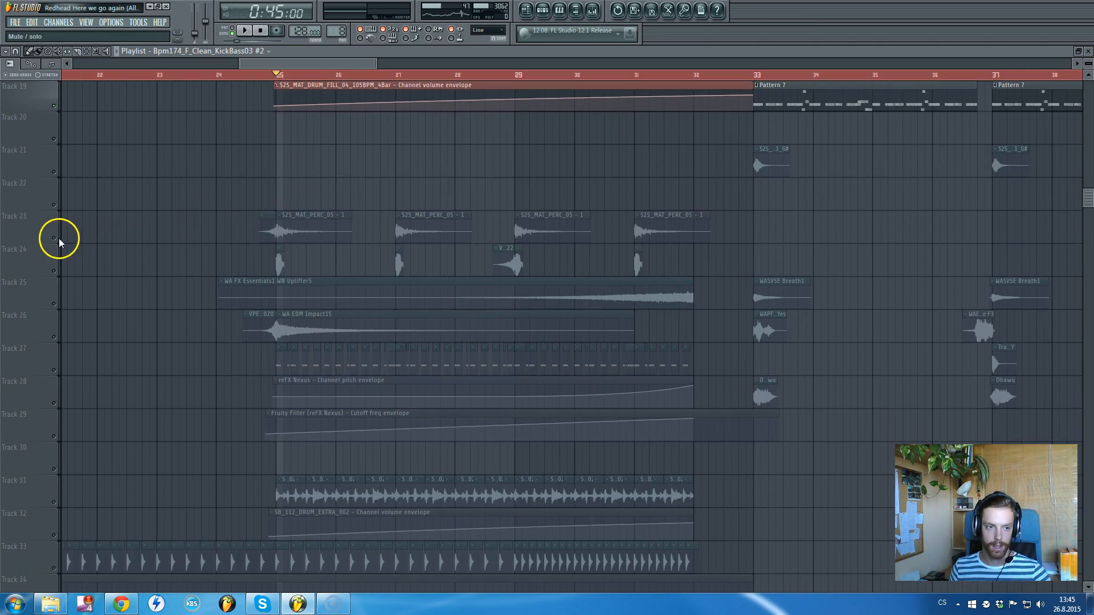
pyautogui.click(55, 238)
pyautogui.scroll(2, 337, 232)
pyautogui.scroll(2, 208, 223)
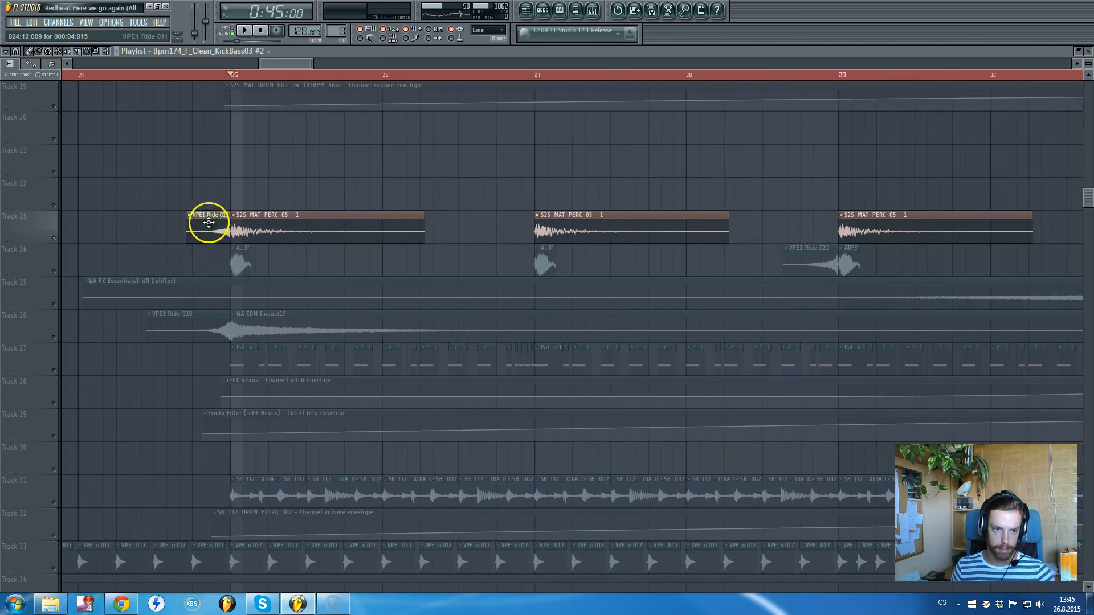
pyautogui.click(193, 75)
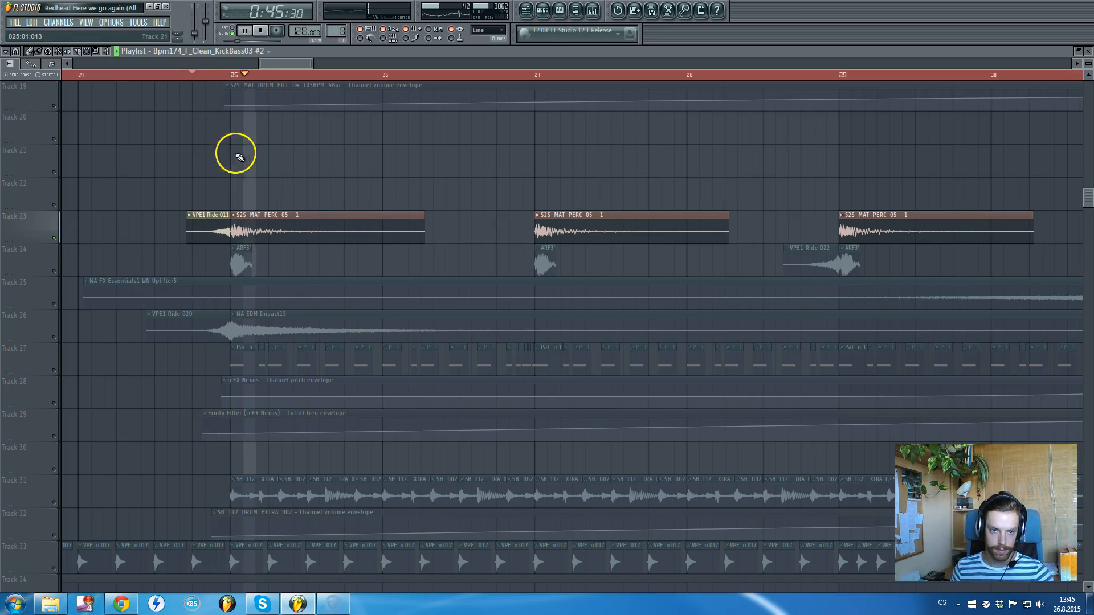
pyautogui.scroll(-1, 277, 208)
pyautogui.press('space')
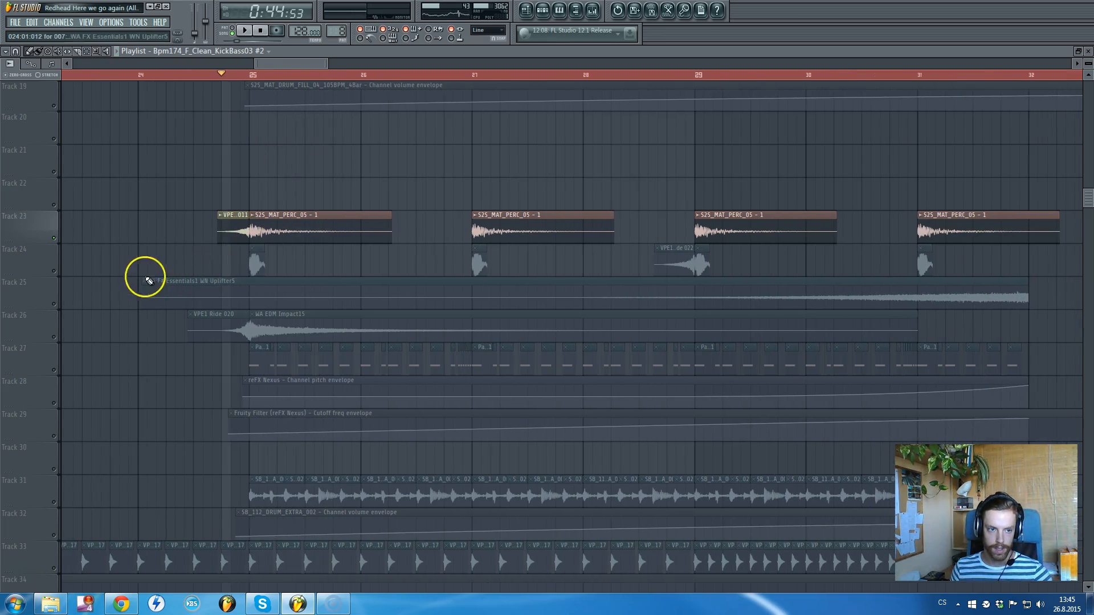
# Solo Track 24 to hear its short ARF3 clips around bar 25, and restore all tracks.
pyautogui.click(54, 272)
pyautogui.scroll(2, 257, 259)
pyautogui.press('space')
pyautogui.scroll(-3, 346, 261)
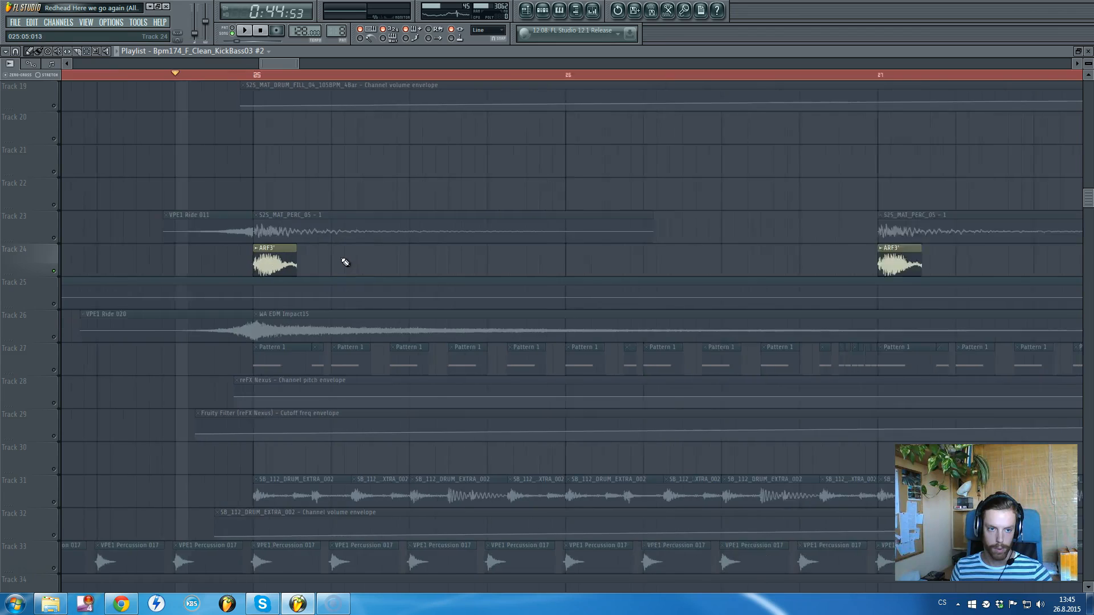
pyautogui.press('space')
pyautogui.scroll(-5, 330, 256)
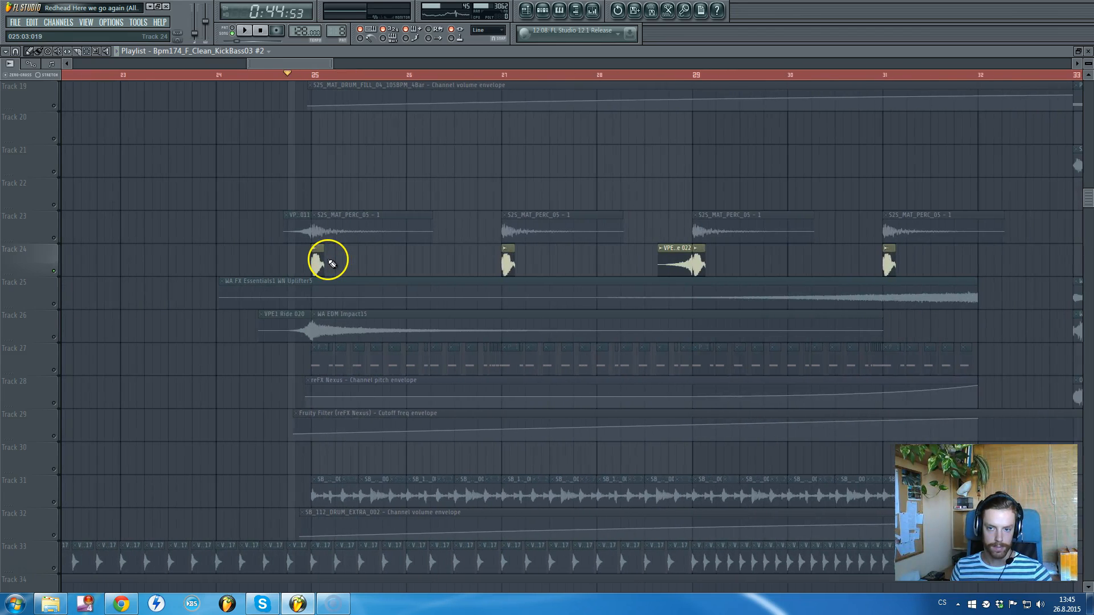
pyautogui.click(55, 272)
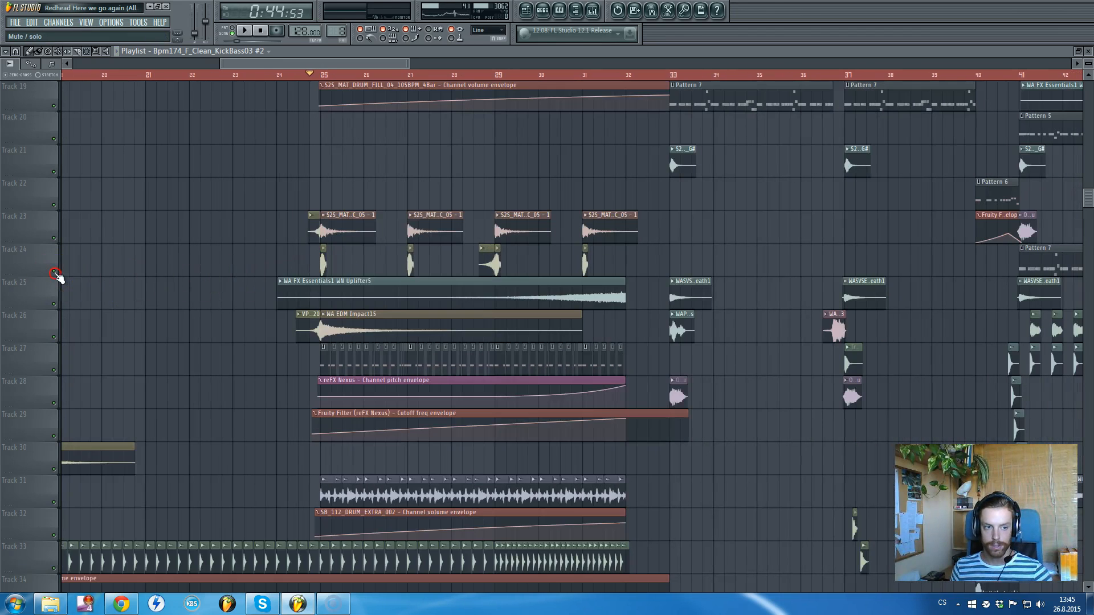
# Solo the SB_112_DRUM_EXTRA_002 loop on Track 31, play it from just before bar 25, and restore all tracks.
pyautogui.scroll(3, 297, 278)
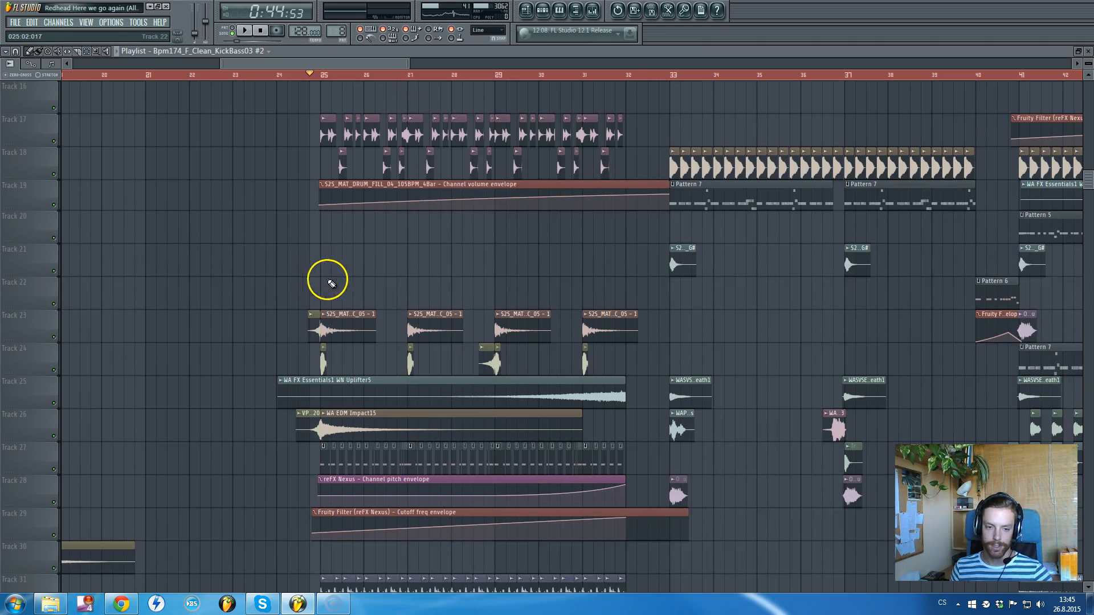
pyautogui.scroll(-5, 376, 278)
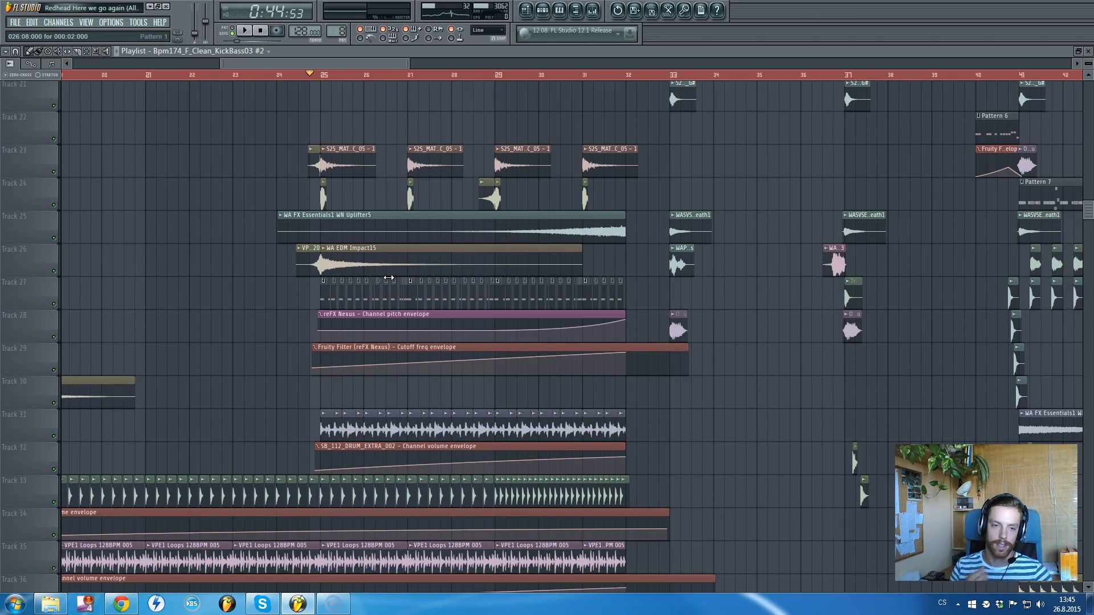
pyautogui.scroll(-2, 395, 269)
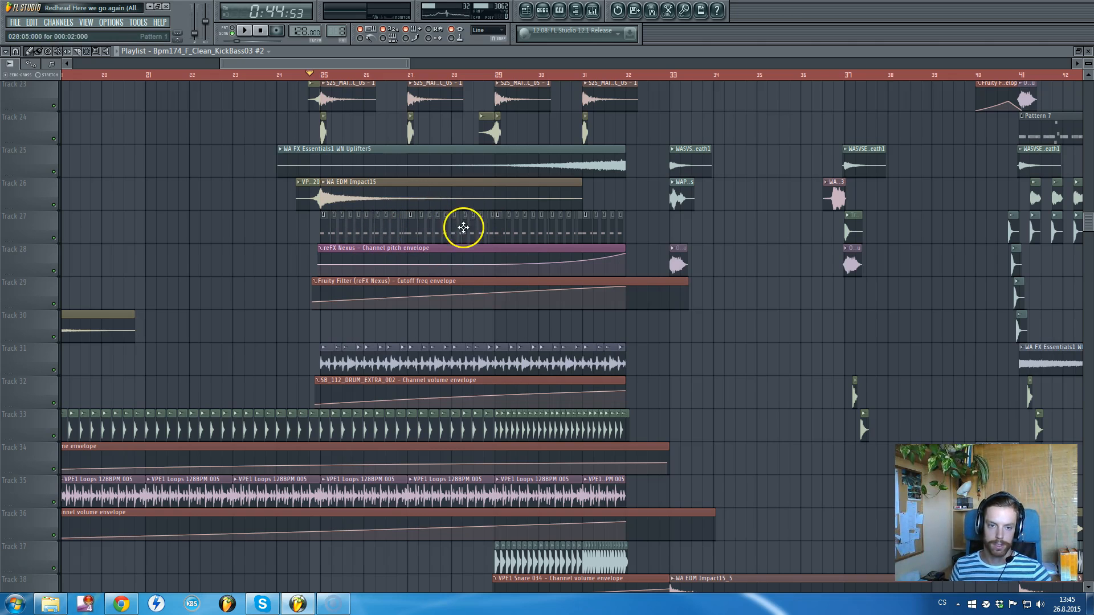
pyautogui.scroll(-2, 450, 242)
pyautogui.keyDown('ctrl'); pyautogui.scroll(6, 288, 329); pyautogui.keyUp('ctrl')
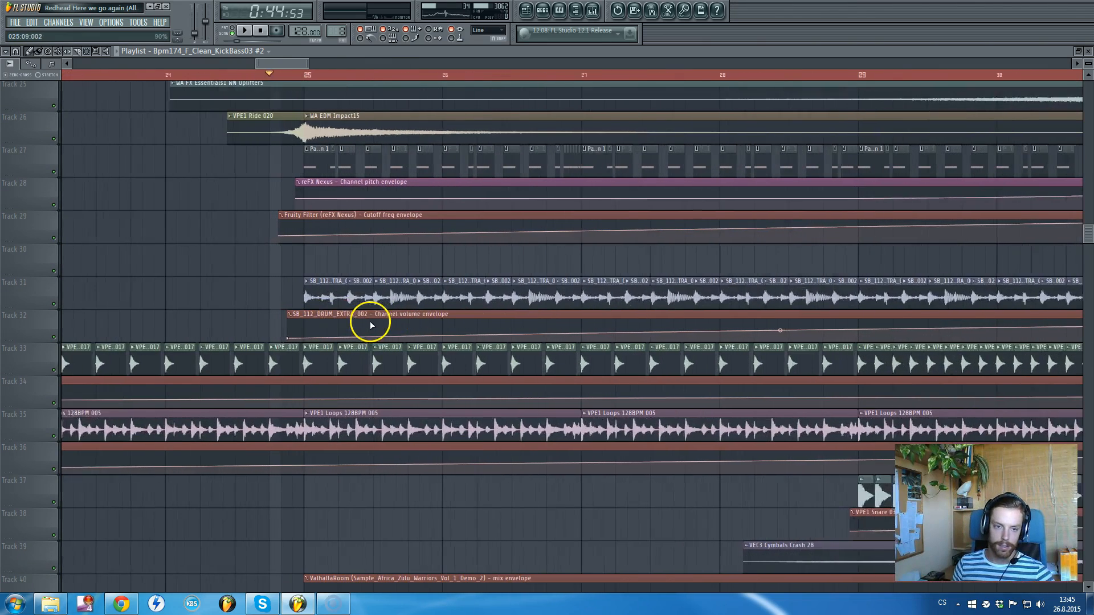
pyautogui.rightClick(53, 305)
pyautogui.press('space')
pyautogui.keyDown('ctrl'); pyautogui.scroll(-4, 151, 302); pyautogui.keyUp('ctrl')
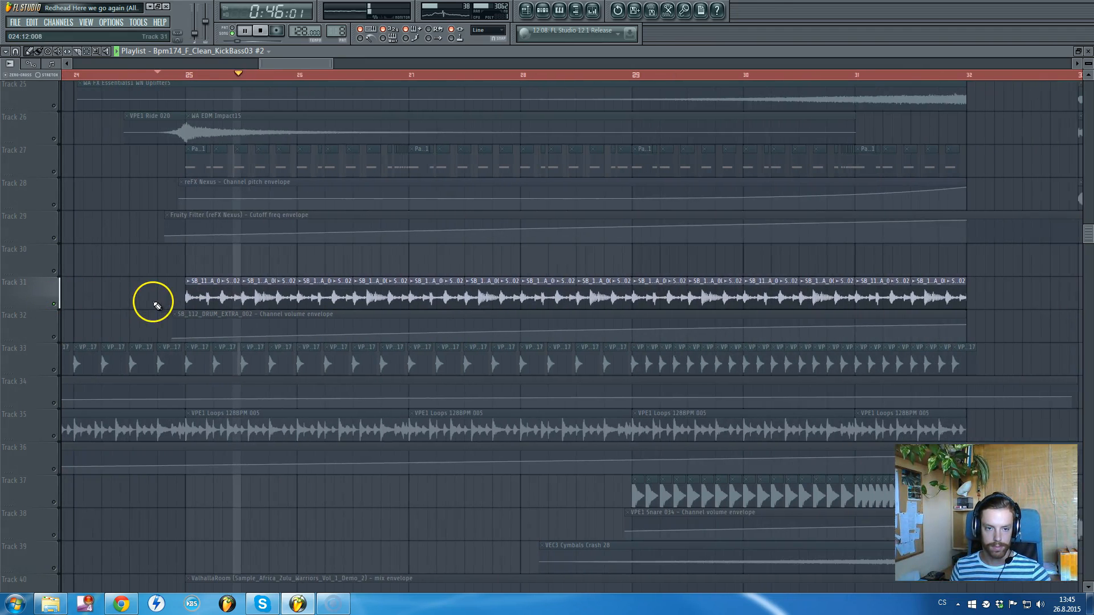
pyautogui.press('space')
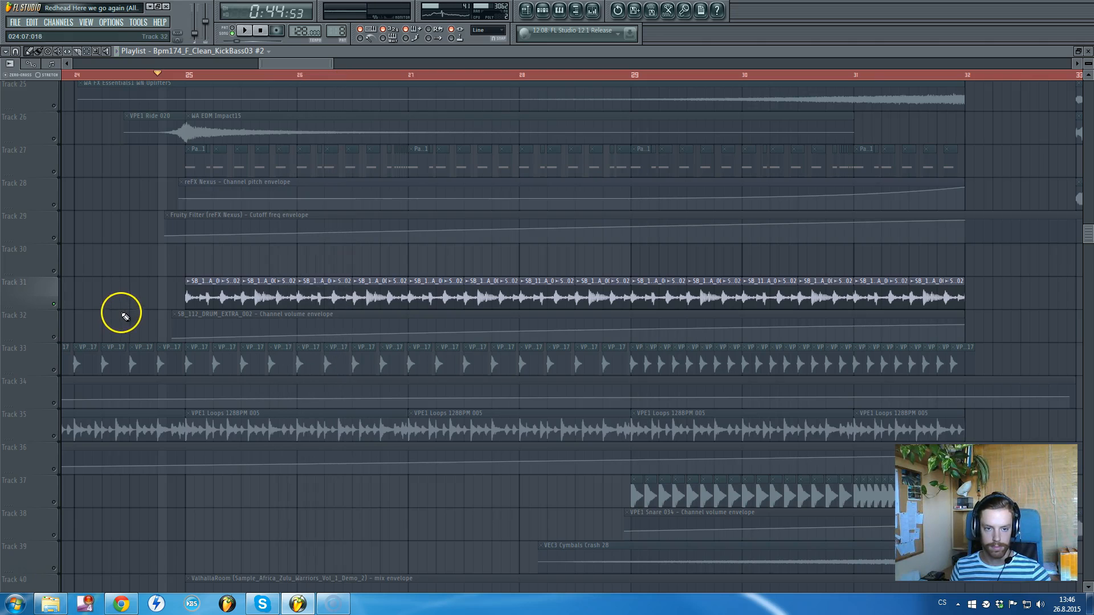
pyautogui.rightClick(54, 304)
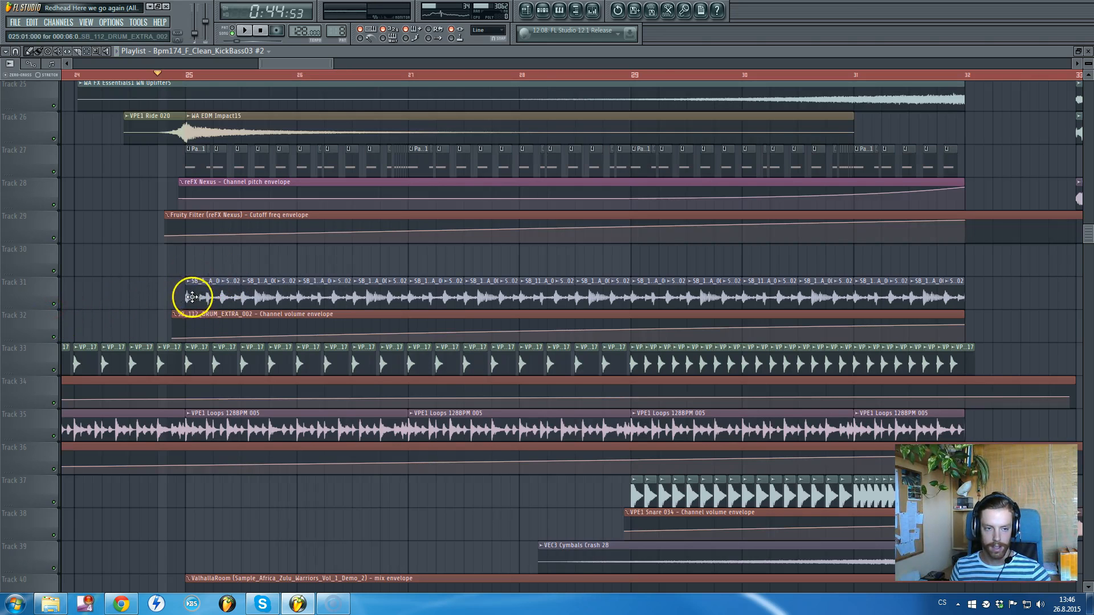
# Examine the loops, snares, vocal samples, risers and automation envelopes on Tracks 32 to 50 of the build-up.
pyautogui.scroll(-2, 225, 288)
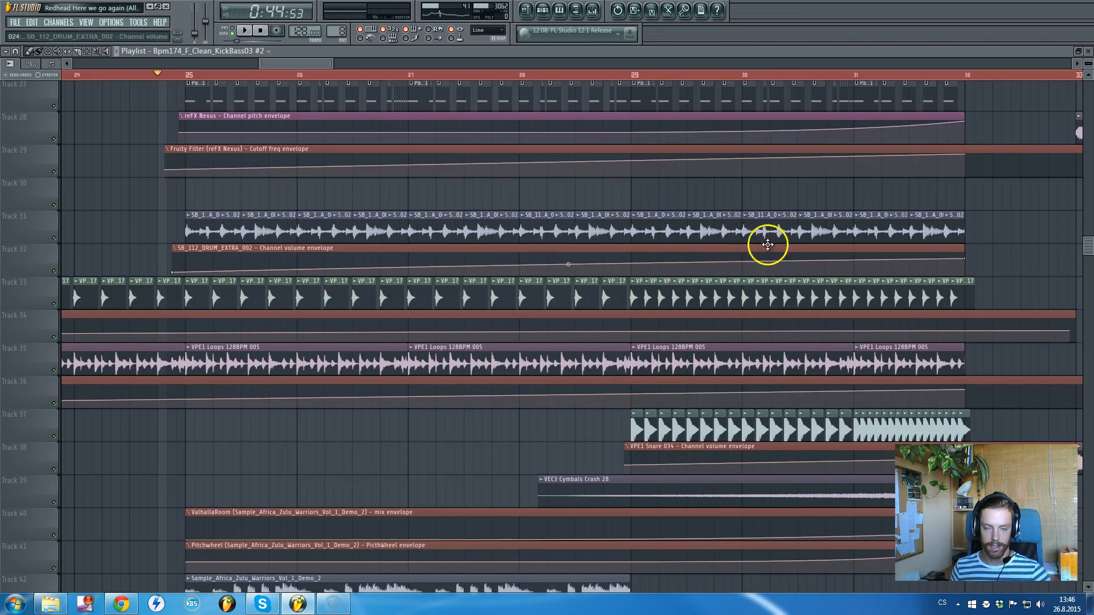
pyautogui.scroll(-4, 562, 279)
pyautogui.scroll(-6, 567, 286)
pyautogui.scroll(2, 571, 240)
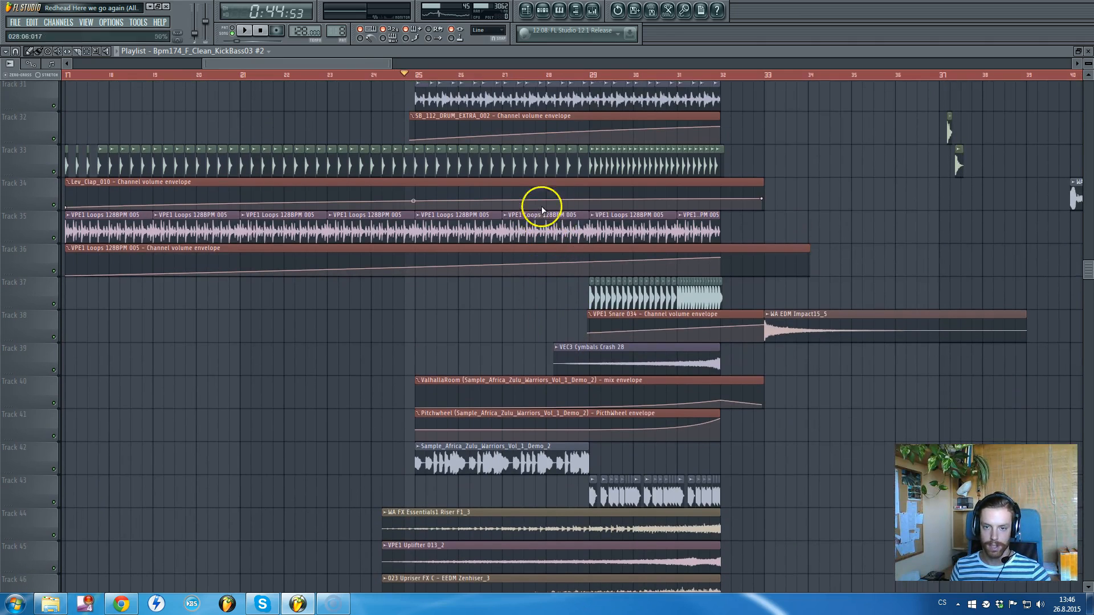
pyautogui.scroll(-2, 670, 329)
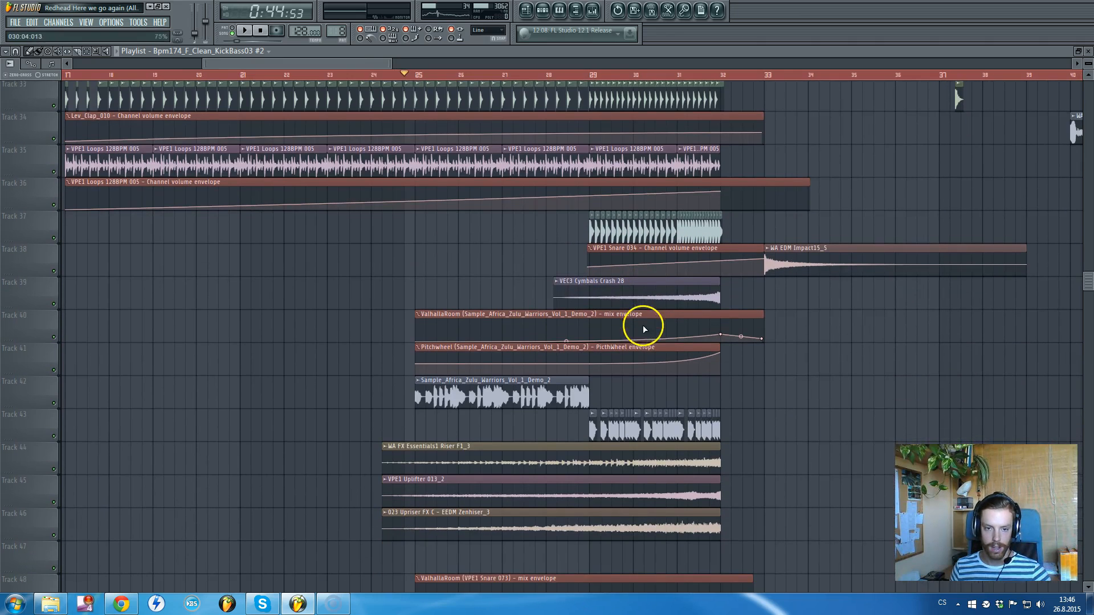
pyautogui.scroll(-3, 628, 279)
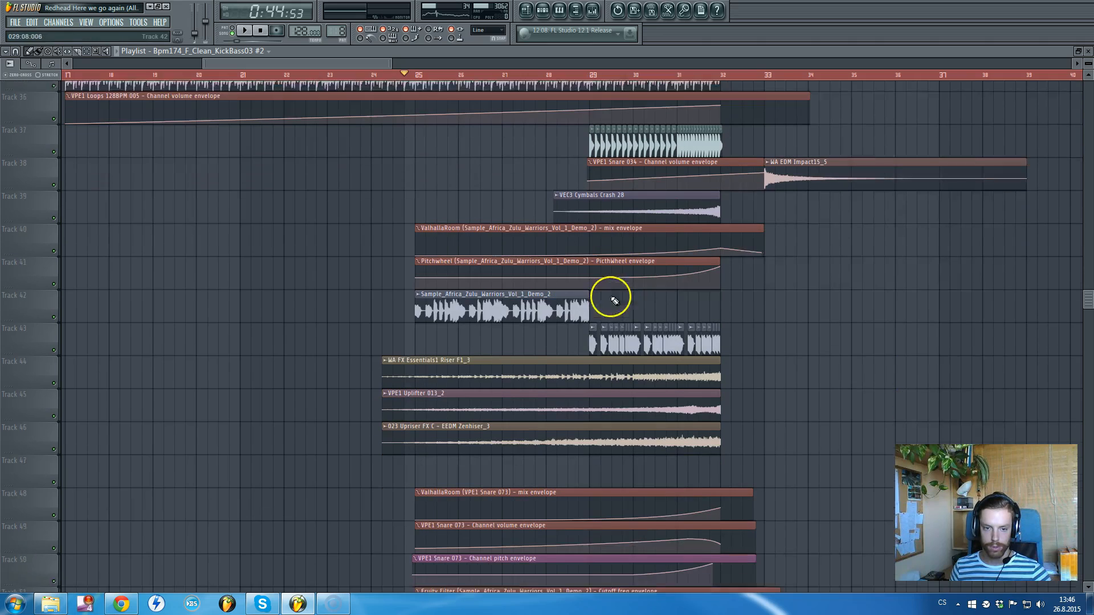
# Solo and play the Sample_Africa_Zulu_Warriors clip on Track 42, solo its chopped clips on Track 43, and restore all tracks.
pyautogui.rightClick(57, 304)
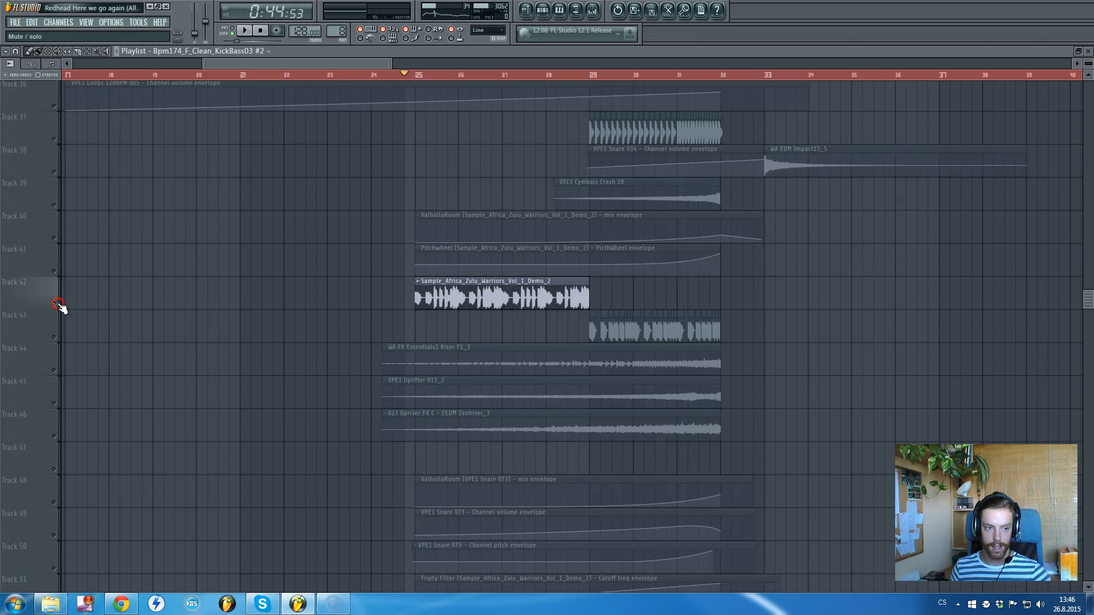
pyautogui.click(54, 337)
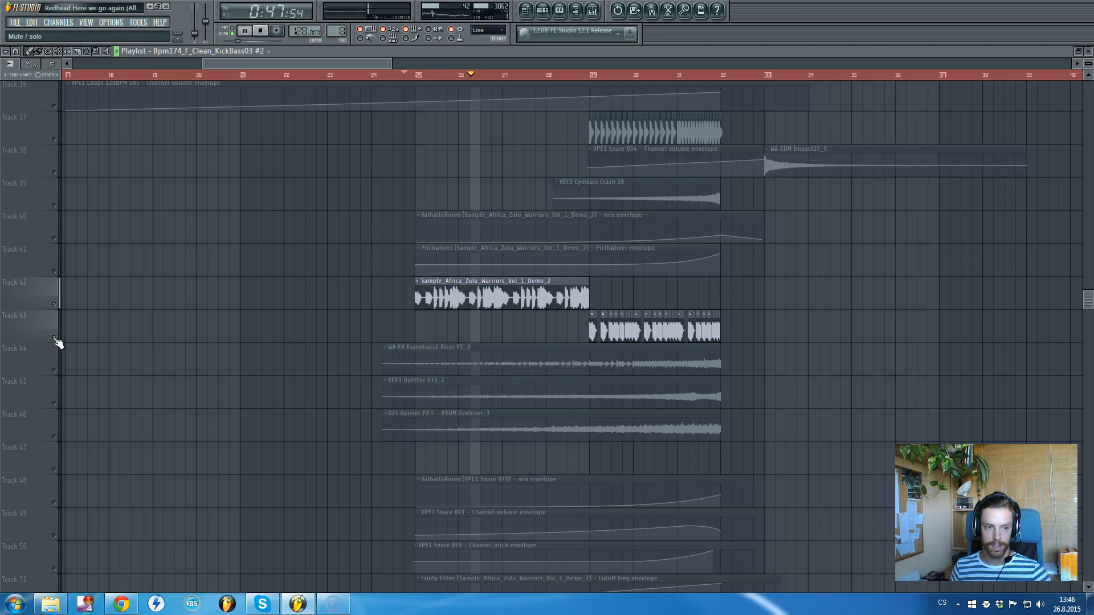
pyautogui.press('space')
pyautogui.rightClick(55, 338)
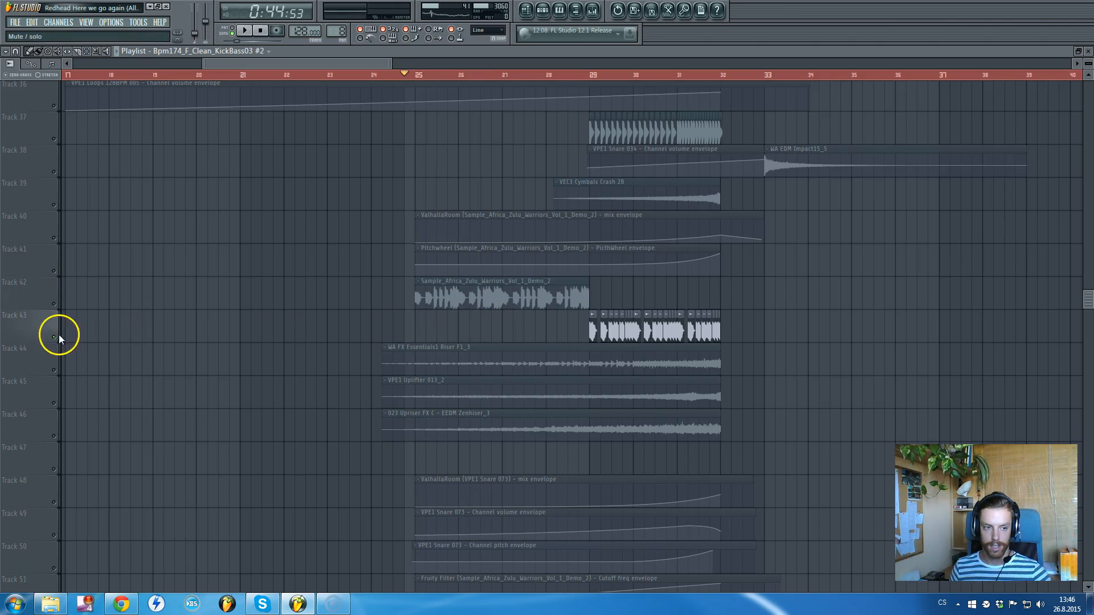
pyautogui.rightClick(54, 336)
pyautogui.scroll(1, 454, 306)
pyautogui.scroll(1, 455, 309)
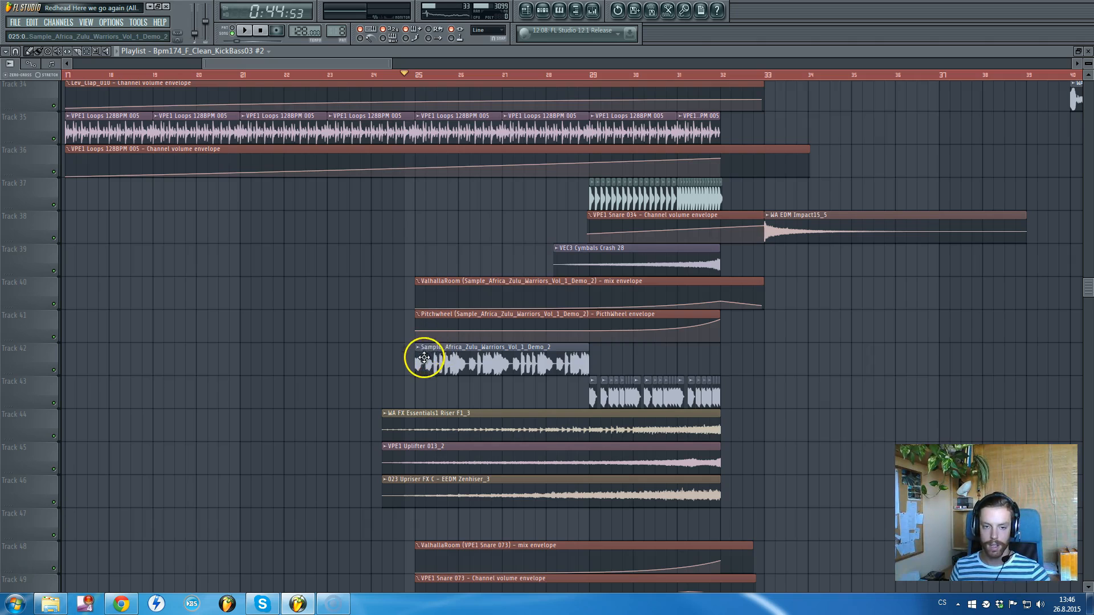
# Play the full build-up briefly from bar 25 with all tracks enabled, and stop playback.
pyautogui.click(419, 77)
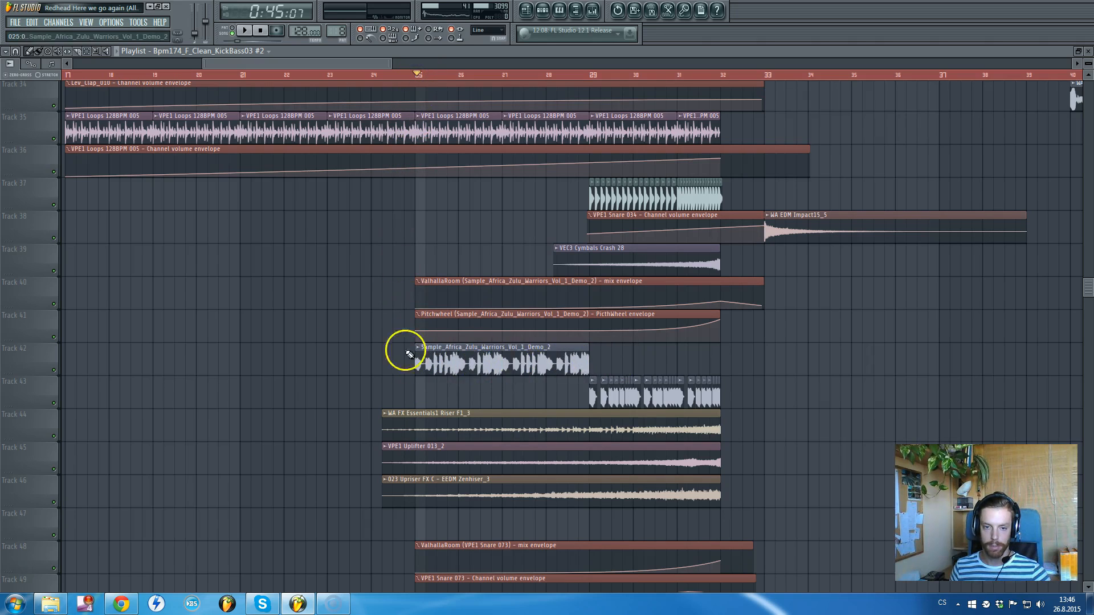
pyautogui.scroll(-2, 399, 348)
pyautogui.press('space')
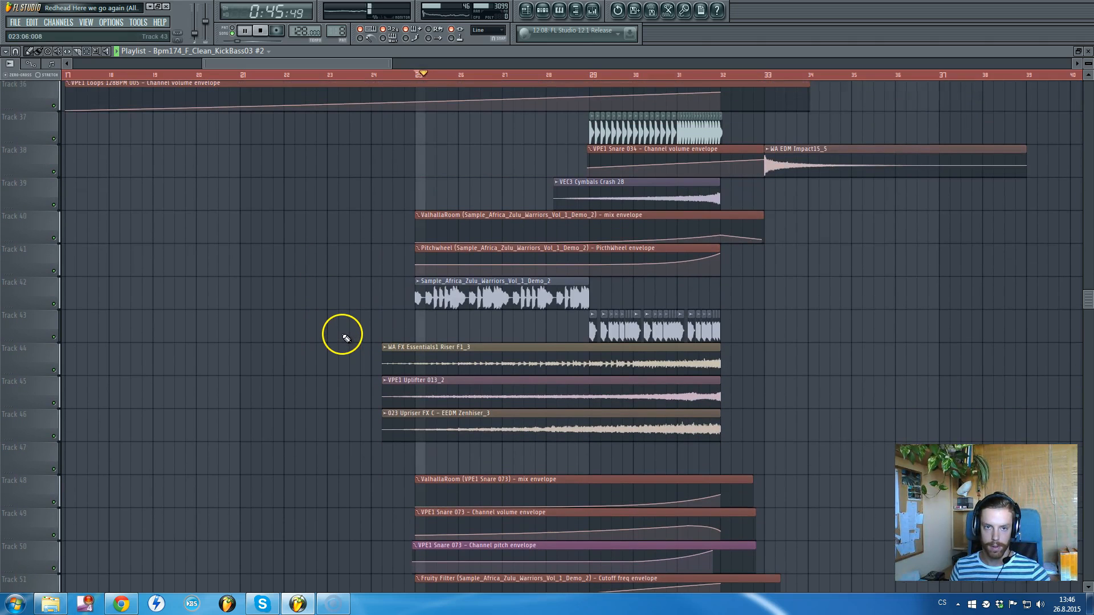
pyautogui.press('space')
# Place the playback position just before bar 29 and examine the denser snares, claps and chopped vocals up to bar 32.
pyautogui.scroll(-3, 246, 311)
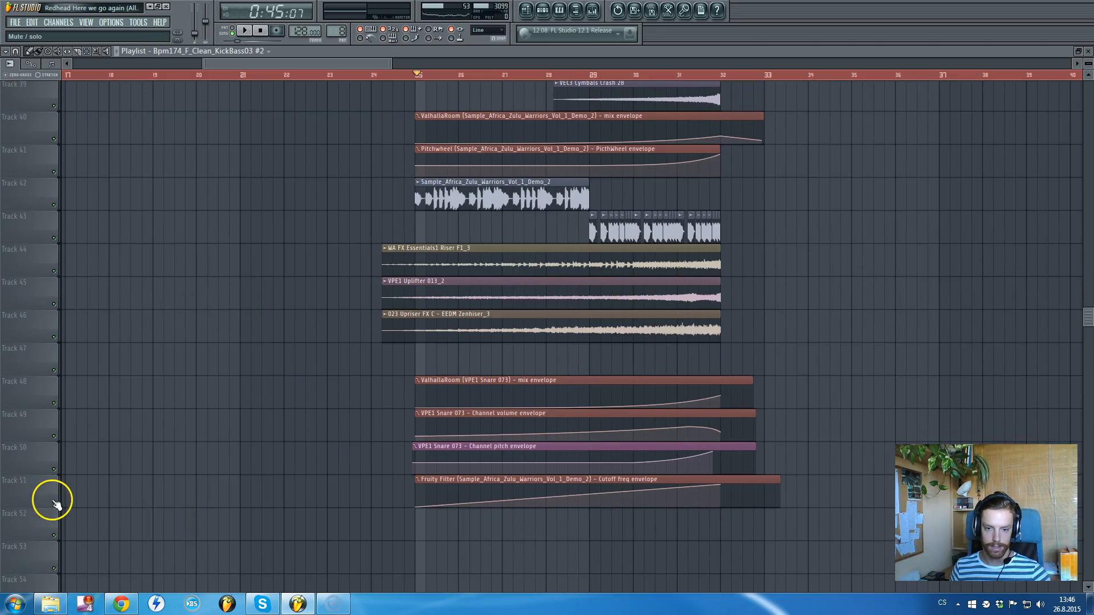
pyautogui.scroll(2, 510, 396)
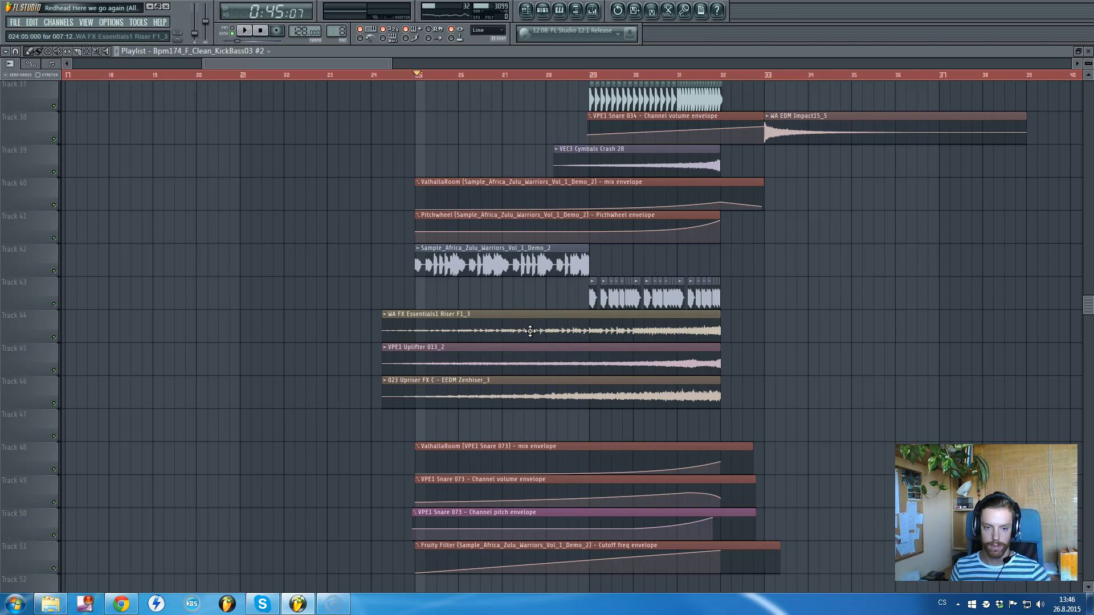
pyautogui.scroll(3, 581, 404)
pyautogui.scroll(-3, 572, 408)
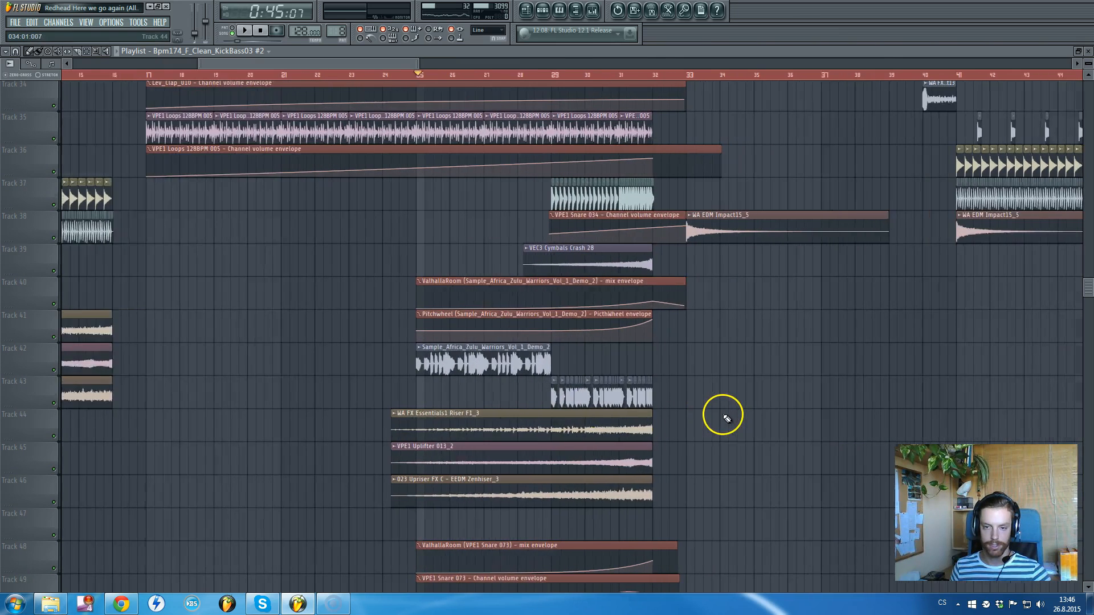
pyautogui.scroll(1, 722, 415)
pyautogui.scroll(2, 656, 353)
pyautogui.click(530, 76)
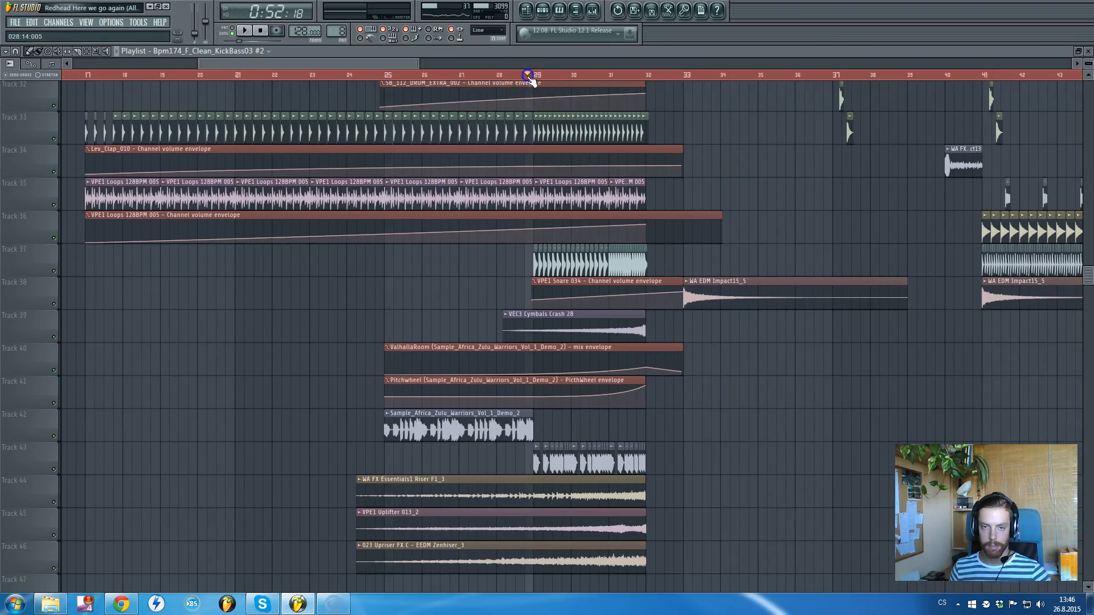
pyautogui.scroll(2, 587, 215)
pyautogui.scroll(8, 587, 215)
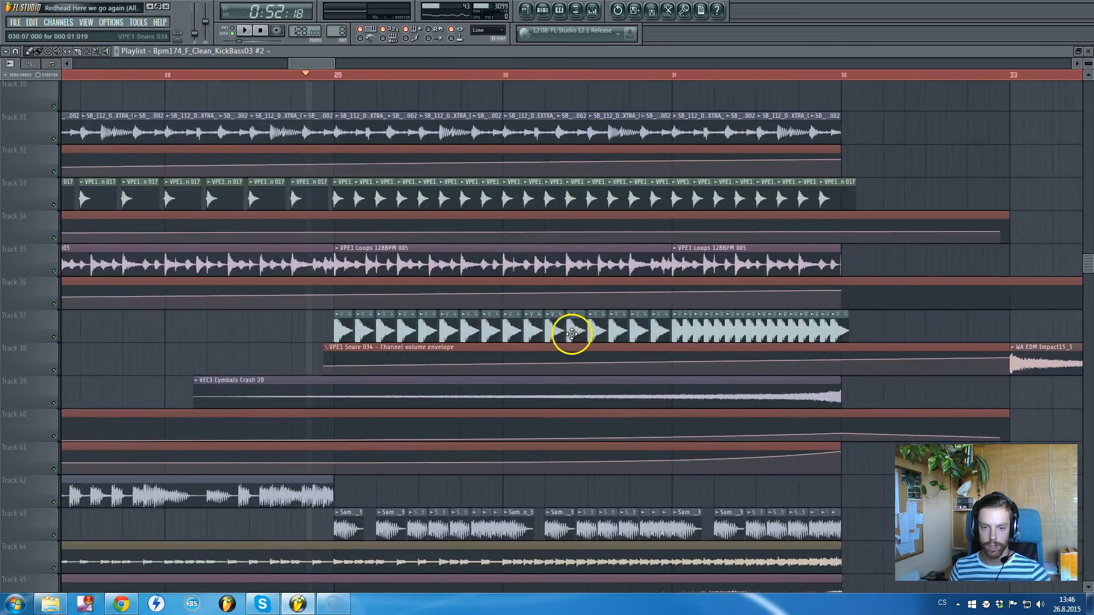
pyautogui.scroll(-5, 569, 333)
pyautogui.scroll(2, 576, 335)
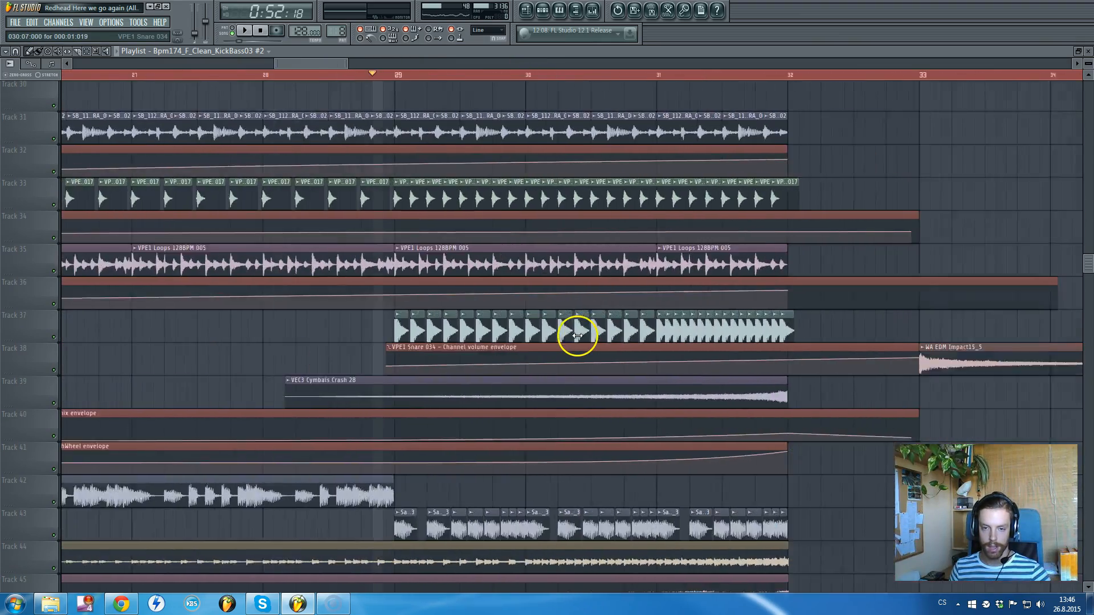
pyautogui.scroll(4, 670, 341)
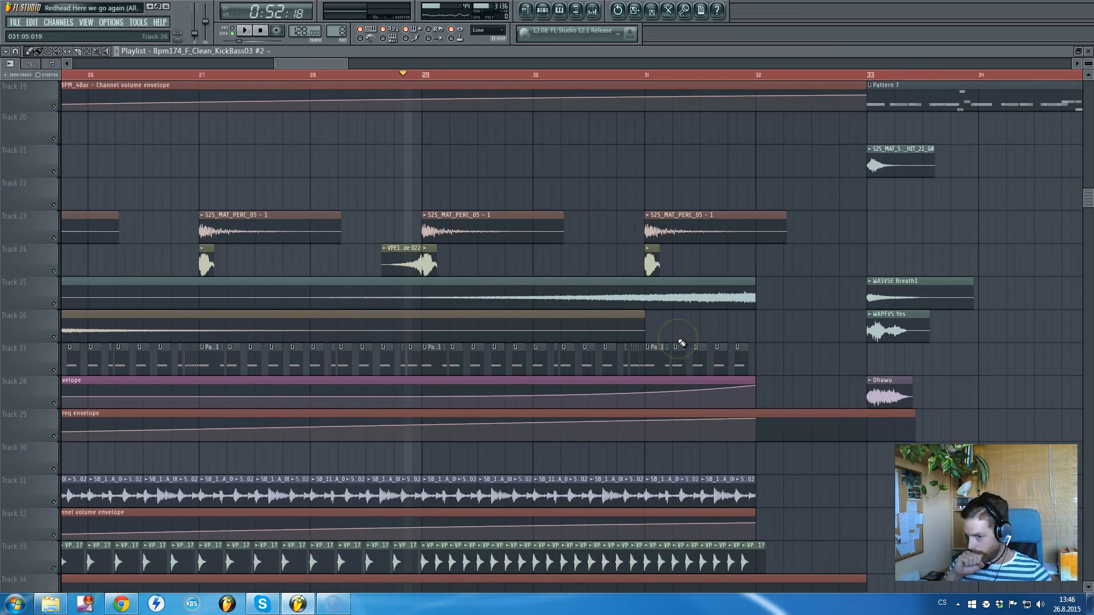
# Play the end of the build-up from just before bar 29 into the drop at bar 33, and stop playback.
pyautogui.scroll(-3, 679, 344)
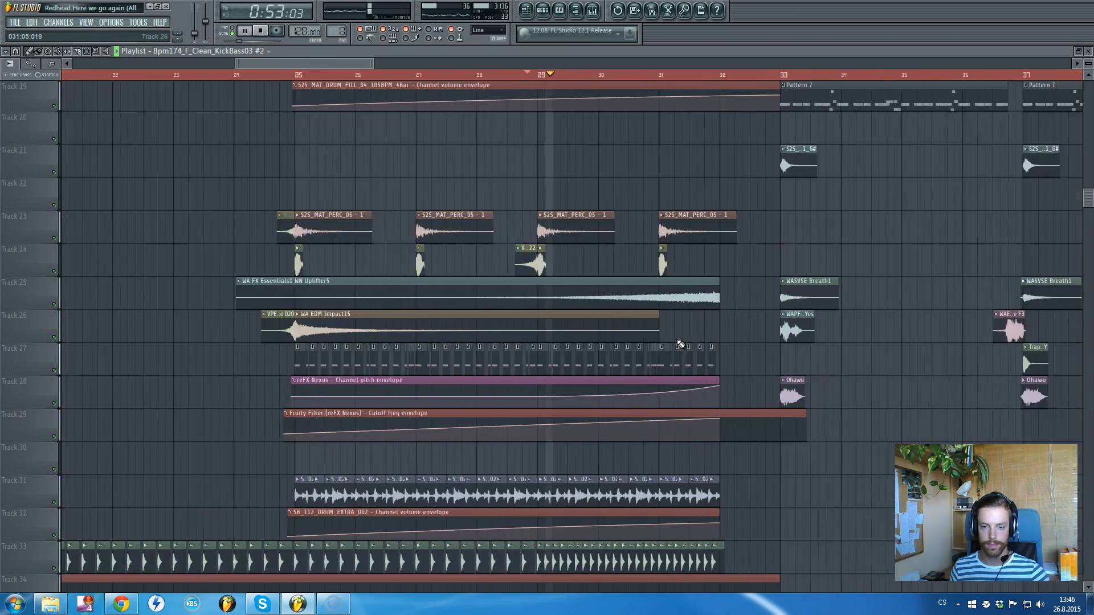
pyautogui.scroll(-3, 661, 337)
pyautogui.scroll(-3, 612, 344)
pyautogui.scroll(3, 745, 361)
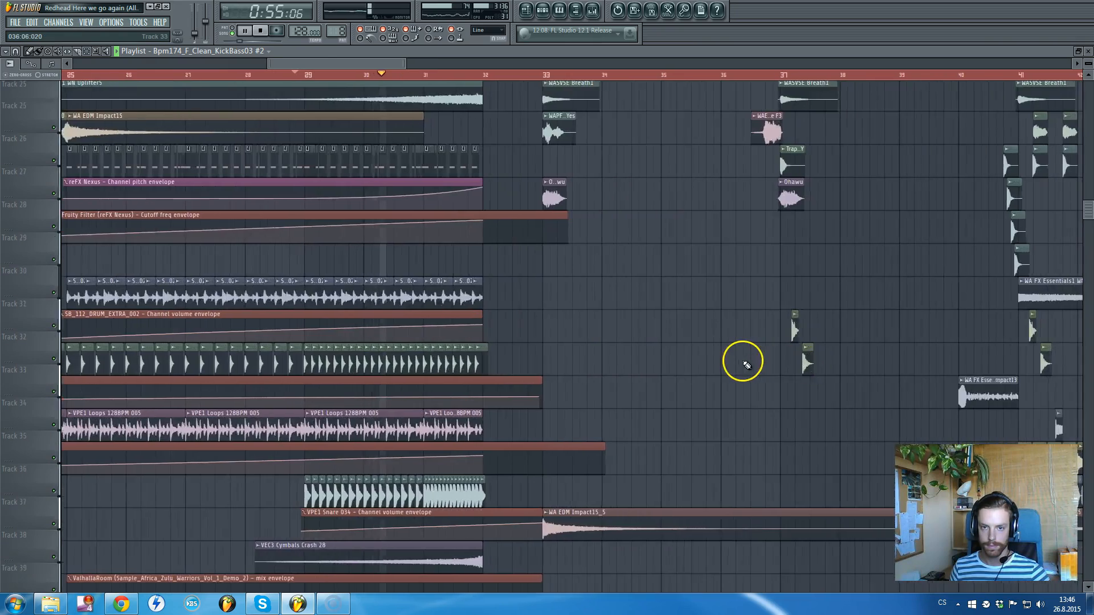
pyautogui.scroll(9, 738, 362)
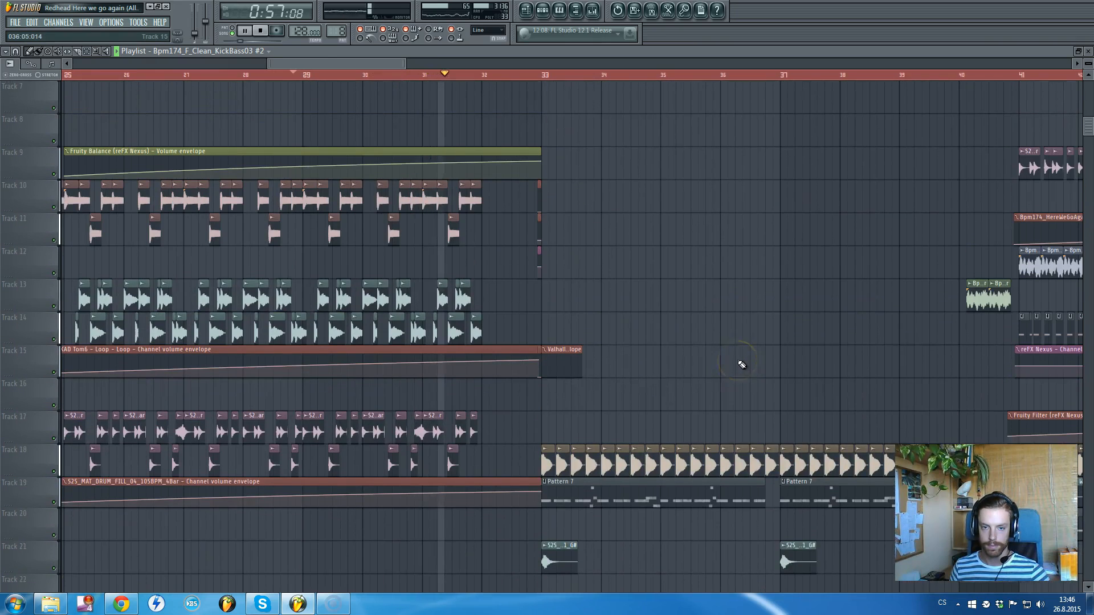
pyautogui.scroll(3, 742, 365)
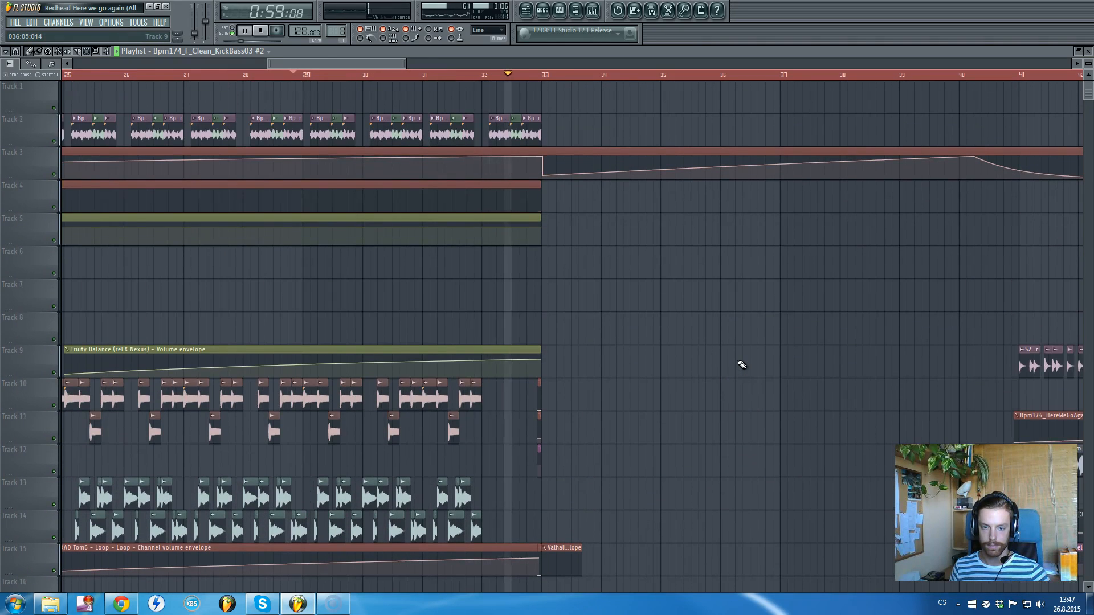
pyautogui.scroll(-3, 713, 354)
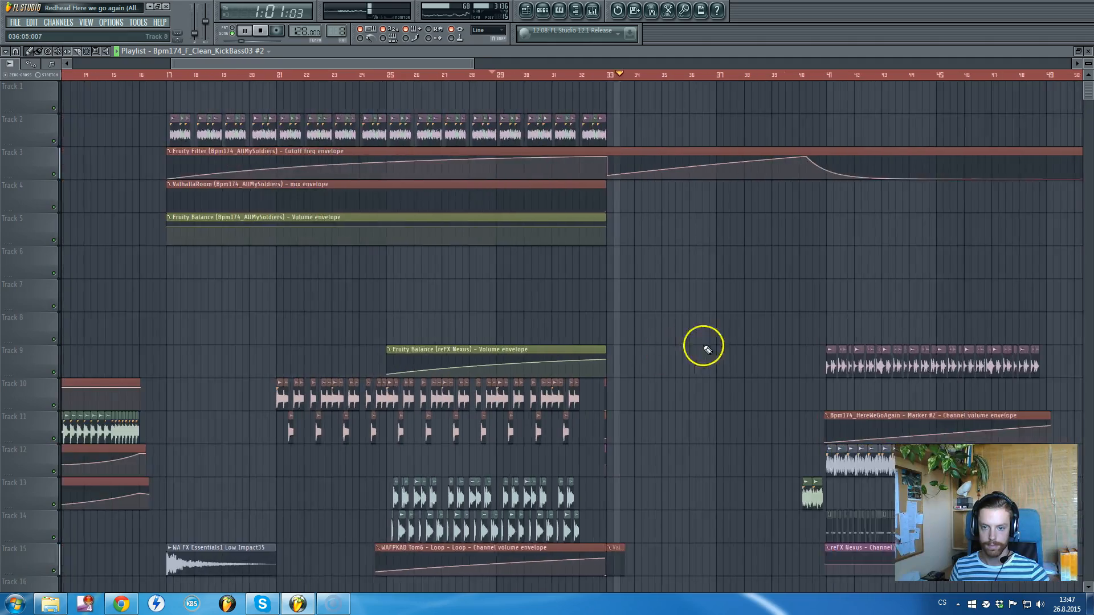
pyautogui.scroll(-3, 712, 350)
pyautogui.press('space')
# Examine the clips starting at bar 33, including the VEH4 Kick 033 on Track 18 and Pattern 7 on Track 19.
pyautogui.scroll(-3, 719, 351)
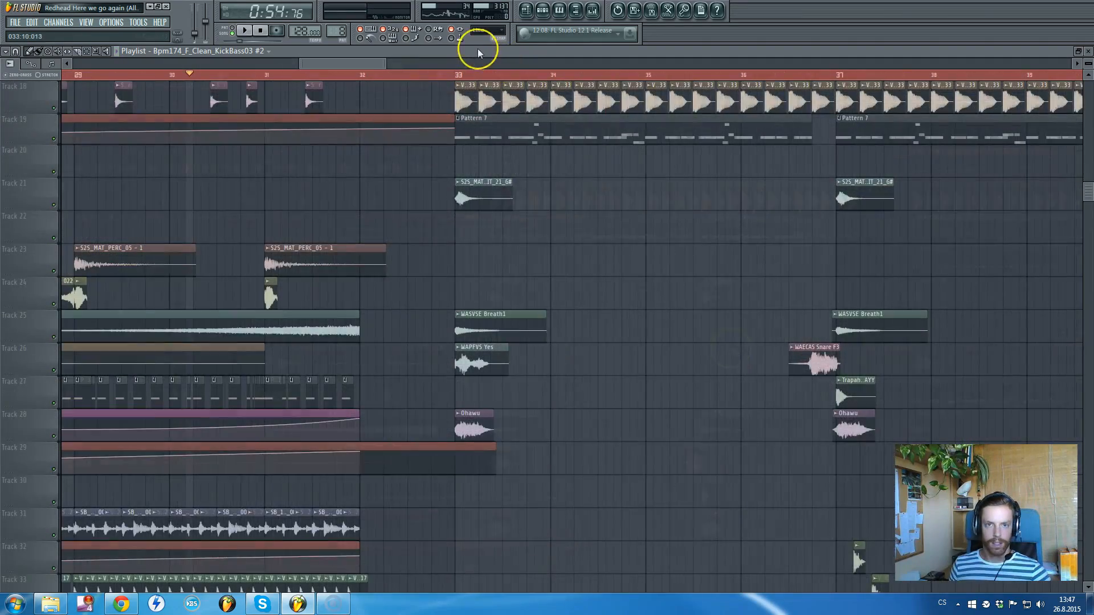
pyautogui.scroll(3, 503, 196)
pyautogui.scroll(-3, 531, 217)
pyautogui.scroll(1, 531, 217)
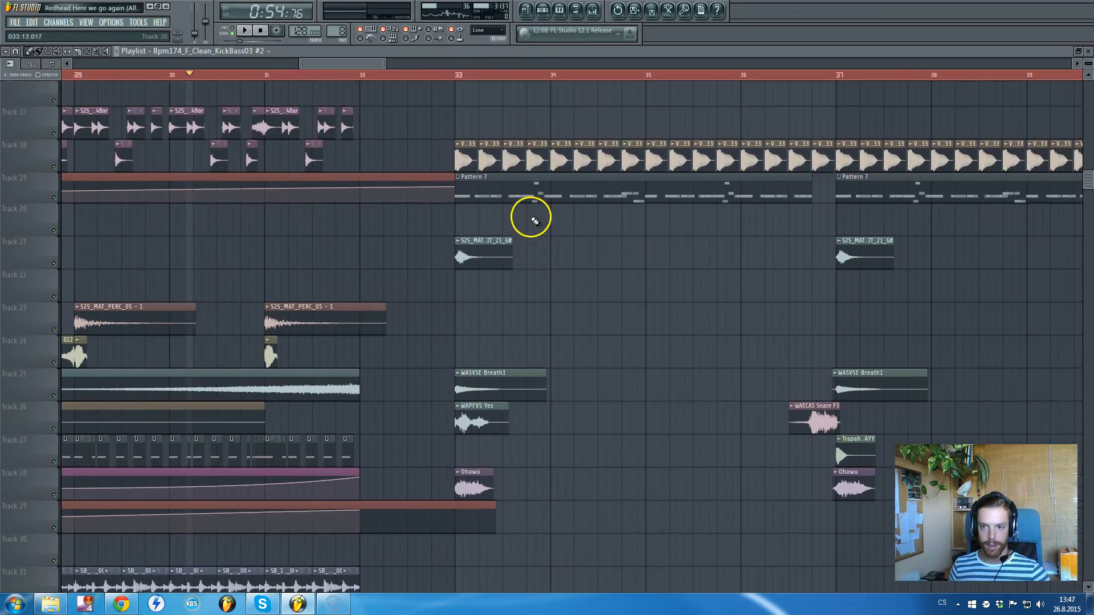
pyautogui.scroll(1, 535, 221)
pyautogui.scroll(-2, 491, 196)
pyautogui.scroll(4, 500, 190)
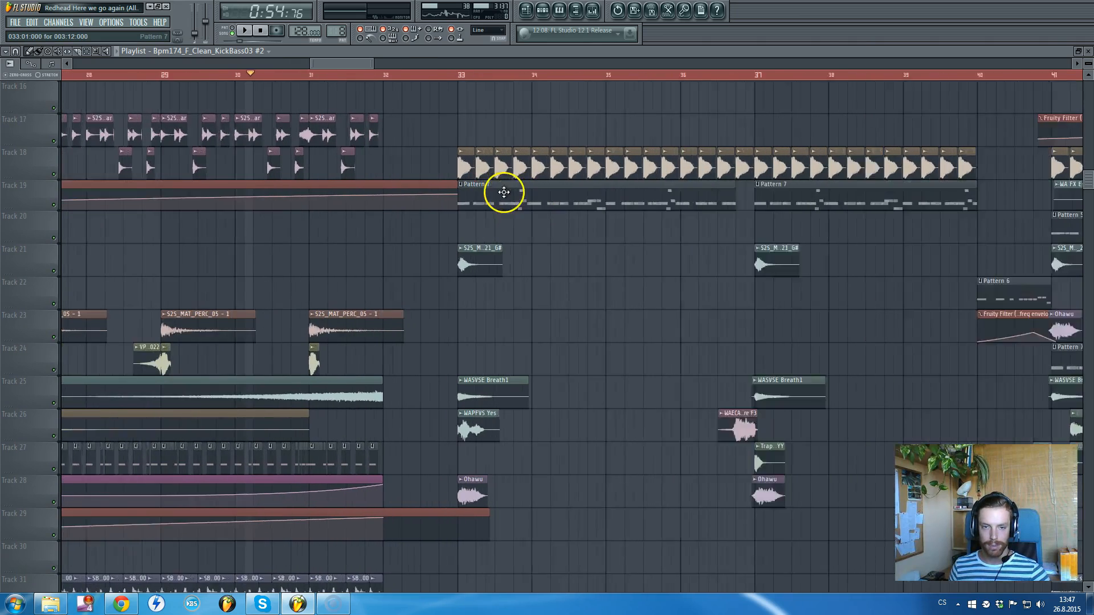
pyautogui.scroll(3, 463, 183)
pyautogui.scroll(-5, 464, 237)
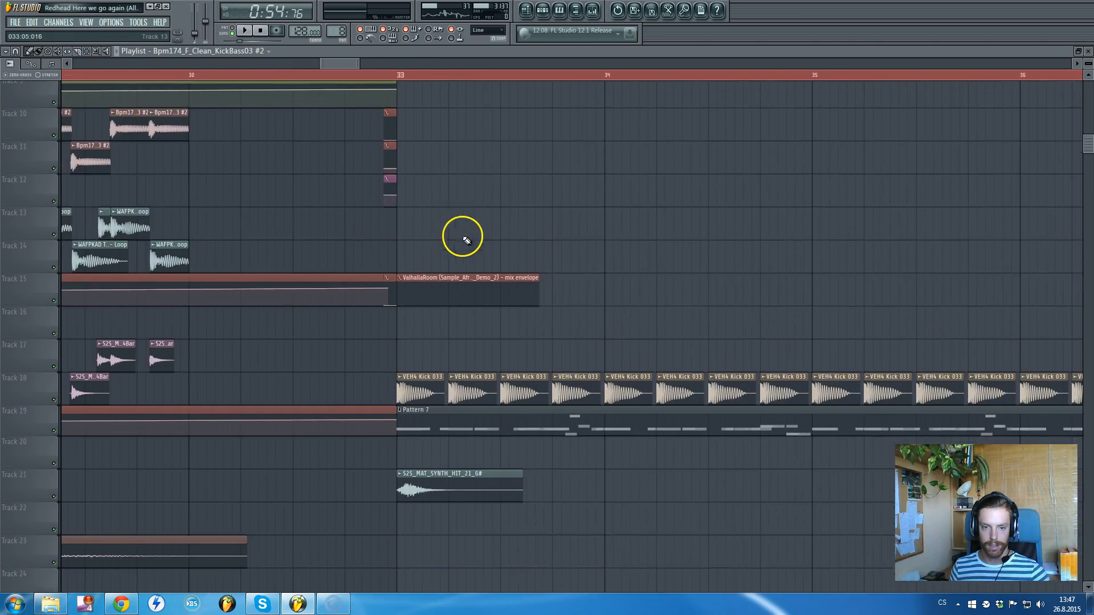
# View the channel settings of the S2S_MAT_SYNTH_HIT_21_G# and WASVSE Breath1 samples at bar 33, and close them.
pyautogui.doubleClick(415, 183)
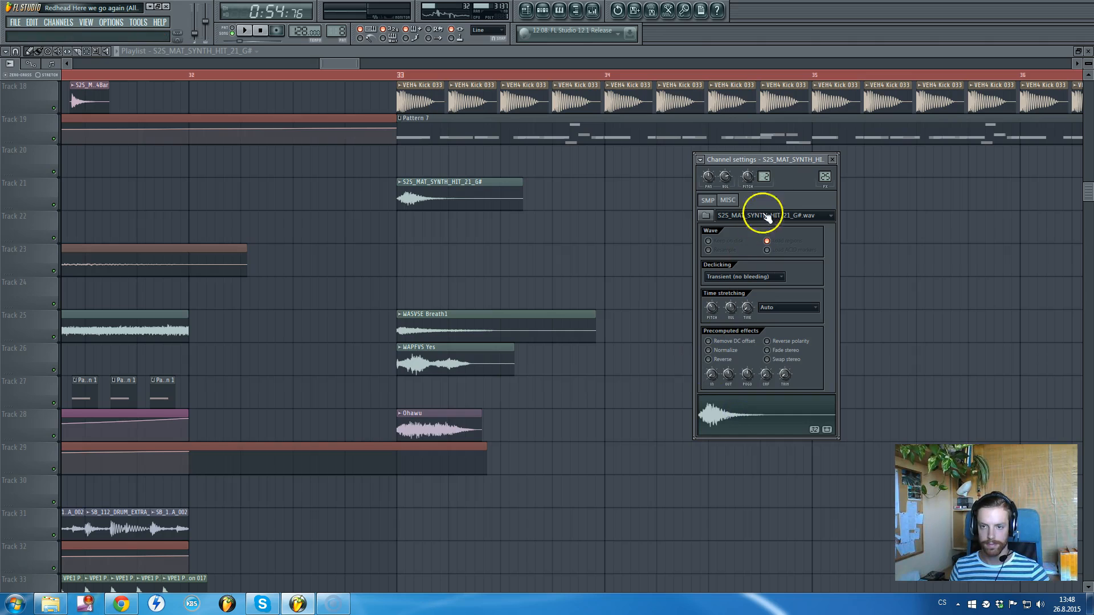
pyautogui.scroll(-2, 627, 245)
pyautogui.click(440, 256)
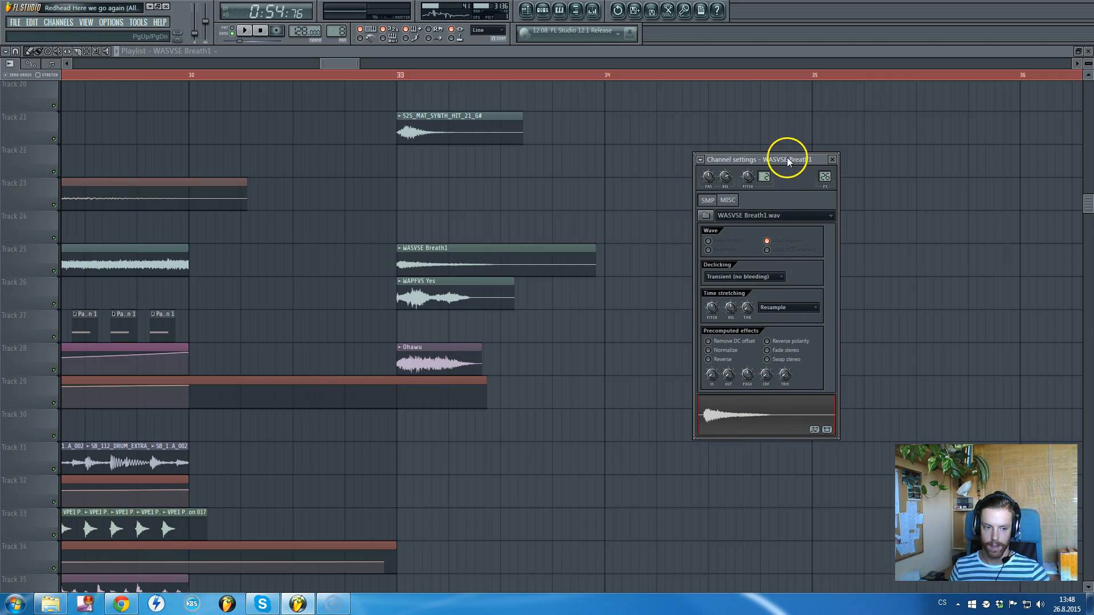
pyautogui.press('Escape')
# View the channel settings of the WAPFVS Yes and Ohawu samples at bar 33, and close them.
pyautogui.doubleClick(450, 298)
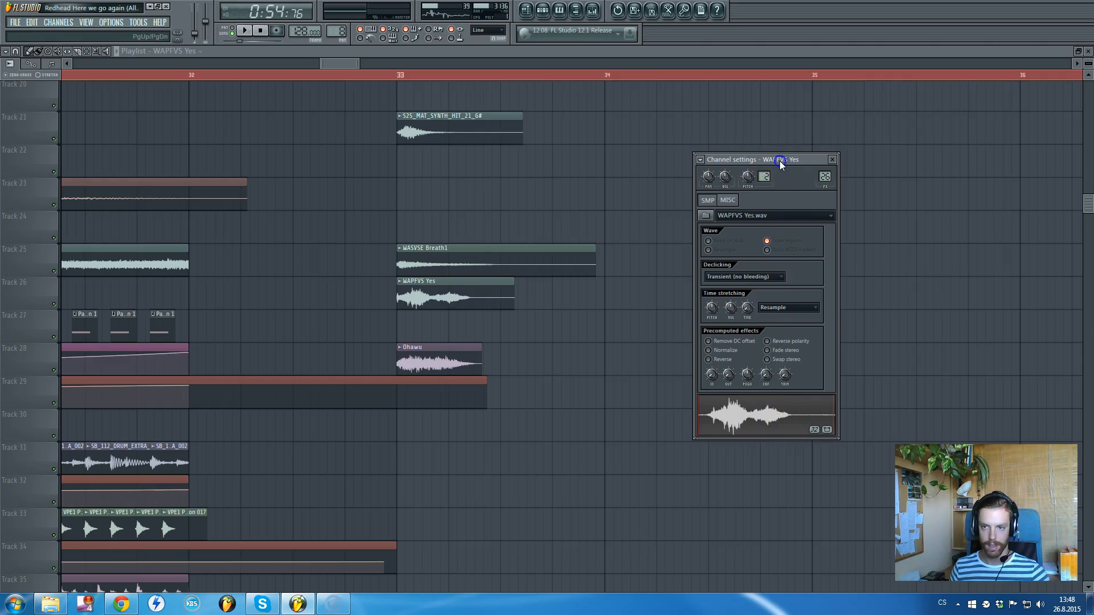
pyautogui.press('Escape')
pyautogui.scroll(-2, 618, 291)
pyautogui.doubleClick(438, 296)
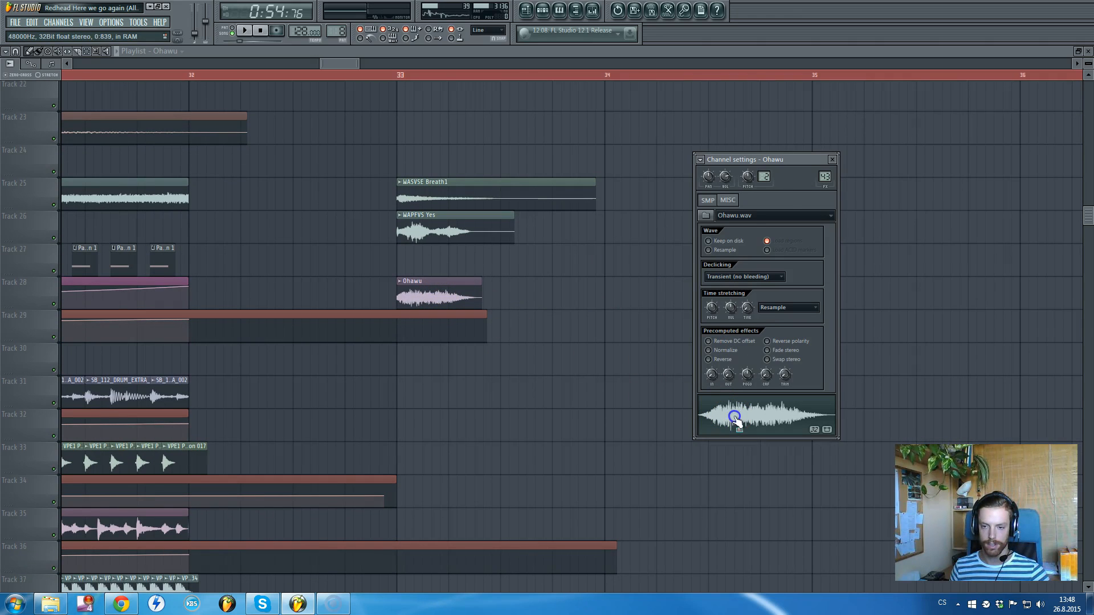
pyautogui.press('Escape')
pyautogui.scroll(10, 676, 367)
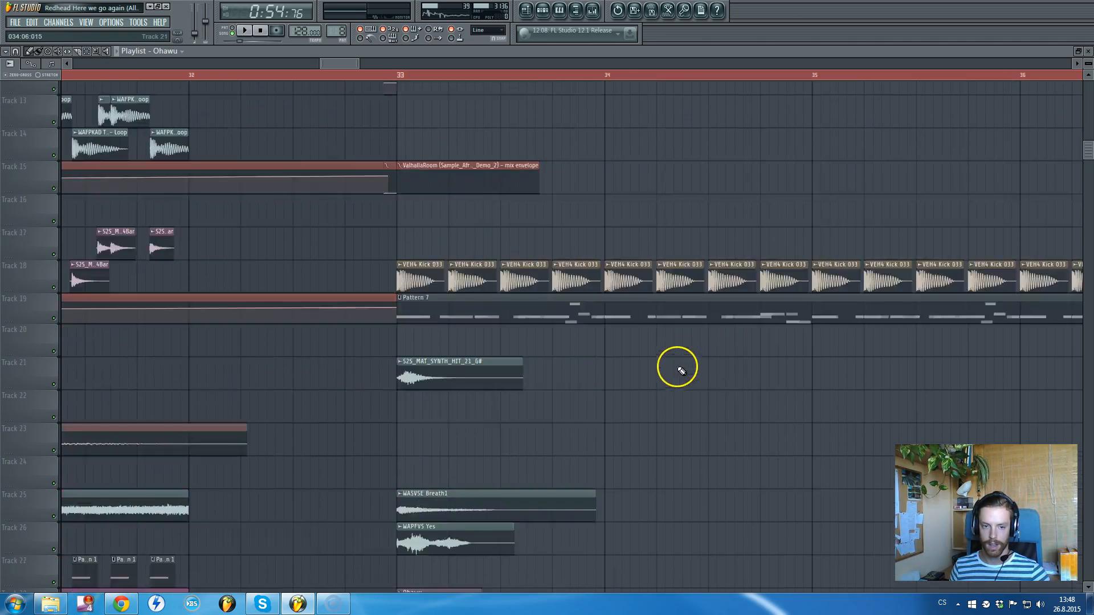
pyautogui.scroll(-3, 464, 481)
pyautogui.doubleClick(445, 514)
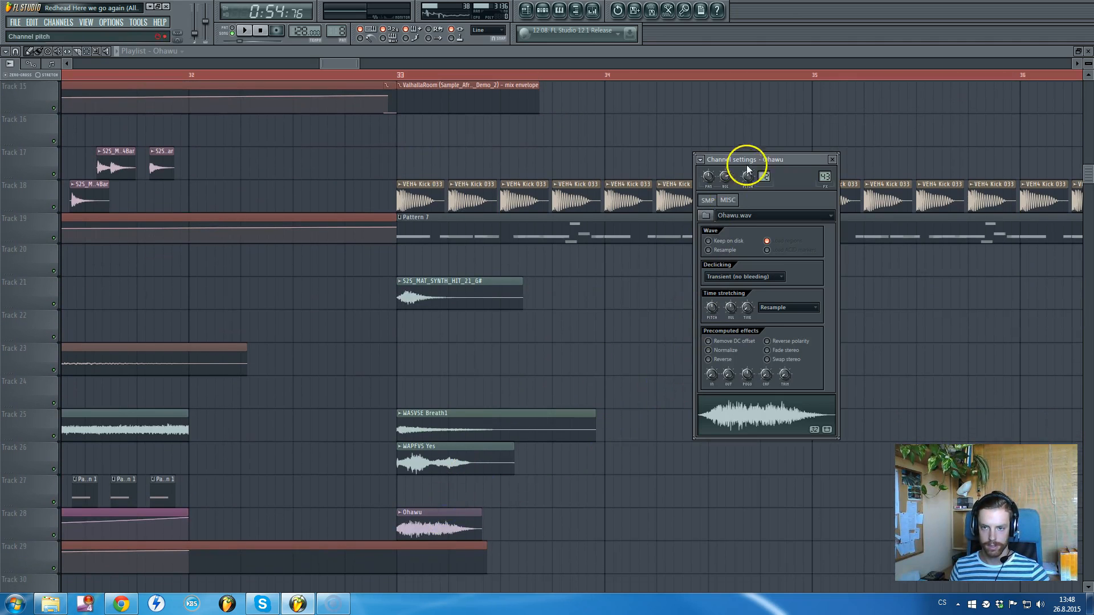
pyautogui.press('Escape')
# Examine the drop's arrangement from bar 33 to bar 41 across Tracks 12 to 42, including the extra hits around bar 37.
pyautogui.scroll(5, 676, 317)
pyautogui.keyDown('ctrl'); pyautogui.scroll(-3, 676, 318); pyautogui.keyUp('ctrl')
pyautogui.scroll(-7, 588, 349)
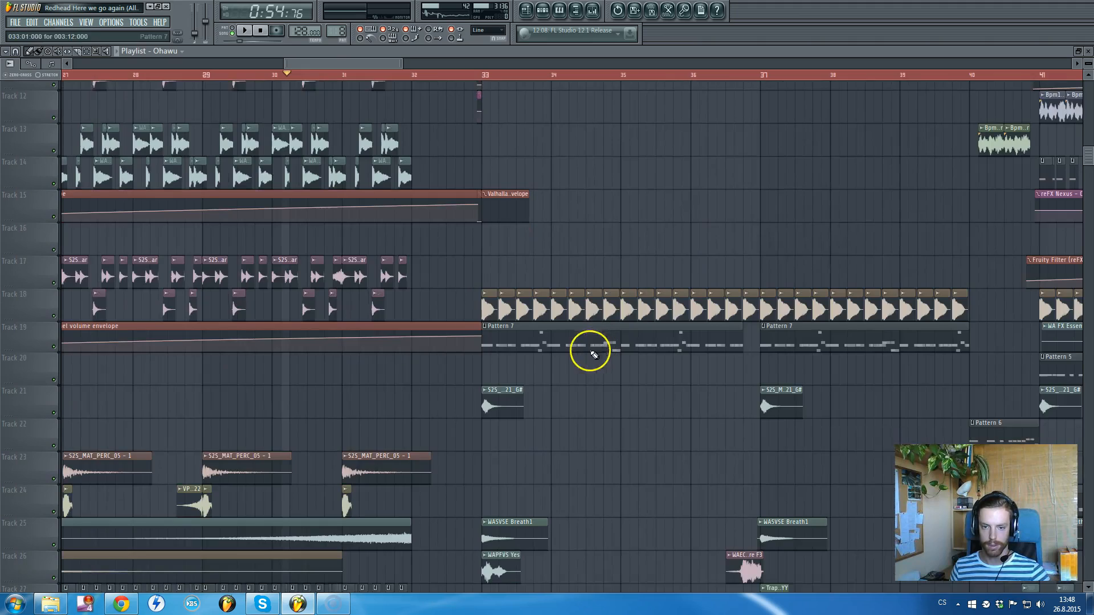
pyautogui.keyDown('ctrl'); pyautogui.scroll(-2, 536, 337); pyautogui.keyUp('ctrl')
pyautogui.keyDown('ctrl'); pyautogui.scroll(2, 804, 368); pyautogui.keyUp('ctrl')
pyautogui.scroll(-6, 701, 366)
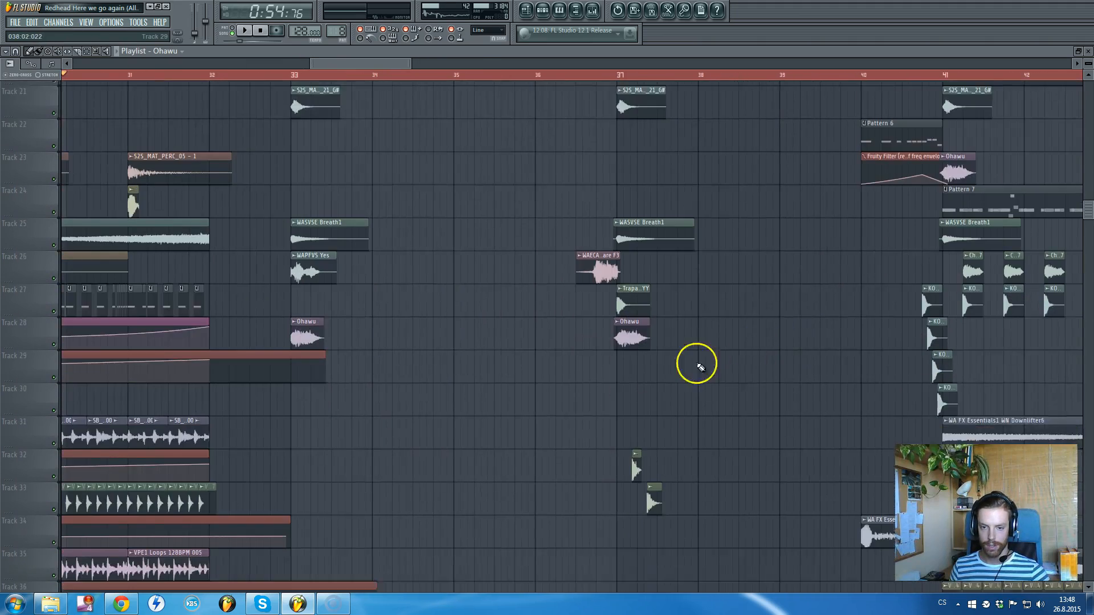
pyautogui.keyDown('ctrl'); pyautogui.scroll(-2, 535, 357); pyautogui.keyUp('ctrl')
pyautogui.keyDown('ctrl'); pyautogui.scroll(2, 818, 368); pyautogui.keyUp('ctrl')
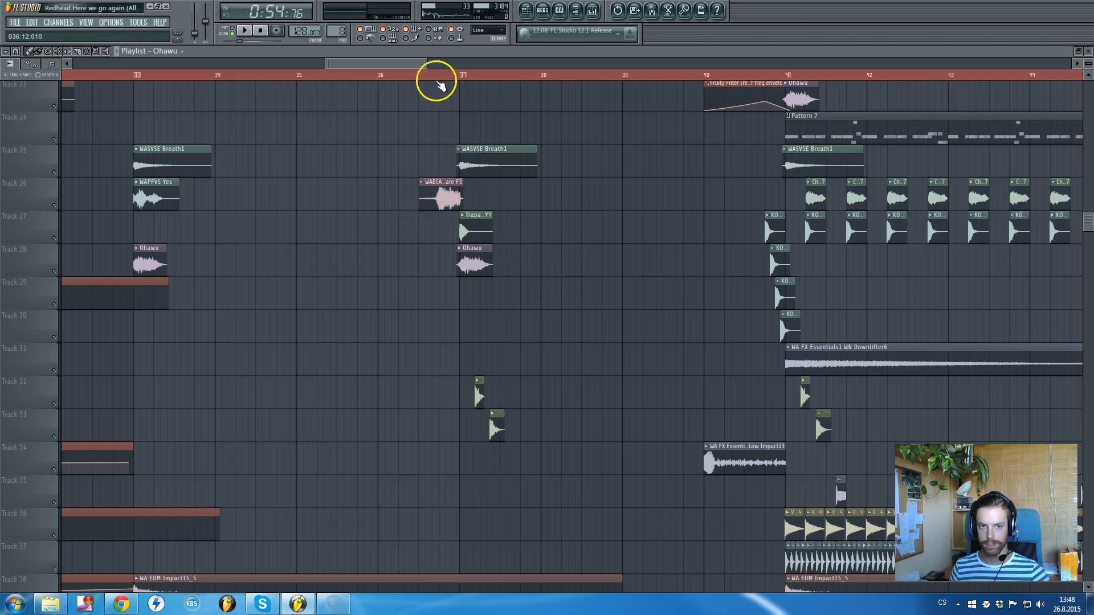
pyautogui.moveTo(425, 64); pyautogui.dragTo(446, 64)
pyautogui.scroll(-4, 659, 245)
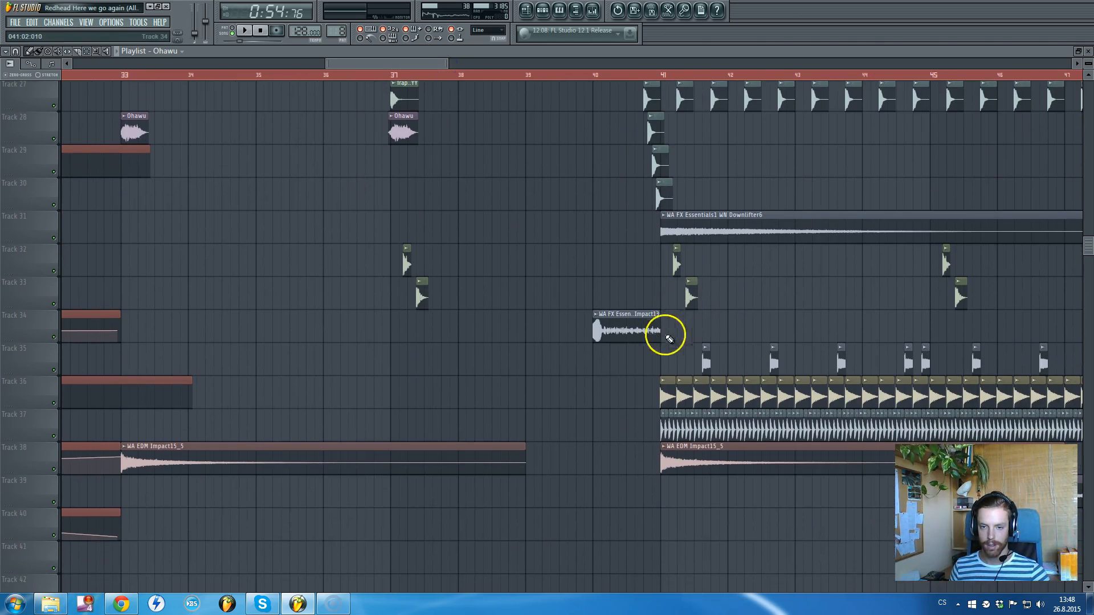
pyautogui.scroll(4, 655, 436)
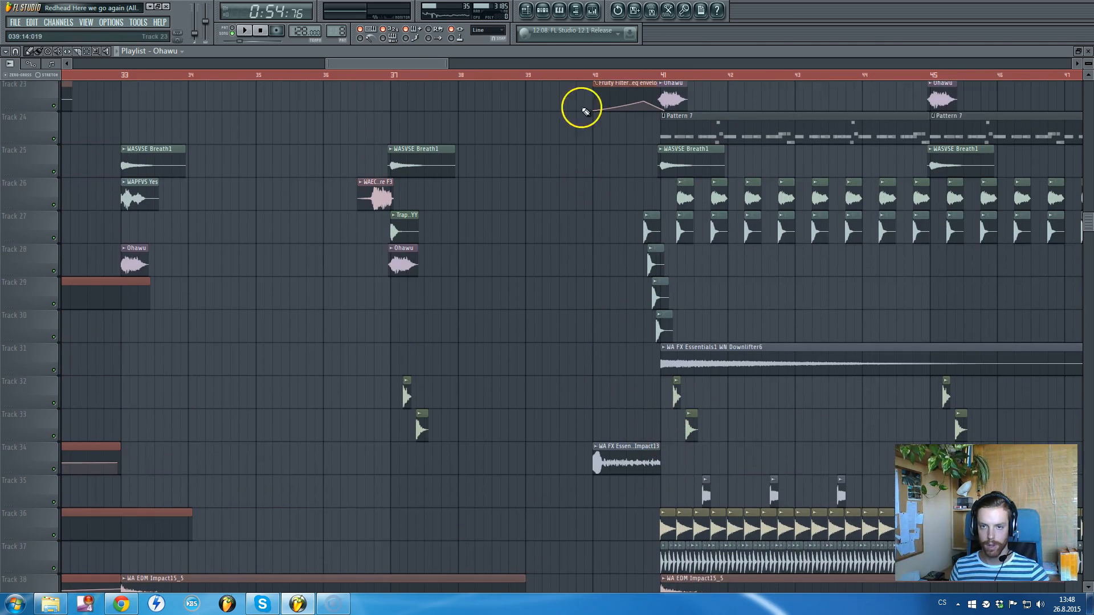
# Examine the transition around bars 40 and 41 on Tracks 15 to 33, including Pattern 6, its filter envelope and the KOAN snares.
pyautogui.moveTo(439, 63); pyautogui.dragTo(408, 62)
pyautogui.scroll(5, 405, 228)
pyautogui.scroll(6, 412, 264)
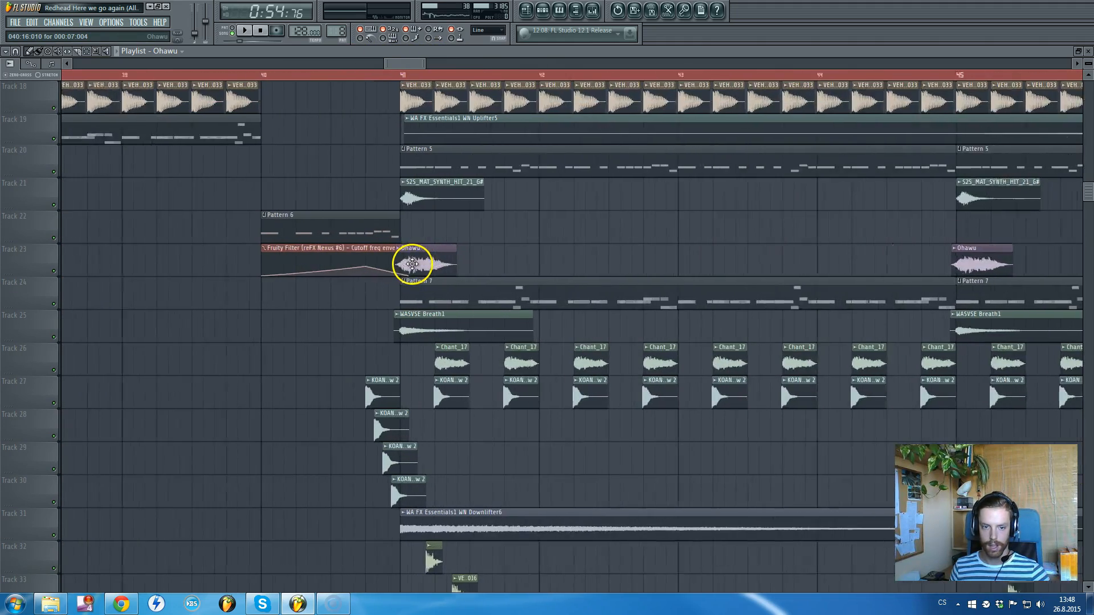
pyautogui.scroll(3, 427, 288)
pyautogui.scroll(1, 436, 302)
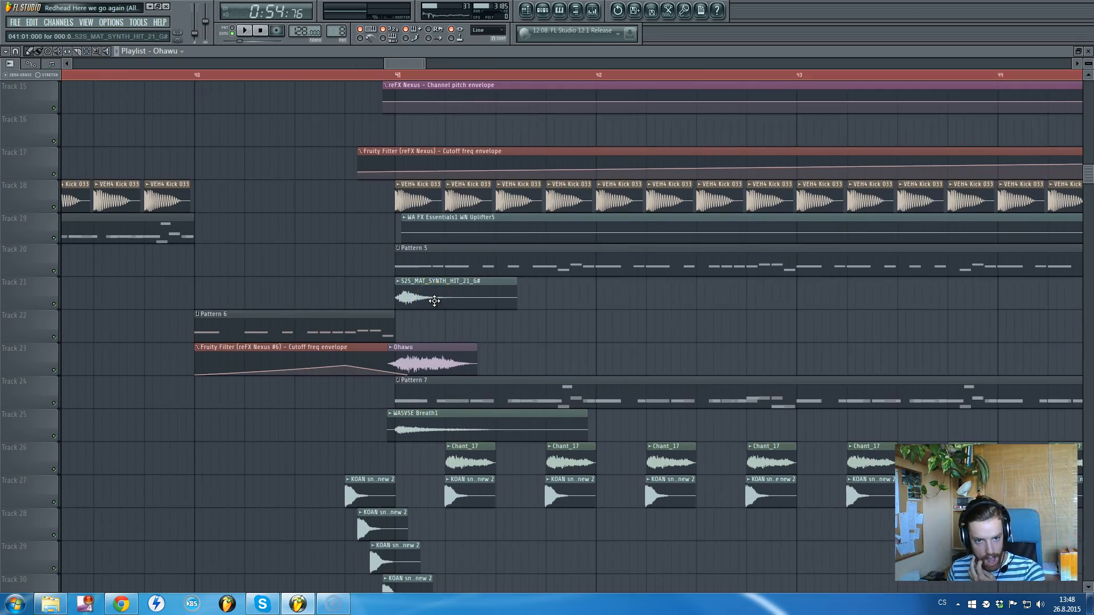
# Examine the section from bar 41 to bar 49 on Tracks 19 to 39, including the rides, fills, downlifter and impacts.
pyautogui.scroll(-11, 436, 301)
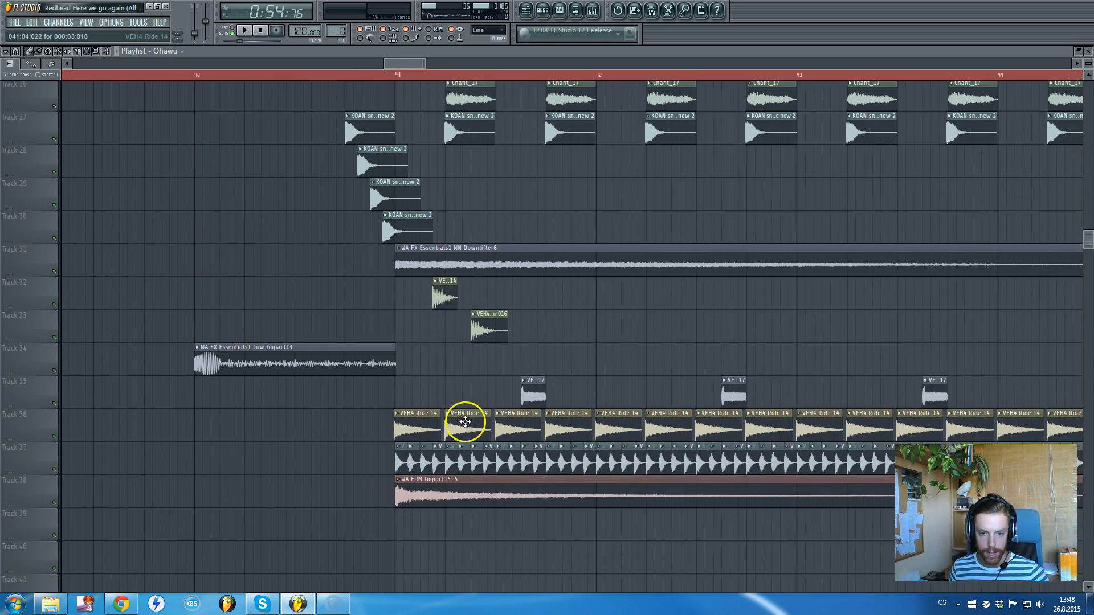
pyautogui.scroll(-6, 458, 422)
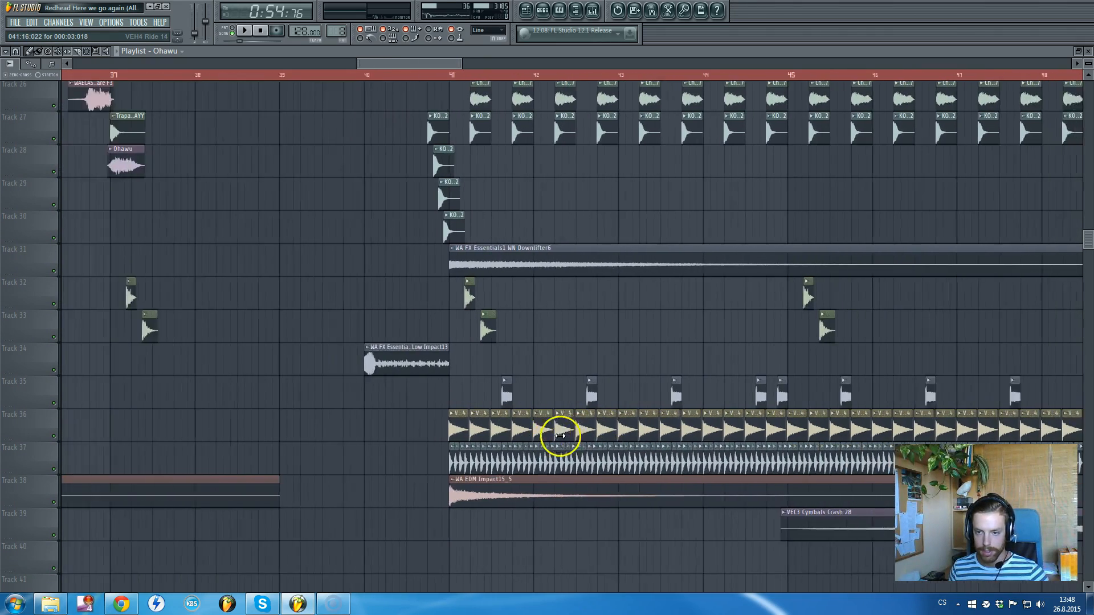
pyautogui.scroll(-2, 637, 436)
pyautogui.scroll(7, 741, 442)
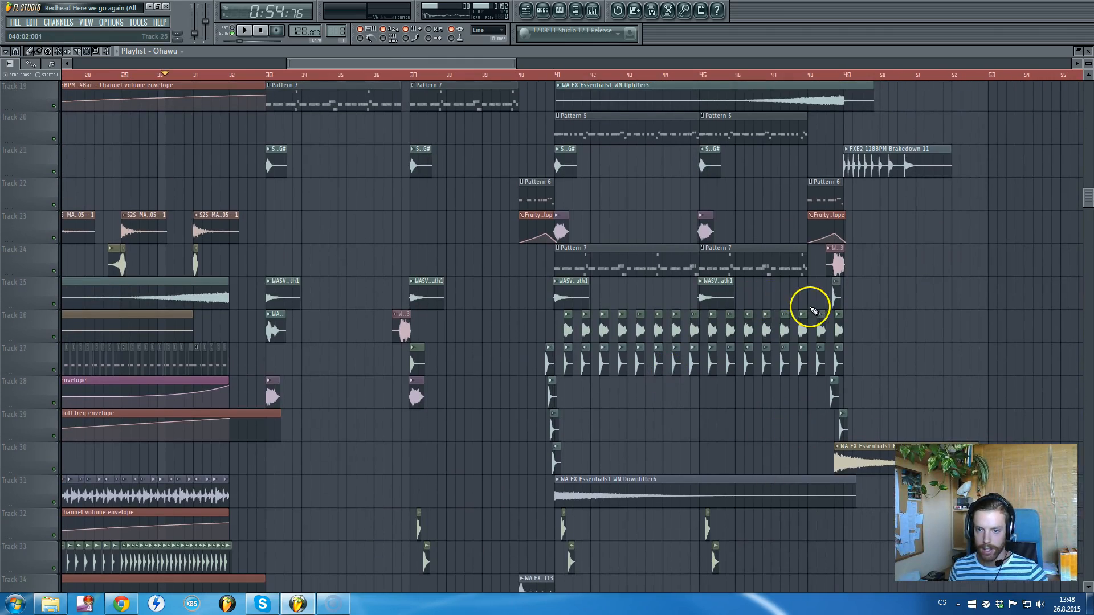
pyautogui.scroll(3, 813, 311)
pyautogui.scroll(1, 590, 447)
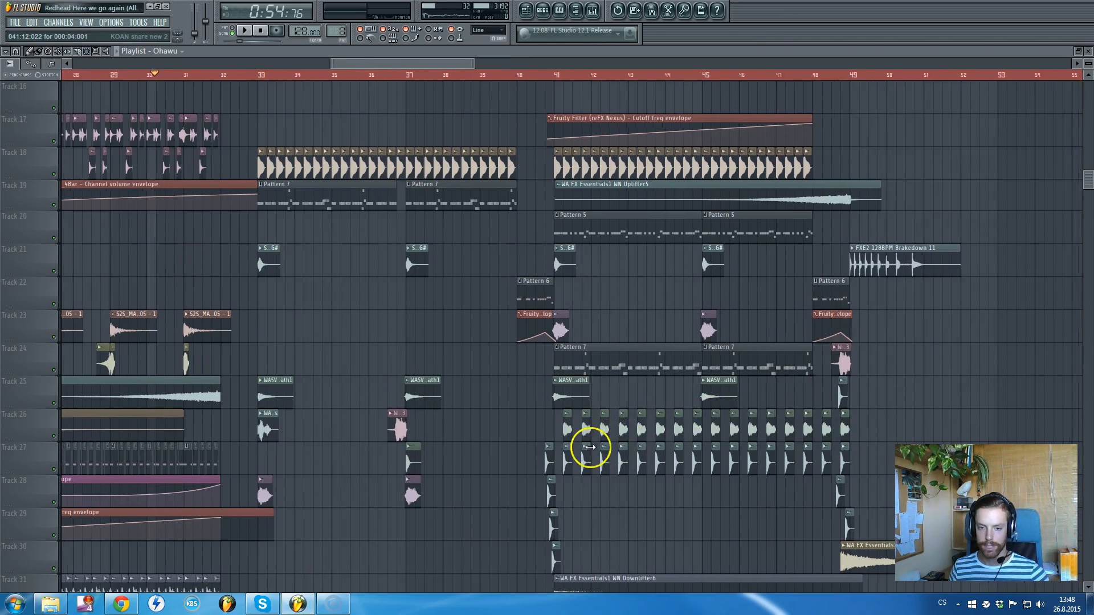
# Examine how the Chant_17 samples and KOAN snares on Tracks 26 and 27 are placed from bar 41.
pyautogui.scroll(8, 590, 448)
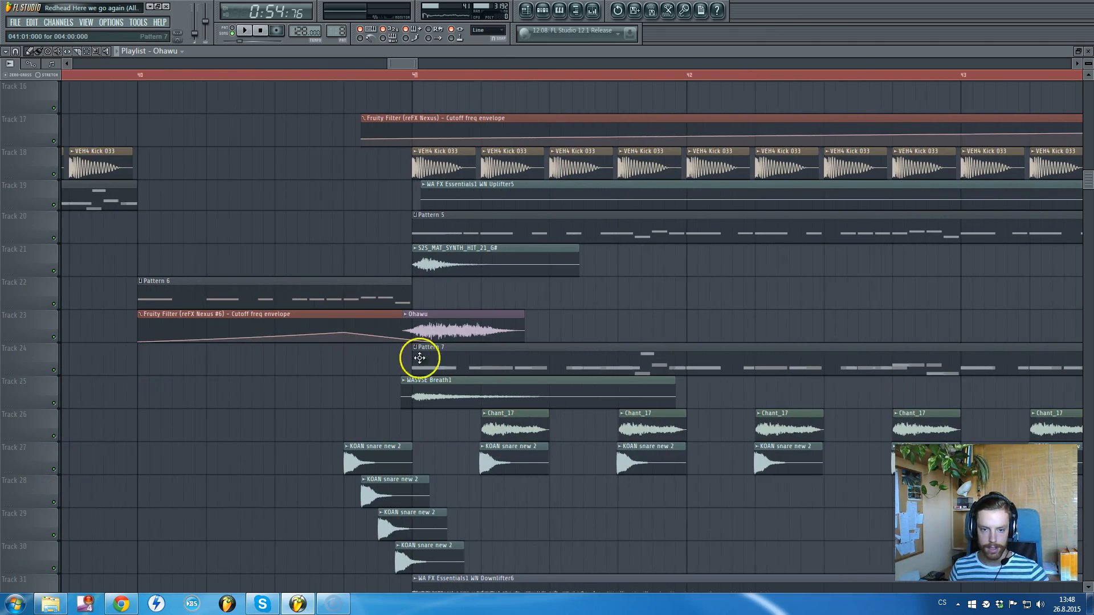
pyautogui.scroll(-2, 508, 420)
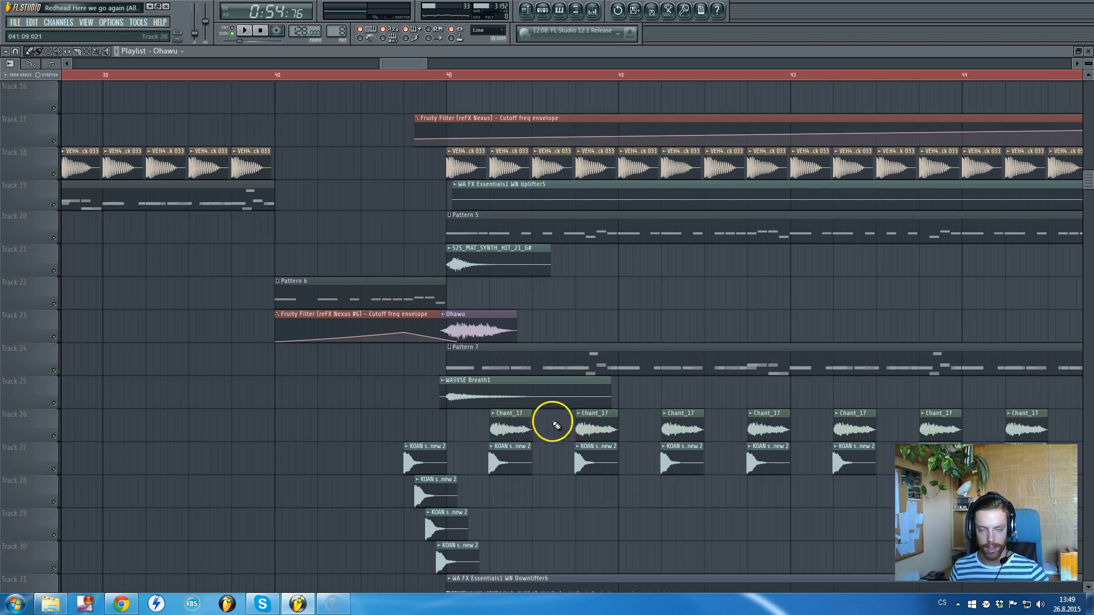
pyautogui.scroll(-3, 554, 422)
pyautogui.scroll(2, 683, 430)
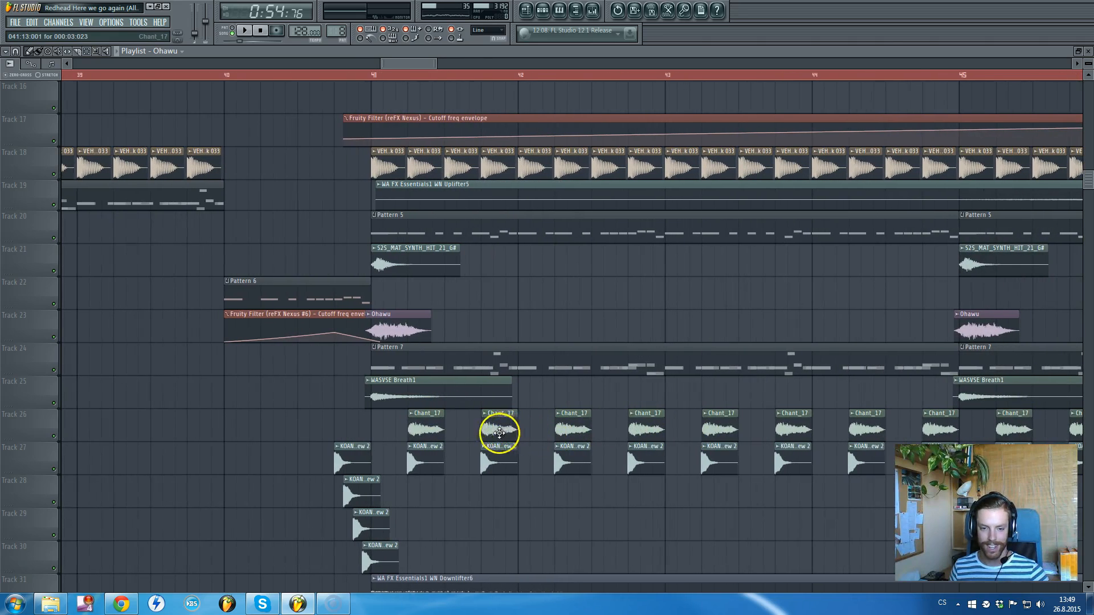
pyautogui.scroll(-4, 482, 448)
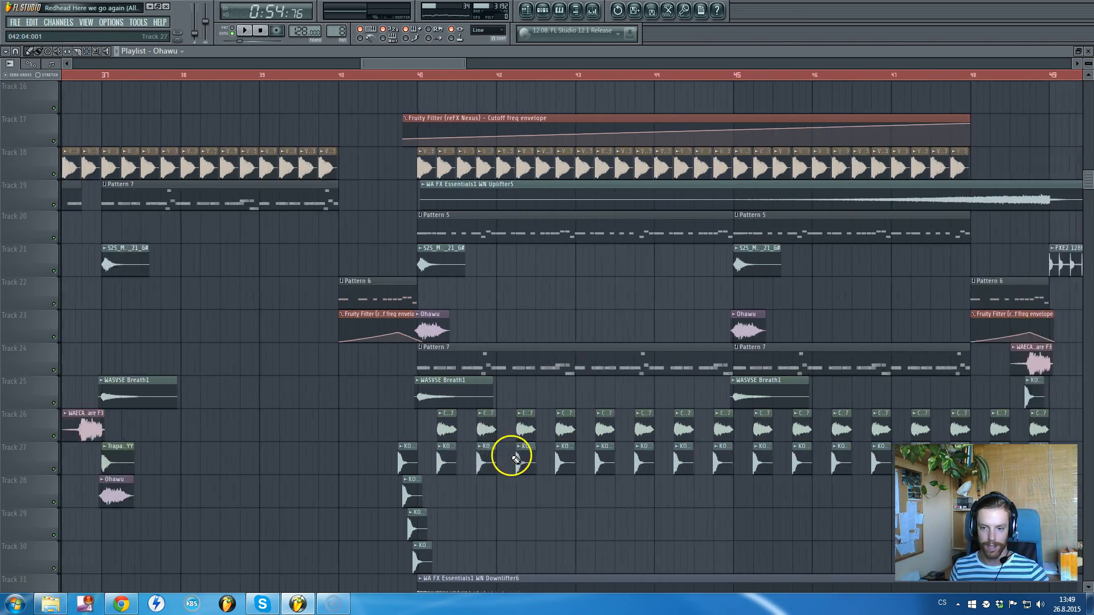
# Solo Track 12's Bpm174_HereWeGoAgain vocal, play it from bar 41 with Track 11's volume envelope, and end the solo.
pyautogui.scroll(5, 478, 341)
pyautogui.scroll(1, 430, 326)
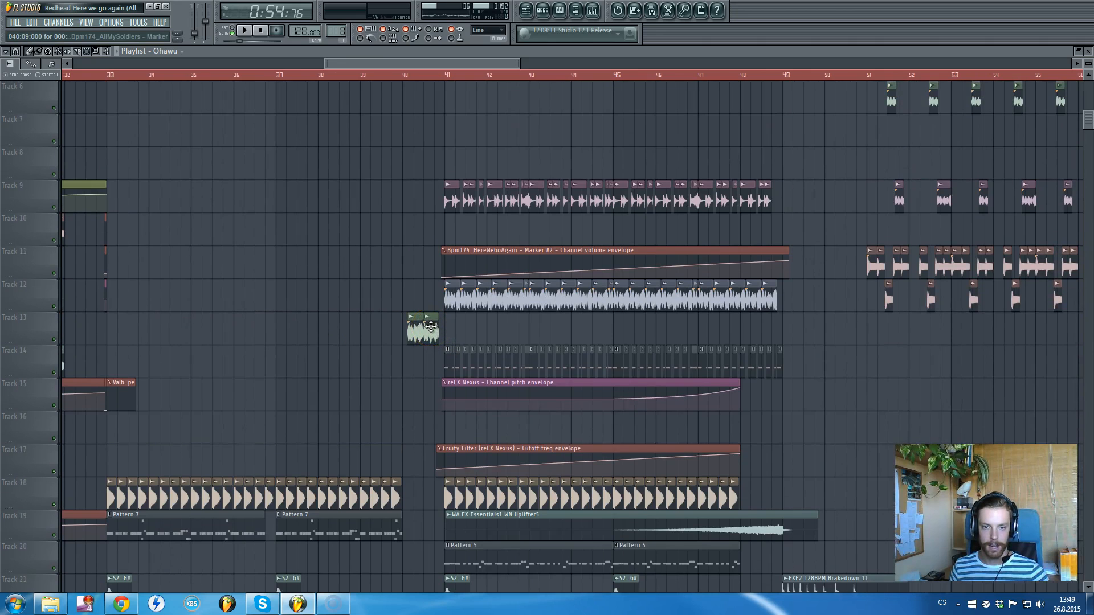
pyautogui.scroll(5, 433, 326)
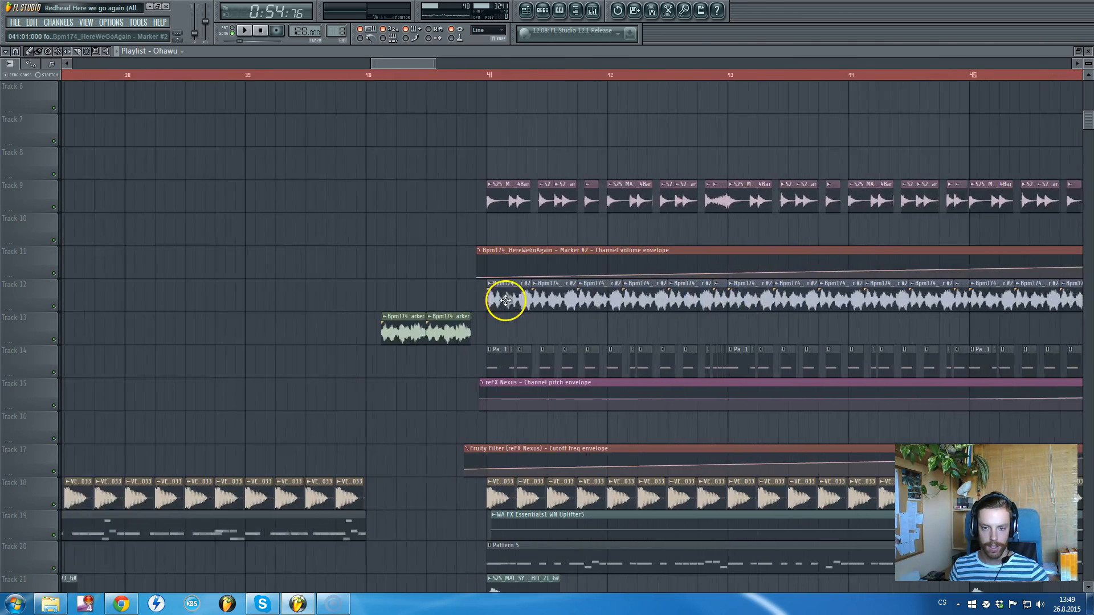
pyautogui.rightClick(53, 306)
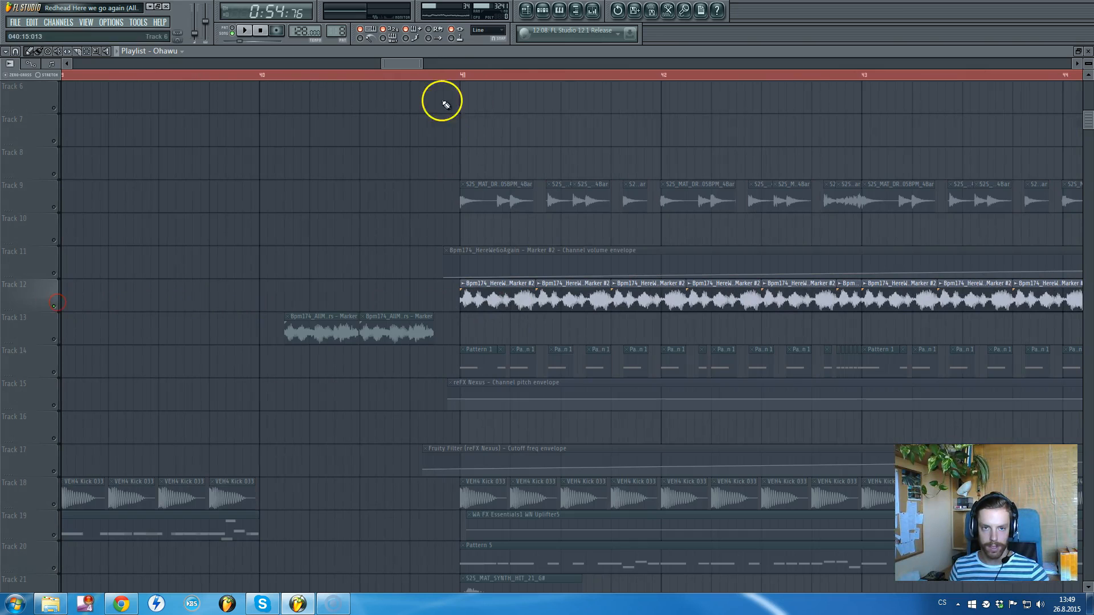
pyautogui.click(454, 75)
pyautogui.scroll(-5, 501, 208)
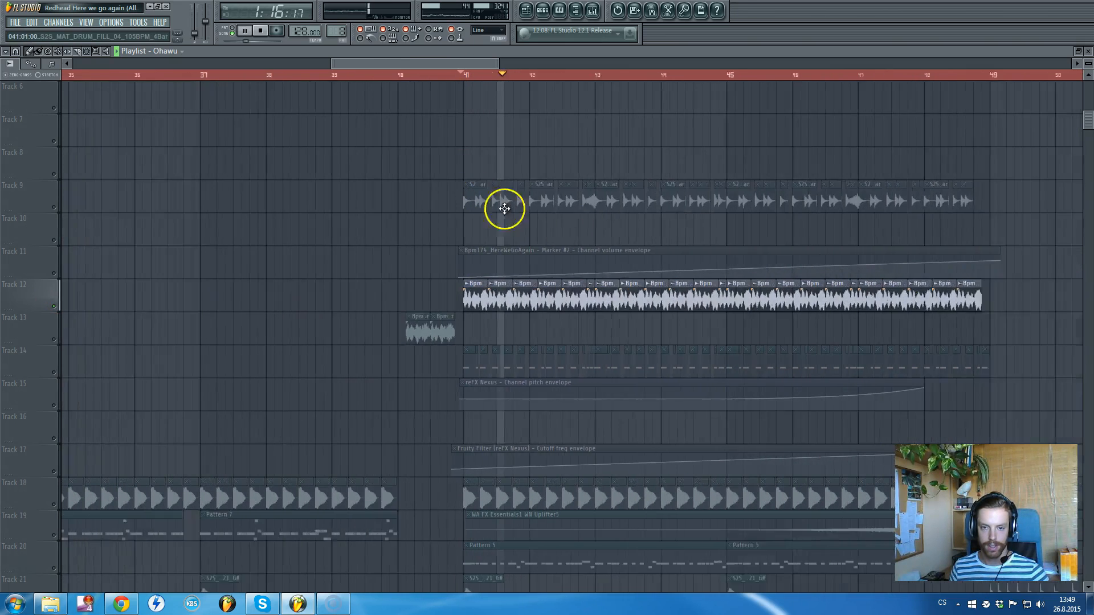
pyautogui.click(54, 273)
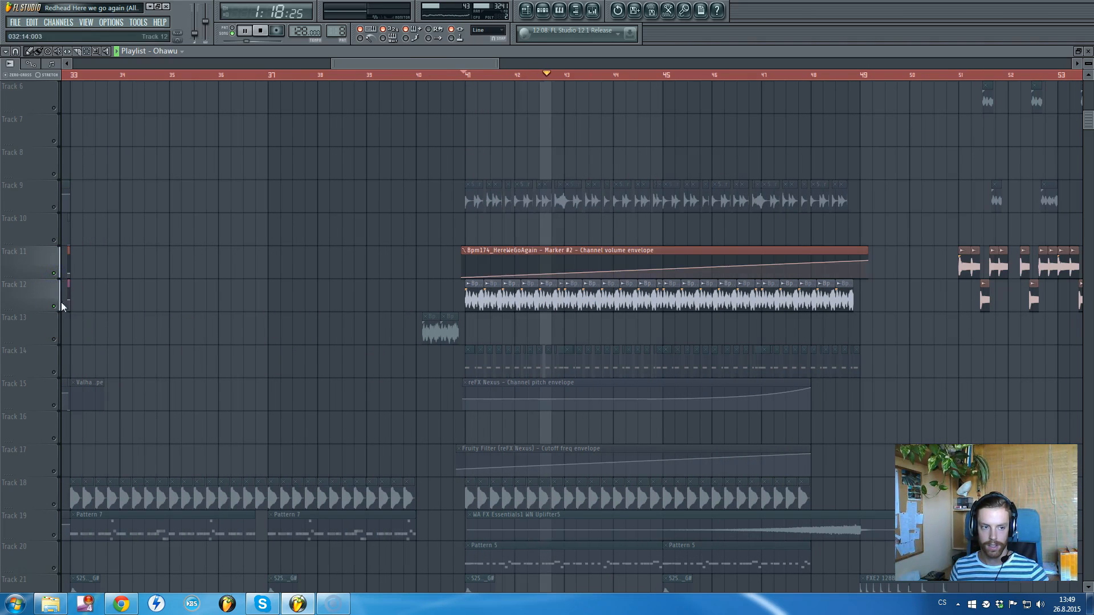
pyautogui.press('space')
pyautogui.rightClick(57, 307)
pyautogui.rightClick(57, 307)
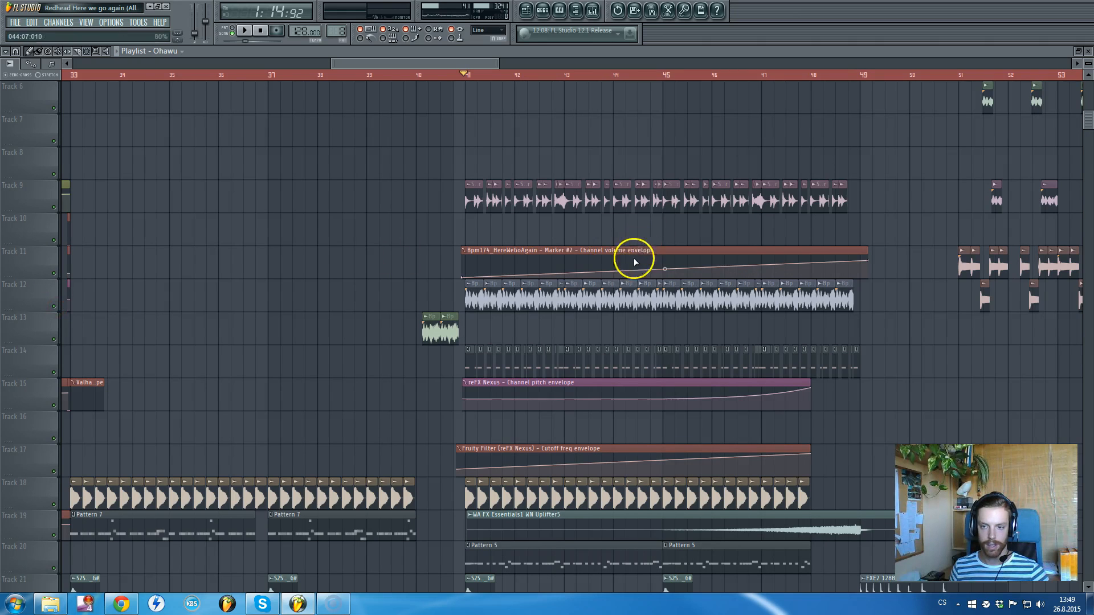
# Open Pattern 7 from Track 19, hide the playlist and FabFilter Pro-C, and move the channel rack to the middle.
pyautogui.scroll(-2, 634, 254)
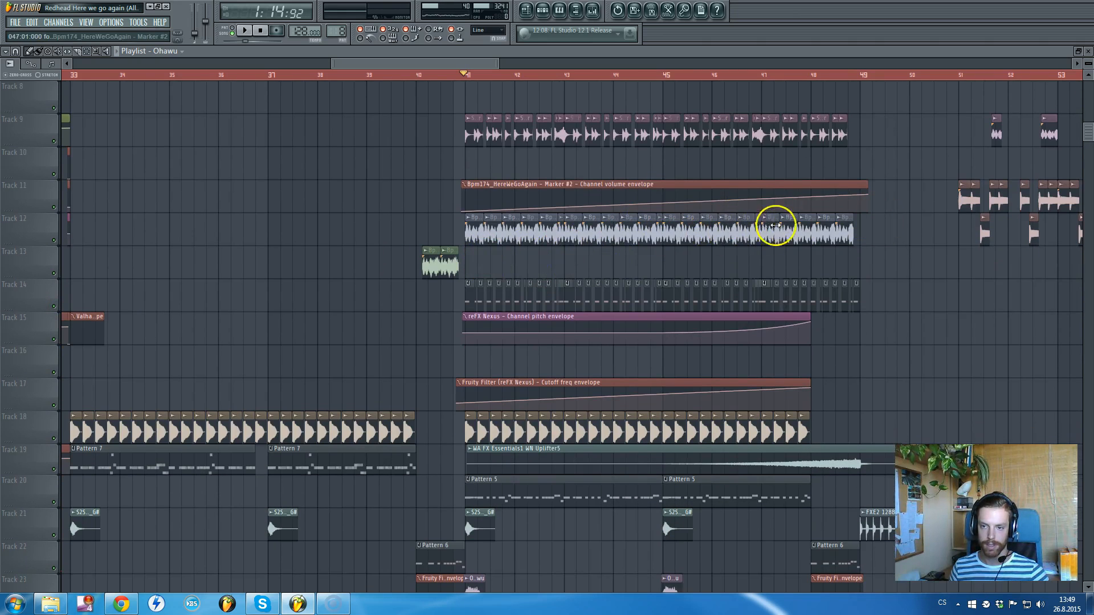
pyautogui.scroll(-2, 627, 324)
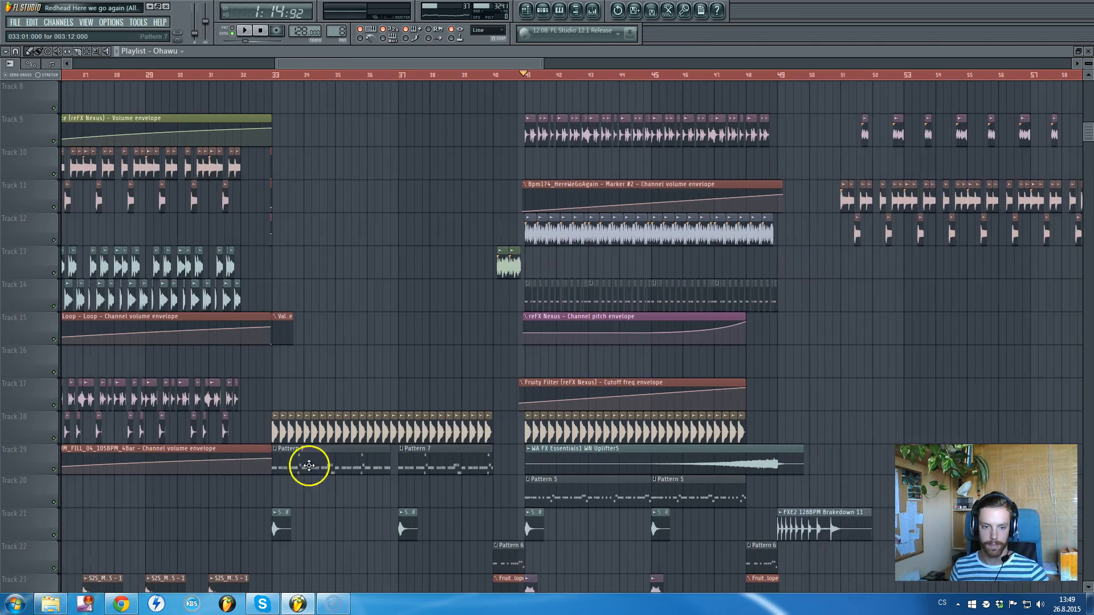
pyautogui.click(313, 452)
pyautogui.doubleClick(390, 46)
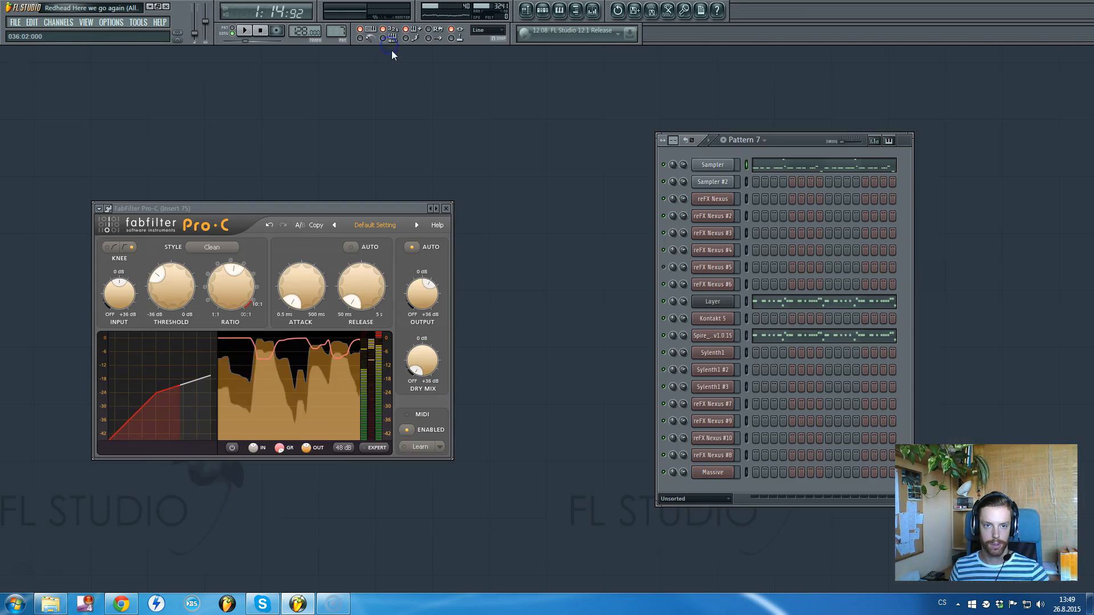
pyautogui.click(446, 209)
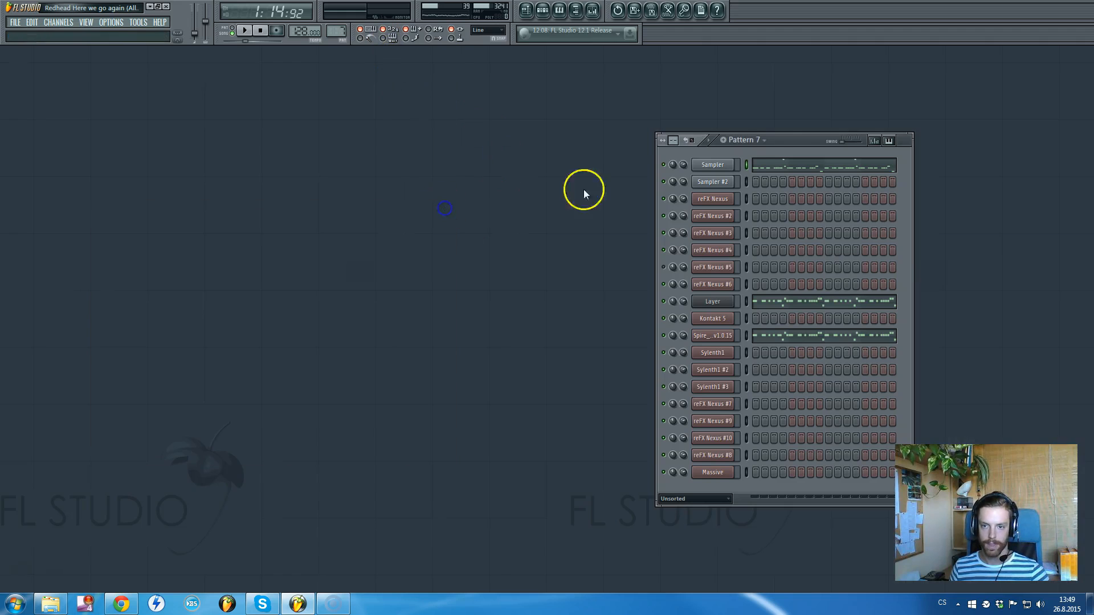
pyautogui.moveTo(789, 141); pyautogui.dragTo(582, 130)
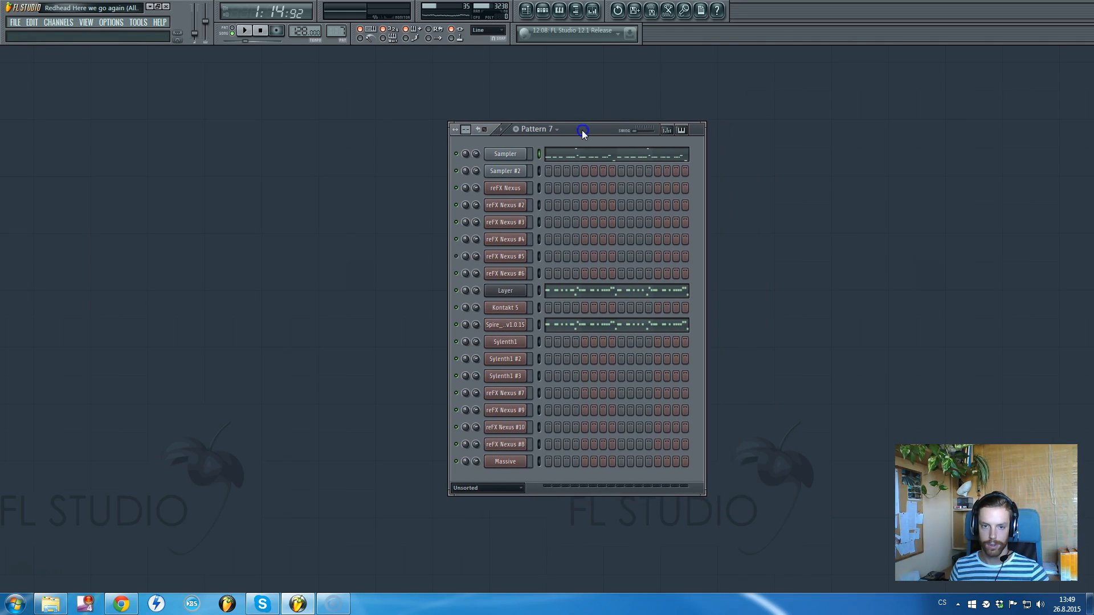
# Show the children of the Layer channel and play Pattern 7 in pattern mode.
pyautogui.click(516, 292)
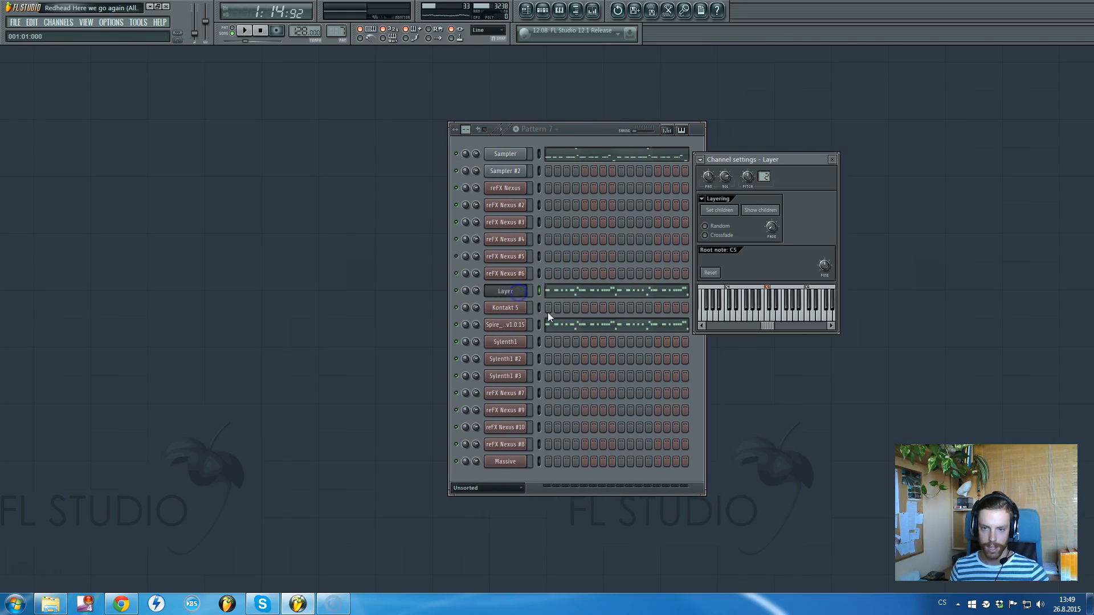
pyautogui.click(760, 211)
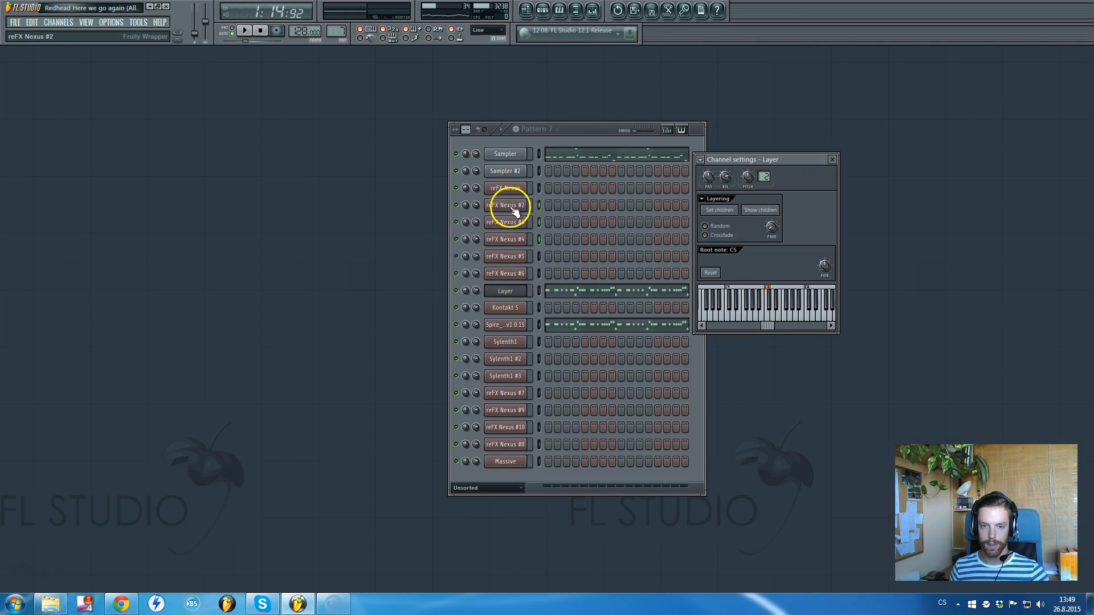
pyautogui.click(231, 30)
pyautogui.press('space')
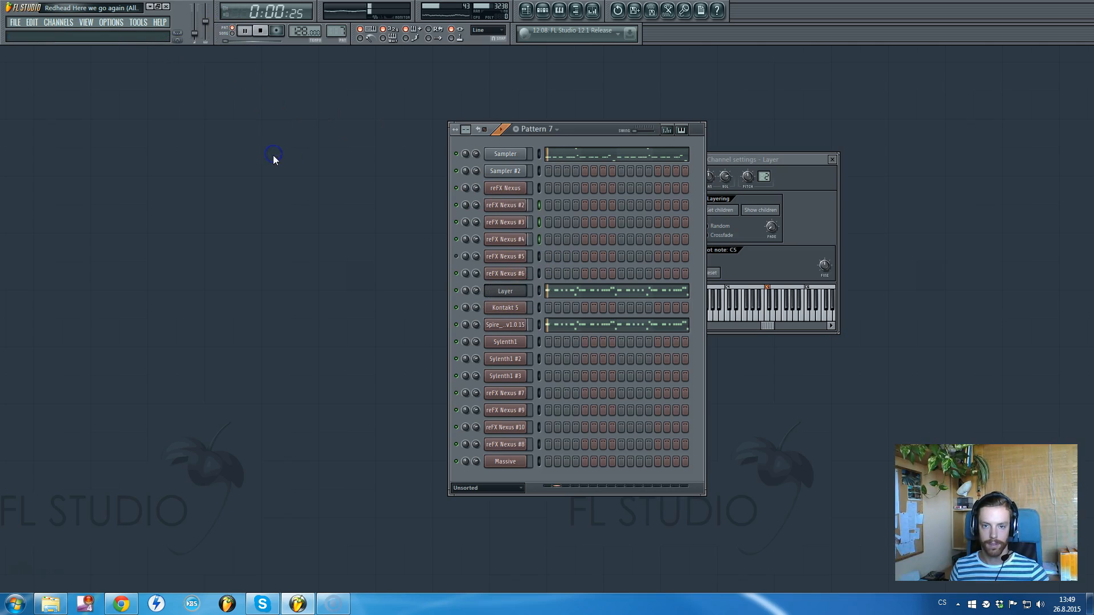
pyautogui.press('space')
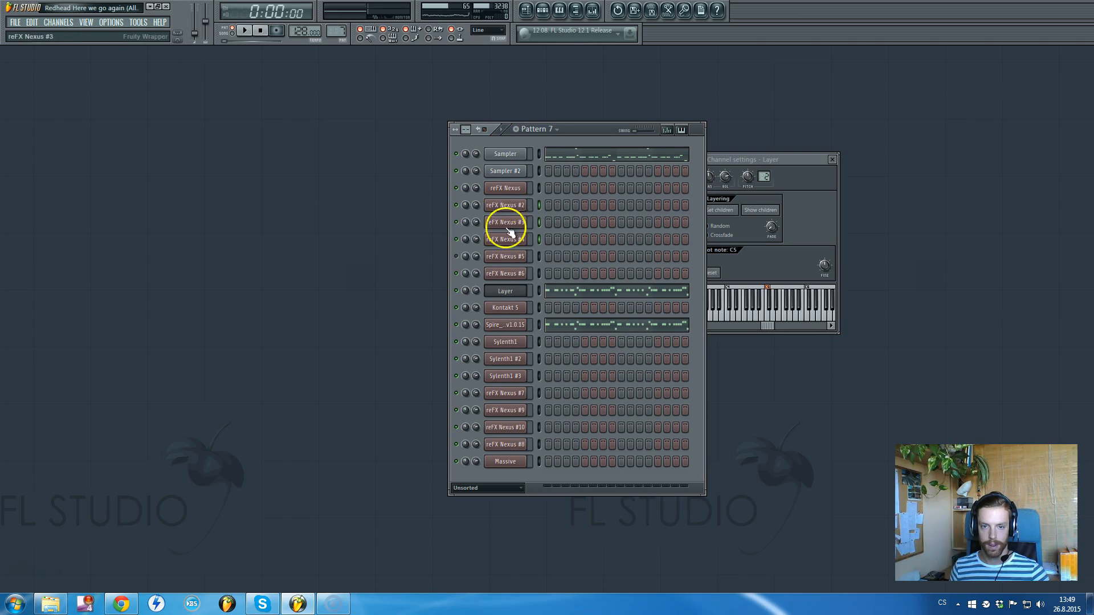
# Audition the reFX Nexus #2, #3 and #4 layers of Pattern 7 separately by muting the others, and close the Layer settings.
pyautogui.press('space')
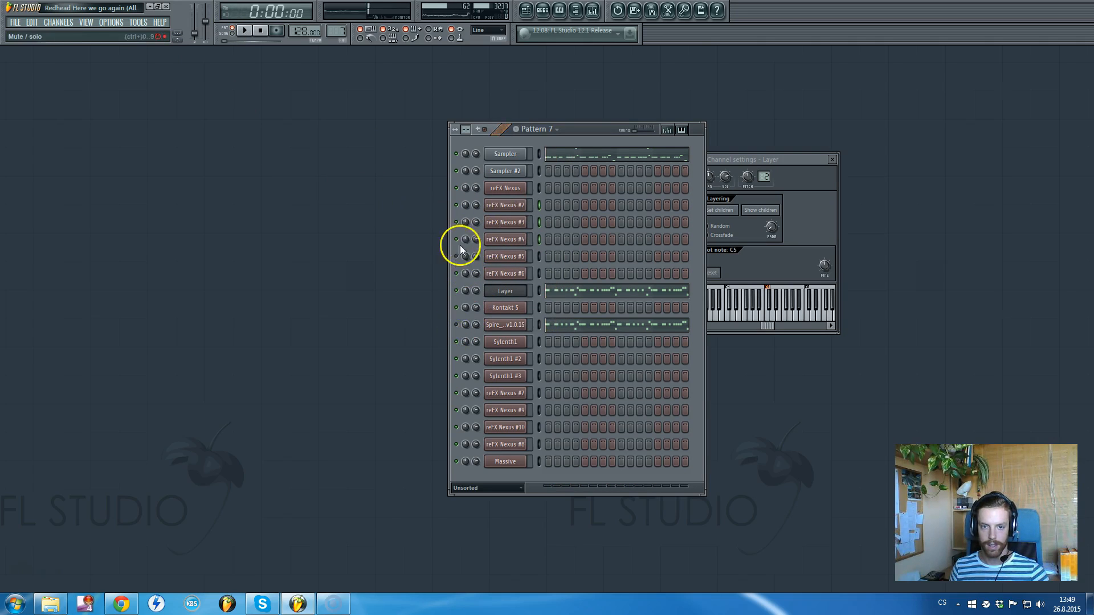
pyautogui.click(456, 222)
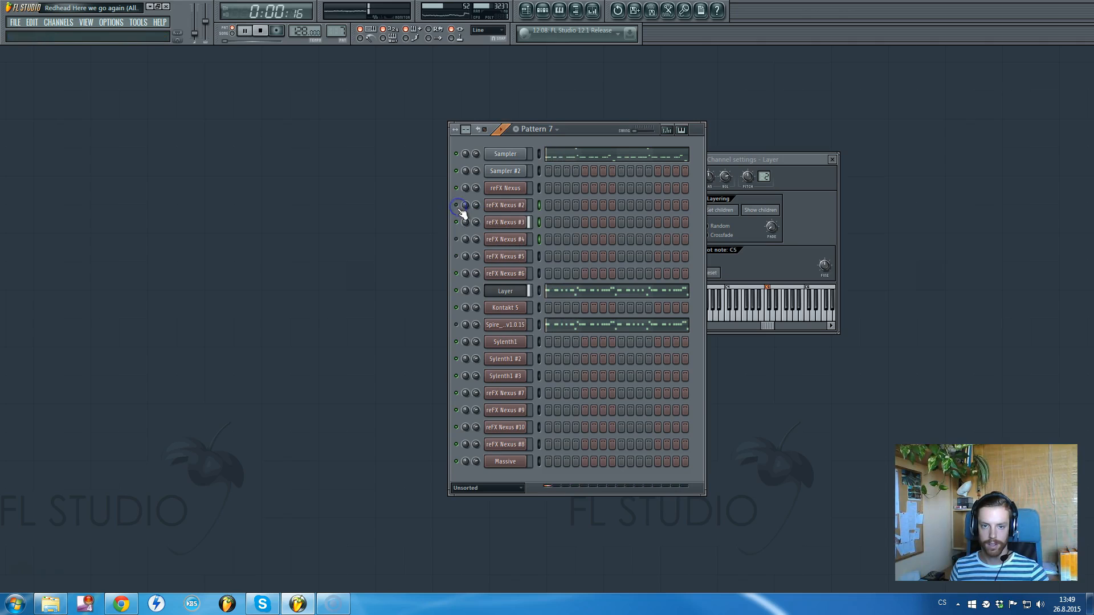
pyautogui.press('space')
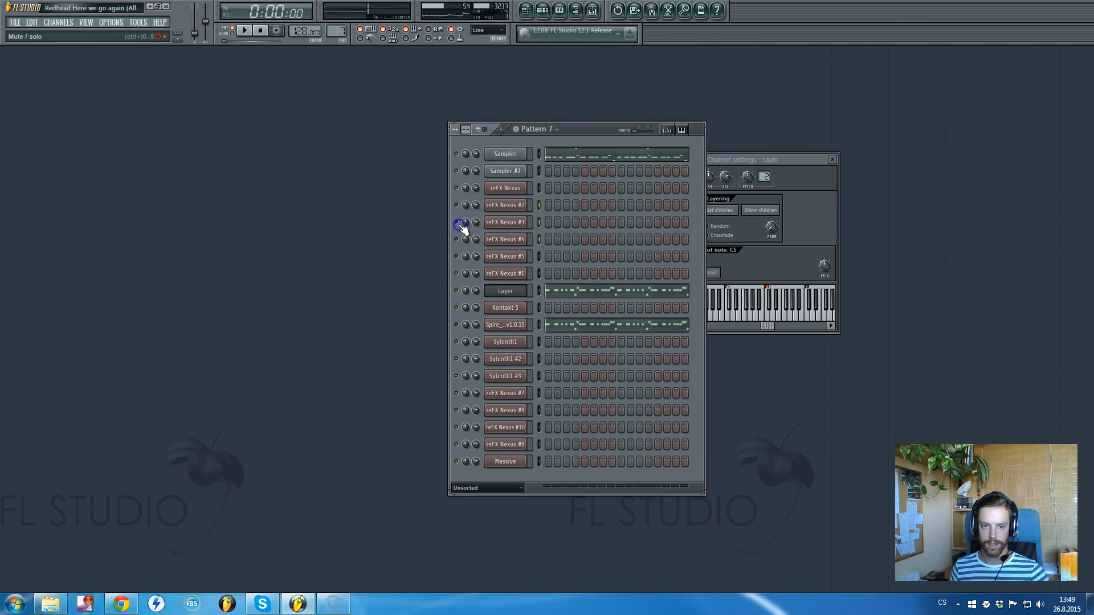
pyautogui.press('space')
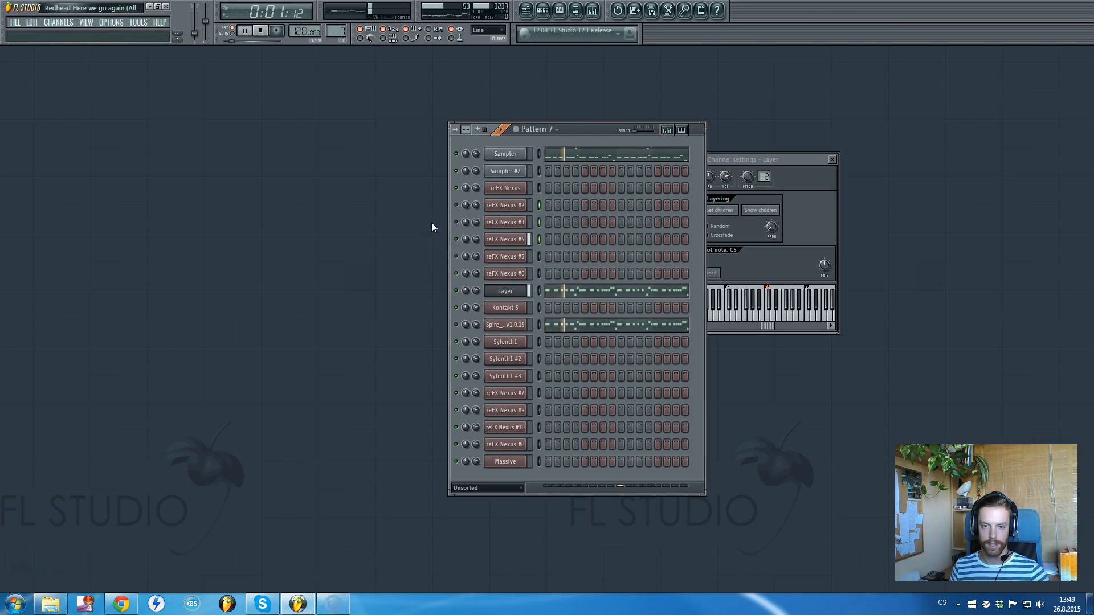
pyautogui.press('space')
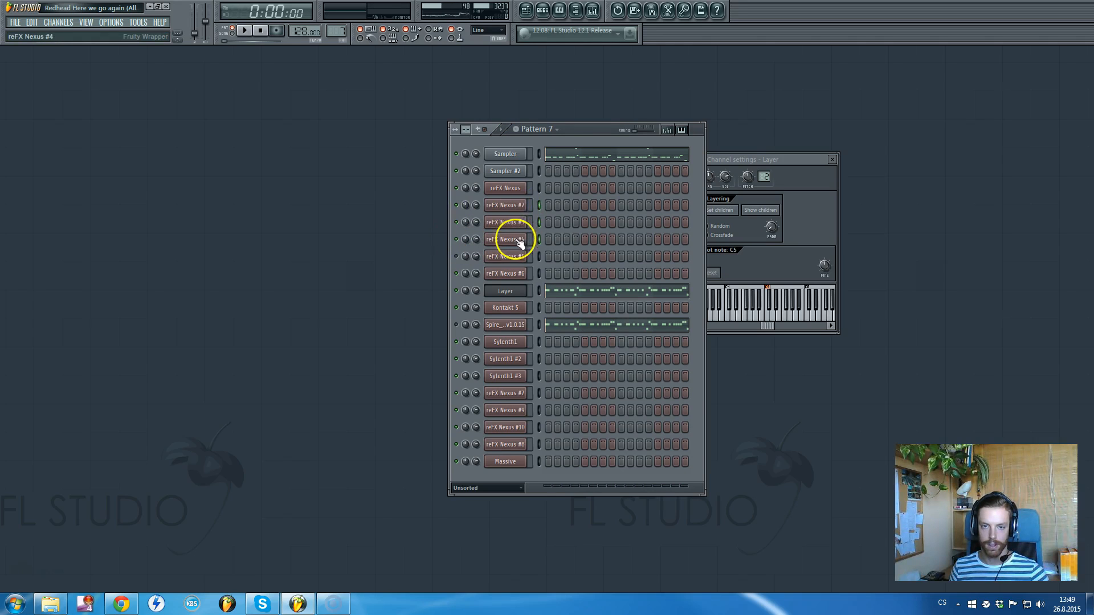
pyautogui.click(832, 159)
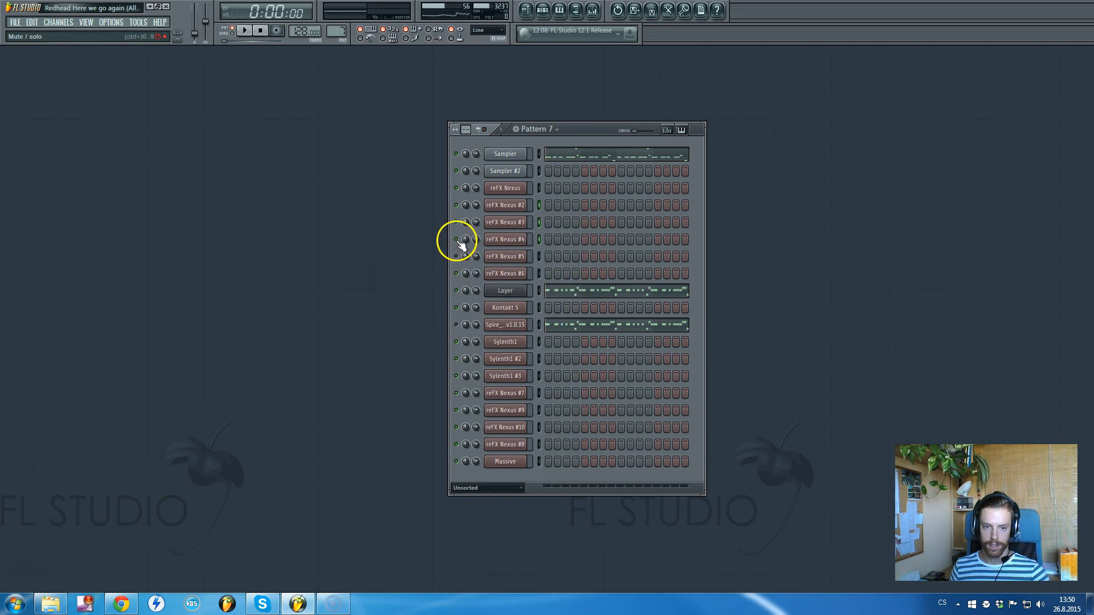
# View the Spire channel's settings and its mixer track while Pattern 7 plays, and stop playback.
pyautogui.press('space')
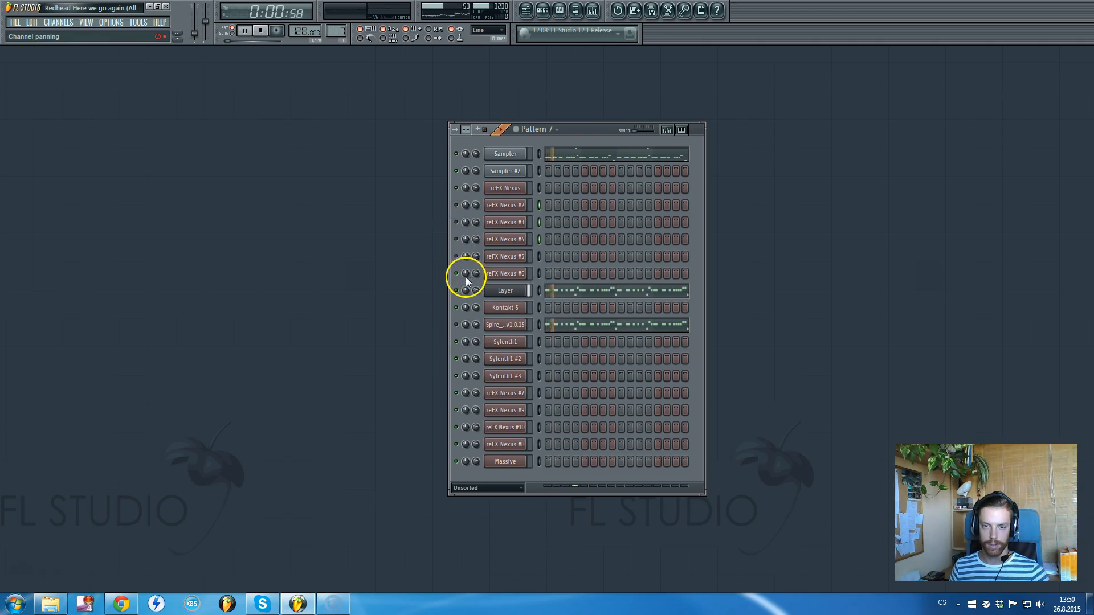
pyautogui.click(504, 324)
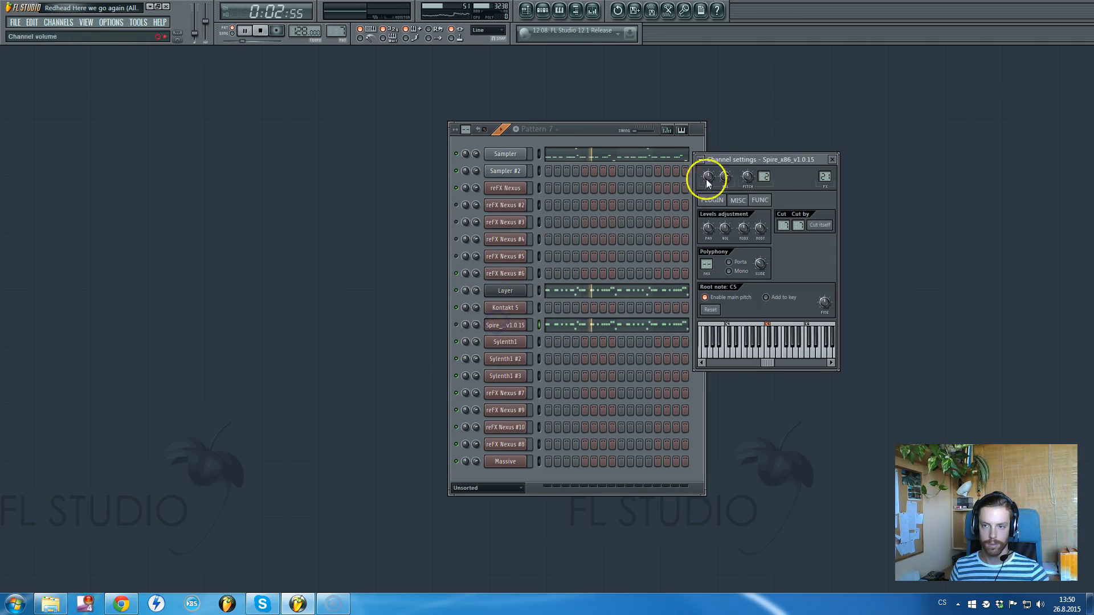
pyautogui.doubleClick(825, 178)
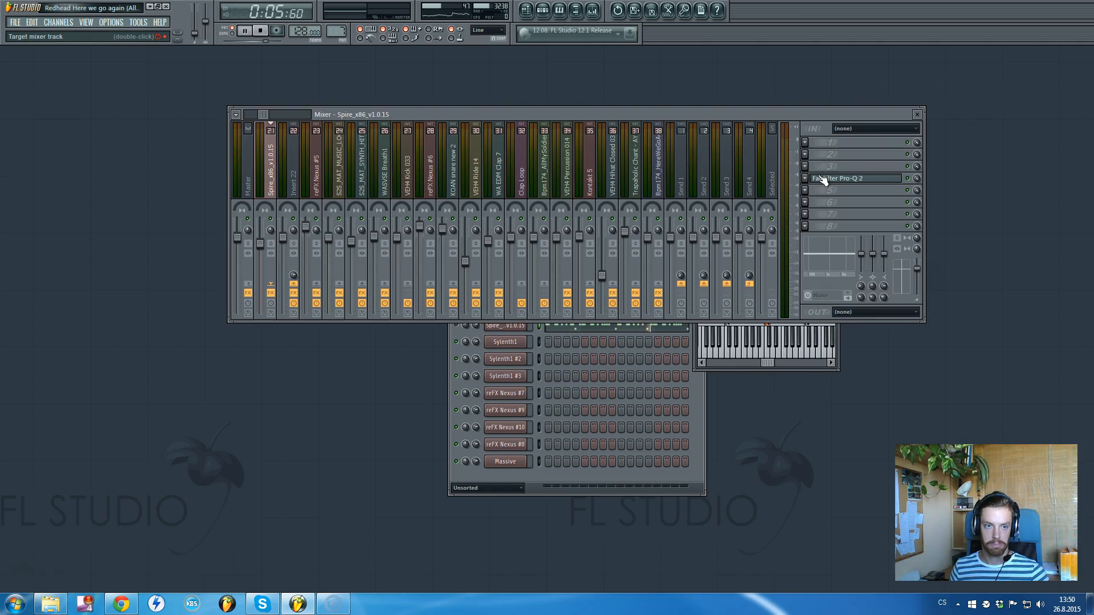
pyautogui.rightClick(599, 117)
pyautogui.press('space')
# Unmute the Spire and reFX Nexus layer channels, and play Pattern 7 with their tracks shown in the mixer.
pyautogui.click(458, 325)
pyautogui.click(456, 326)
pyautogui.click(458, 240)
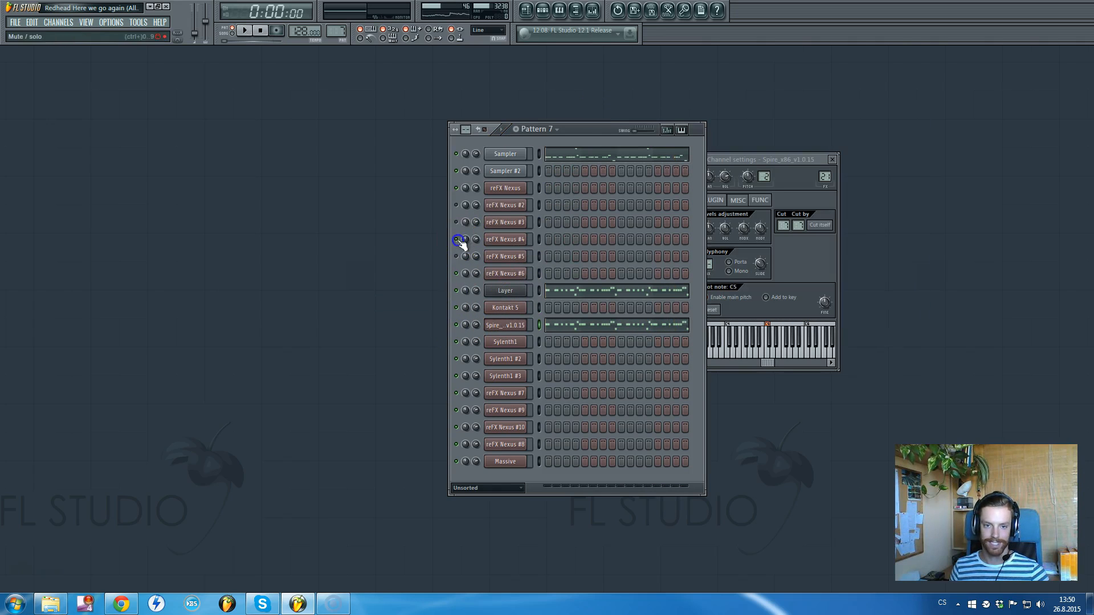
pyautogui.click(593, 11)
pyautogui.press('space')
pyautogui.moveTo(263, 112); pyautogui.dragTo(251, 114)
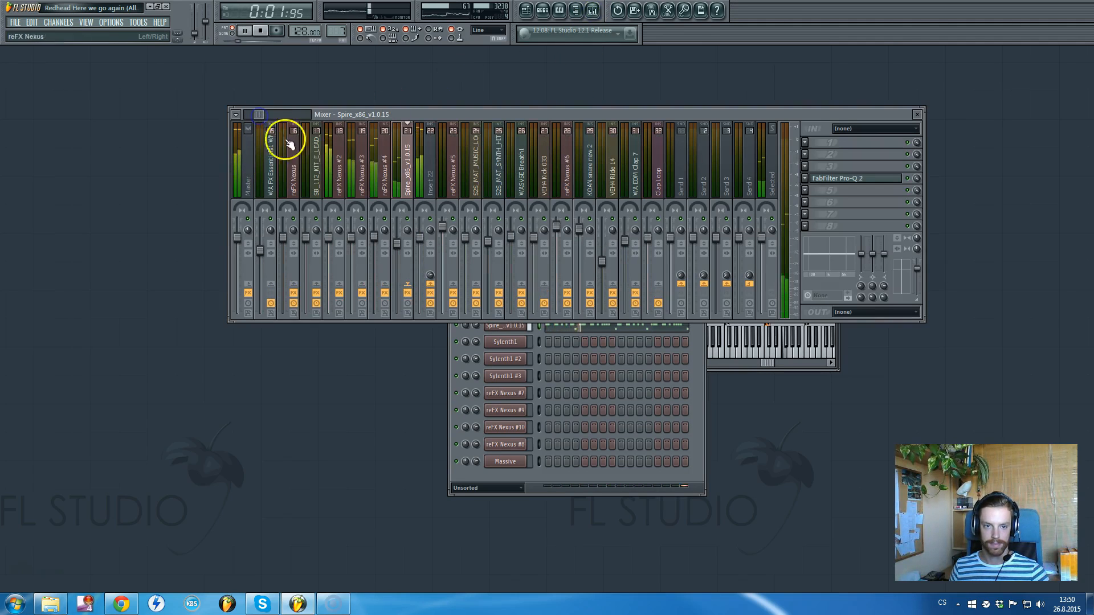
pyautogui.press('space')
# View the effect slots of the reFX Nexus #2, #3 and #4 mixer tracks.
pyautogui.click(337, 186)
pyautogui.click(383, 187)
pyautogui.click(344, 190)
pyautogui.click(361, 190)
pyautogui.click(383, 188)
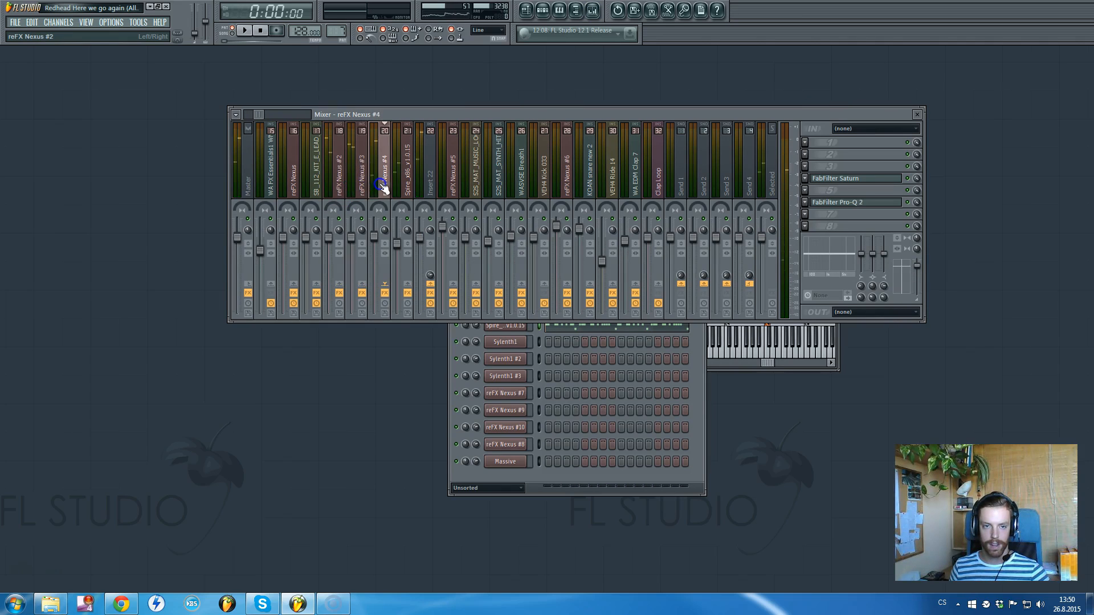
# View the FabFilter Saturn settings on the reFX Nexus #2 mixer track, close them, and show the reFX Nexus #3 track's effects.
pyautogui.click(339, 186)
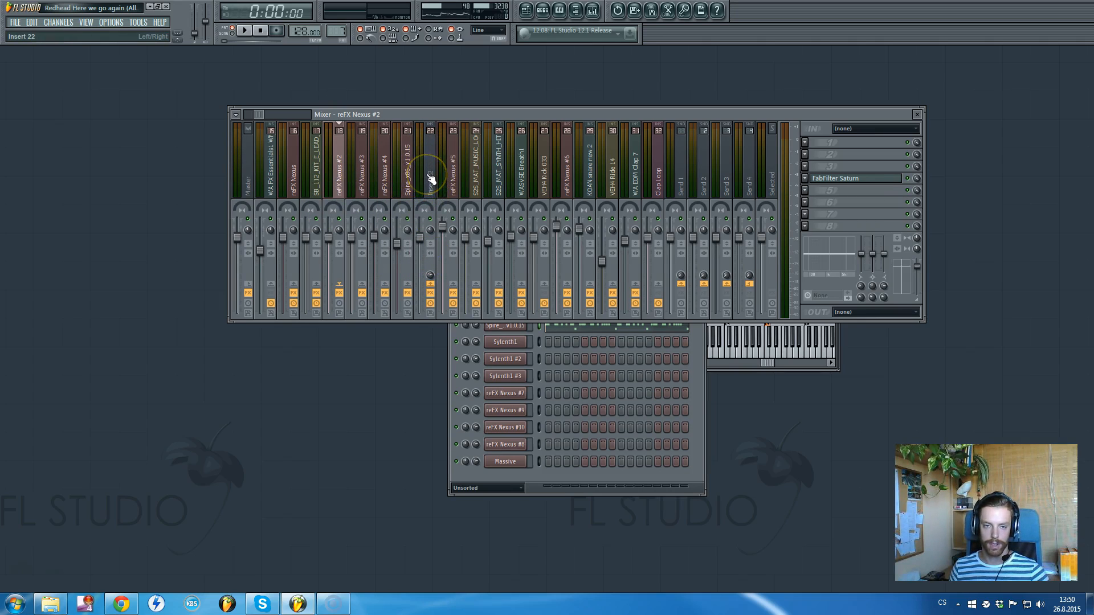
pyautogui.click(823, 184)
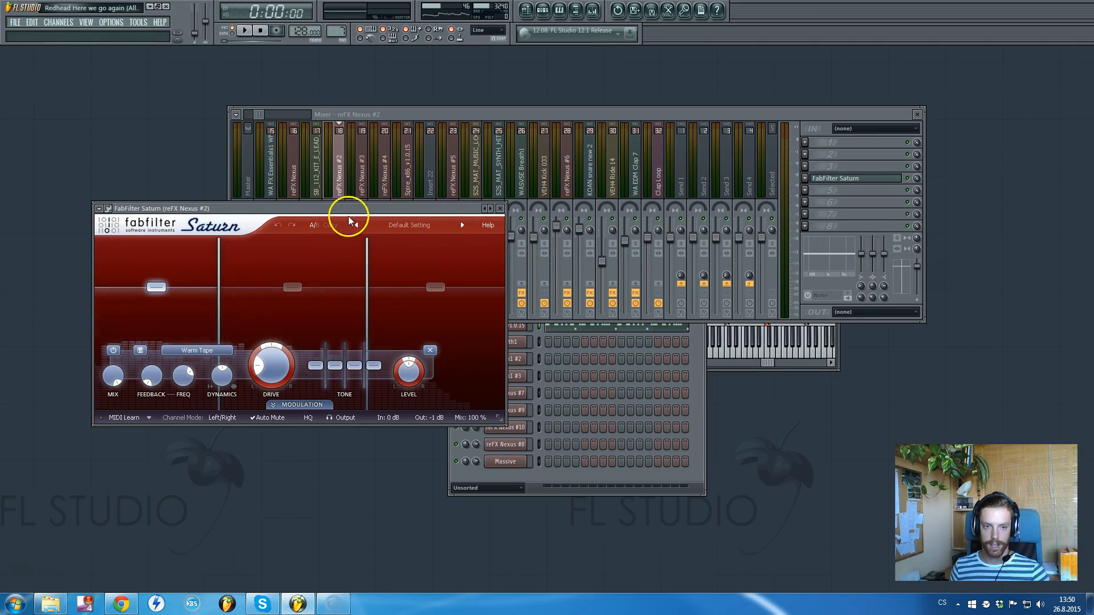
pyautogui.rightClick(355, 209)
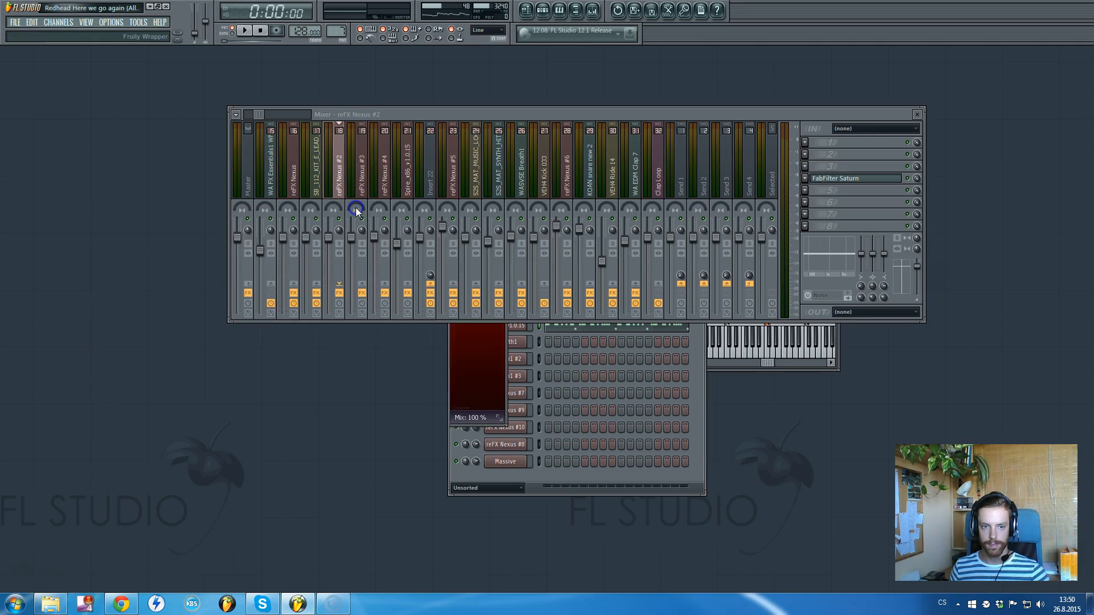
pyautogui.click(359, 183)
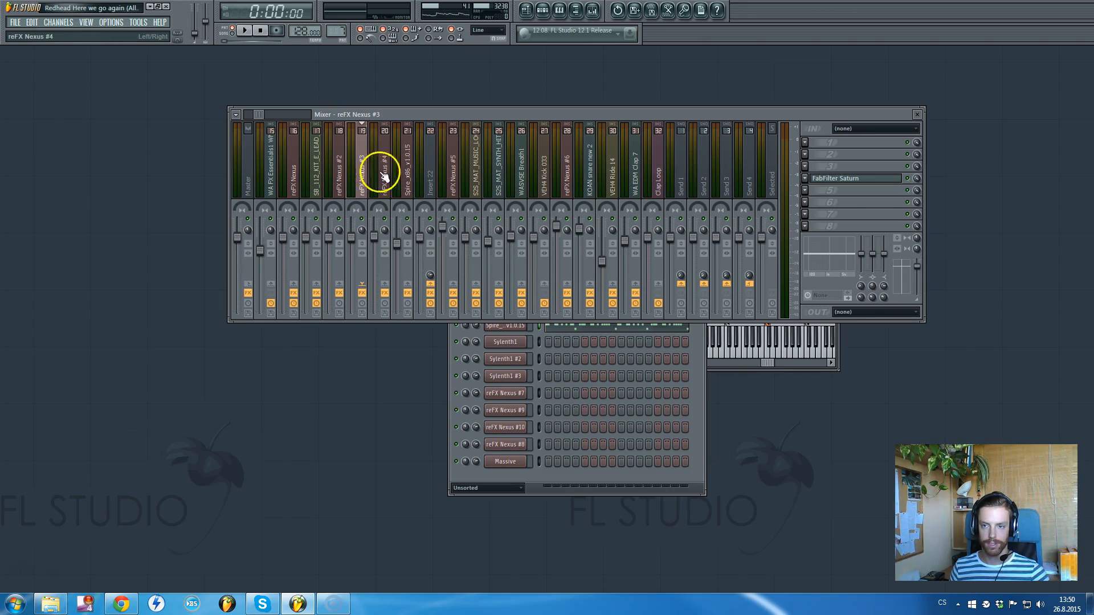
# Show the effect chain of mixer track Insert 22 and view the curve of its first FabFilter Pro-Q 2.
pyautogui.click(424, 171)
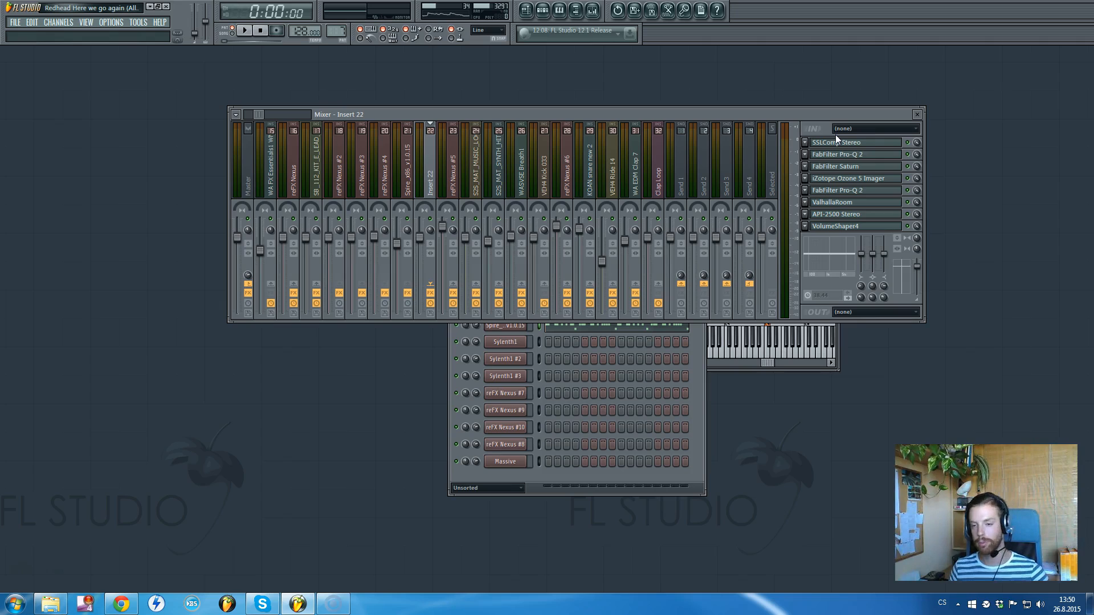
pyautogui.moveTo(821, 114); pyautogui.dragTo(815, 104)
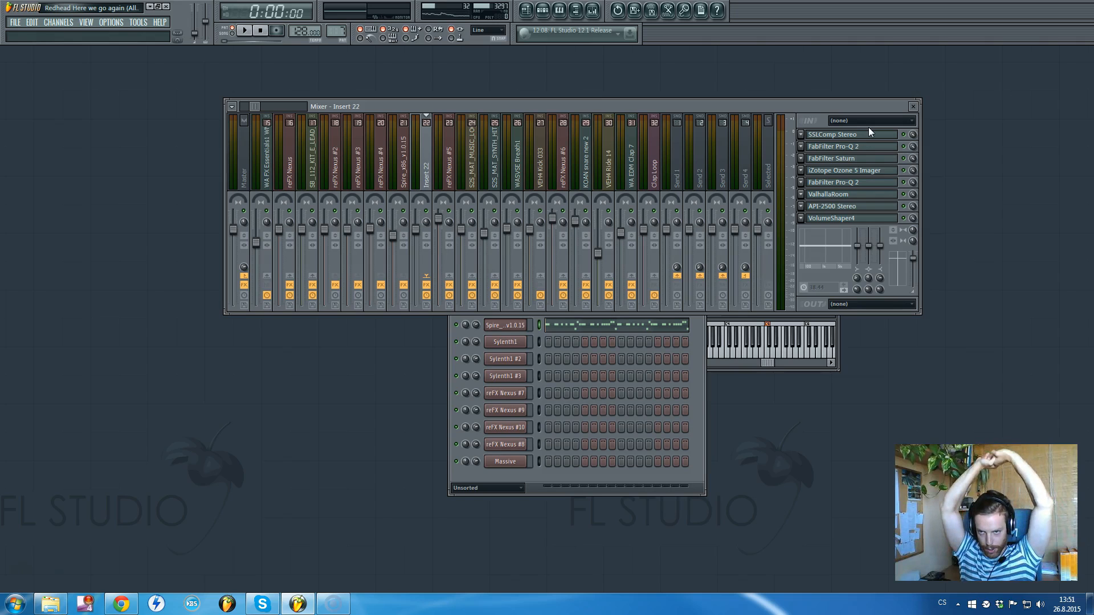
pyautogui.click(861, 148)
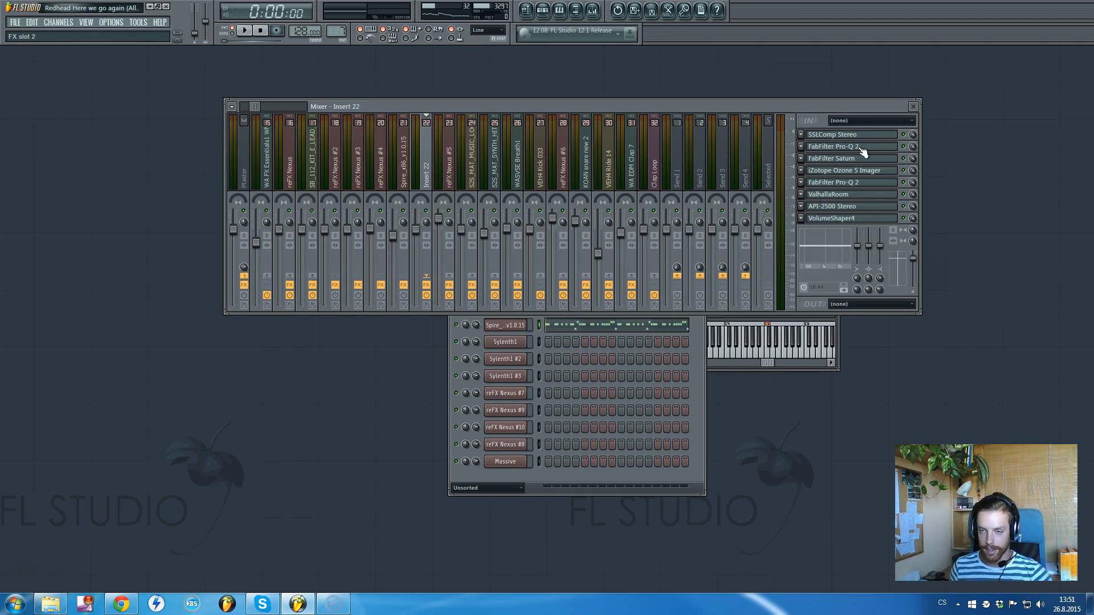
pyautogui.click(862, 150)
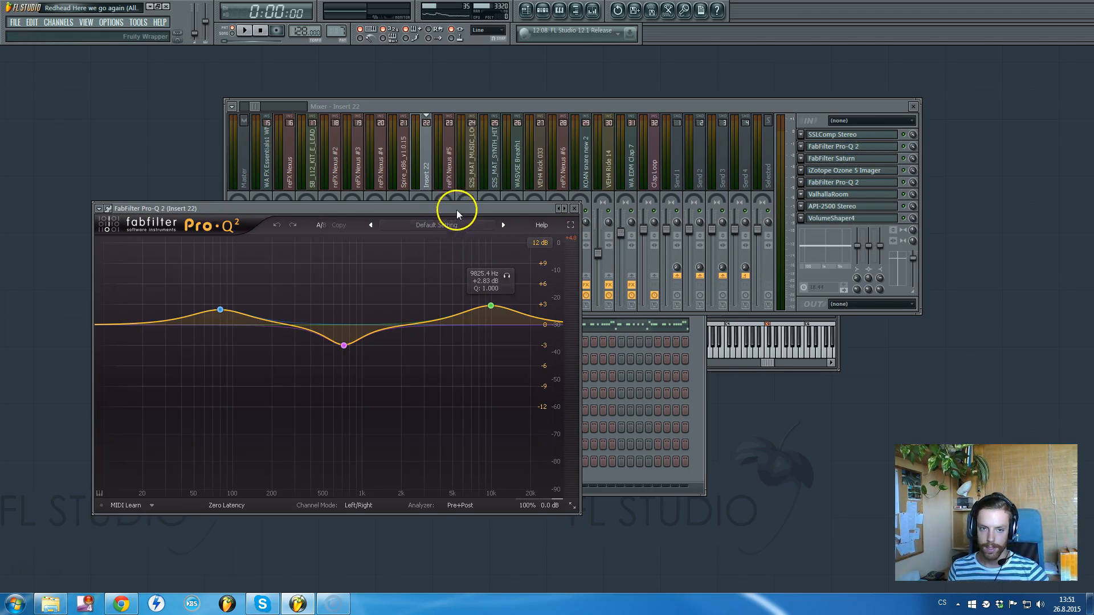
pyautogui.click(574, 208)
# View the middle band's settings in Insert 22's FabFilter Saturn, and close the plugin.
pyautogui.click(835, 159)
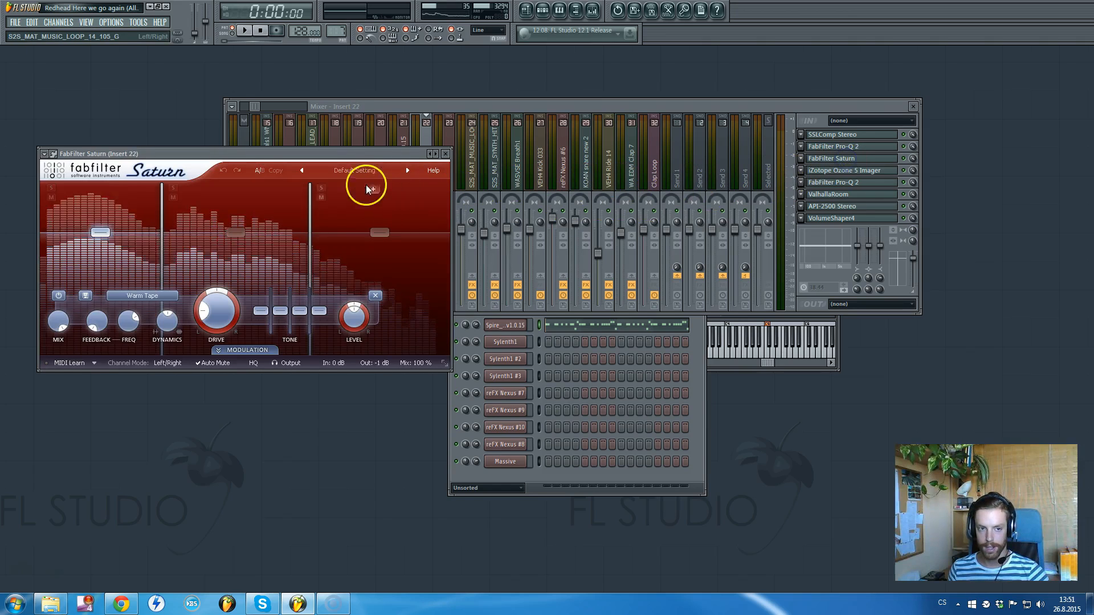
pyautogui.click(236, 232)
pyautogui.moveTo(302, 306)
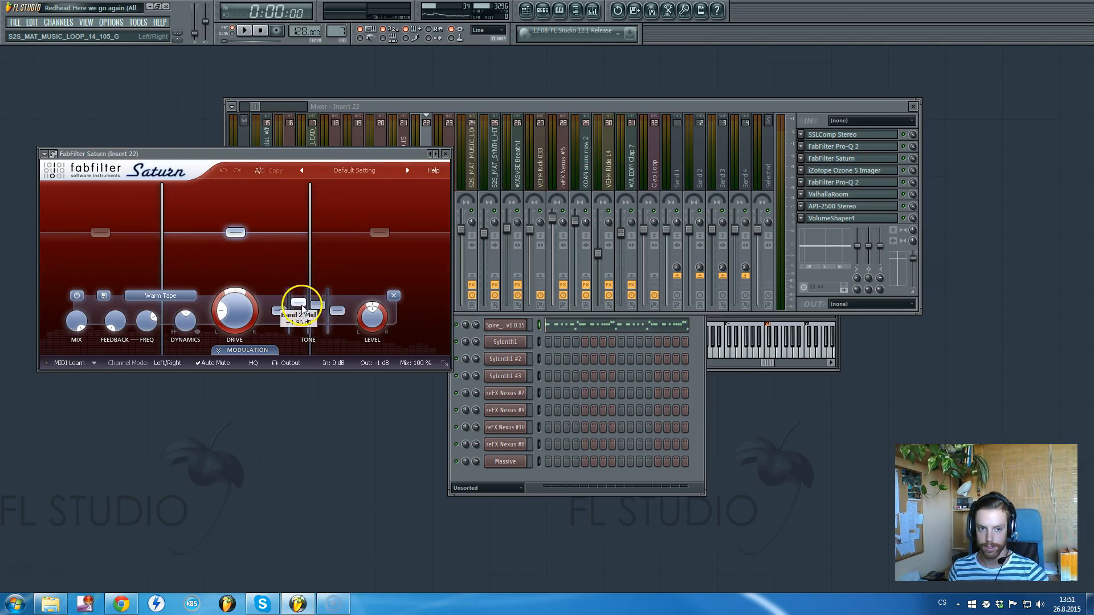
pyautogui.click(446, 153)
# View Insert 22's iZotope Ozone 5 Imager and second FabFilter Pro-Q 2 settings, closing each plugin.
pyautogui.click(847, 171)
pyautogui.moveTo(322, 195); pyautogui.dragTo(518, 183)
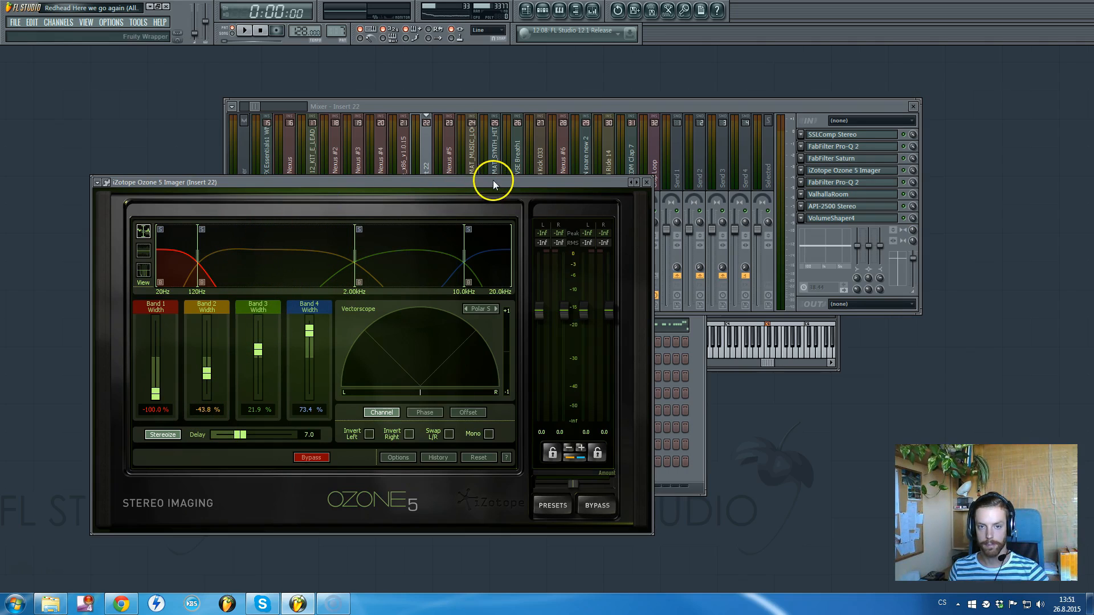
pyautogui.click(646, 182)
pyautogui.click(843, 182)
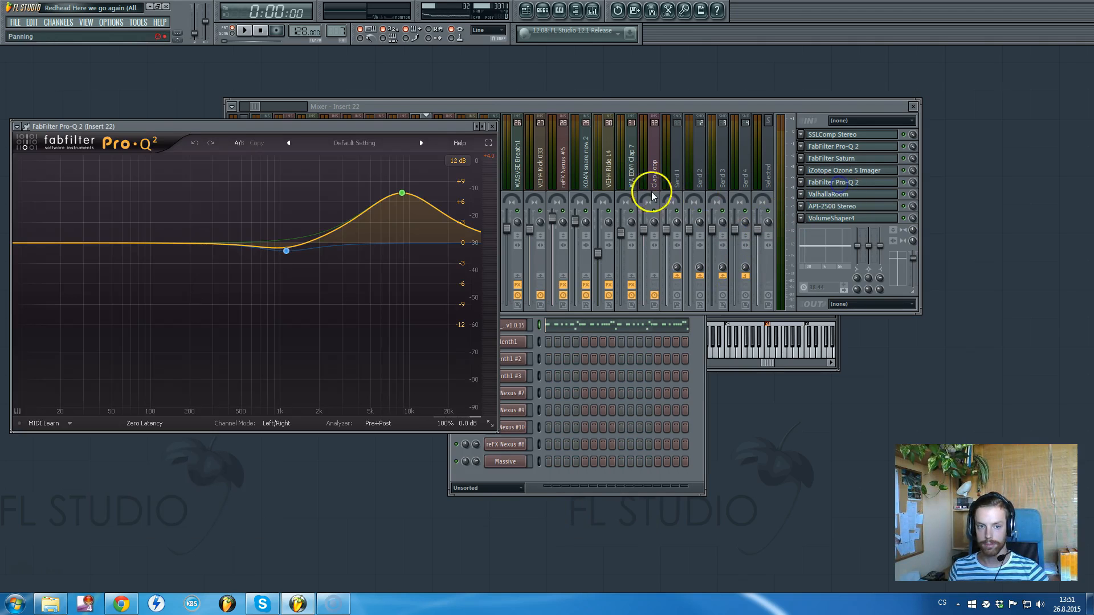
pyautogui.moveTo(446, 124); pyautogui.dragTo(558, 137)
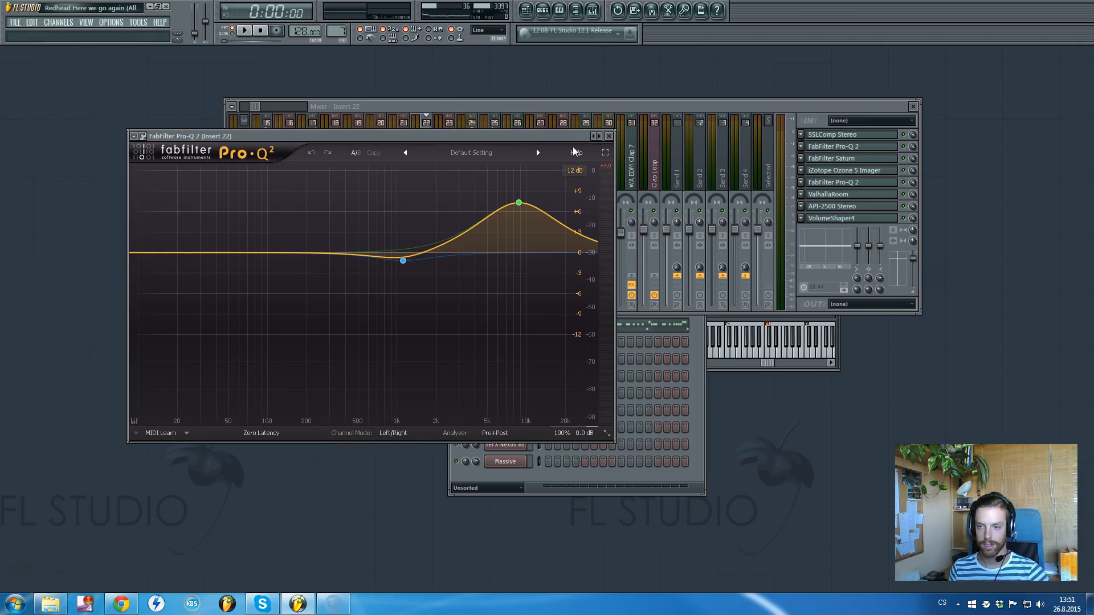
pyautogui.click(609, 136)
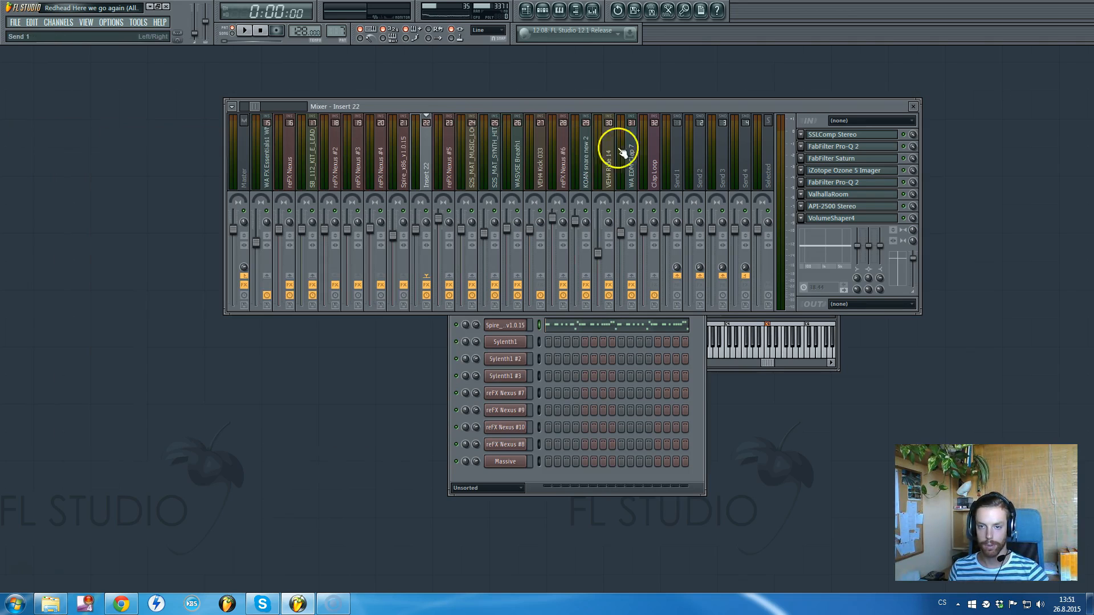
# View the ValhallaRoom reverb and API-2500 Stereo compressor settings on Insert 22, closing each plugin.
pyautogui.click(829, 194)
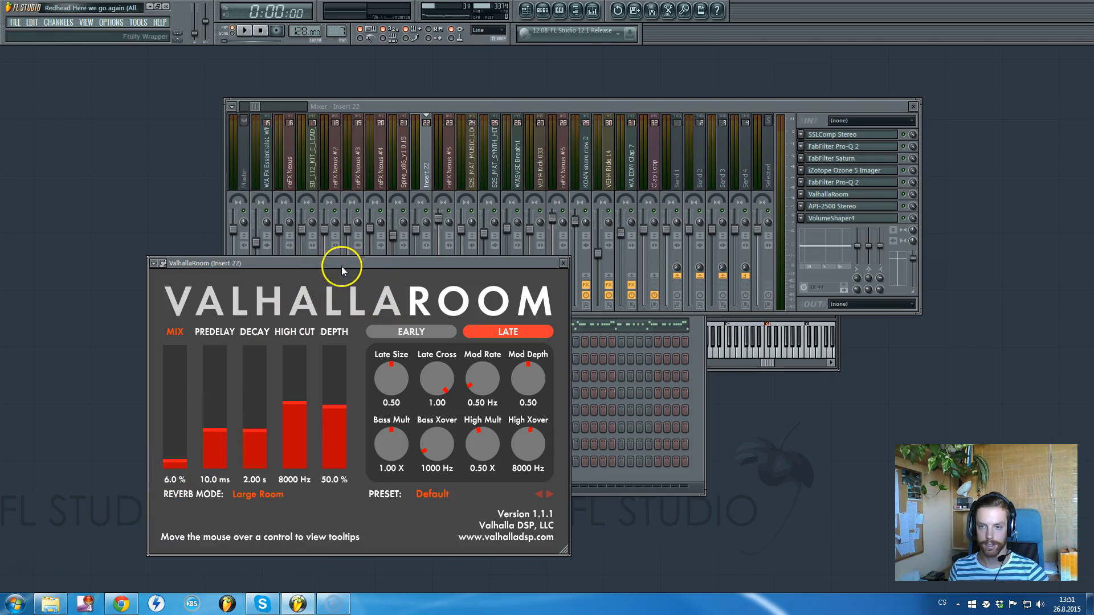
pyautogui.click(563, 263)
pyautogui.click(849, 210)
pyautogui.moveTo(380, 211); pyautogui.dragTo(505, 230)
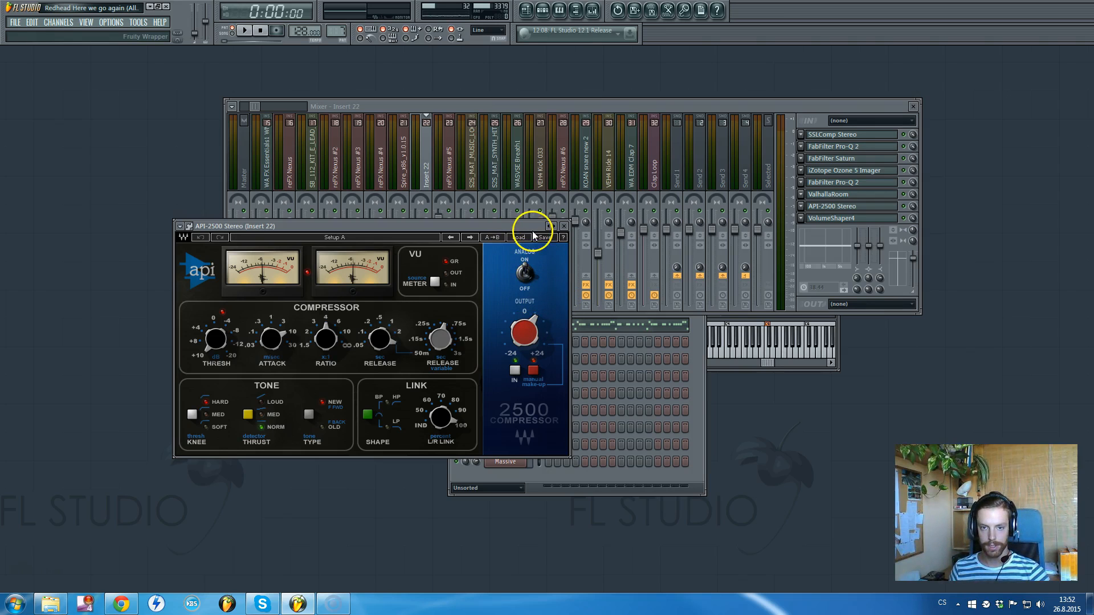
pyautogui.click(564, 227)
# Inspect the curve and frequency bands of Insert 22's VolumeShaper4, set its mix to about 65%, and close it.
pyautogui.click(871, 220)
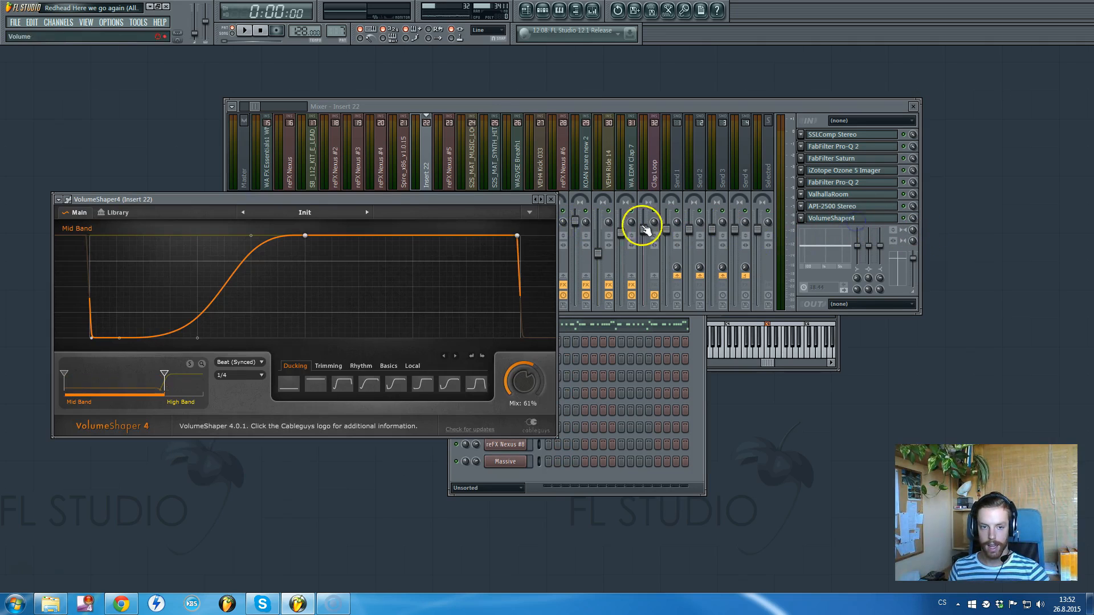
pyautogui.moveTo(404, 203); pyautogui.dragTo(519, 239)
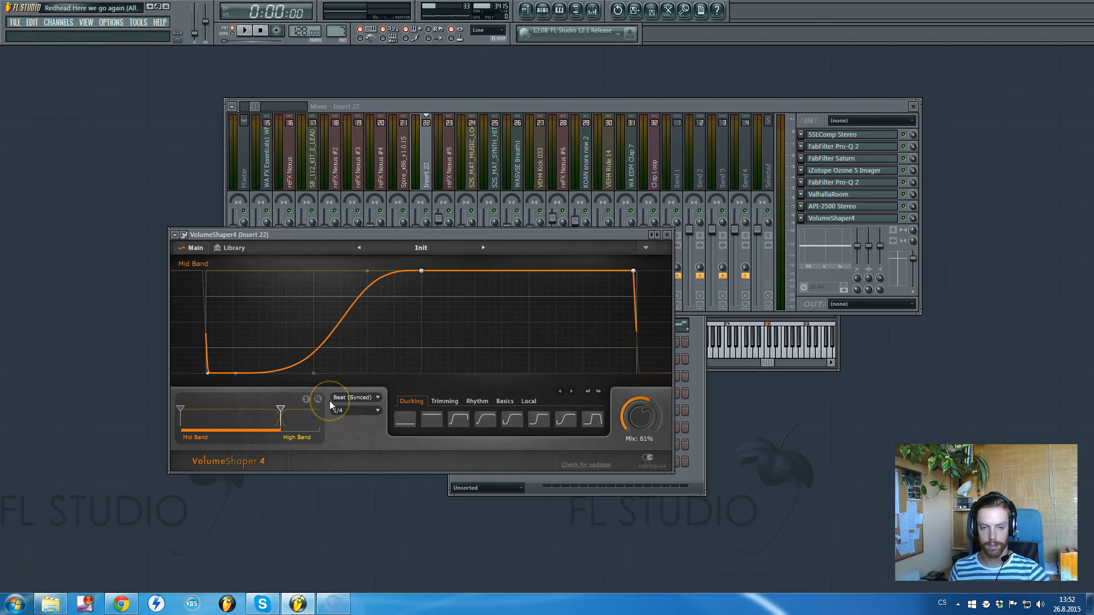
pyautogui.click(271, 285)
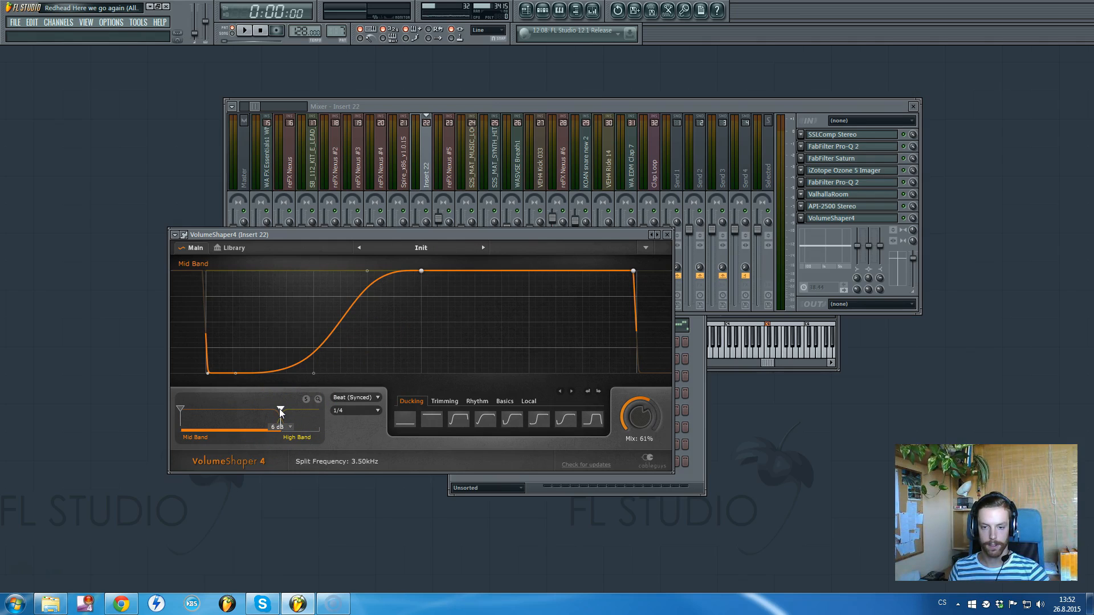
pyautogui.click(295, 414)
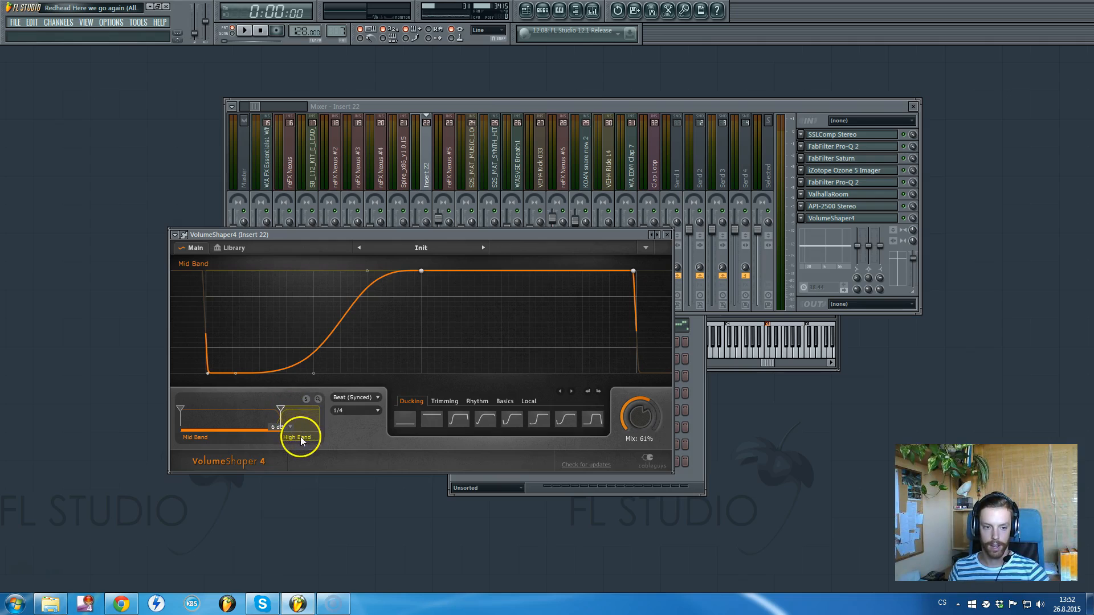
pyautogui.click(249, 437)
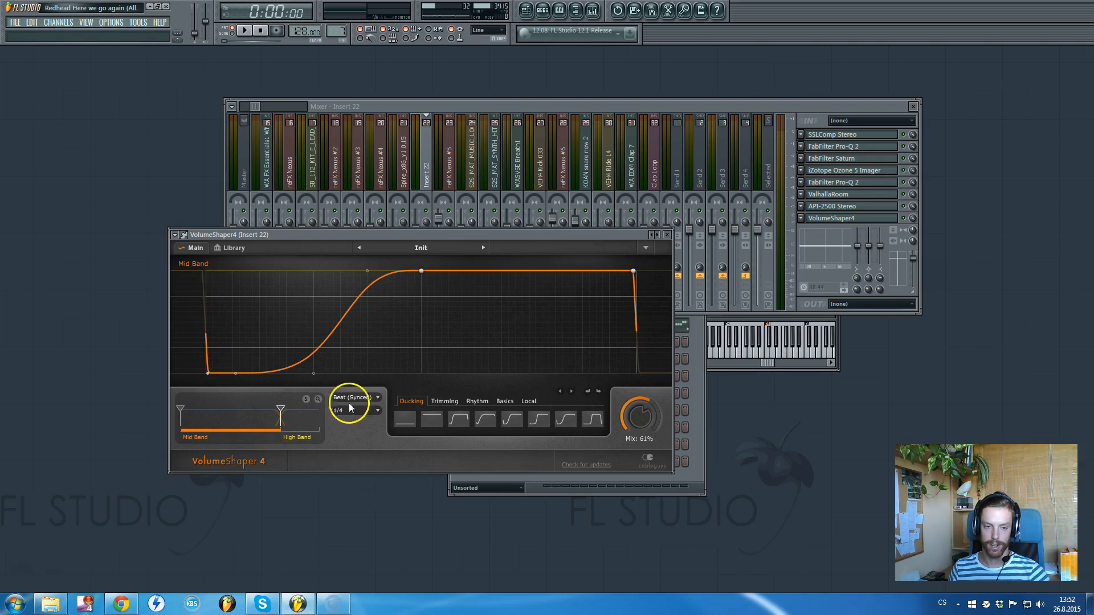
pyautogui.moveTo(640, 420); pyautogui.dragTo(639, 435)
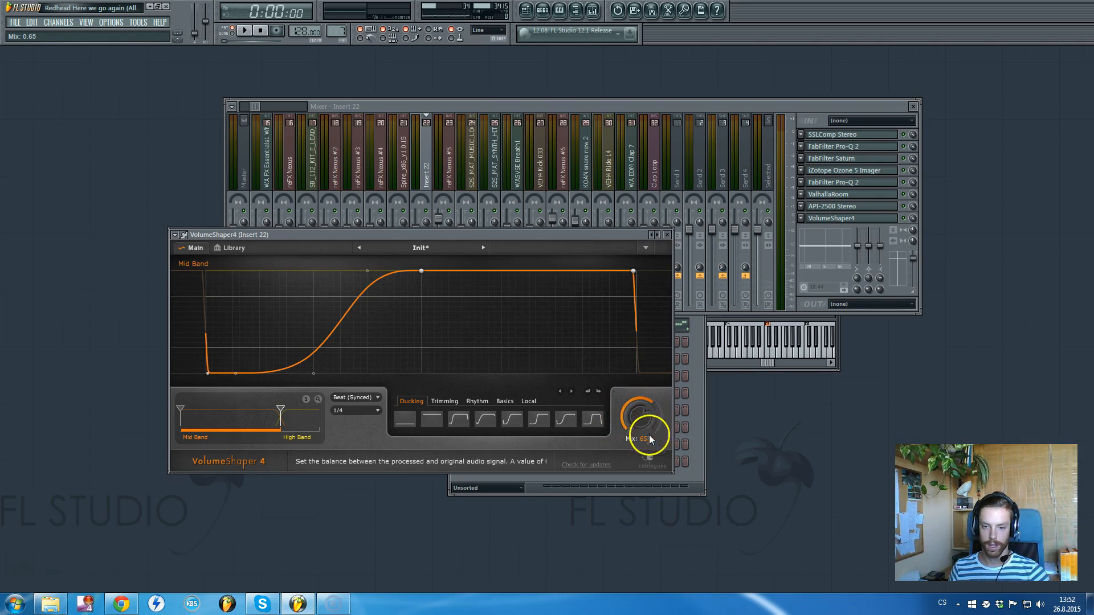
pyautogui.click(667, 234)
# Play briefly with the playlist shown, and examine the clips on tracks 13 to 32 around bars 33 to 49.
pyautogui.press('F6')
pyautogui.press('space')
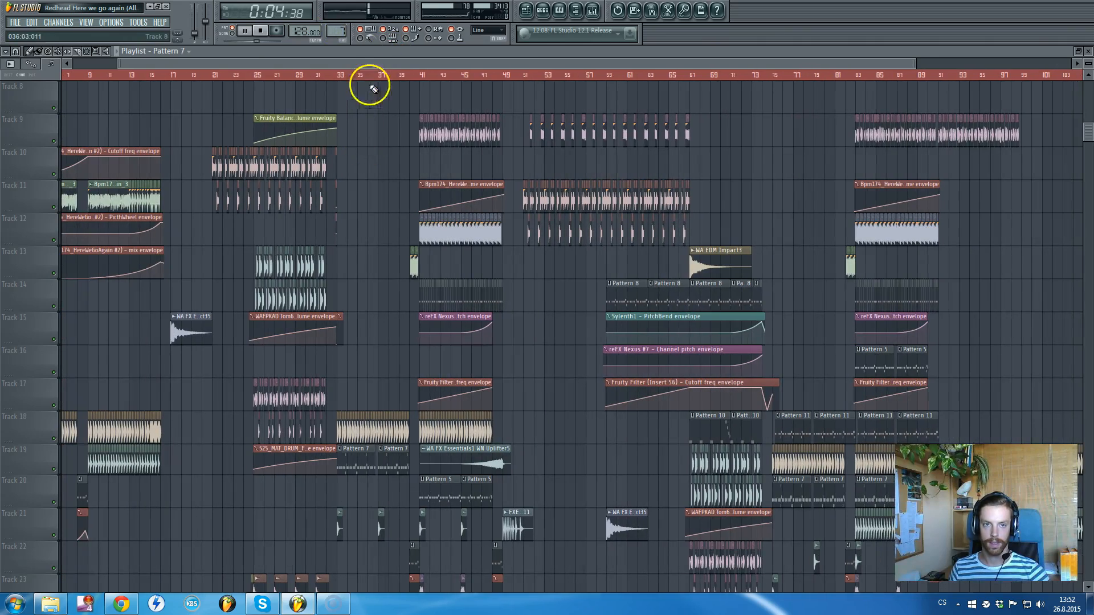
pyautogui.moveTo(377, 65); pyautogui.dragTo(342, 62)
pyautogui.scroll(-7, 342, 200)
pyautogui.scroll(3, 380, 234)
pyautogui.scroll(1, 380, 234)
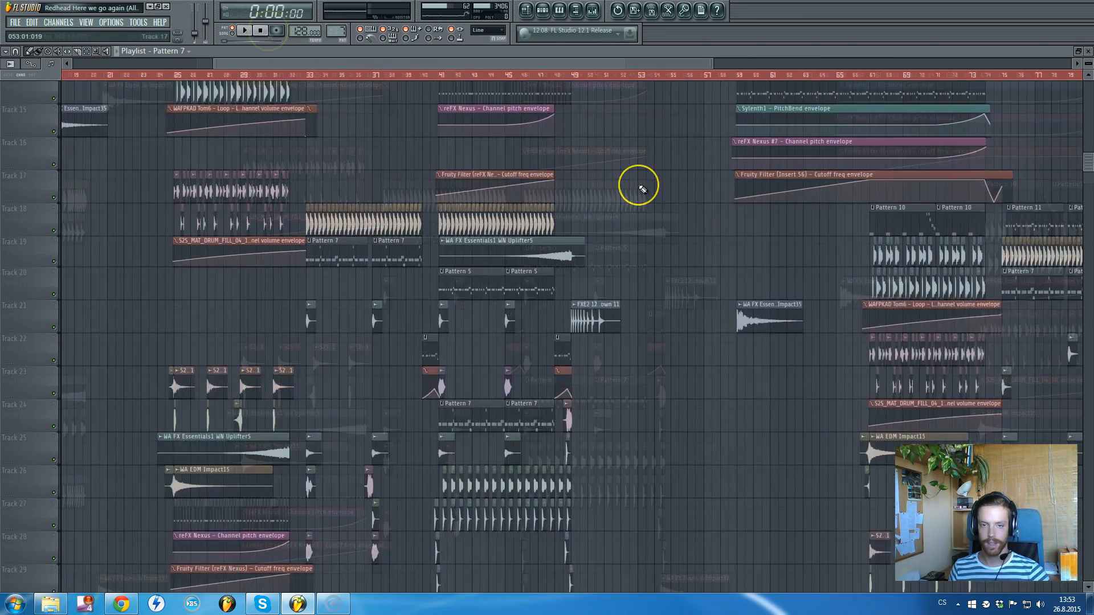
pyautogui.scroll(2, 640, 188)
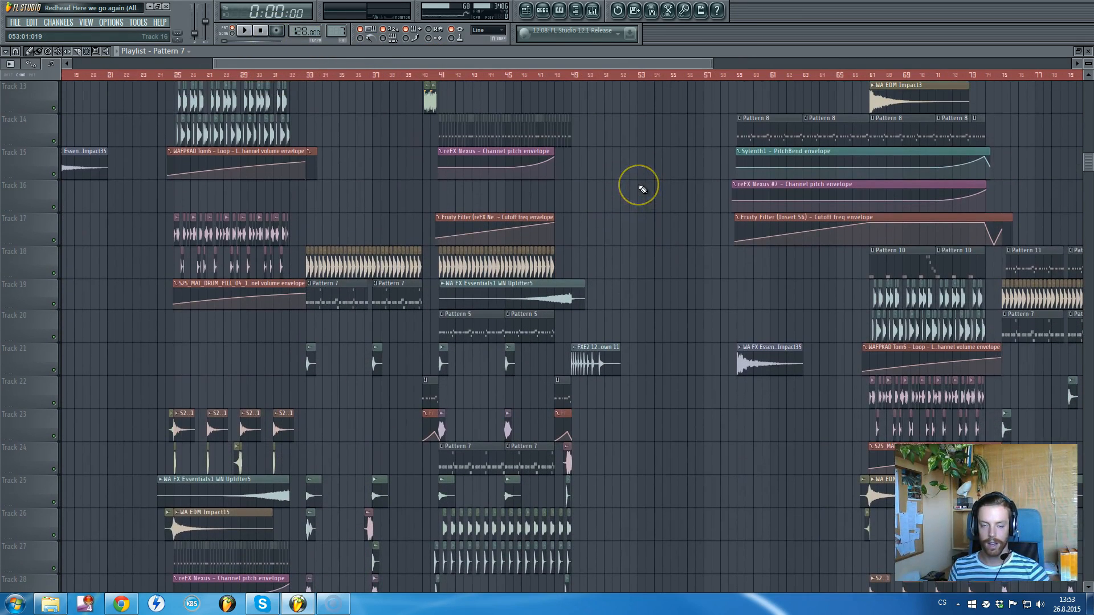
pyautogui.scroll(-1, 643, 189)
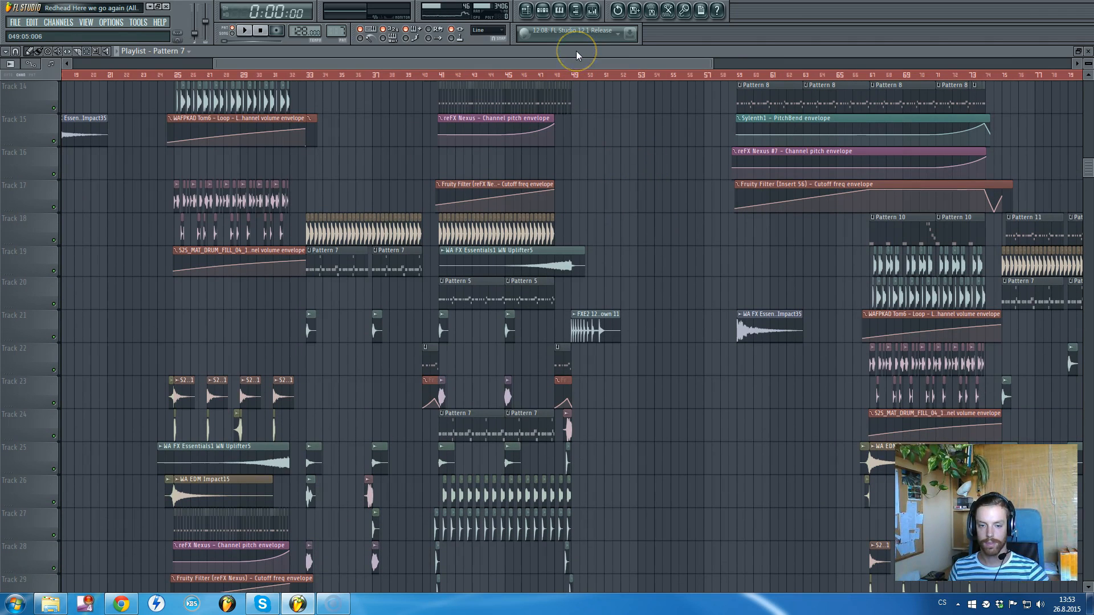
pyautogui.scroll(-4, 523, 203)
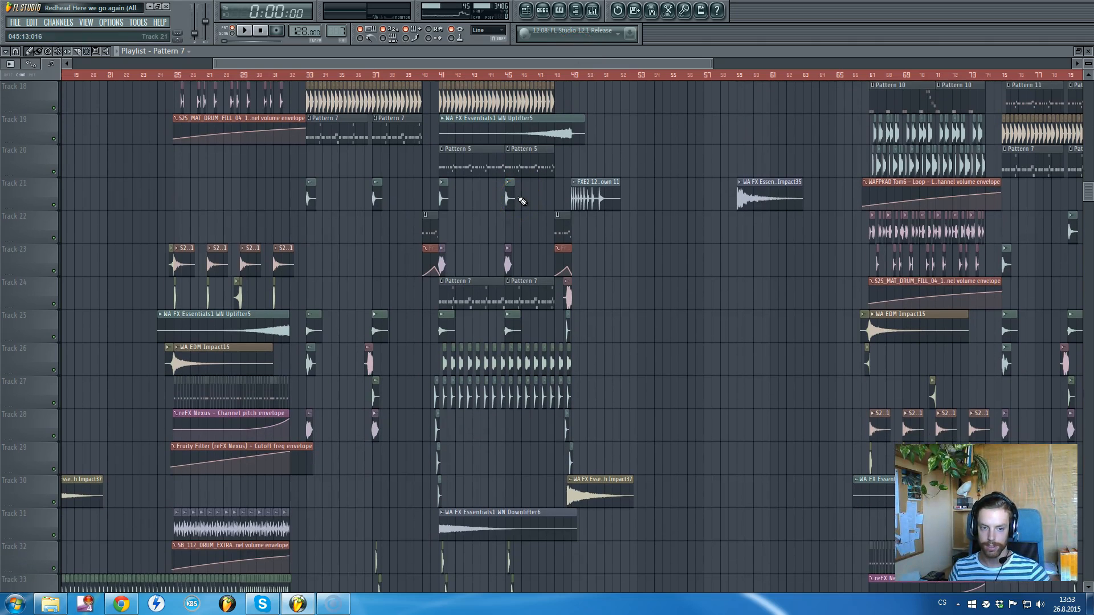
pyautogui.scroll(4, 523, 201)
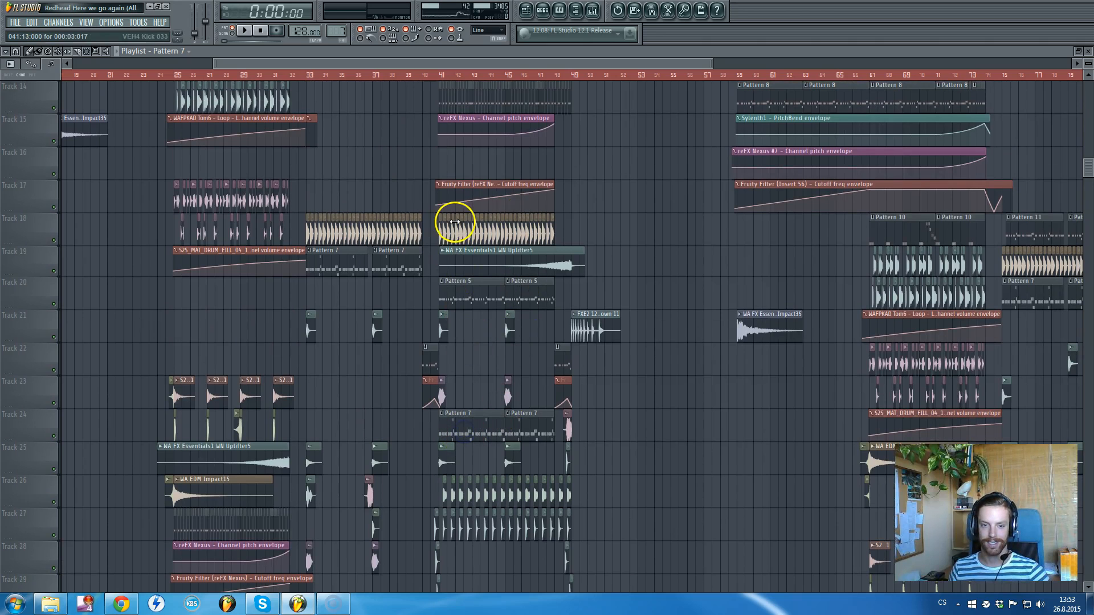
# Open Pattern 5 from its playlist clip in the channel rack, play it, and stop playback.
pyautogui.click(472, 293)
pyautogui.doubleClick(476, 53)
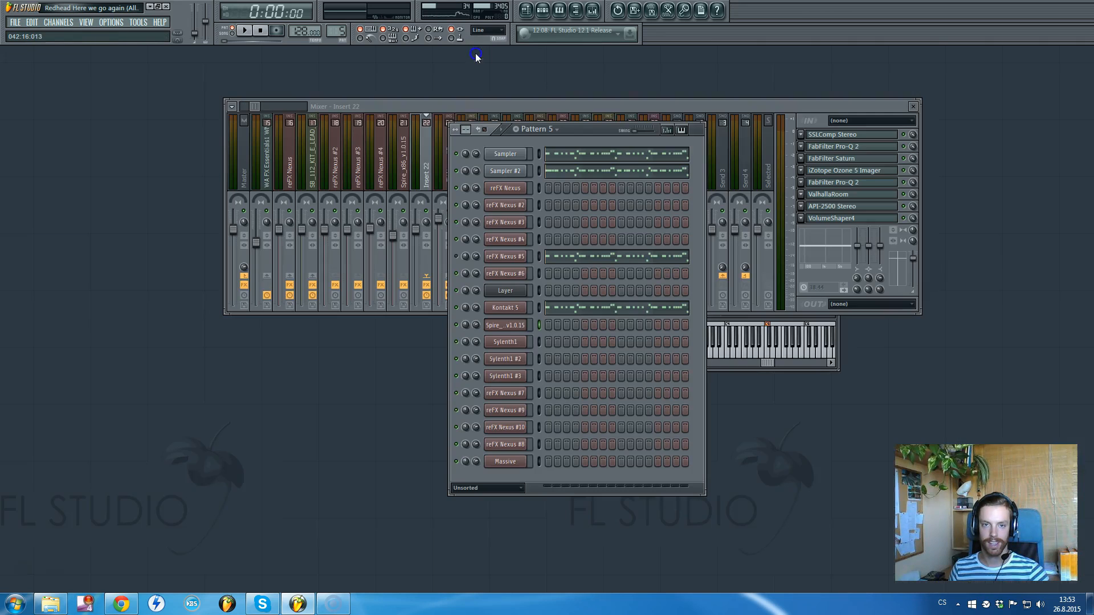
pyautogui.click(244, 30)
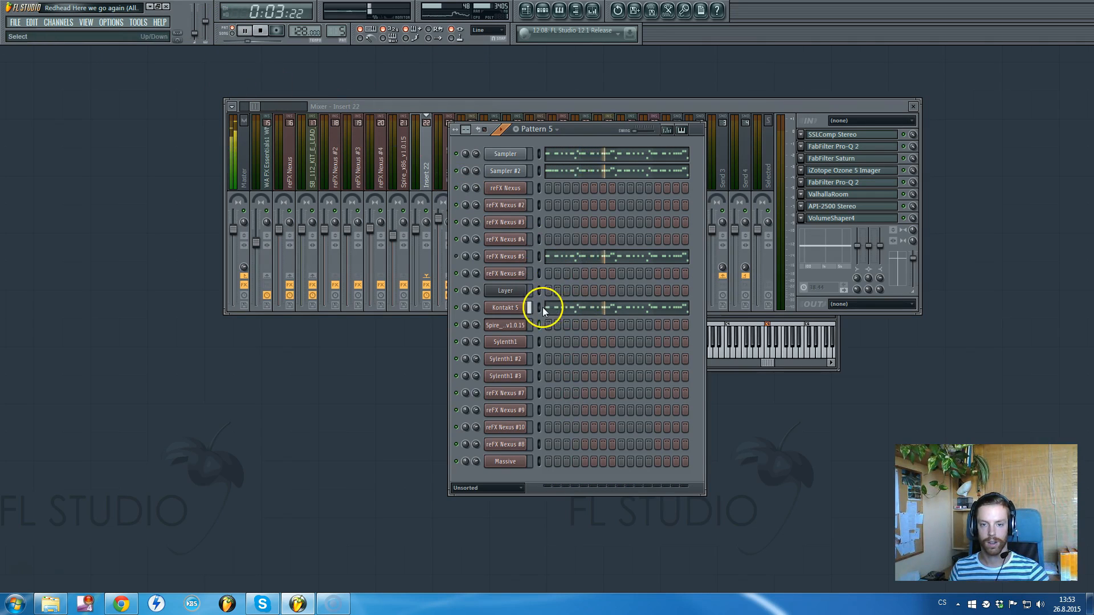
pyautogui.click(260, 31)
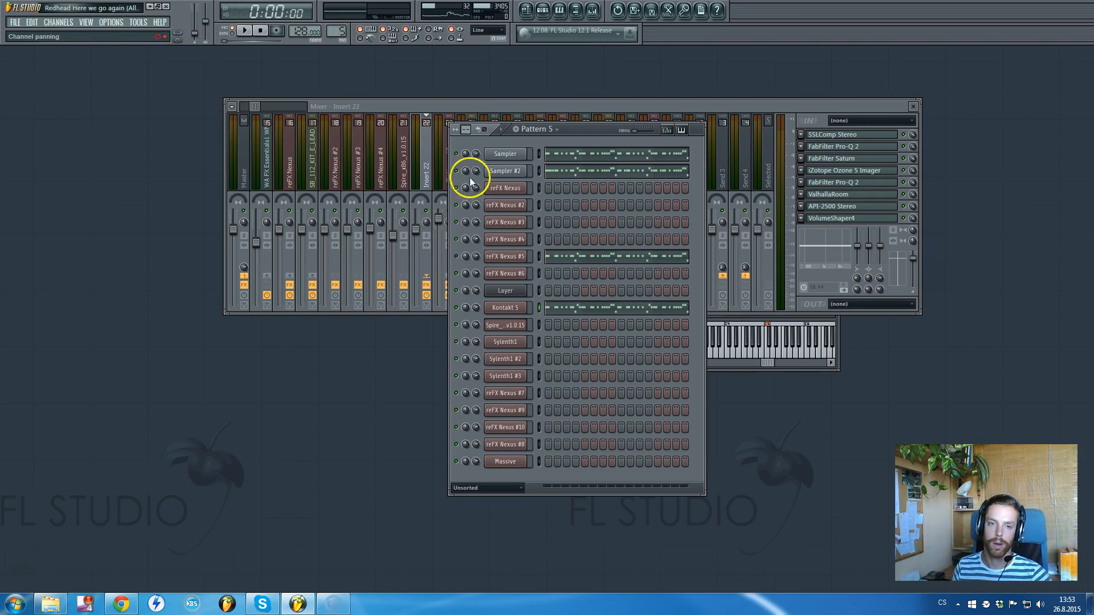
# Play Pattern 5 with the mixer shown, view the effect slots of the Kontakt 5 mixer track, and stop playback.
pyautogui.click(521, 105)
pyautogui.press('space')
pyautogui.moveTo(255, 105)
pyautogui.mouseDown()
pyautogui.moveTo(241, 105)
pyautogui.moveTo(275, 108)
pyautogui.mouseUp()
pyautogui.press('space')
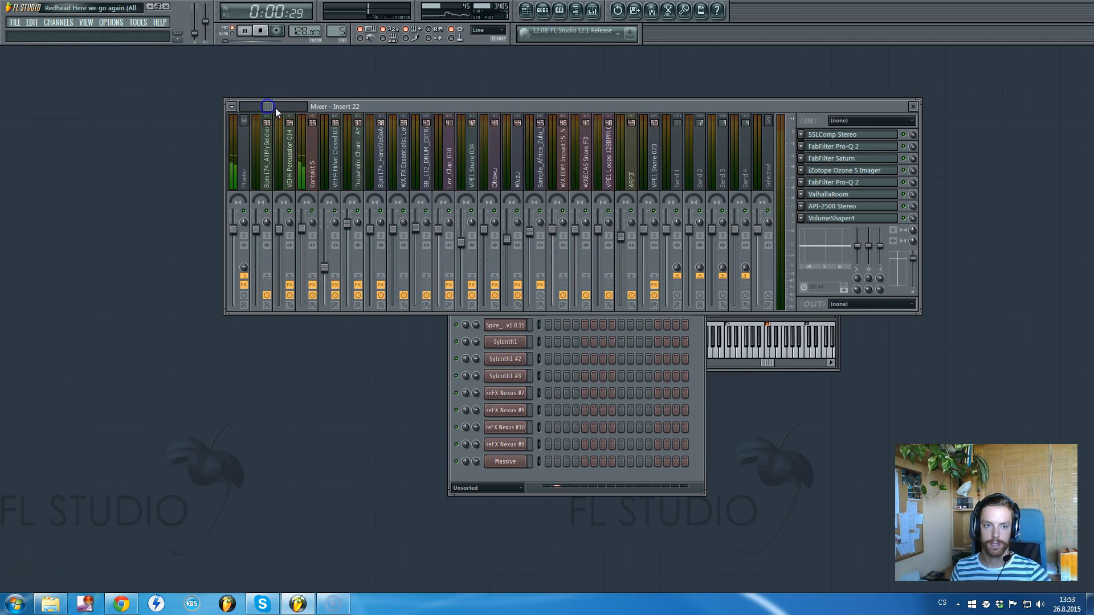
pyautogui.click(311, 168)
pyautogui.press('space')
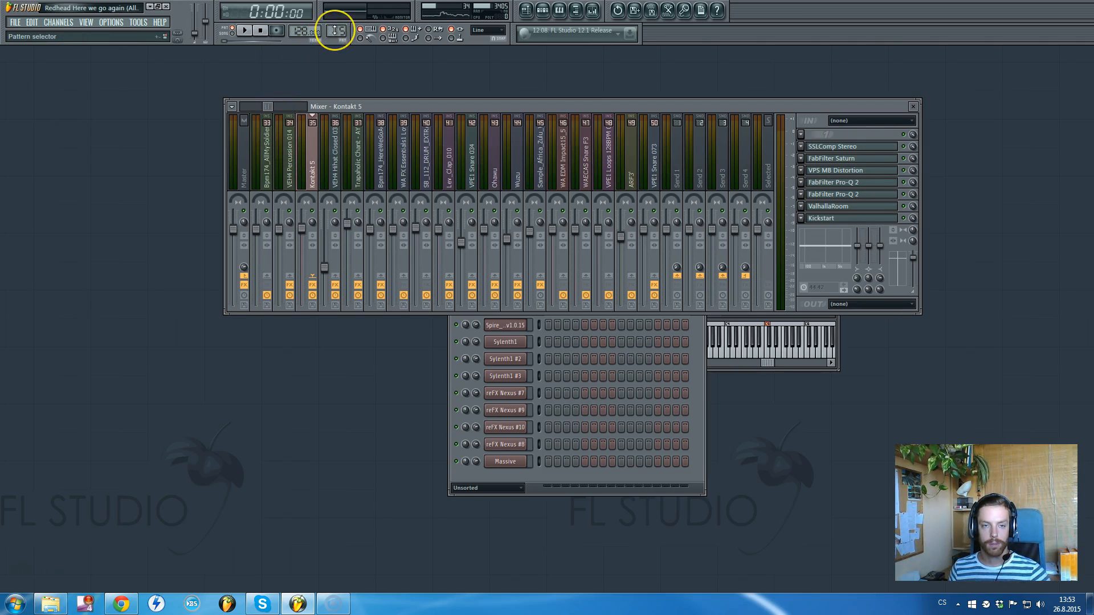
# Show the playlist and open Pattern 6 from its clip on track 22 in the channel rack.
pyautogui.press('F5')
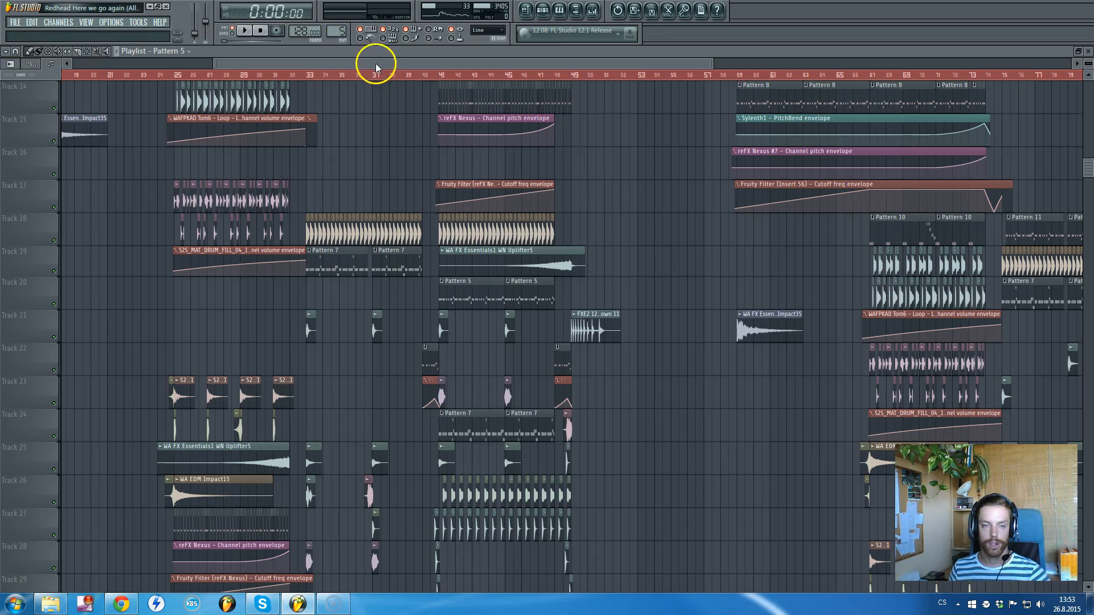
pyautogui.scroll(8, 515, 200)
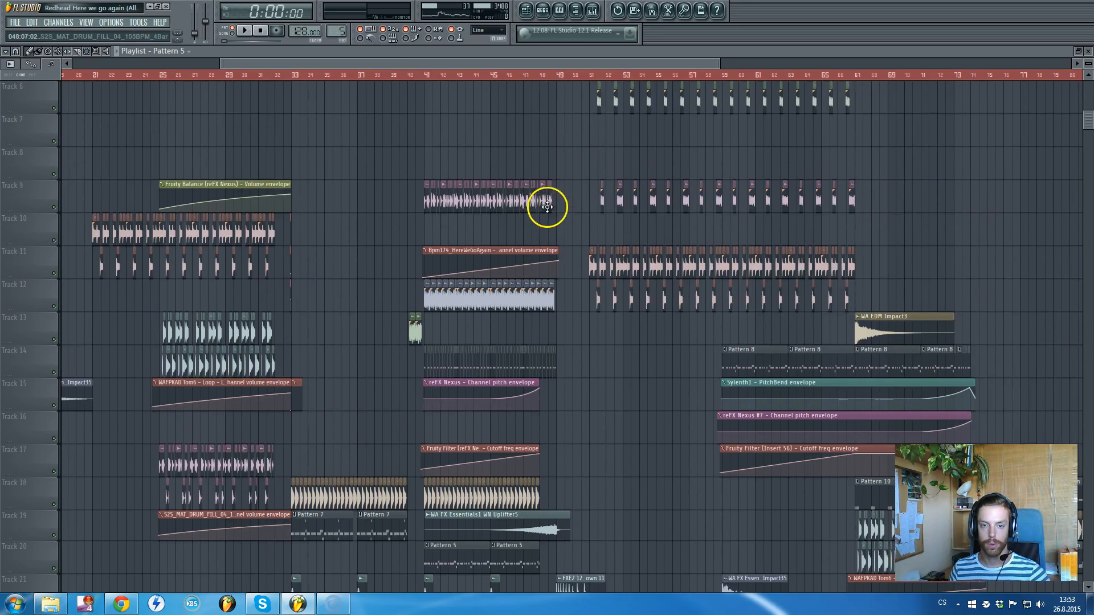
pyautogui.keyDown('ctrl'); pyautogui.scroll(3, 547, 206); pyautogui.keyUp('ctrl')
pyautogui.scroll(-9, 557, 222)
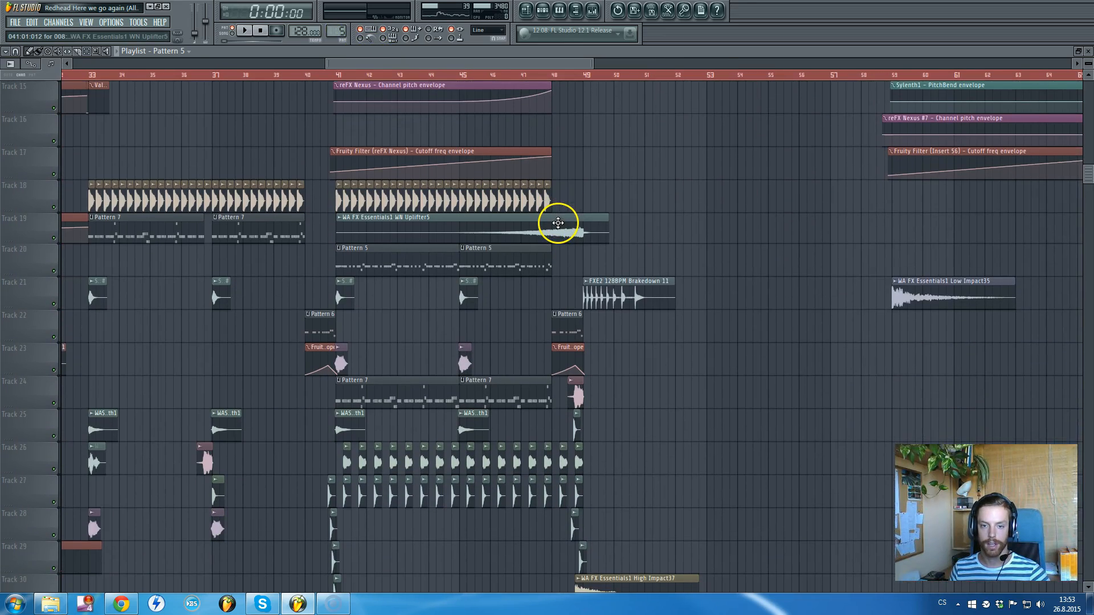
pyautogui.click(395, 50)
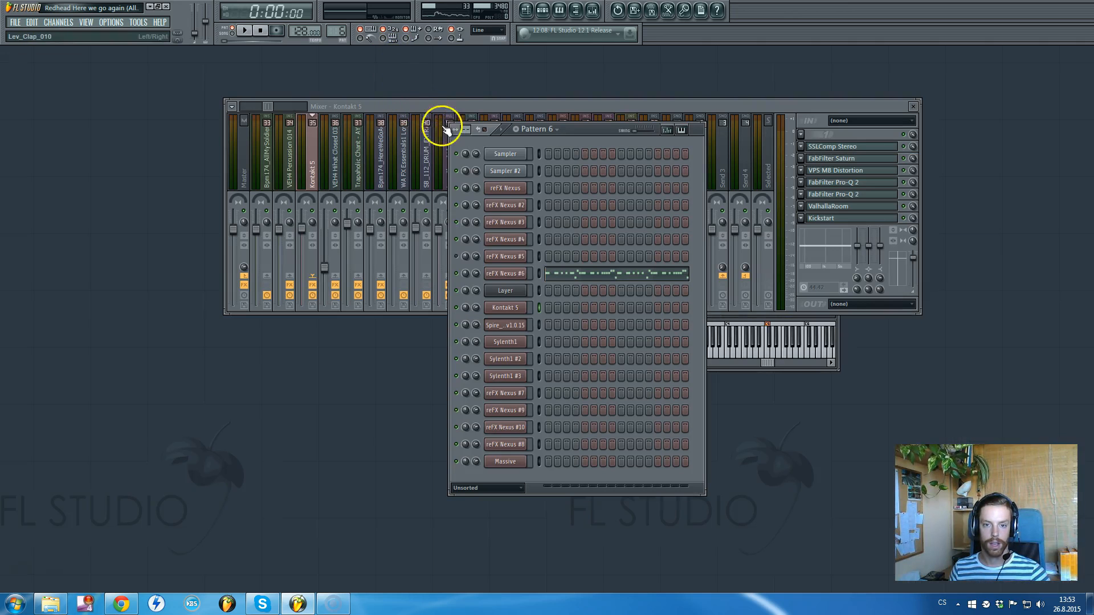
# Locate the Pattern 6 clips around bars 40 and 48 in the playlist, and play Pattern 6 with the channel rack shown.
pyautogui.press('F5')
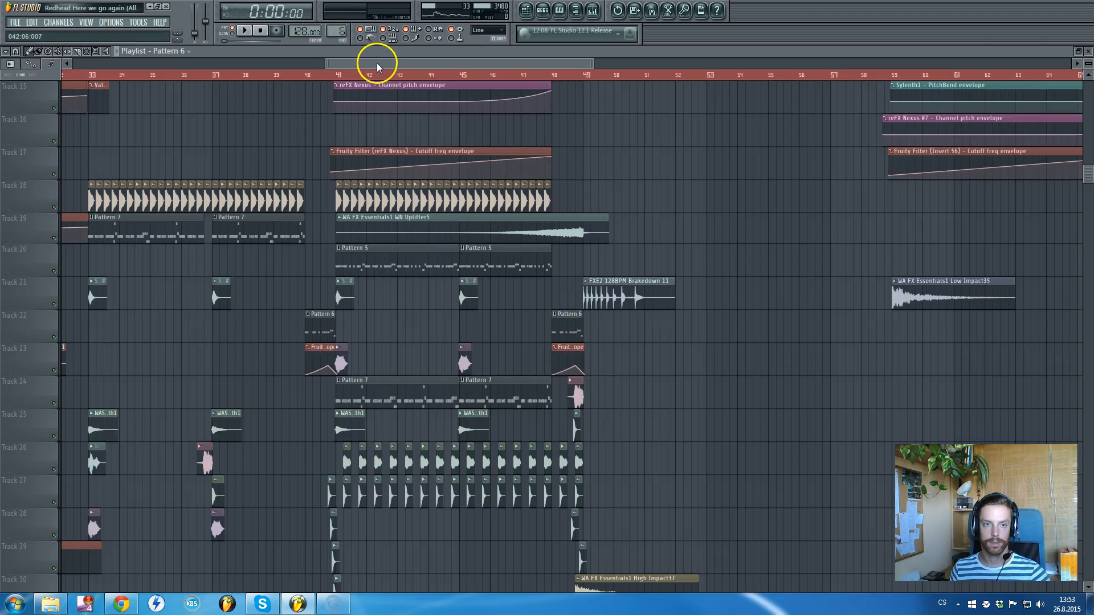
pyautogui.moveTo(377, 64); pyautogui.dragTo(353, 63)
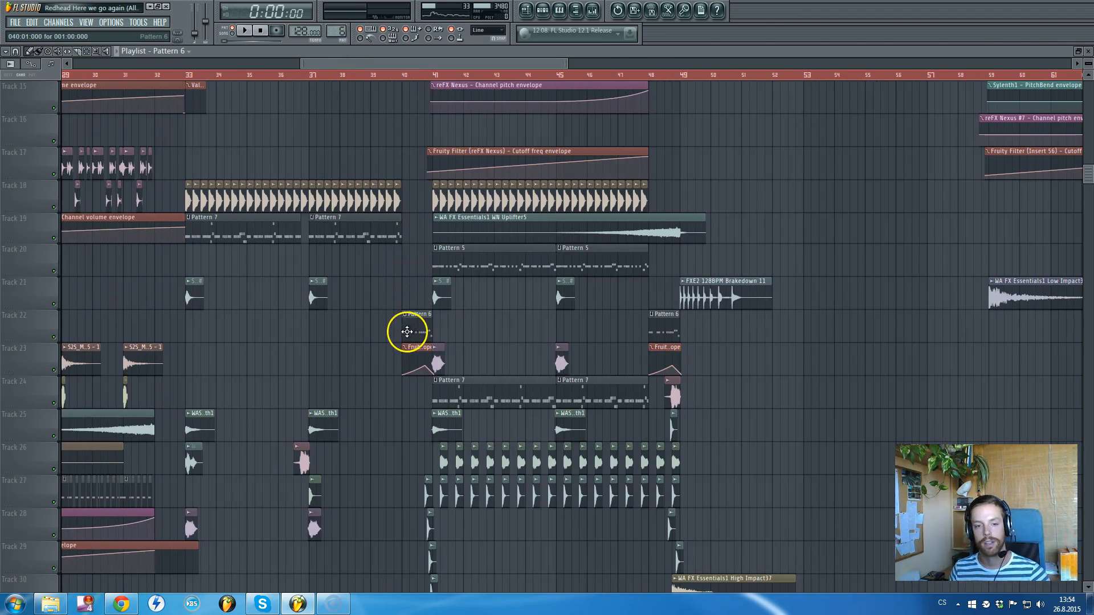
pyautogui.scroll(-2, 419, 283)
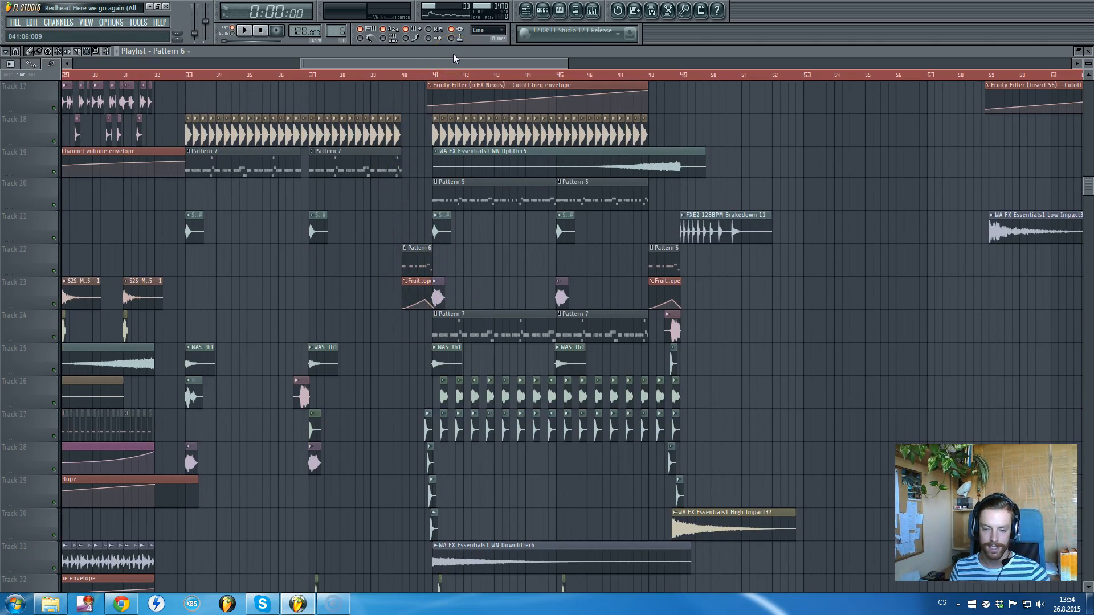
pyautogui.press('F5')
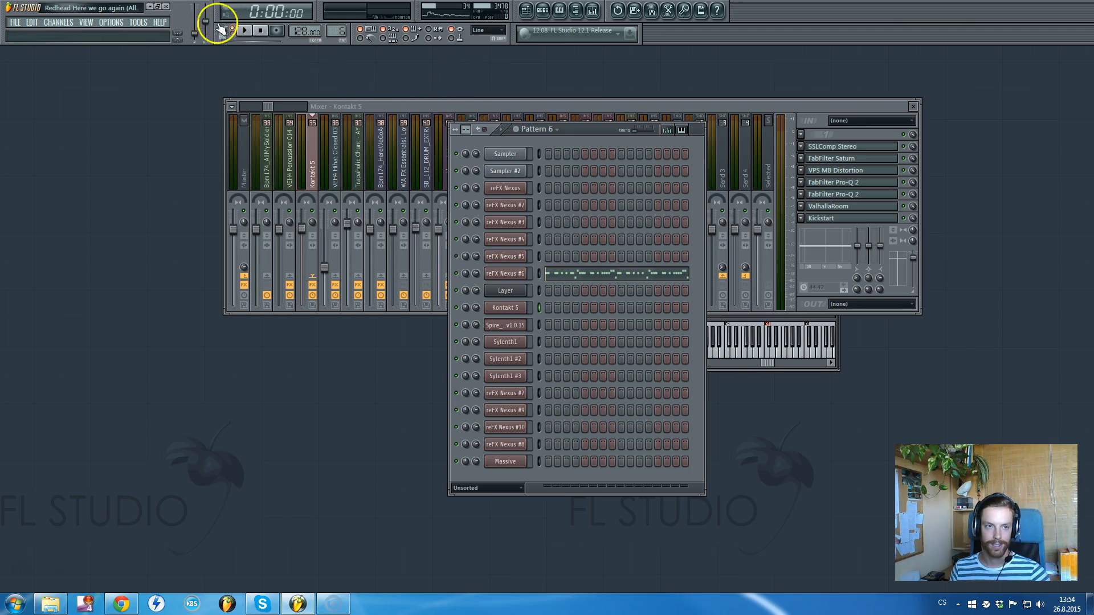
pyautogui.press('space')
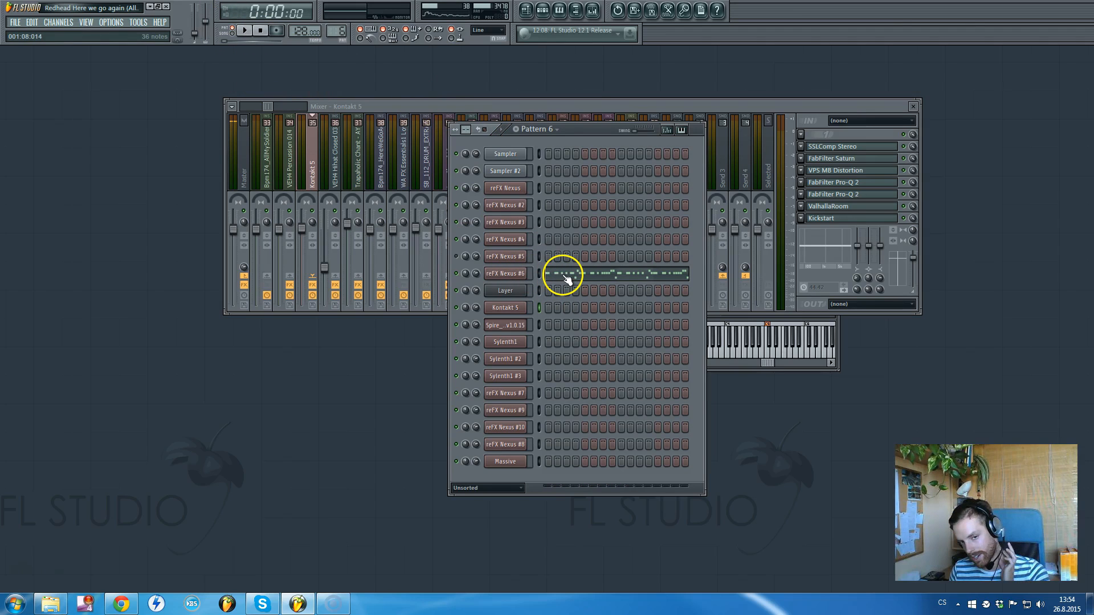
pyautogui.press('F5')
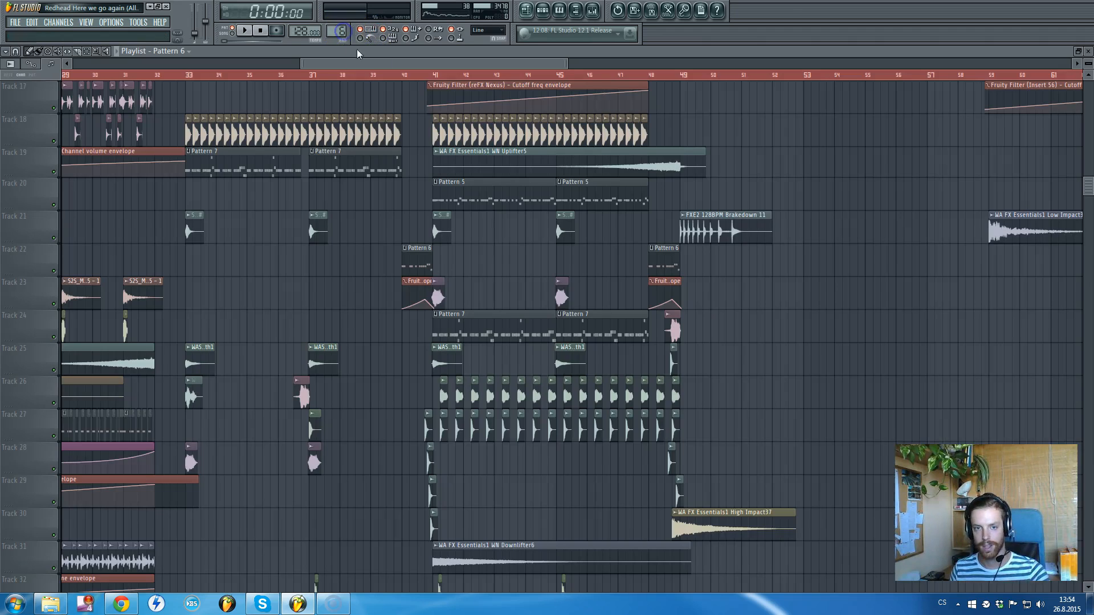
# Place the playback position near bar 39 and examine the clips on tracks 10 to 31 around bars 41 to 49.
pyautogui.click(380, 75)
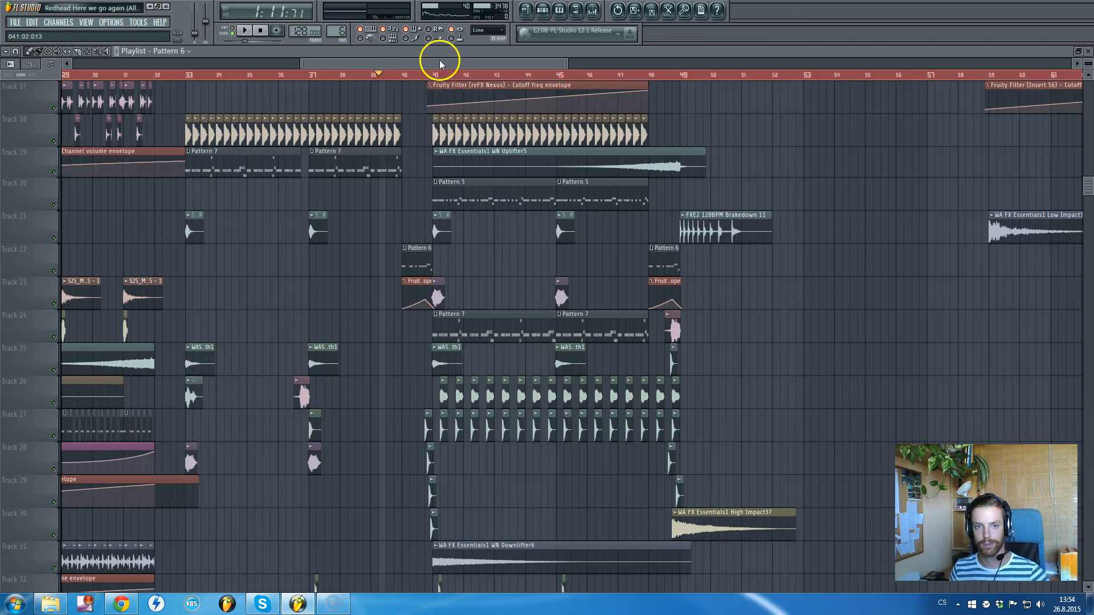
pyautogui.scroll(-6, 359, 188)
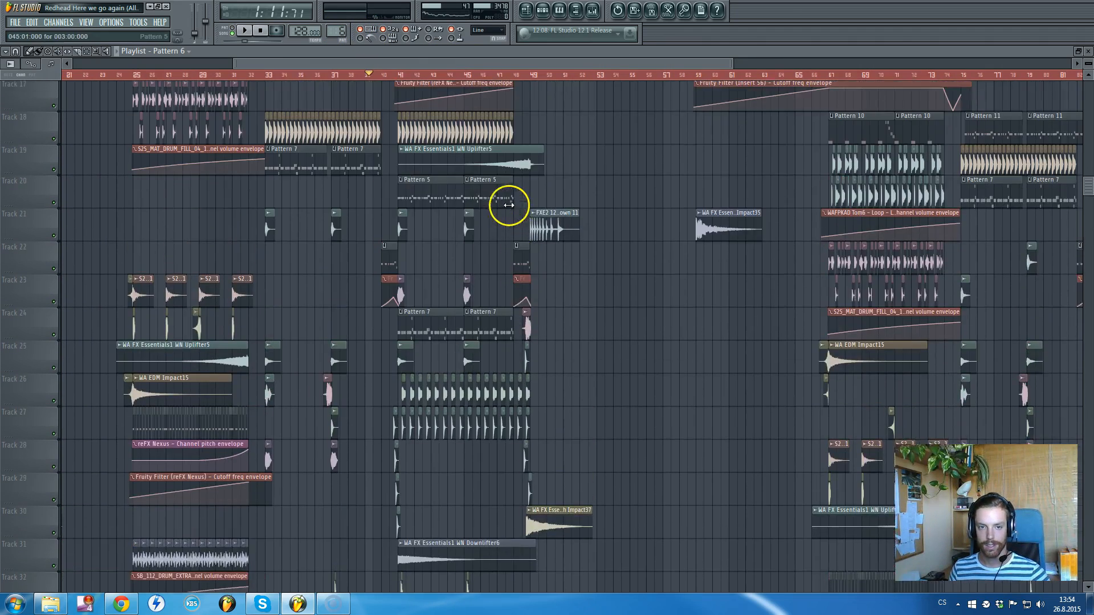
pyautogui.scroll(4, 415, 183)
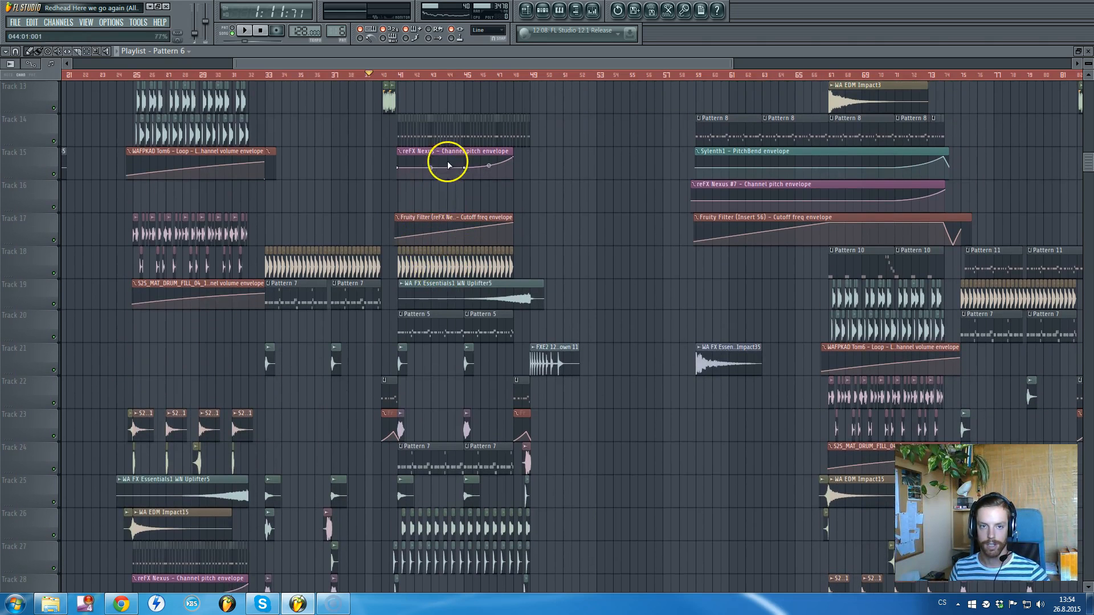
pyautogui.scroll(2, 433, 291)
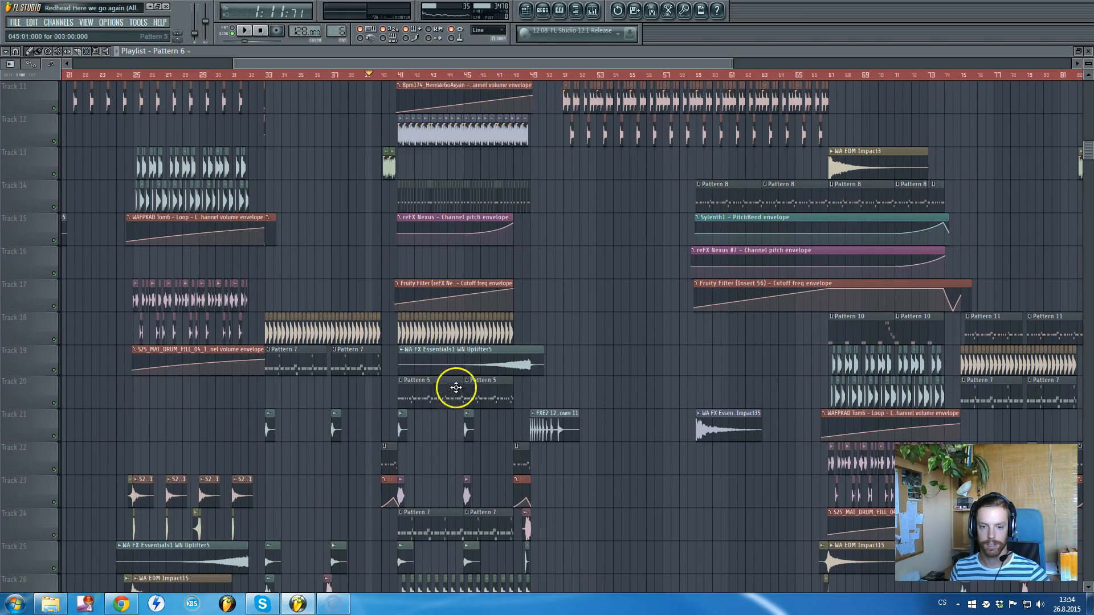
pyautogui.scroll(1, 432, 274)
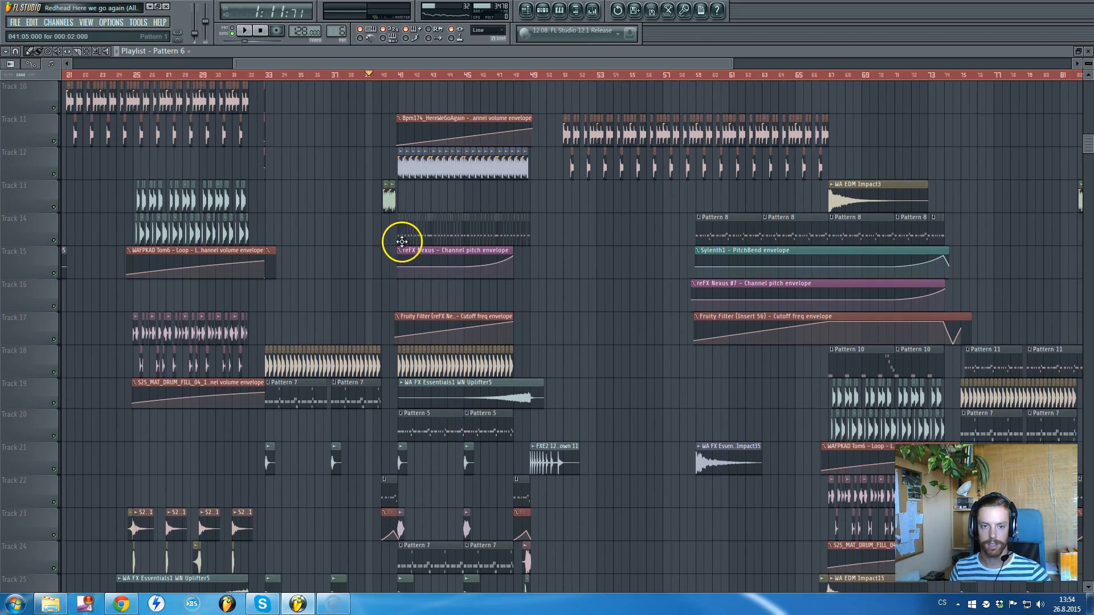
# Open Pattern 1 from its track 14 clip at bar 41 in the channel rack and play it.
pyautogui.doubleClick(402, 240)
pyautogui.press('Escape')
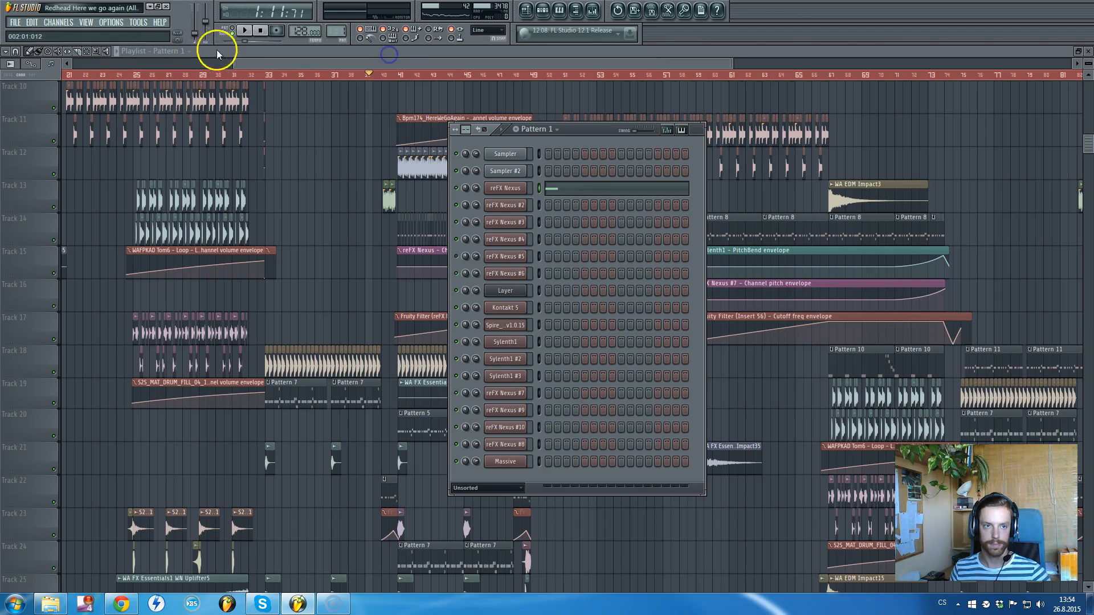
pyautogui.click(239, 30)
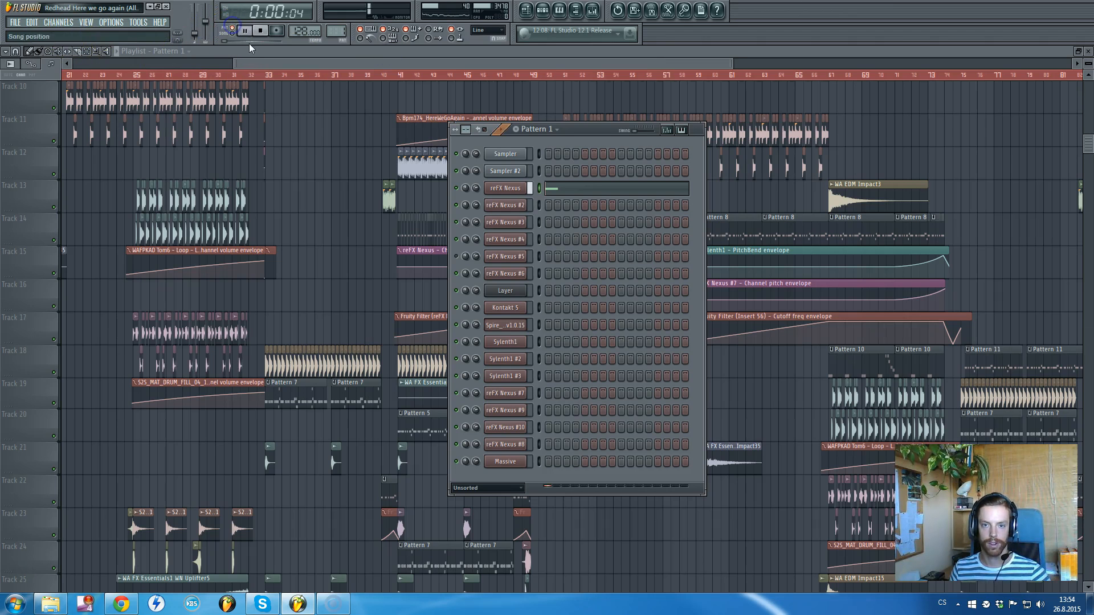
# Isolate playlist tracks 14 and 15, play the song from bar 41 and again from around bar 46, and stop playback.
pyautogui.click(496, 55)
pyautogui.scroll(3, 431, 170)
pyautogui.rightClick(53, 239)
pyautogui.click(54, 275)
pyautogui.click(356, 75)
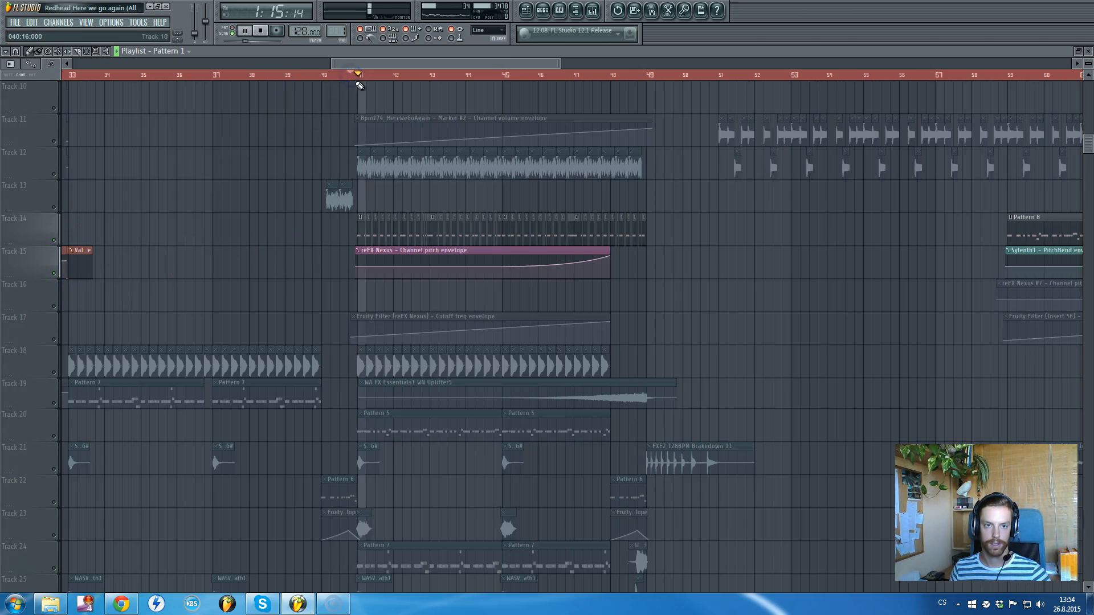
pyautogui.click(539, 73)
pyautogui.scroll(-3, 500, 65)
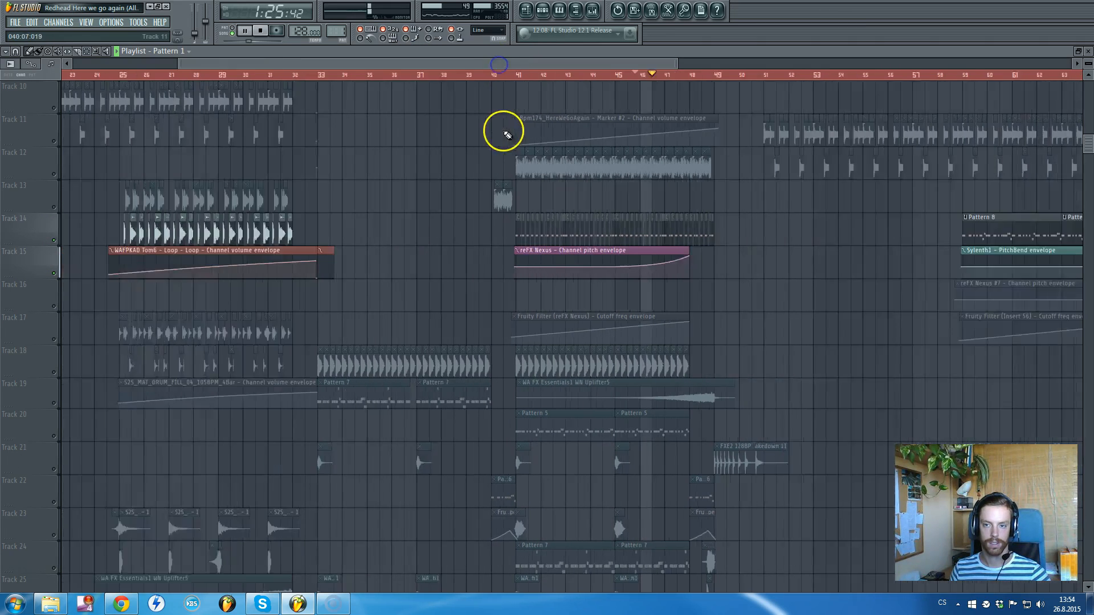
pyautogui.press('space')
# Unmute playlist tracks 27 and 28 and audition the song from around bar 29.
pyautogui.scroll(-4, 631, 214)
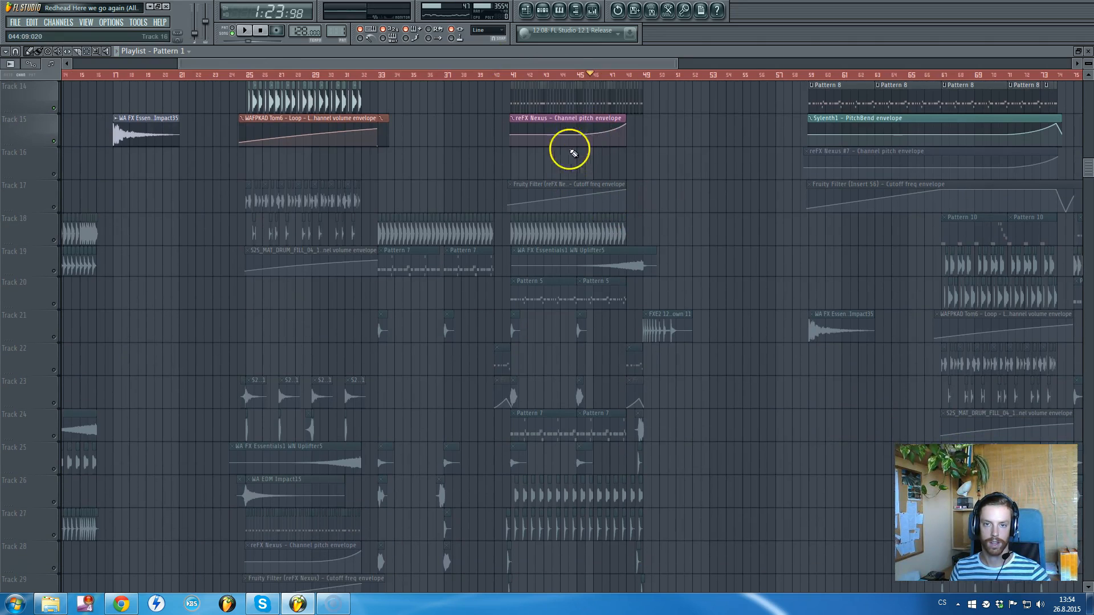
pyautogui.scroll(-5, 501, 176)
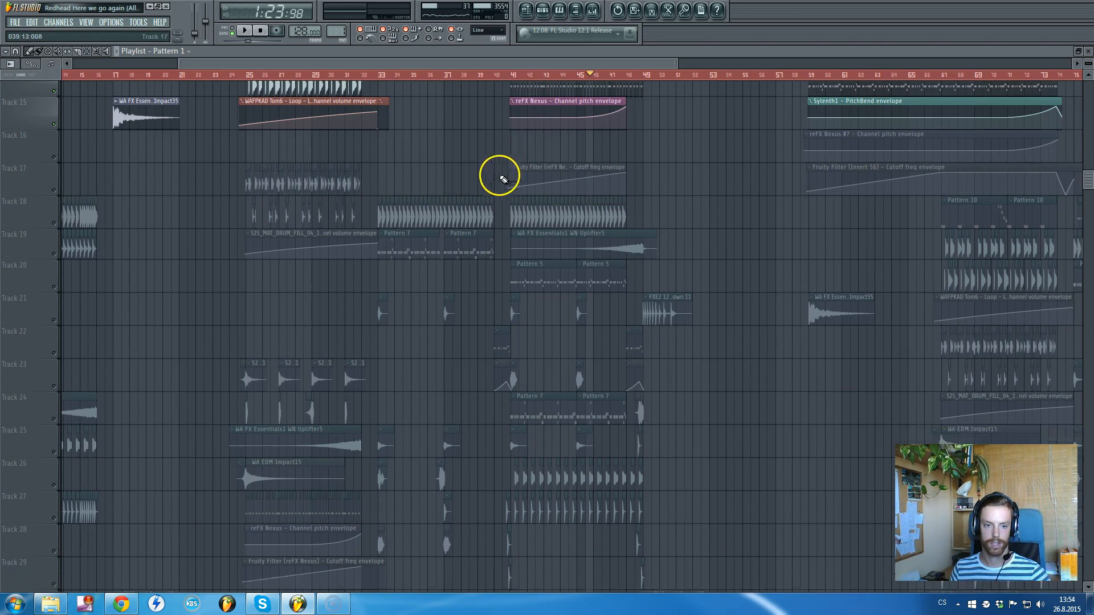
pyautogui.scroll(-2, 342, 302)
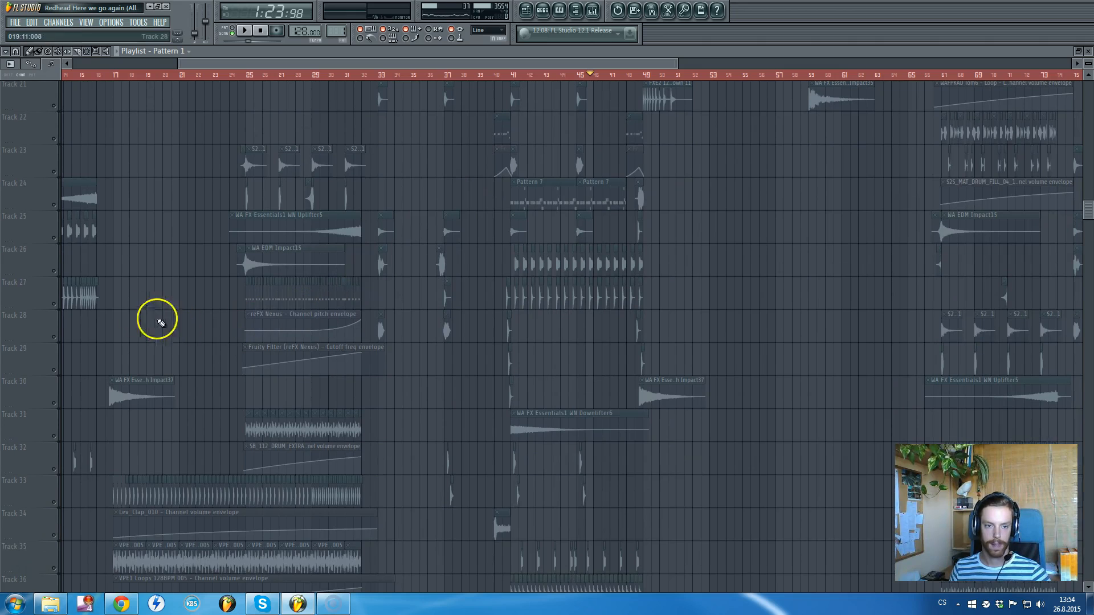
pyautogui.click(53, 337)
pyautogui.click(316, 75)
pyautogui.press('space')
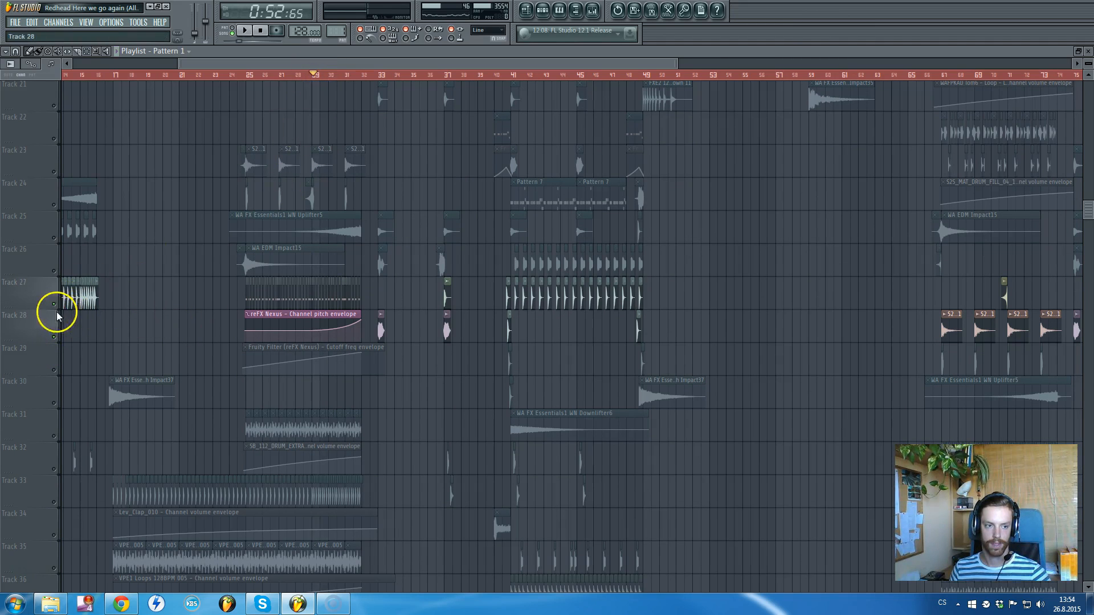
# Unmute all playlist tracks and examine the clips and reFX Nexus pitch envelopes on tracks 13 to 28.
pyautogui.rightClick(54, 306)
pyautogui.scroll(2, 297, 351)
pyautogui.scroll(6, 296, 351)
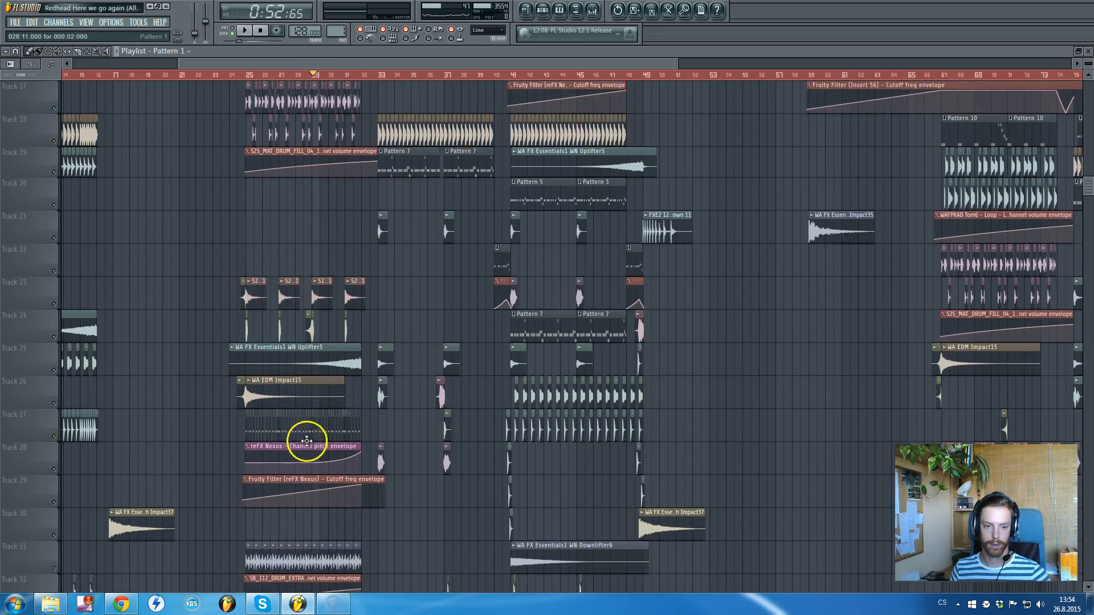
pyautogui.scroll(-4, 523, 108)
pyautogui.keyDown('ctrl'); pyautogui.scroll(-3, 523, 118); pyautogui.keyUp('ctrl')
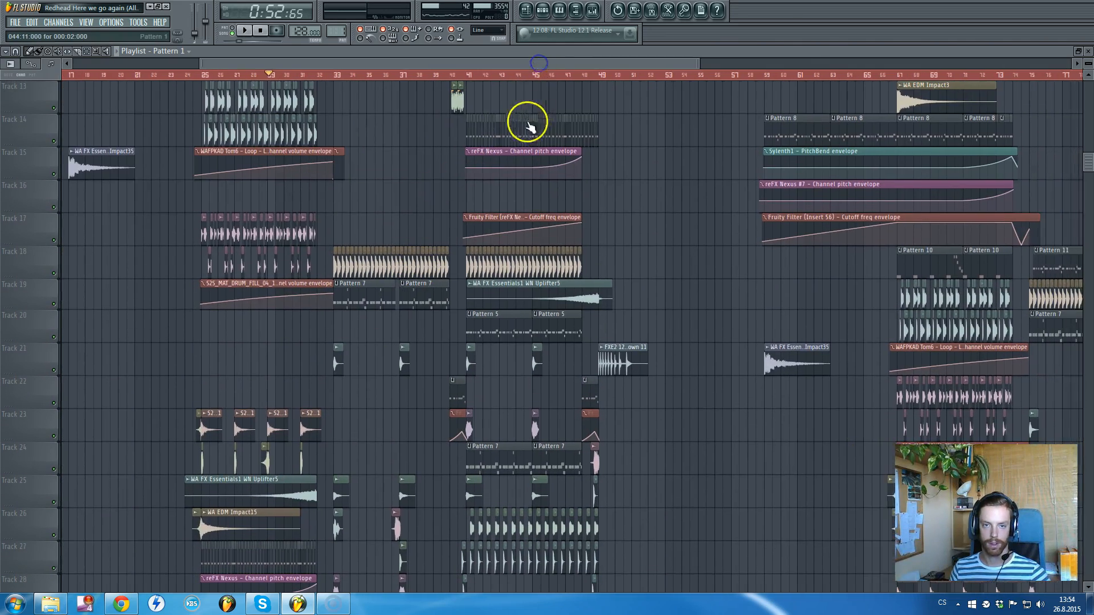
pyautogui.scroll(5, 539, 151)
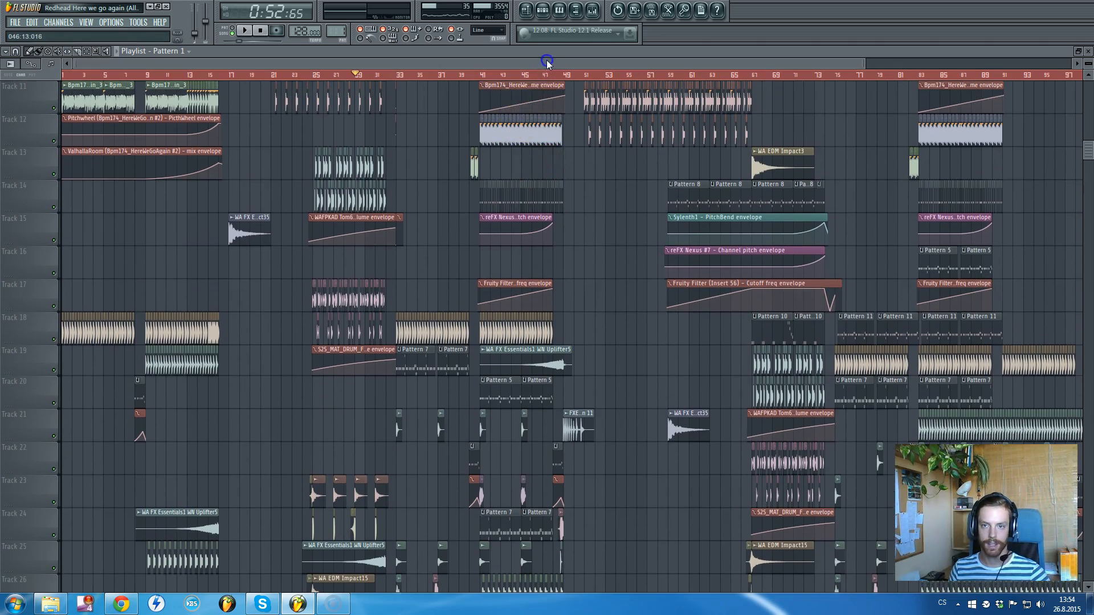
# Examine the arrangement on tracks 1 to 26 from the end of the drop at bar 49 up to around bar 91.
pyautogui.keyDown('ctrl'); pyautogui.scroll(6, 586, 196); pyautogui.keyUp('ctrl')
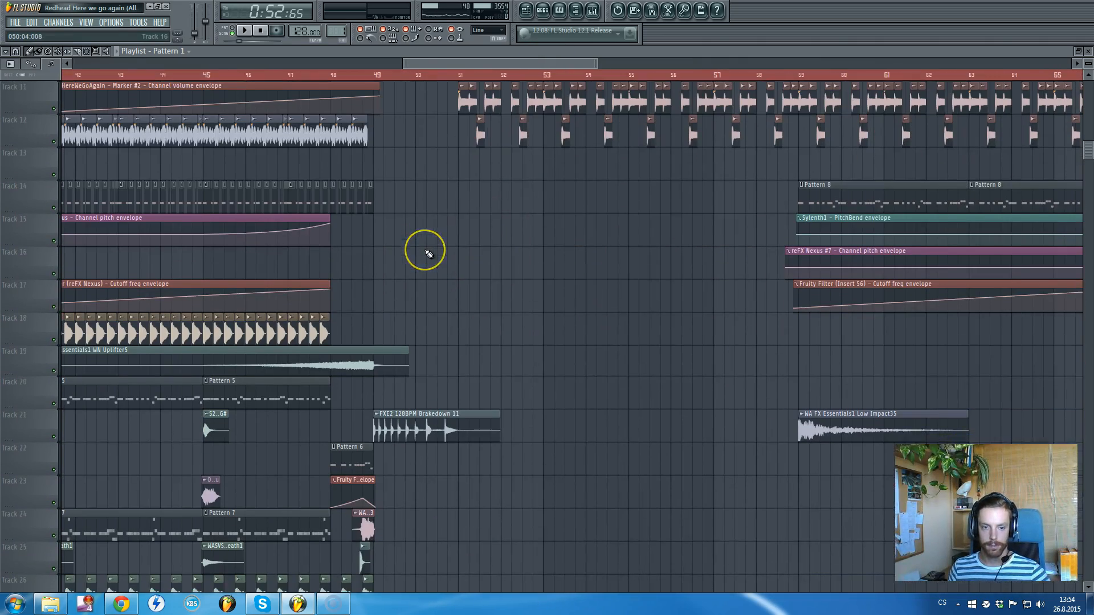
pyautogui.scroll(10, 427, 253)
pyautogui.keyDown('ctrl'); pyautogui.scroll(-3, 423, 253); pyautogui.keyUp('ctrl')
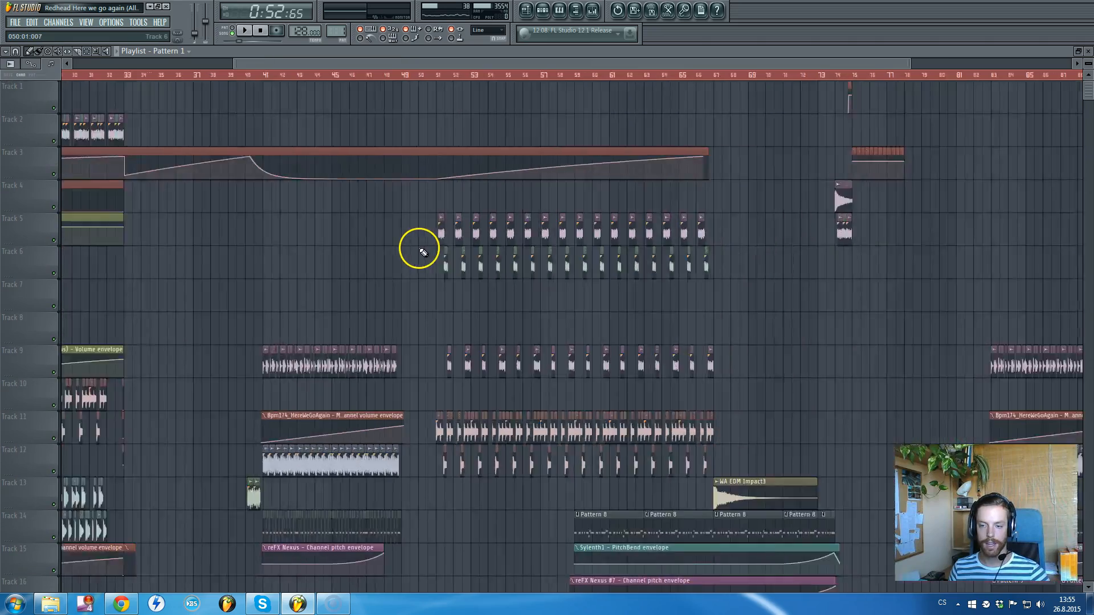
pyautogui.keyDown('ctrl'); pyautogui.scroll(-3, 421, 250); pyautogui.keyUp('ctrl')
pyautogui.scroll(-10, 681, 274)
pyautogui.keyDown('ctrl'); pyautogui.scroll(3, 694, 283); pyautogui.keyUp('ctrl')
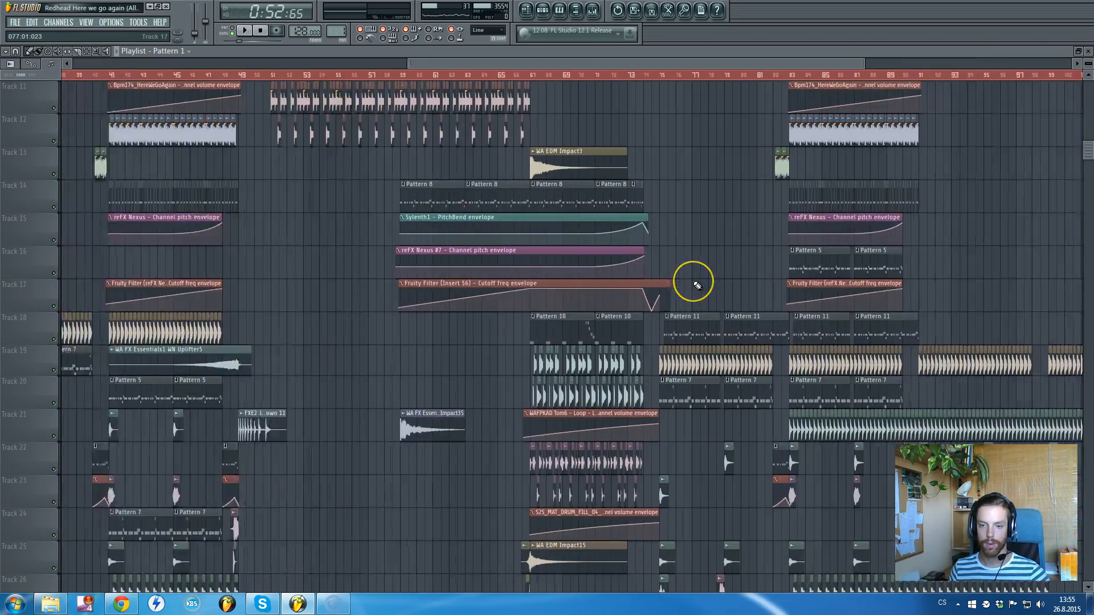
pyautogui.keyDown('ctrl'); pyautogui.scroll(1, 698, 285); pyautogui.keyUp('ctrl')
pyautogui.keyDown('ctrl'); pyautogui.scroll(3, 697, 285); pyautogui.keyUp('ctrl')
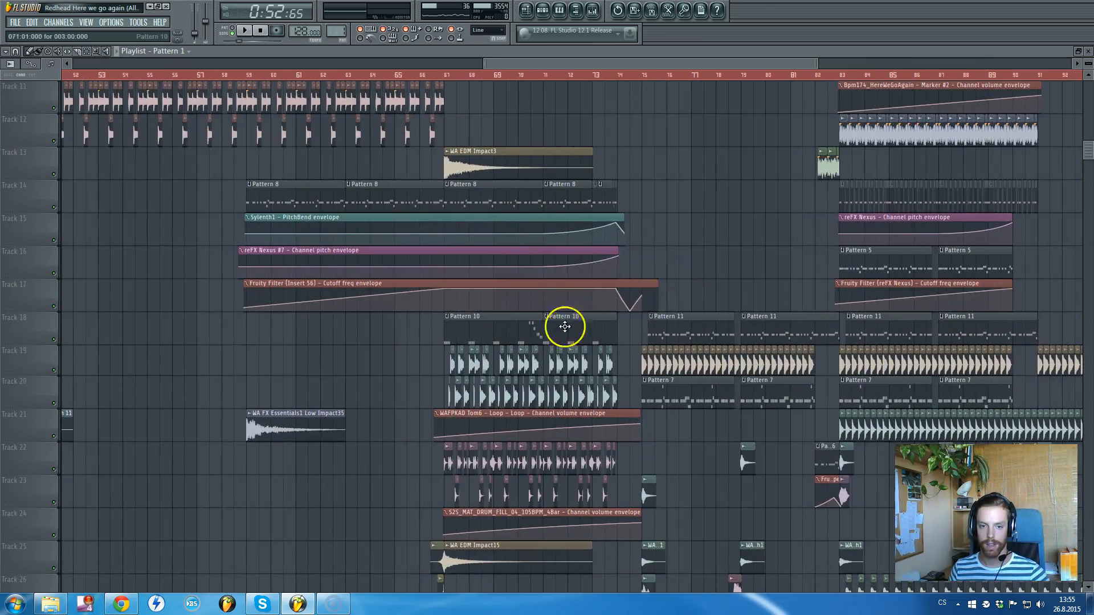
# Examine the clips around bars 51 to 67 and play the song from just before bar 59, where Pattern 8 begins.
pyautogui.moveTo(517, 64); pyautogui.dragTo(461, 66)
pyautogui.scroll(5, 421, 170)
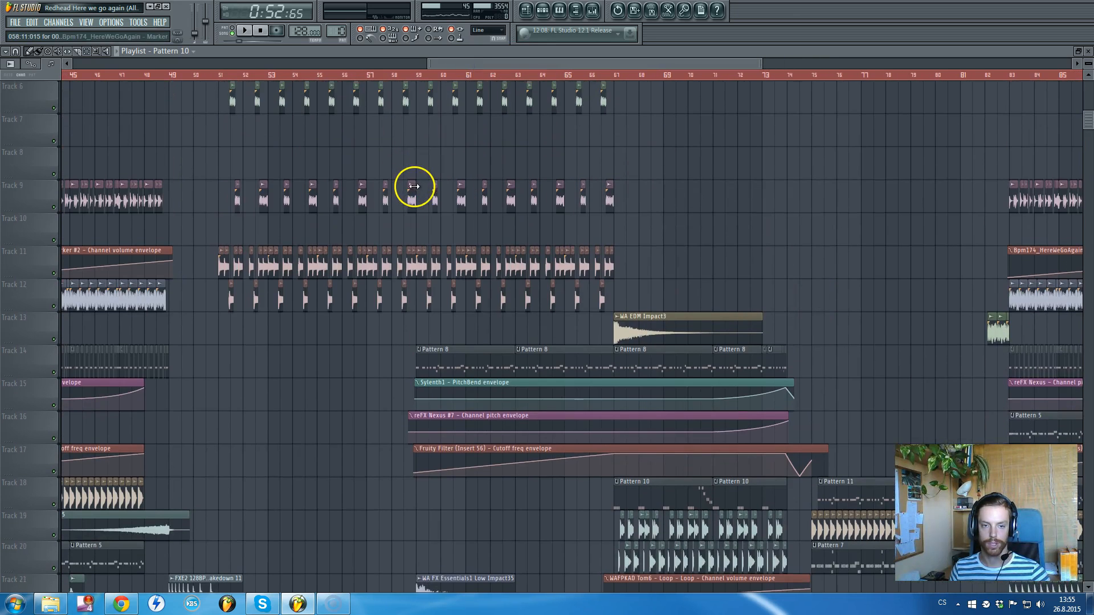
pyautogui.scroll(-7, 419, 180)
pyautogui.scroll(4, 434, 191)
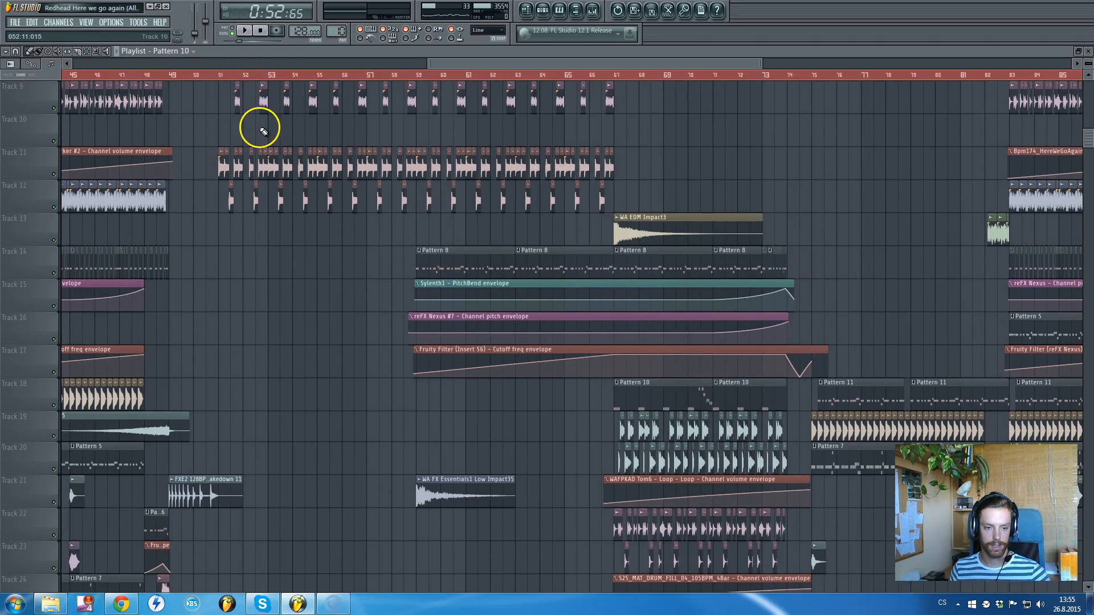
pyautogui.click(415, 75)
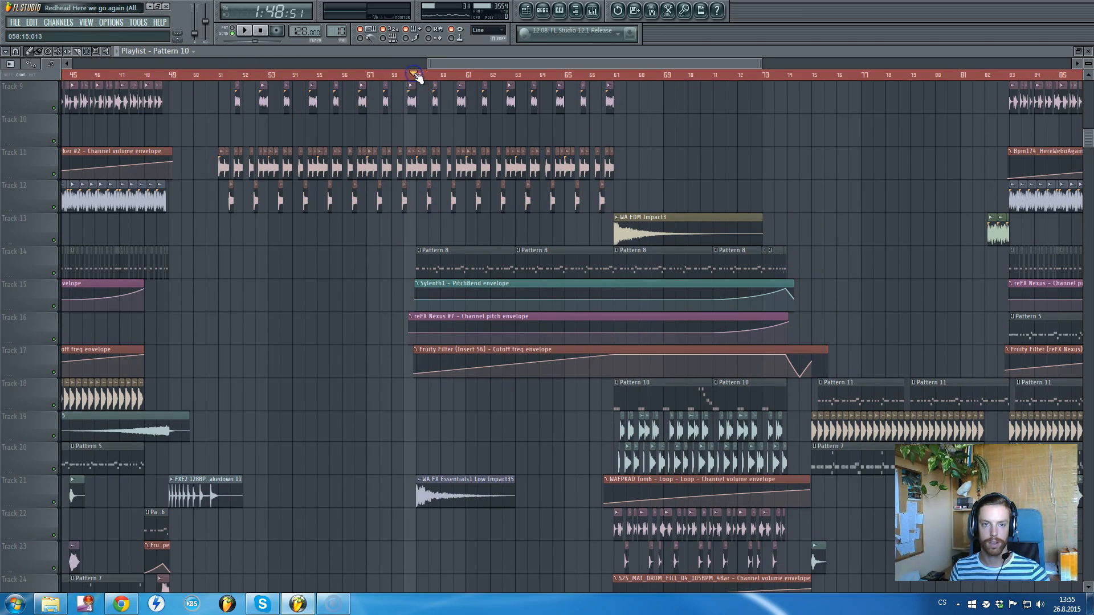
pyautogui.scroll(3, 450, 80)
pyautogui.scroll(4, 464, 166)
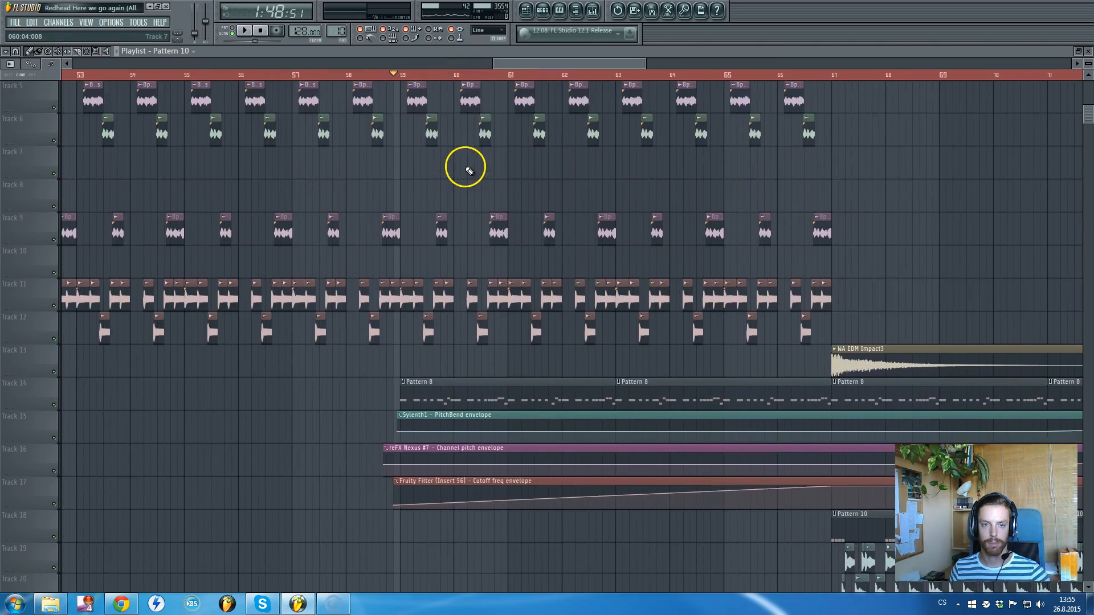
pyautogui.scroll(-4, 466, 168)
pyautogui.press('space')
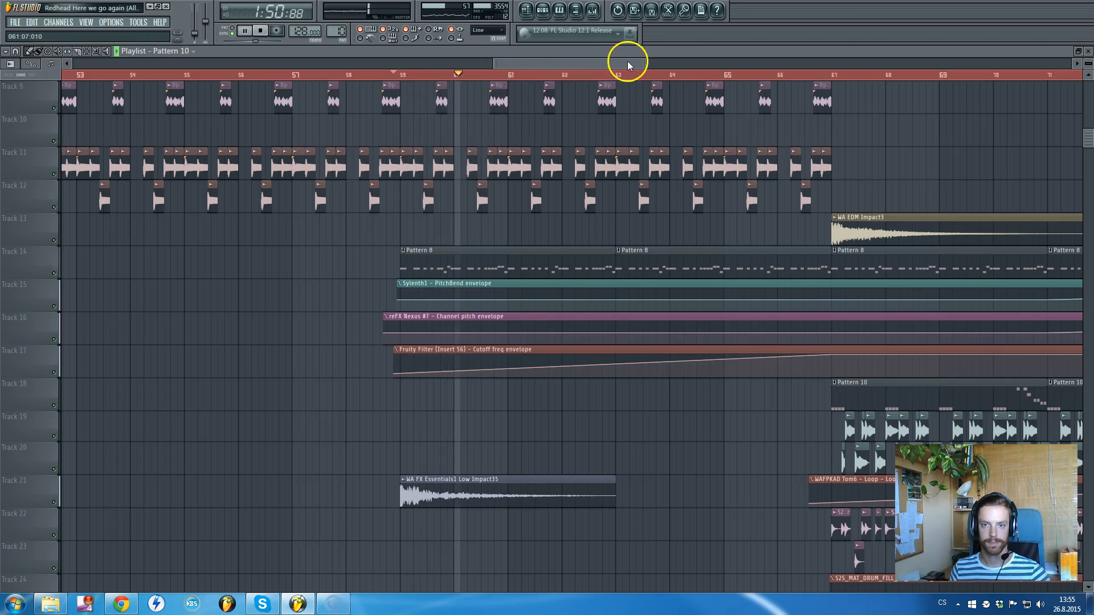
# Follow the playback from bar 59 onward and examine the clips on tracks 8 to 31 up to around bar 91.
pyautogui.scroll(-2, 589, 66)
pyautogui.scroll(-3, 610, 115)
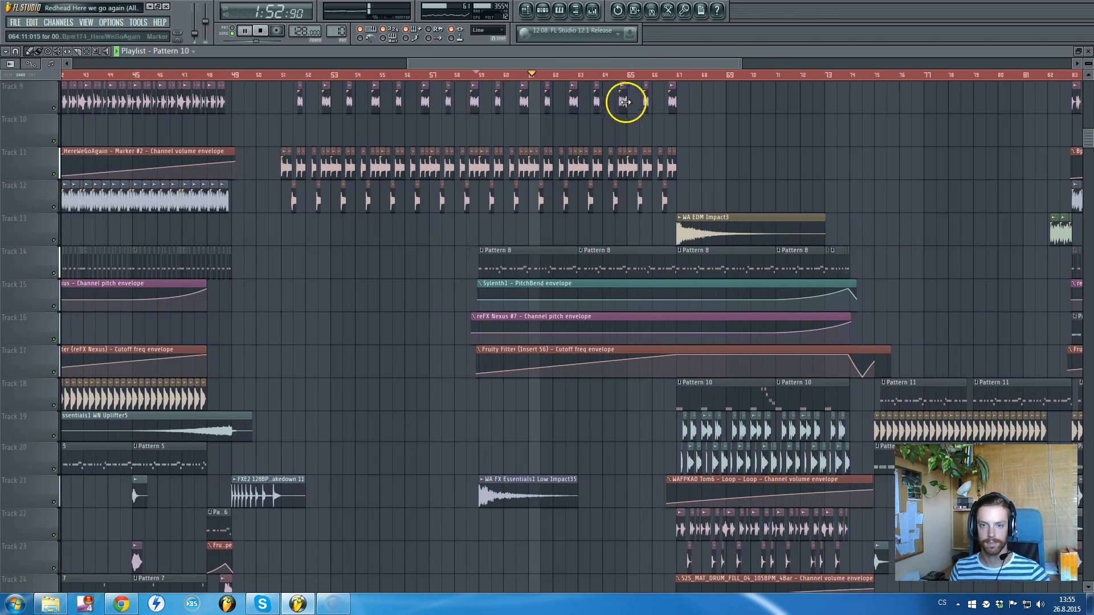
pyautogui.moveTo(642, 64); pyautogui.dragTo(676, 118)
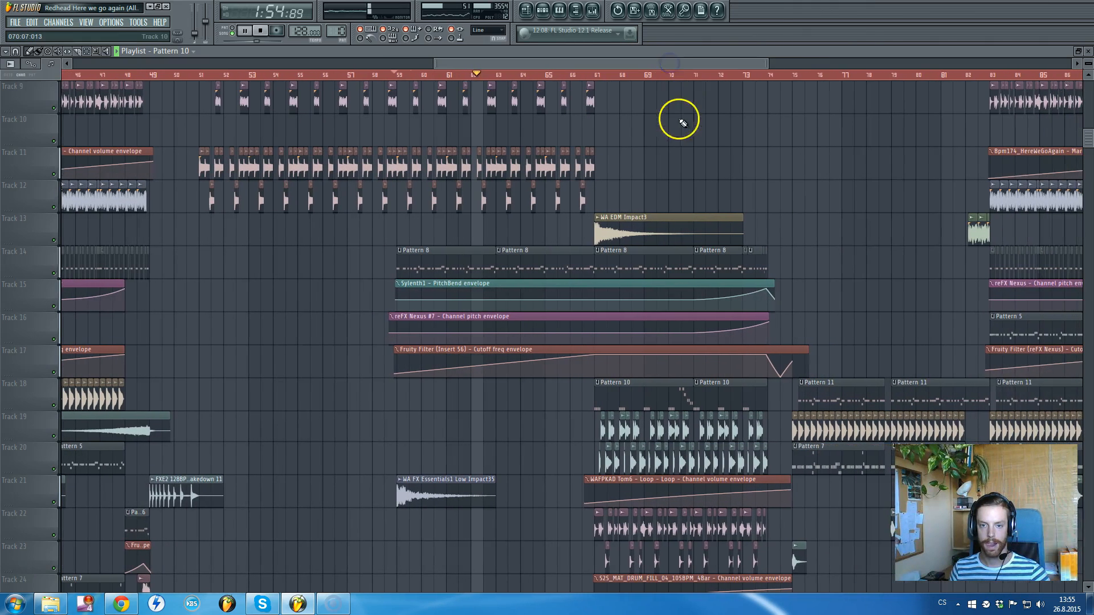
pyautogui.scroll(-4, 667, 147)
pyautogui.scroll(1, 934, 154)
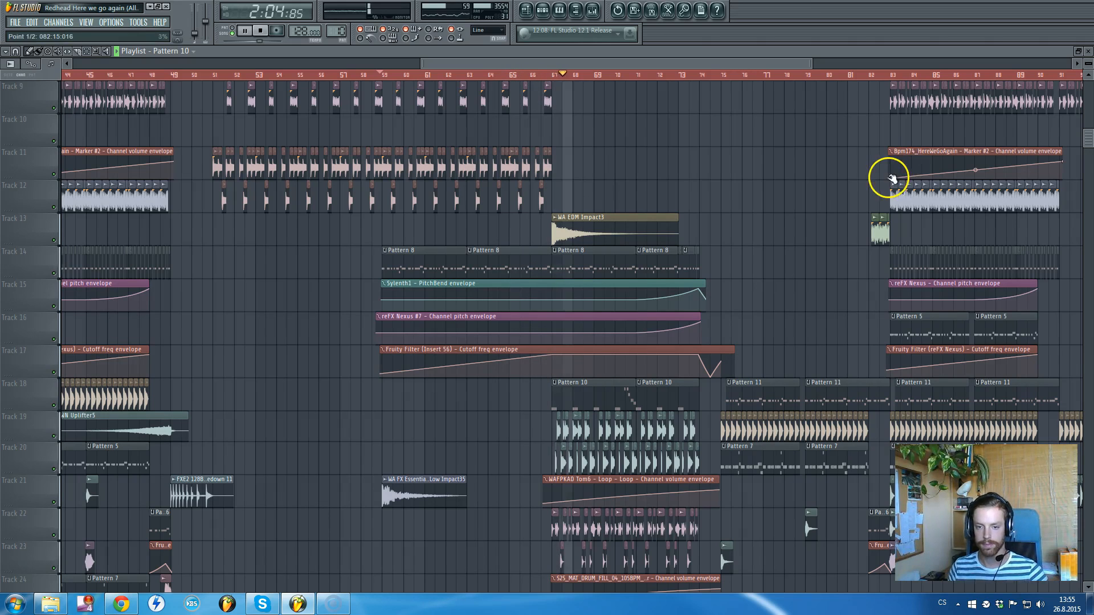
pyautogui.scroll(-7, 884, 174)
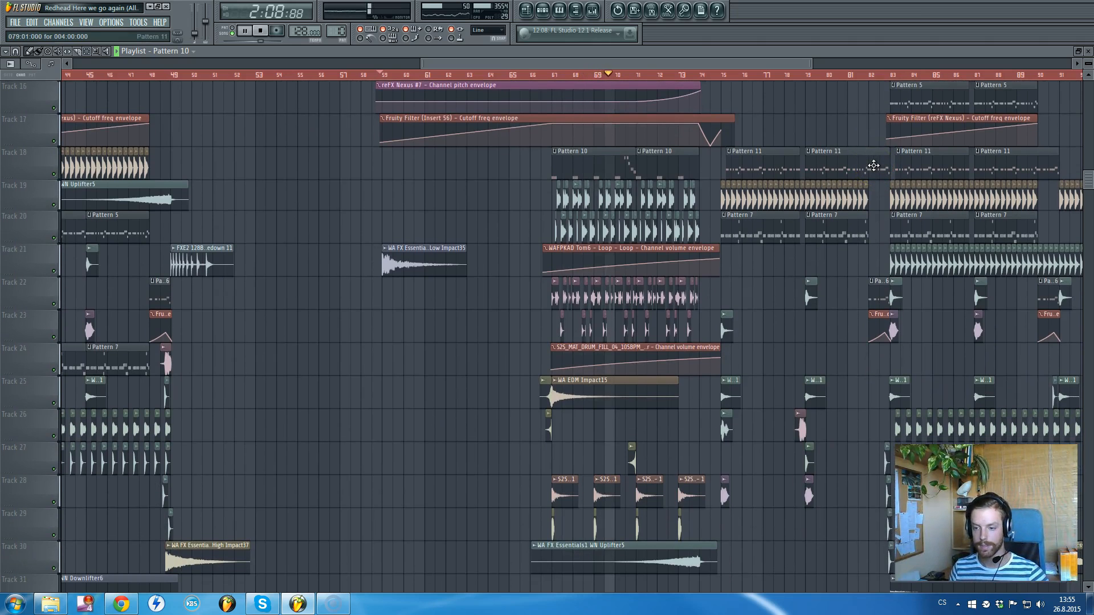
pyautogui.scroll(2, 875, 168)
pyautogui.scroll(3, 876, 169)
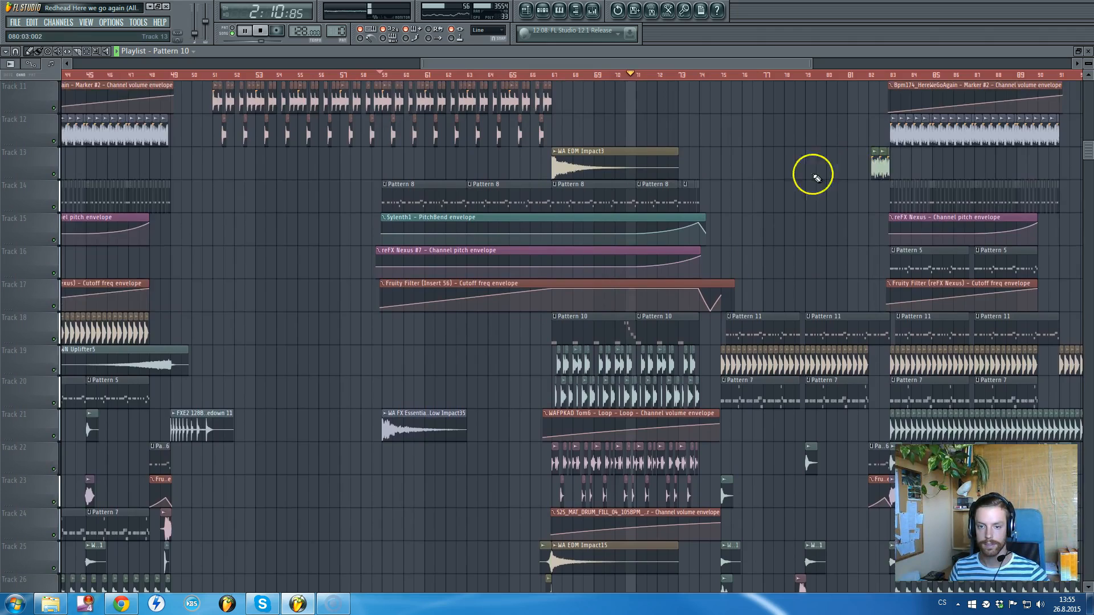
pyautogui.scroll(3, 800, 178)
pyautogui.scroll(2, 680, 192)
pyautogui.scroll(3, 694, 176)
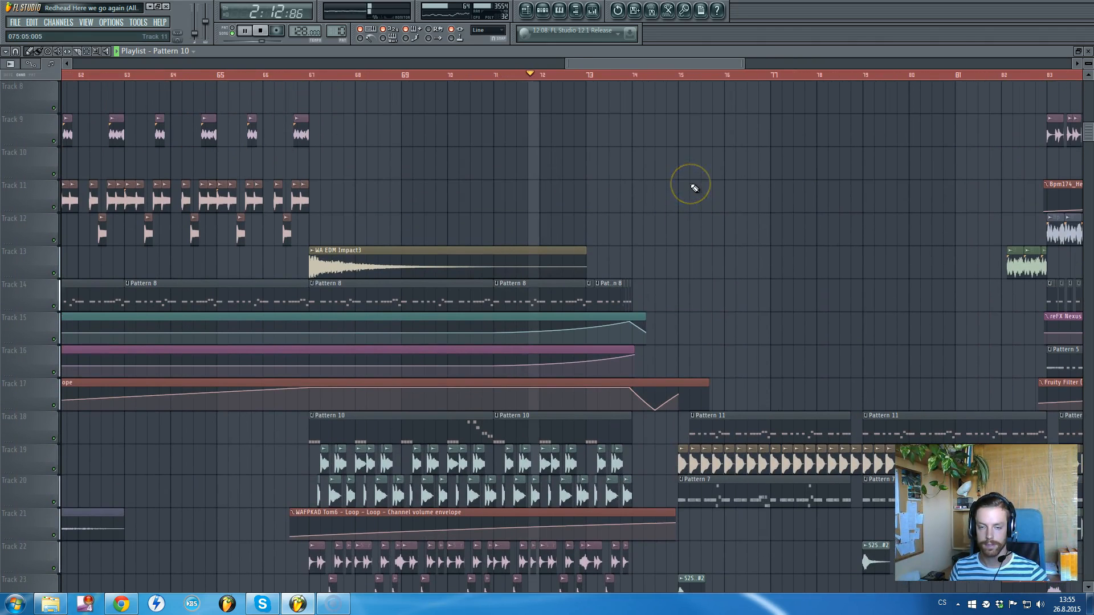
# Follow the playback past bar 75 across tracks 11 to 28, where Patterns 11 and 7 play, and stop it after bar 83.
pyautogui.scroll(-3, 694, 188)
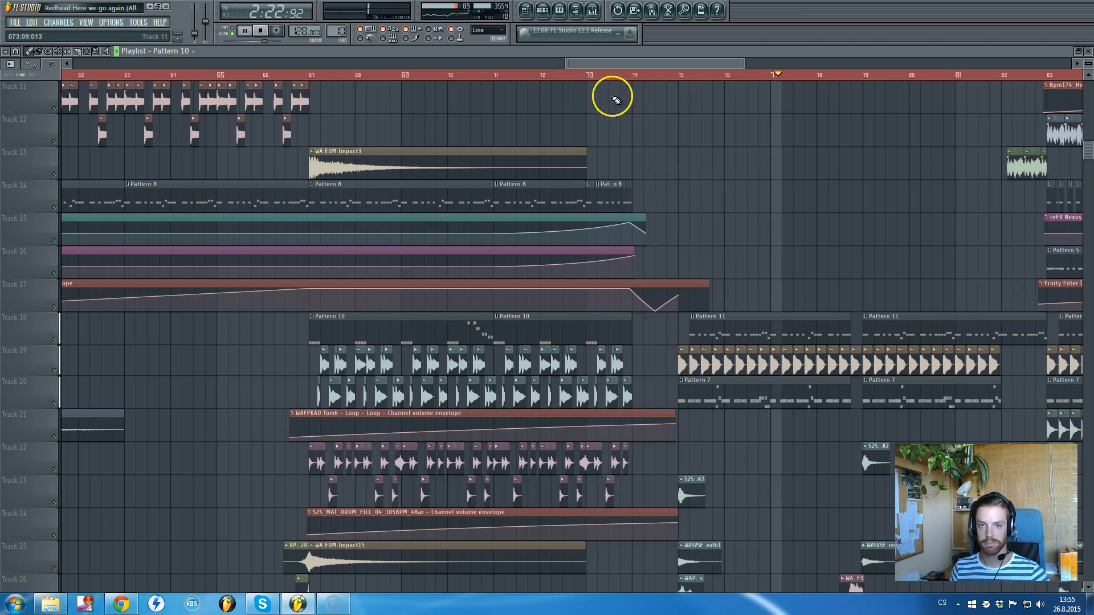
pyautogui.moveTo(605, 66); pyautogui.dragTo(651, 63)
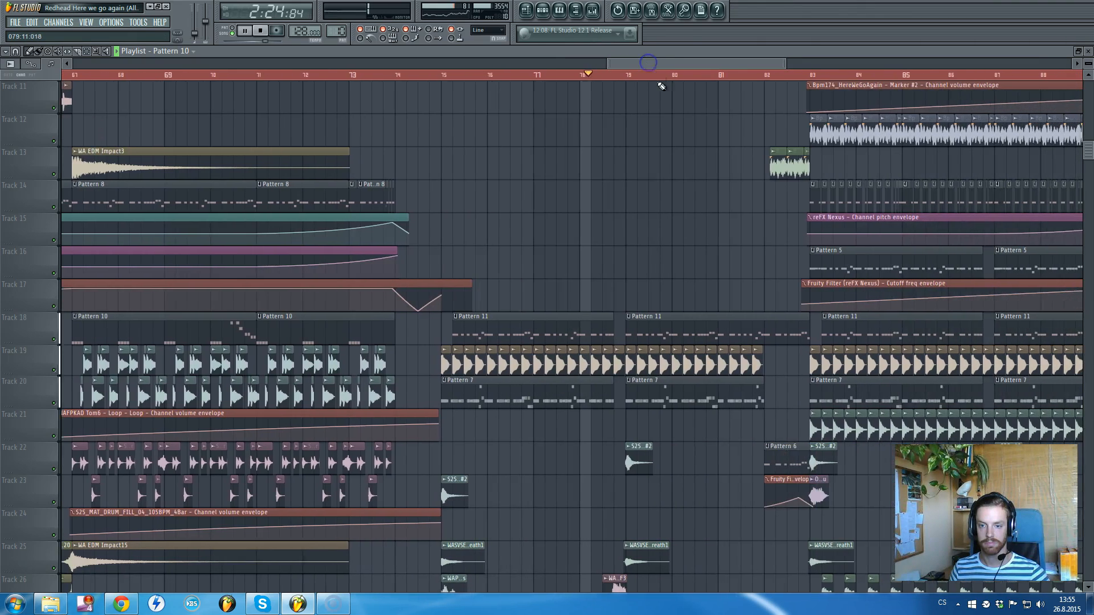
pyautogui.scroll(-2, 655, 113)
pyautogui.scroll(-1, 656, 113)
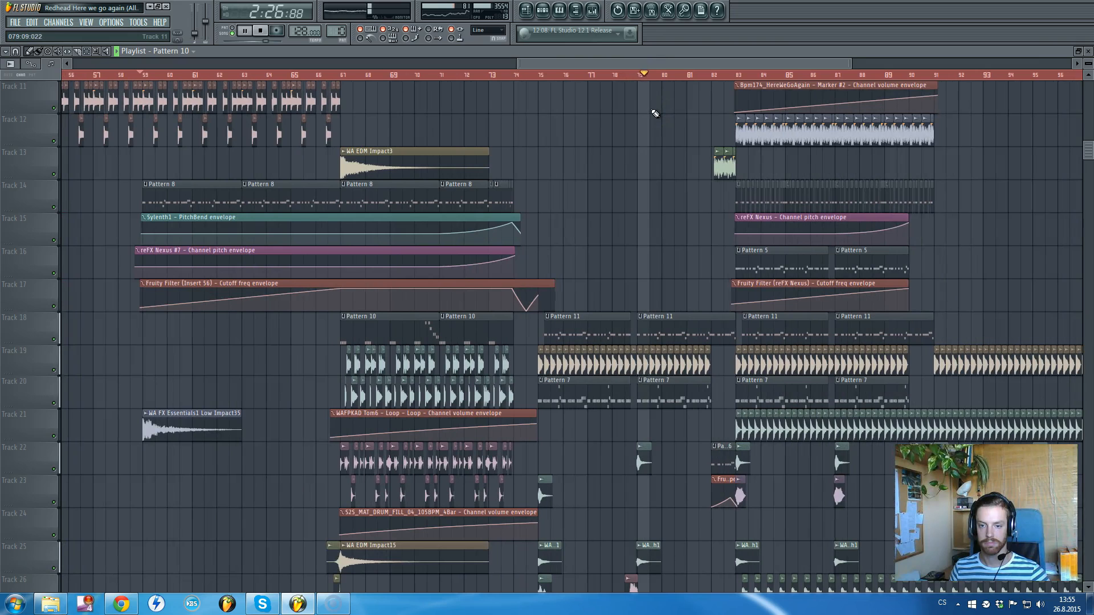
pyautogui.scroll(-3, 655, 113)
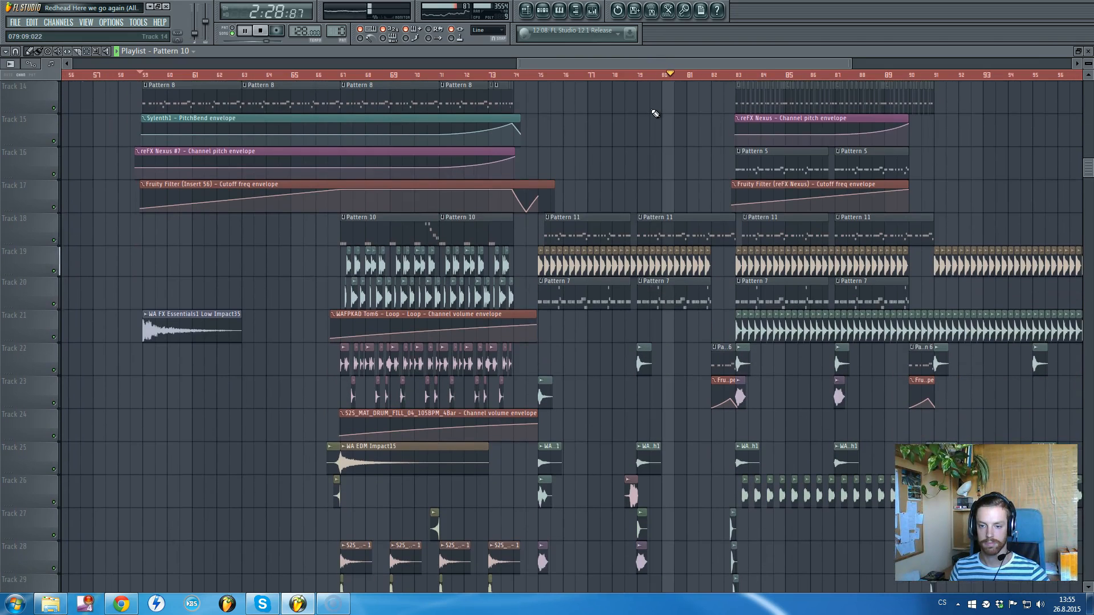
pyautogui.scroll(2, 655, 113)
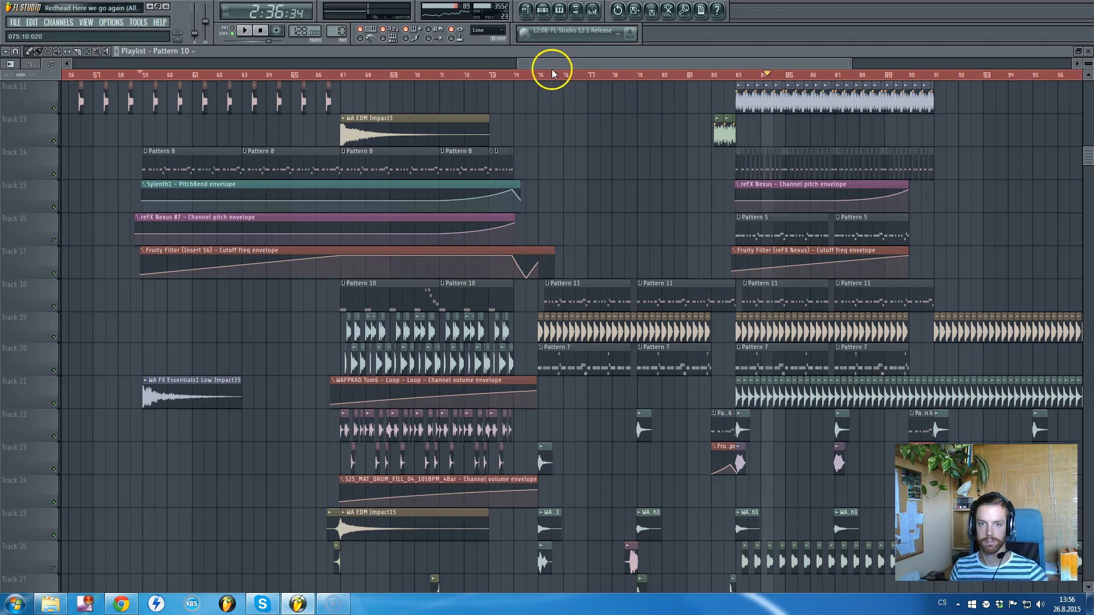
# Move the song position to just before bar 67 and examine the clips that start there on tracks 10 to 27.
pyautogui.moveTo(540, 64); pyautogui.dragTo(524, 65)
pyautogui.click(314, 98)
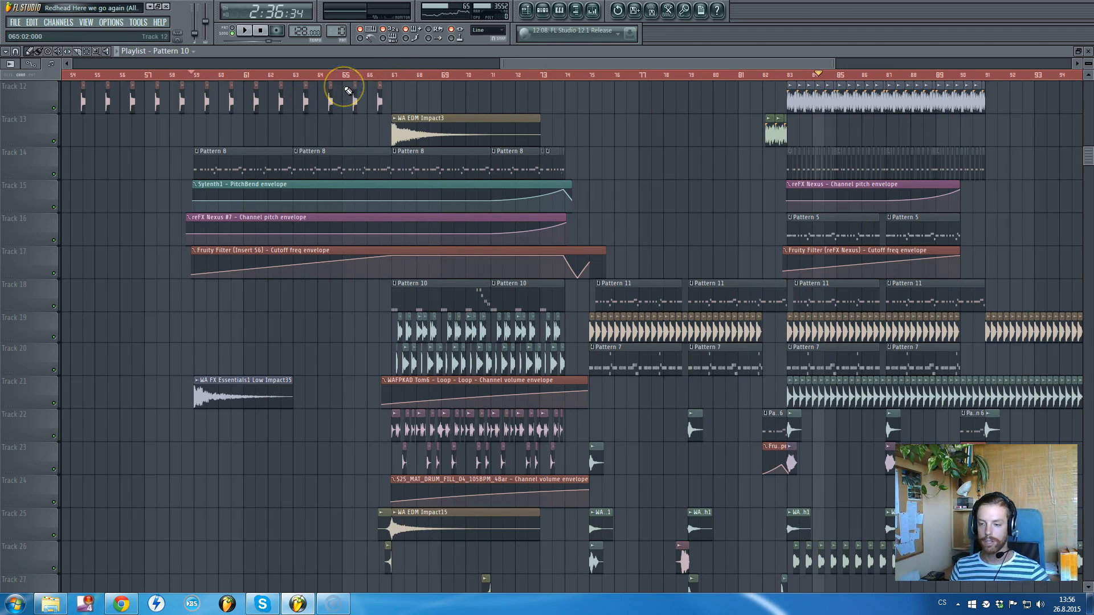
pyautogui.click(379, 76)
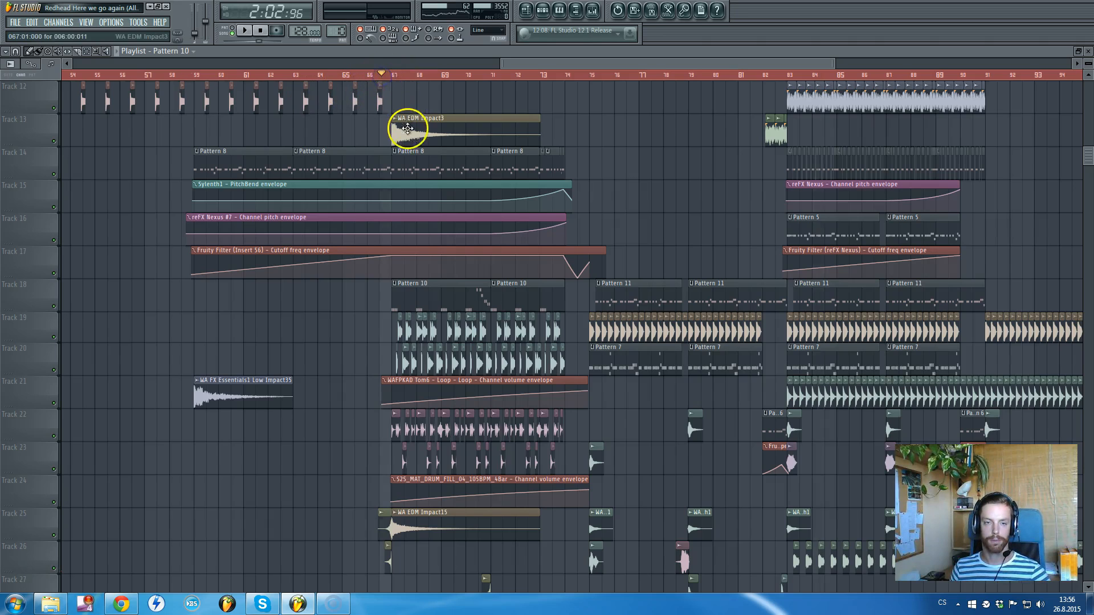
pyautogui.scroll(1, 408, 131)
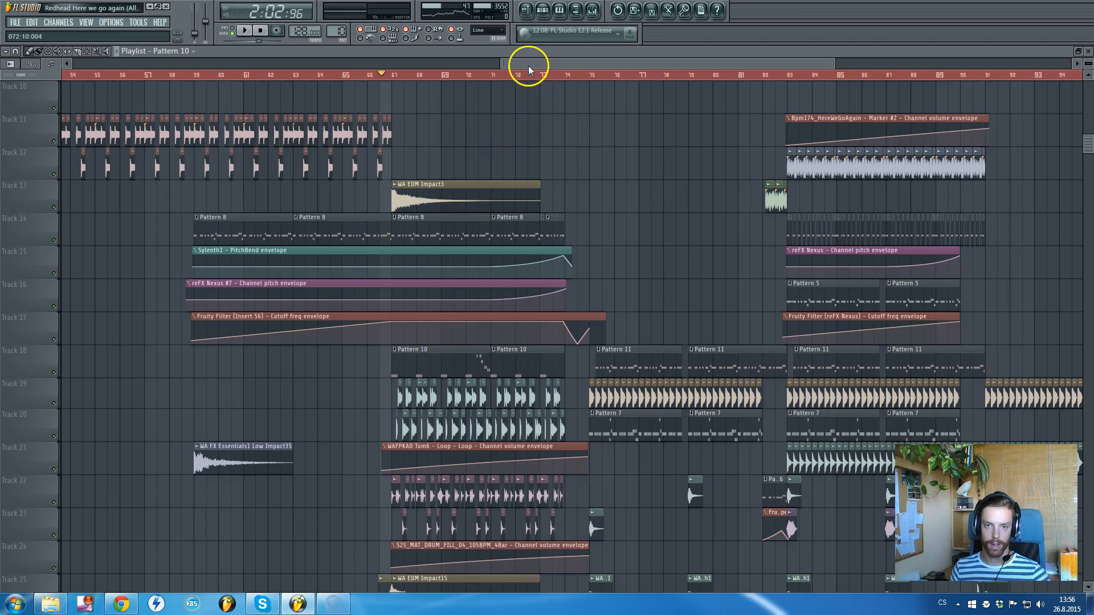
pyautogui.moveTo(529, 70); pyautogui.dragTo(493, 69)
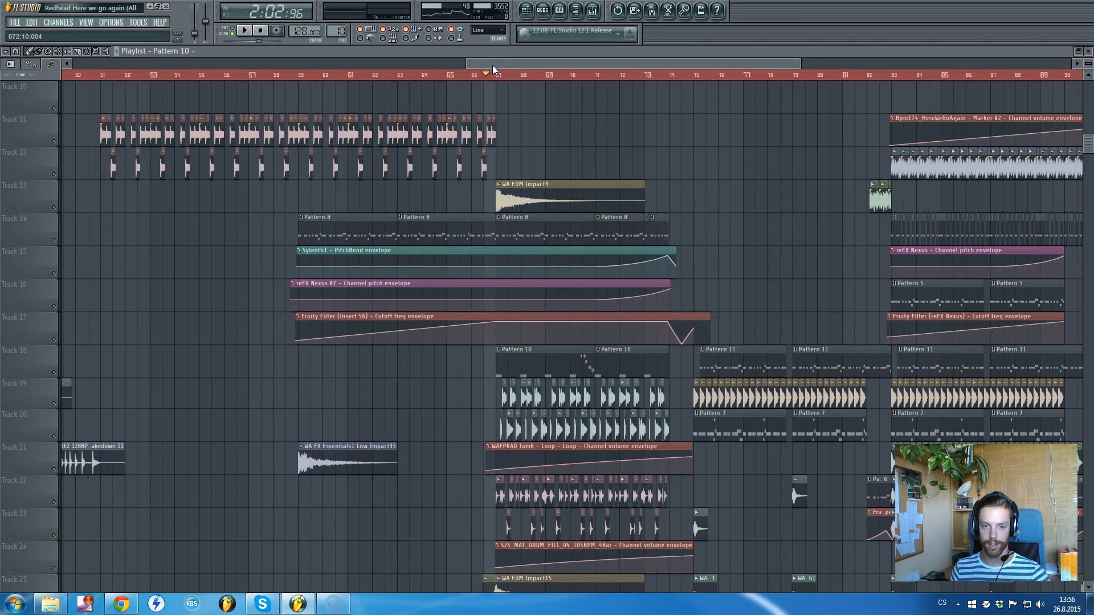
pyautogui.scroll(-2, 502, 102)
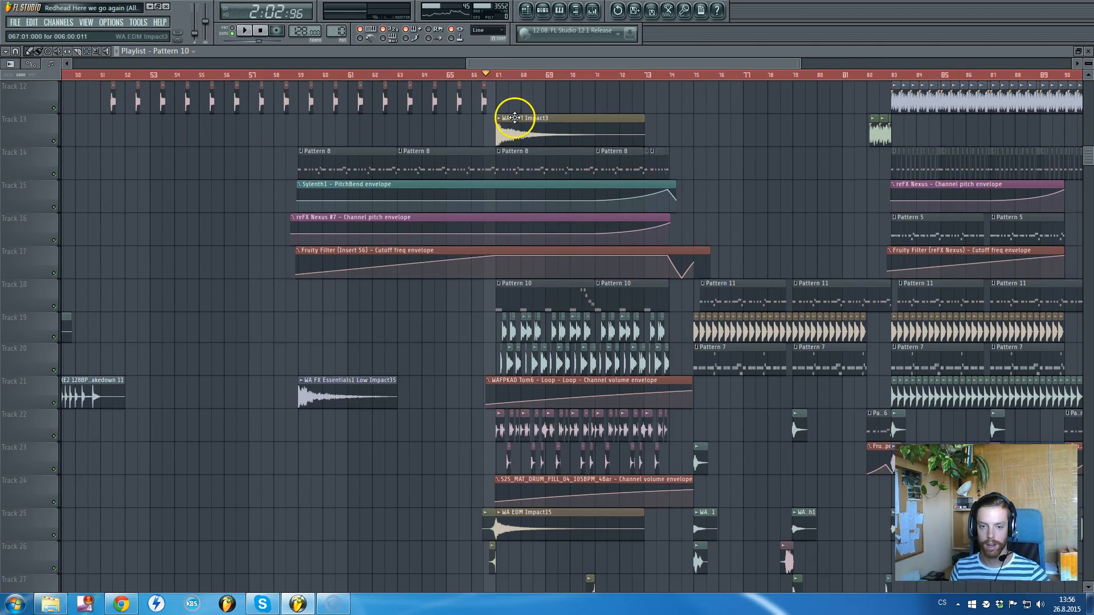
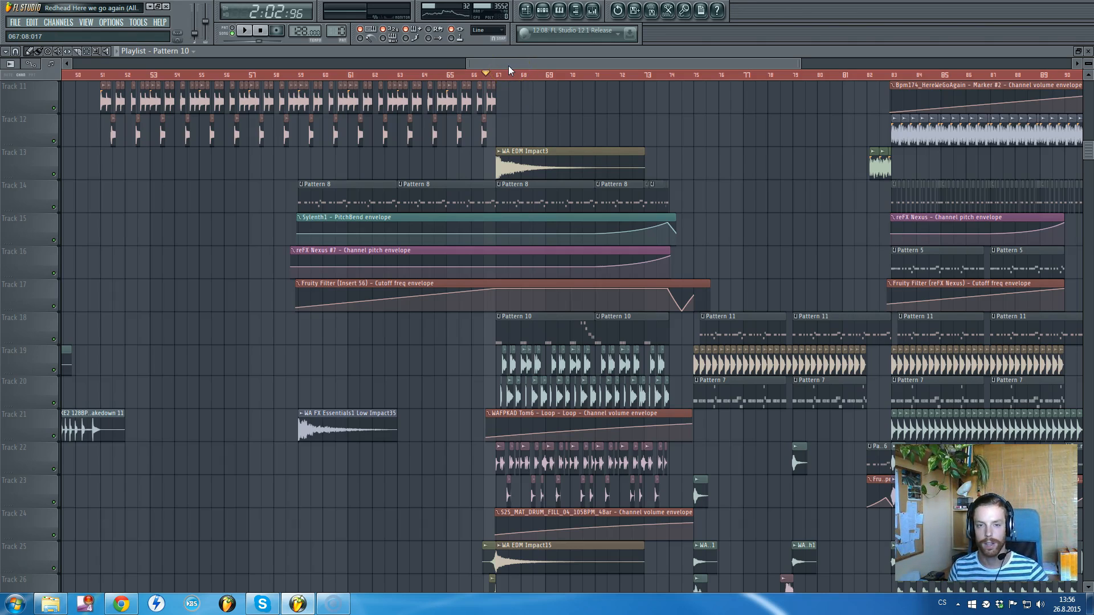
# Move the song position to just before bar 59 and bring up the channels used by Pattern 8 on track 14.
pyautogui.click(295, 76)
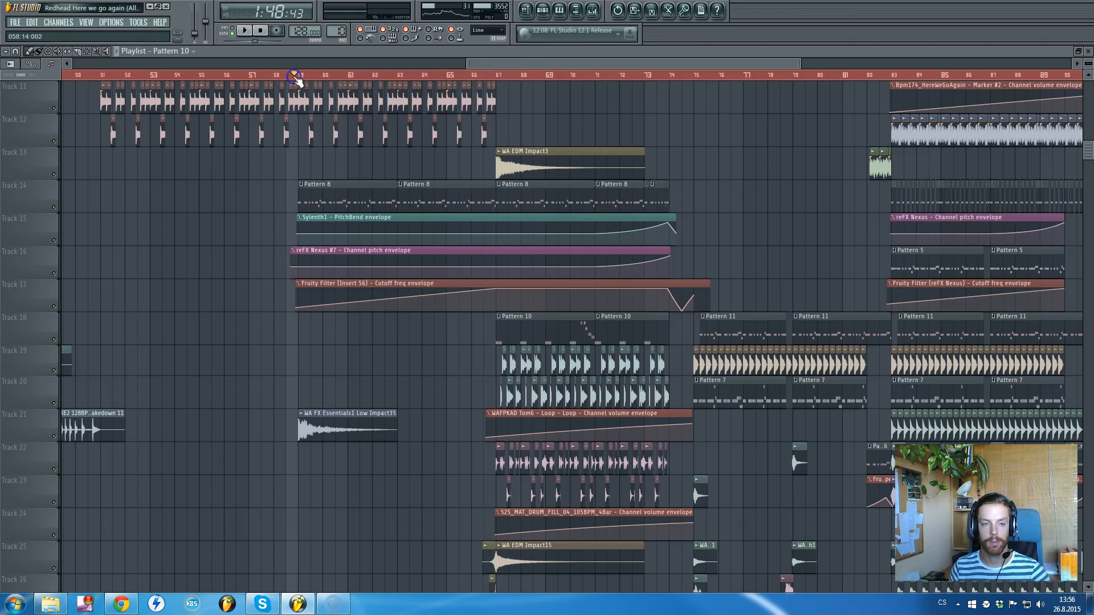
pyautogui.scroll(4, 346, 143)
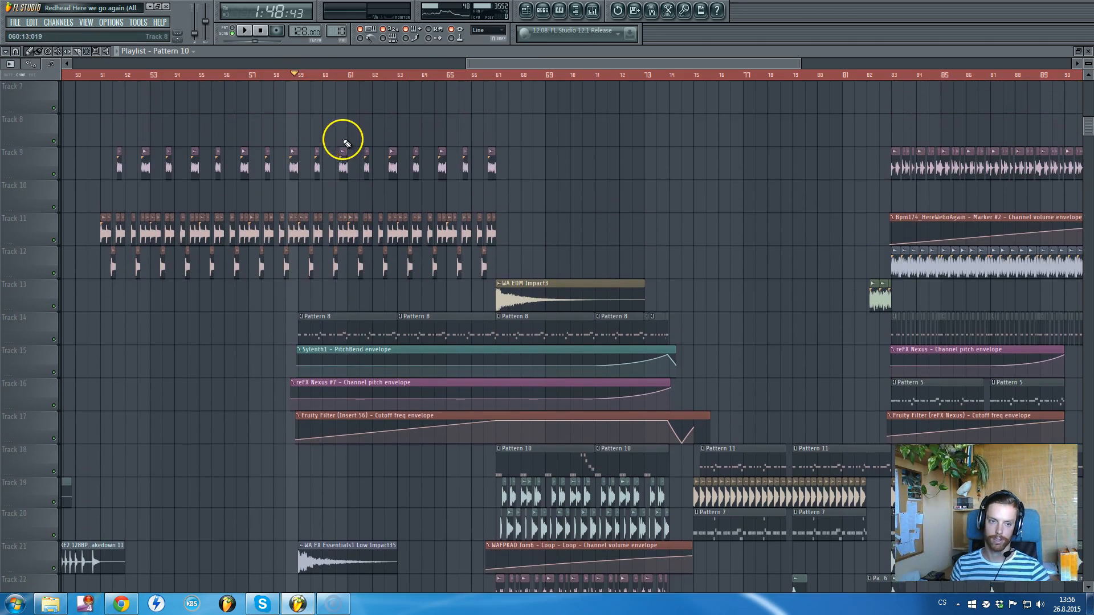
pyautogui.scroll(-3, 346, 135)
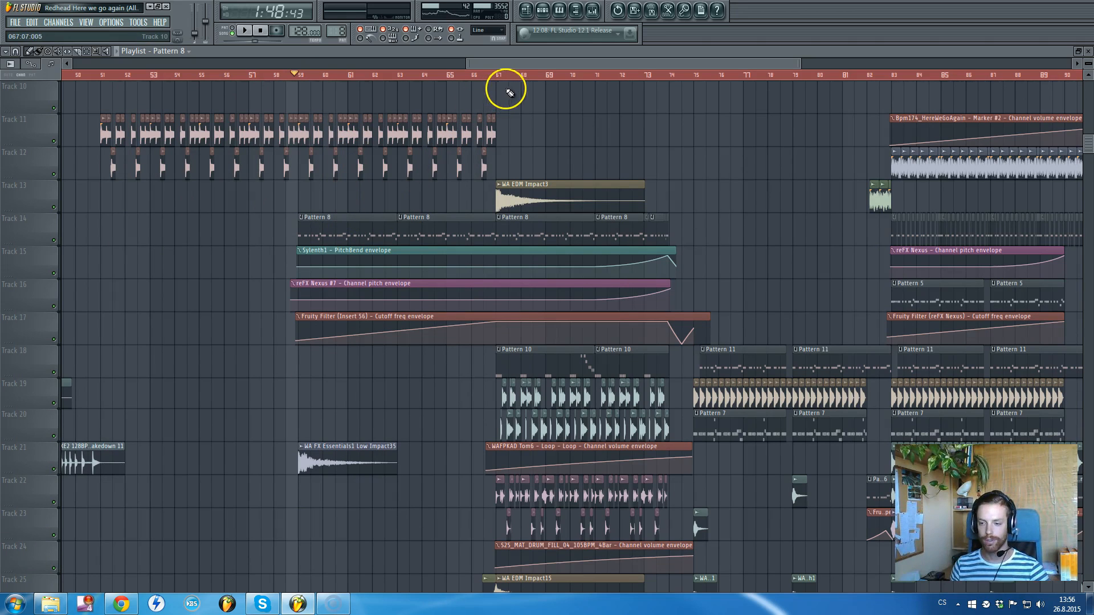
pyautogui.doubleClick(362, 221)
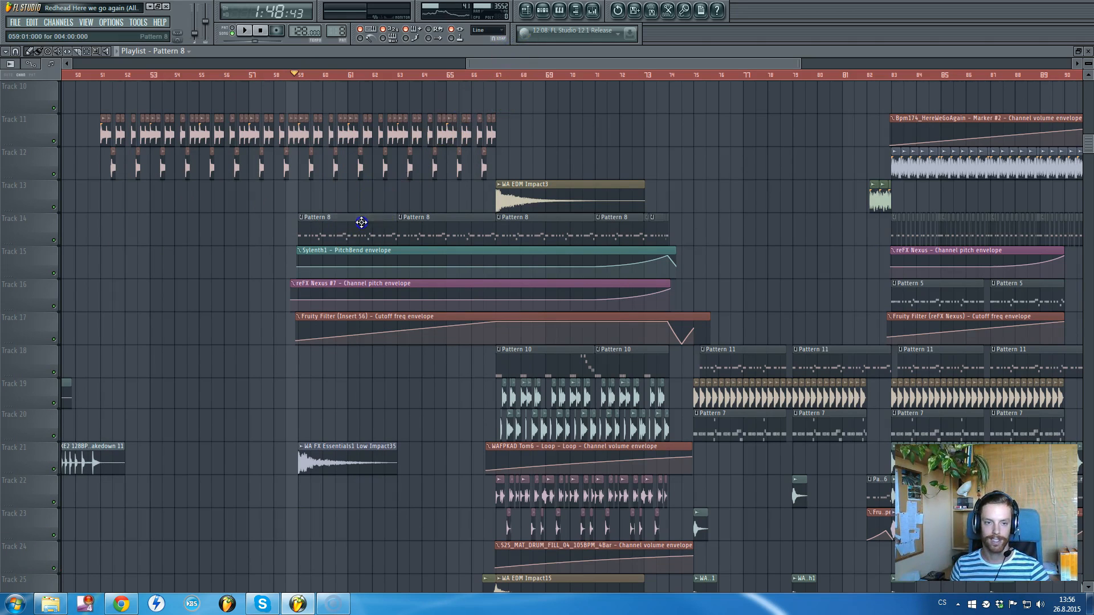
pyautogui.rightClick(401, 54)
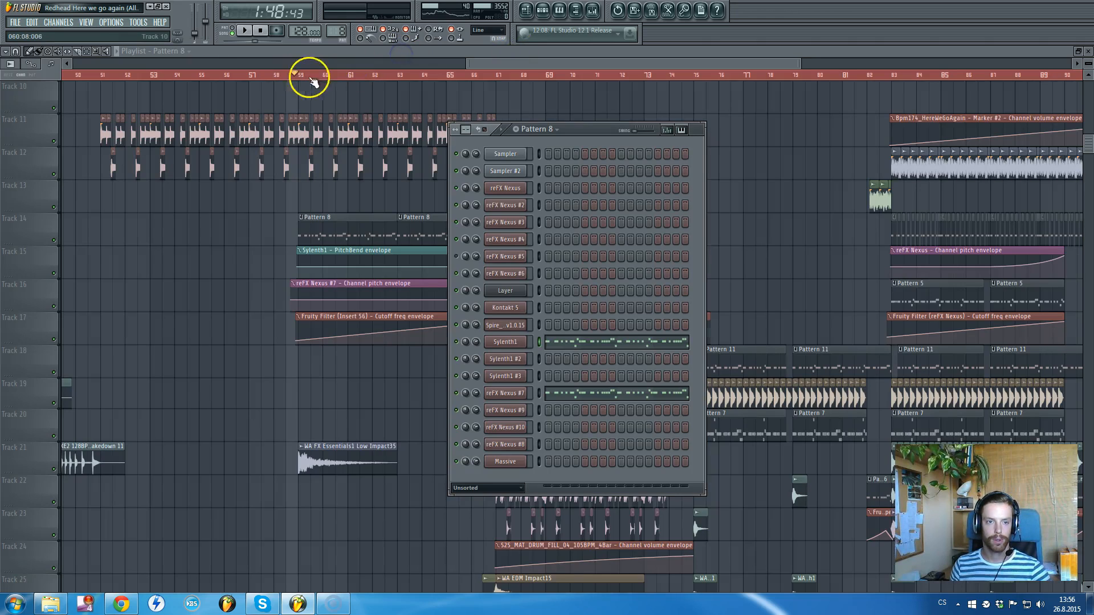
# Examine the build-up's clips and the volume, pitch and filter envelopes on tracks 5 to 47 between bars 59 and 75.
pyautogui.moveTo(477, 65); pyautogui.dragTo(409, 67)
pyautogui.scroll(8, 532, 184)
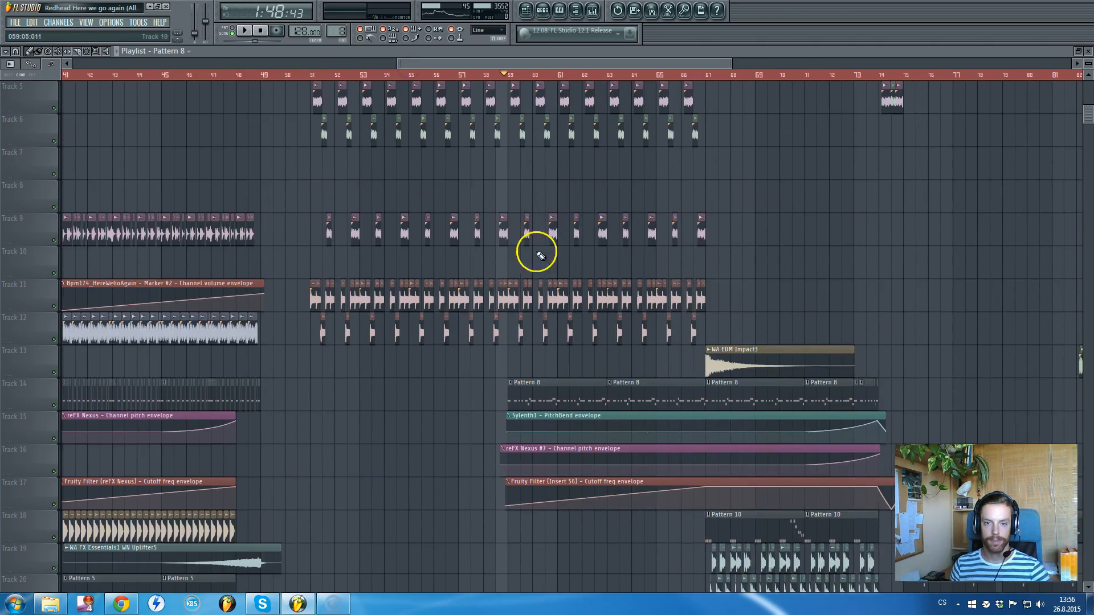
pyautogui.scroll(-20, 546, 342)
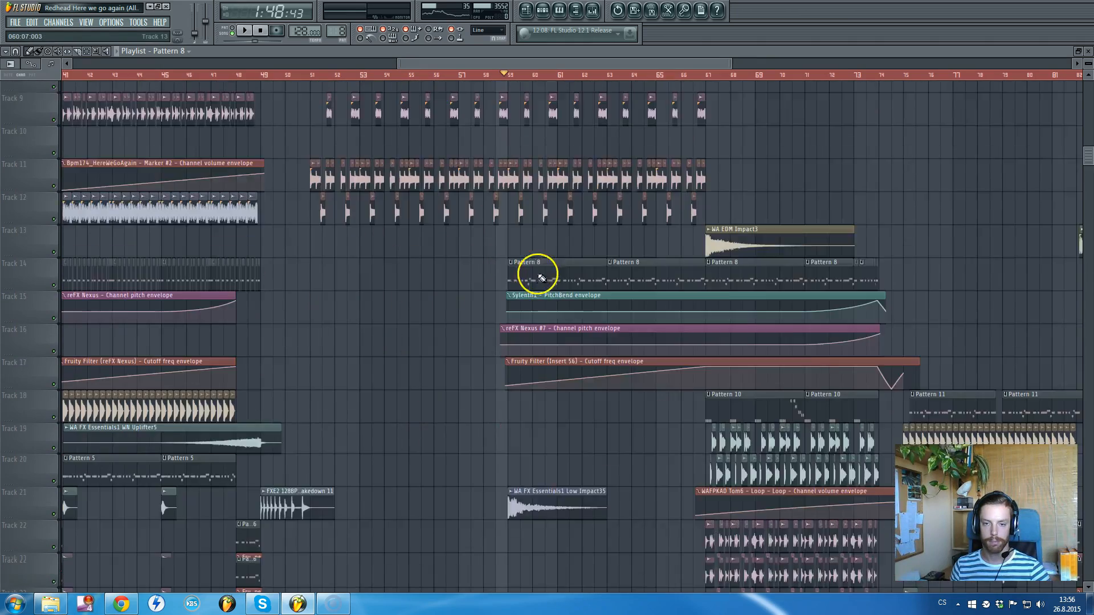
pyautogui.scroll(-5, 553, 336)
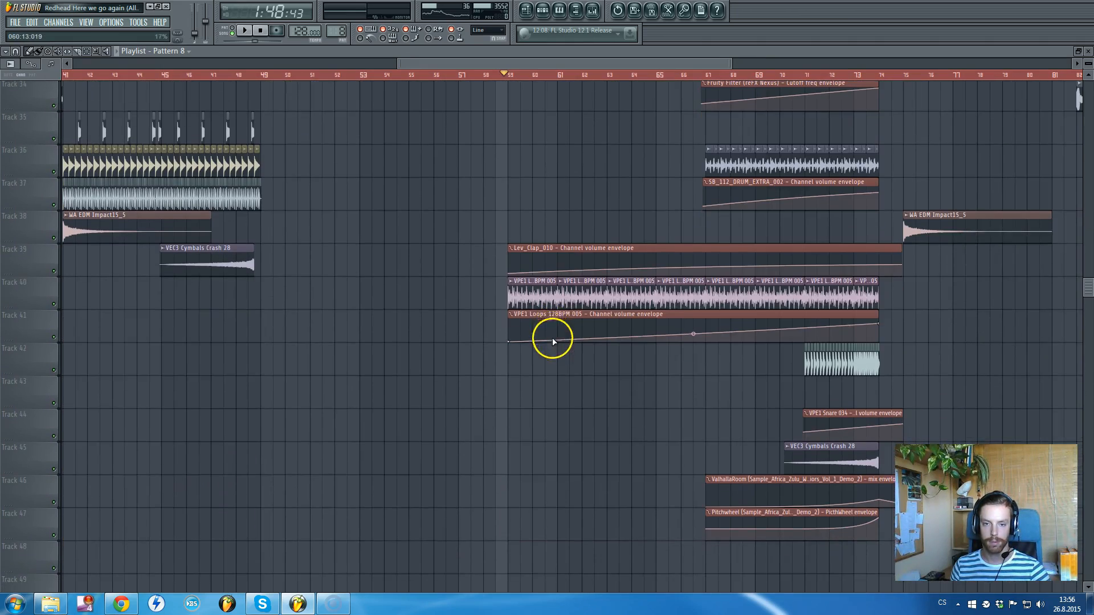
pyautogui.scroll(-2, 569, 305)
pyautogui.scroll(2, 815, 323)
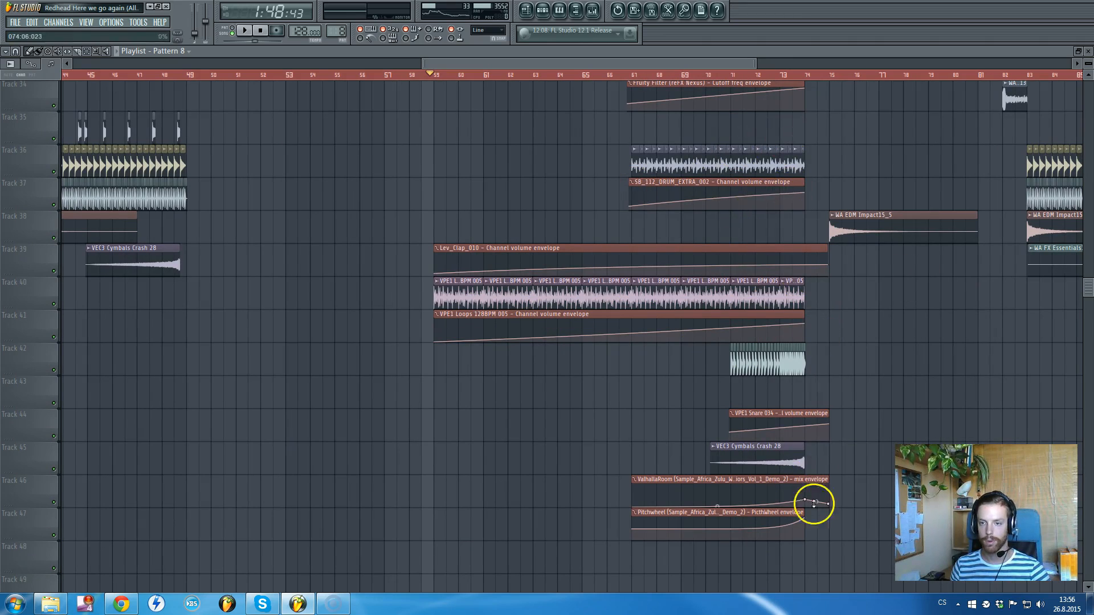
pyautogui.scroll(10, 779, 227)
pyautogui.scroll(3, 816, 371)
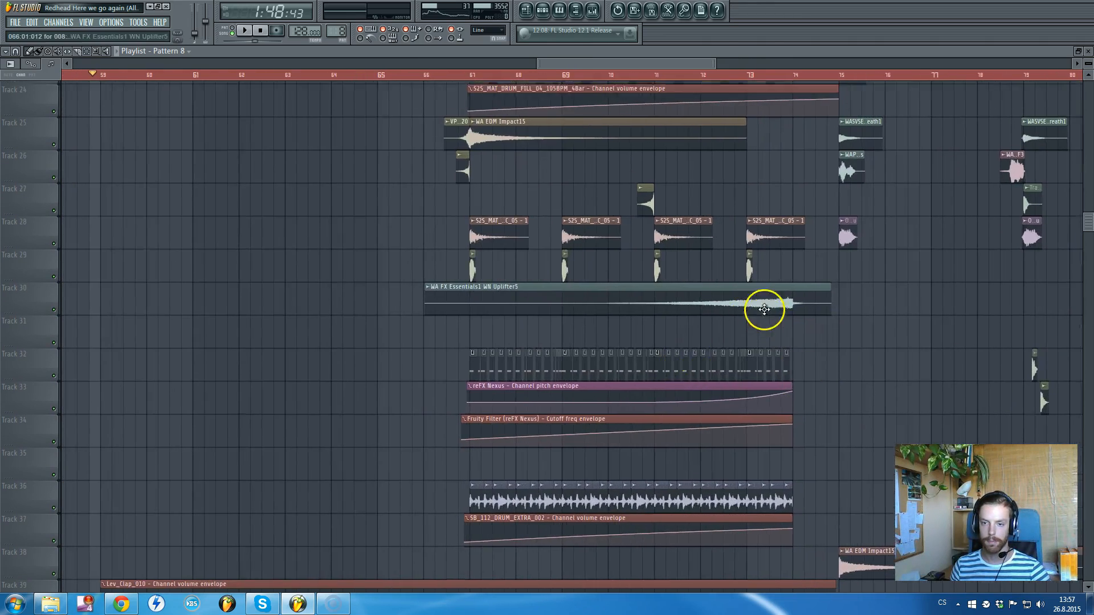
pyautogui.scroll(13, 765, 309)
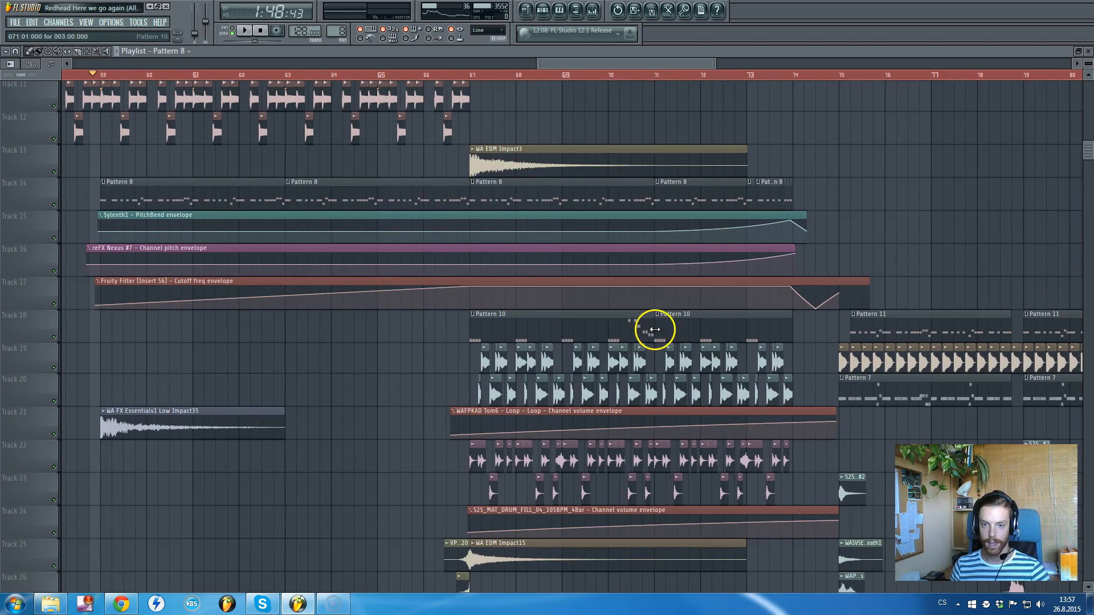
pyautogui.scroll(1, 292, 266)
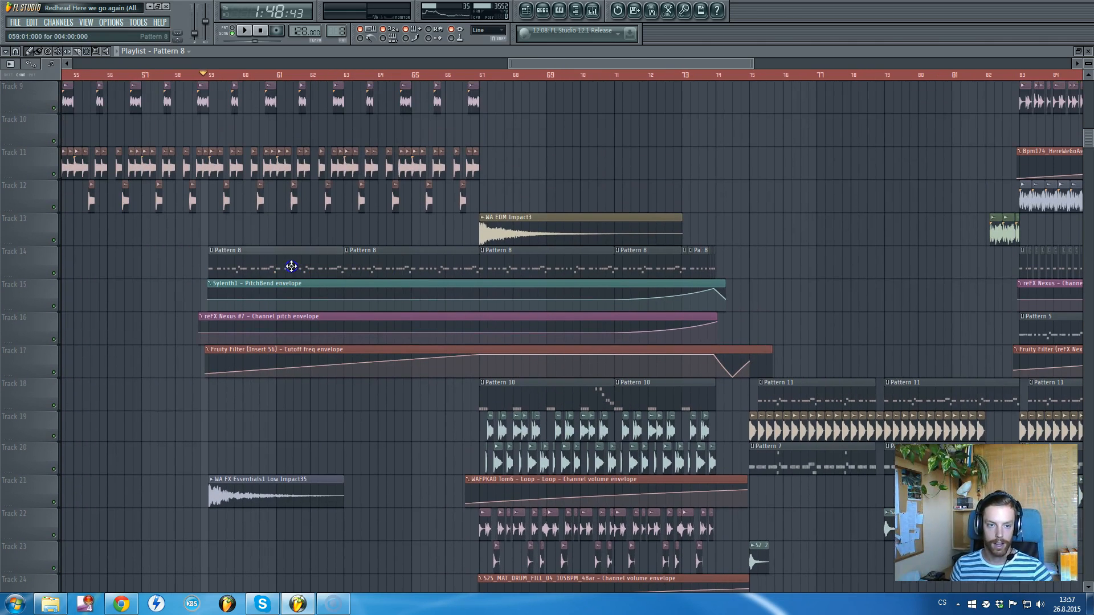
# Show the channels of Pattern 8 and audition the Sylenth1 and reFX Nexus #7 pattern on its own.
pyautogui.rightClick(399, 51)
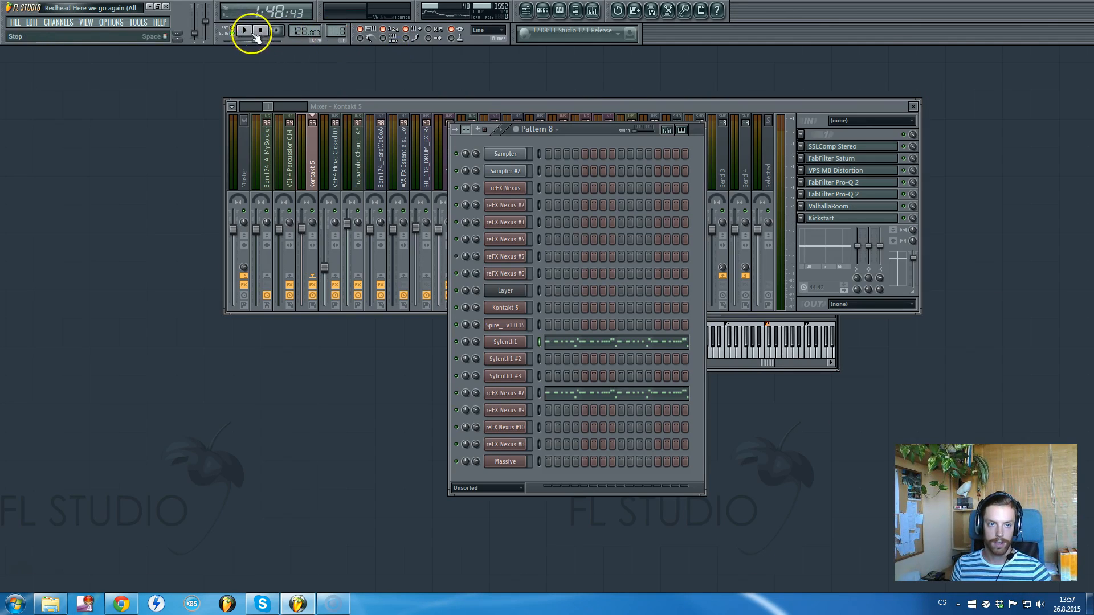
pyautogui.press('space')
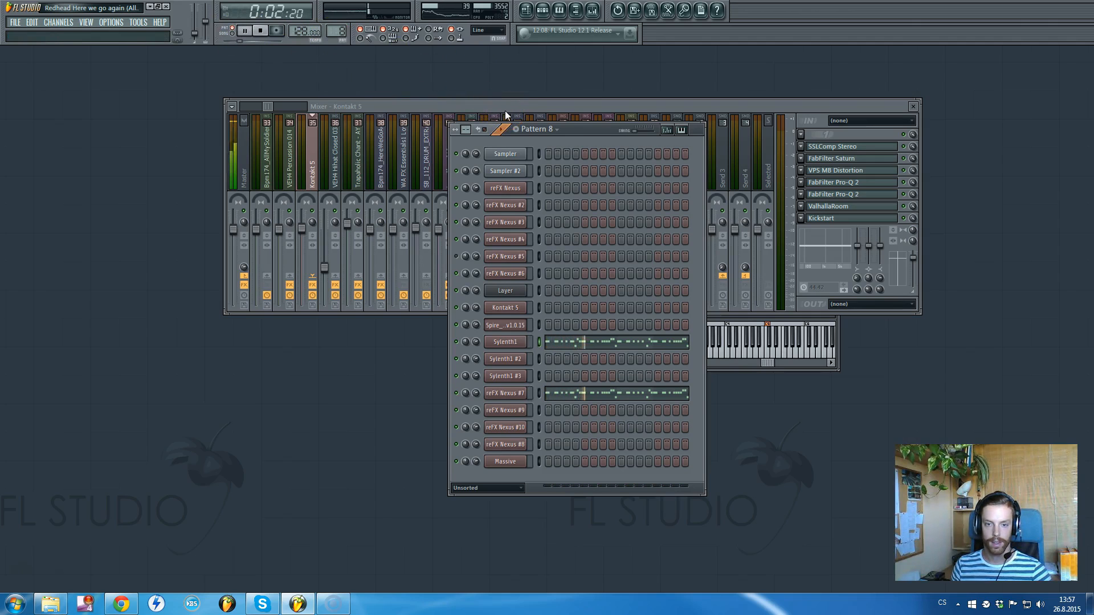
pyautogui.press('space')
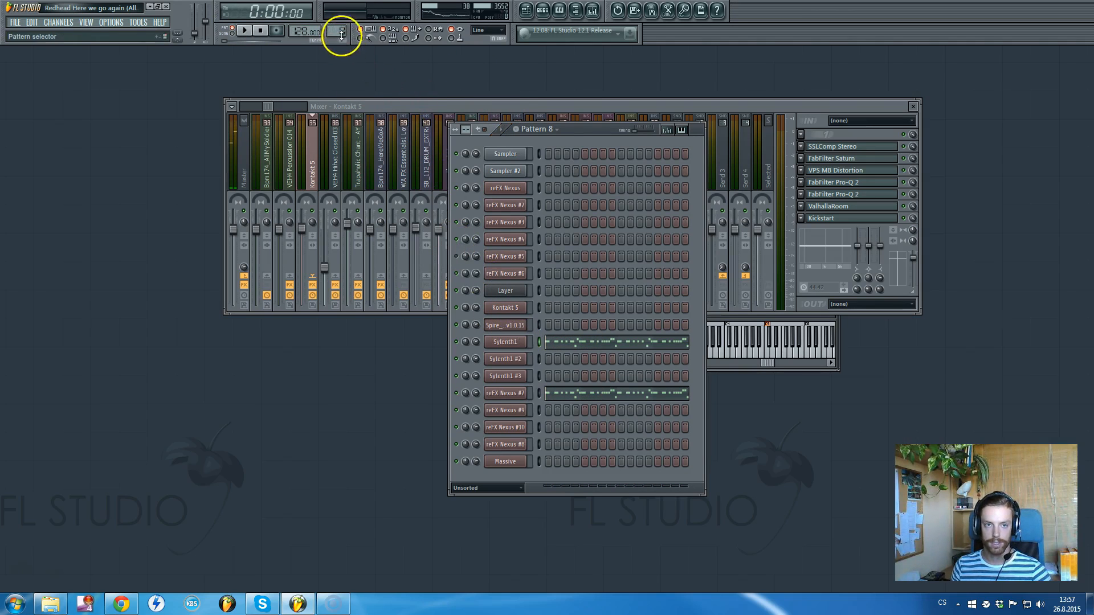
# Return to the playlist and examine the Fruity Filter (Insert 56) cutoff frequency envelope on track 17 and the clips above it.
pyautogui.press('F5')
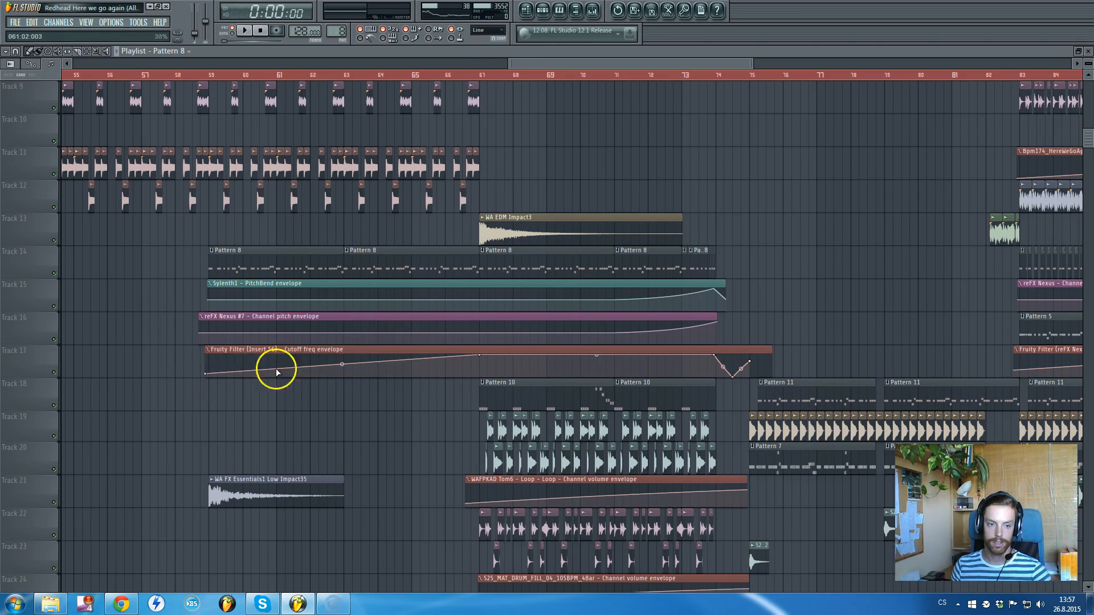
pyautogui.moveTo(340, 367); pyautogui.dragTo(342, 362)
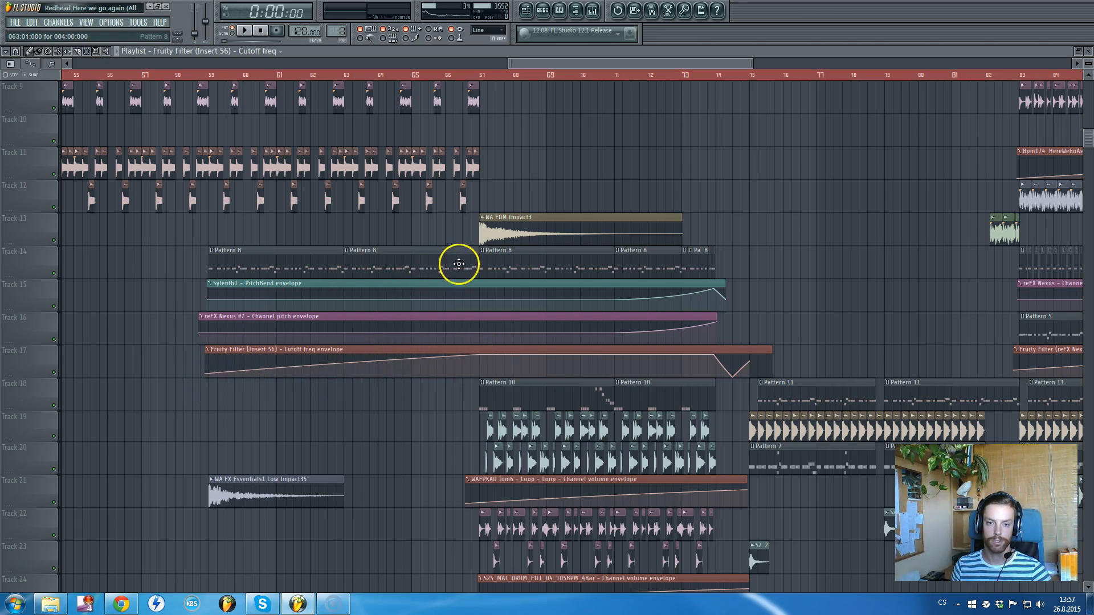
pyautogui.scroll(7, 557, 239)
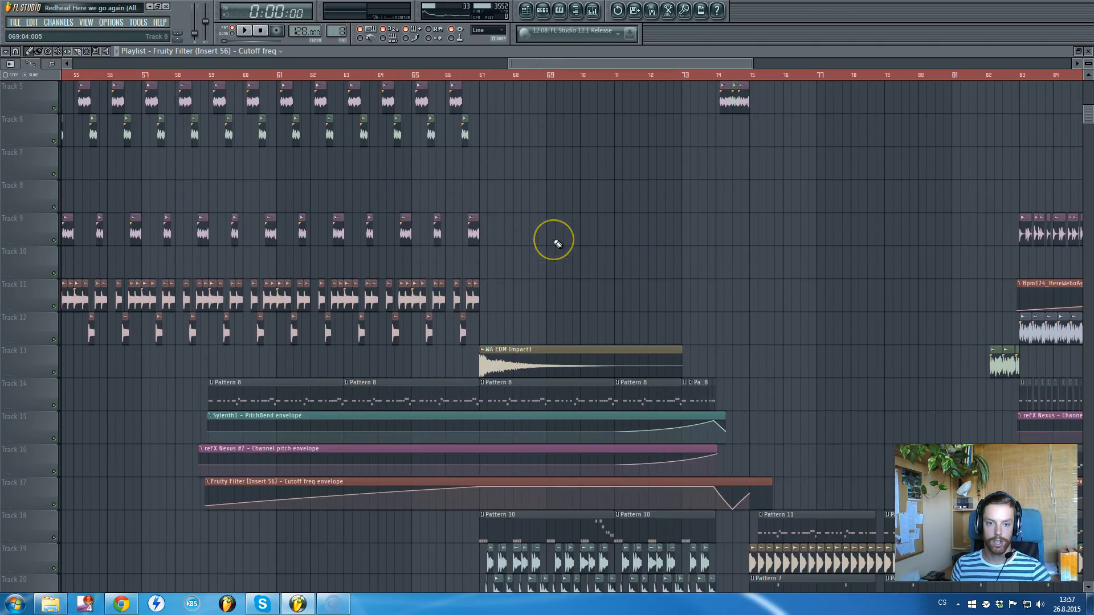
# Play a few seconds of the song from just before bar 67, where Pattern 10 on track 18 starts.
pyautogui.scroll(-10, 557, 239)
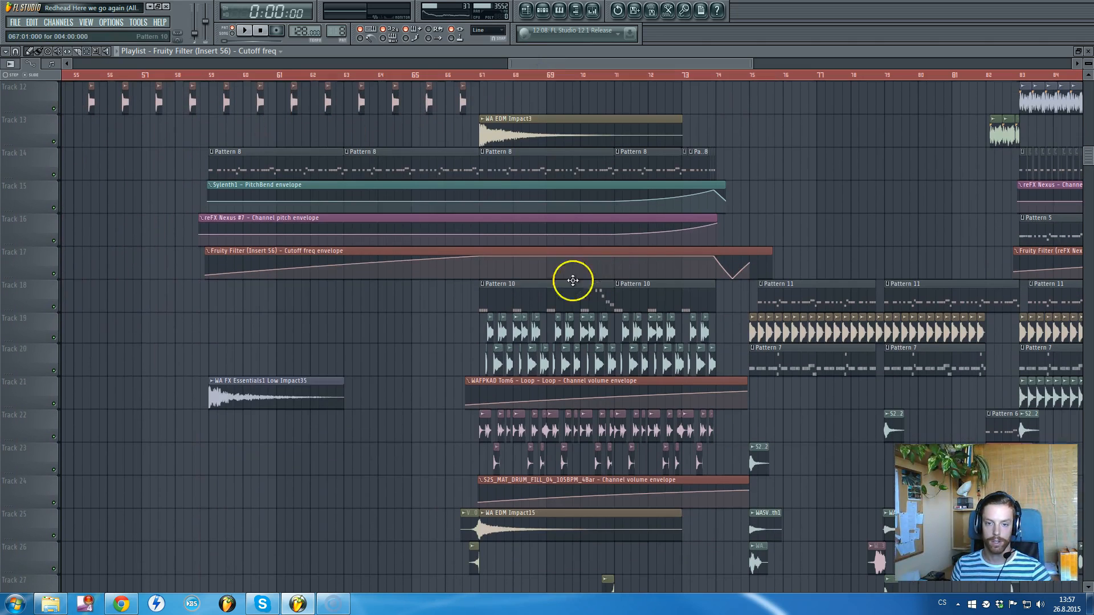
pyautogui.click(474, 77)
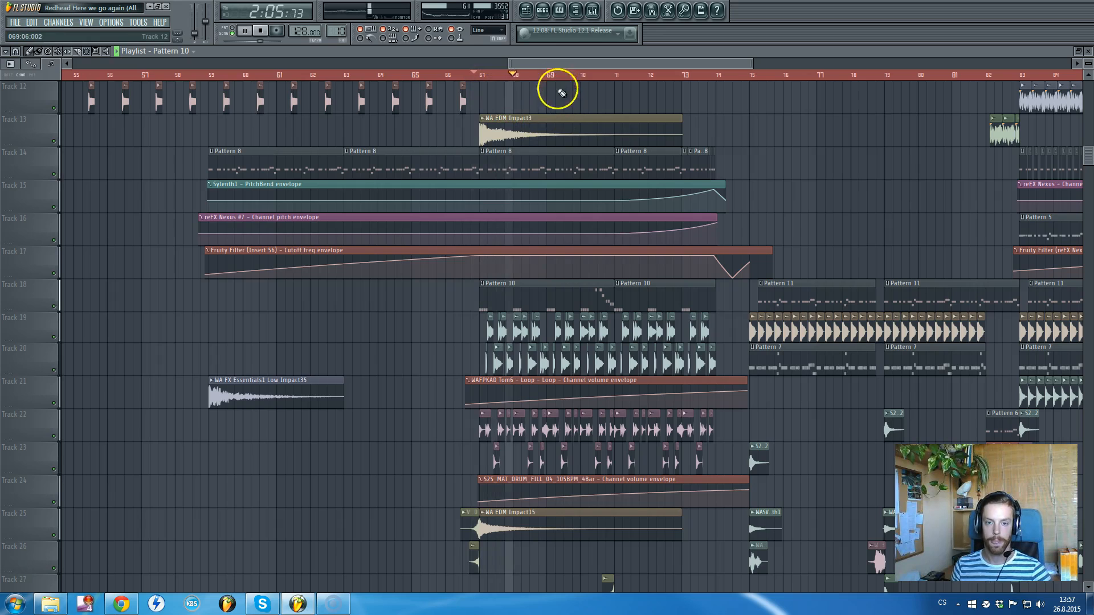
pyautogui.press('space')
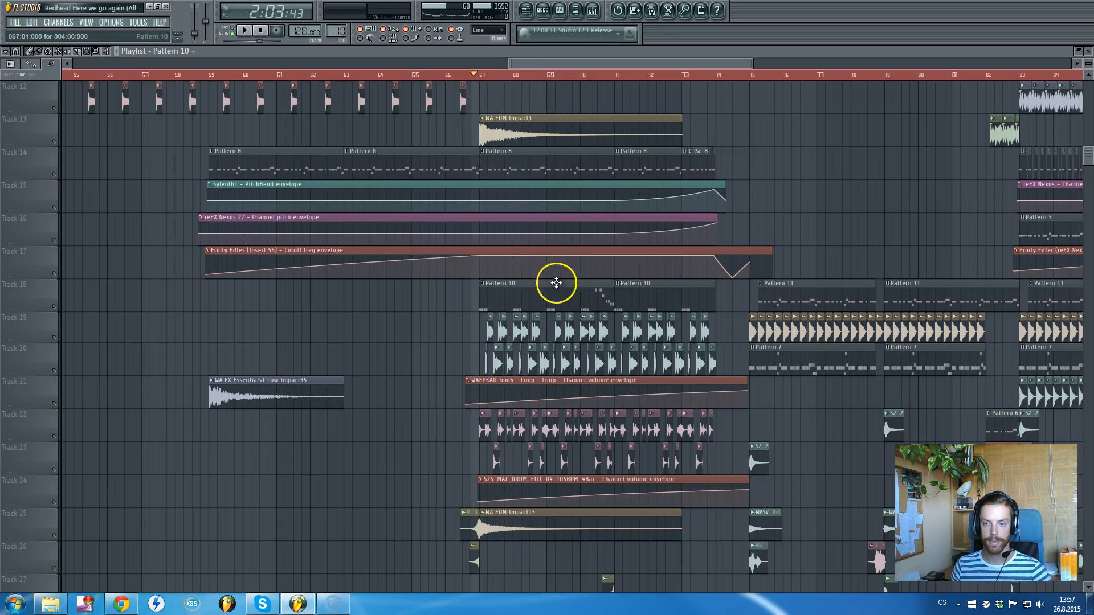
# Audition Pattern 10's reFX Nexus #8 part on its own and return to the playlist.
pyautogui.doubleClick(554, 51)
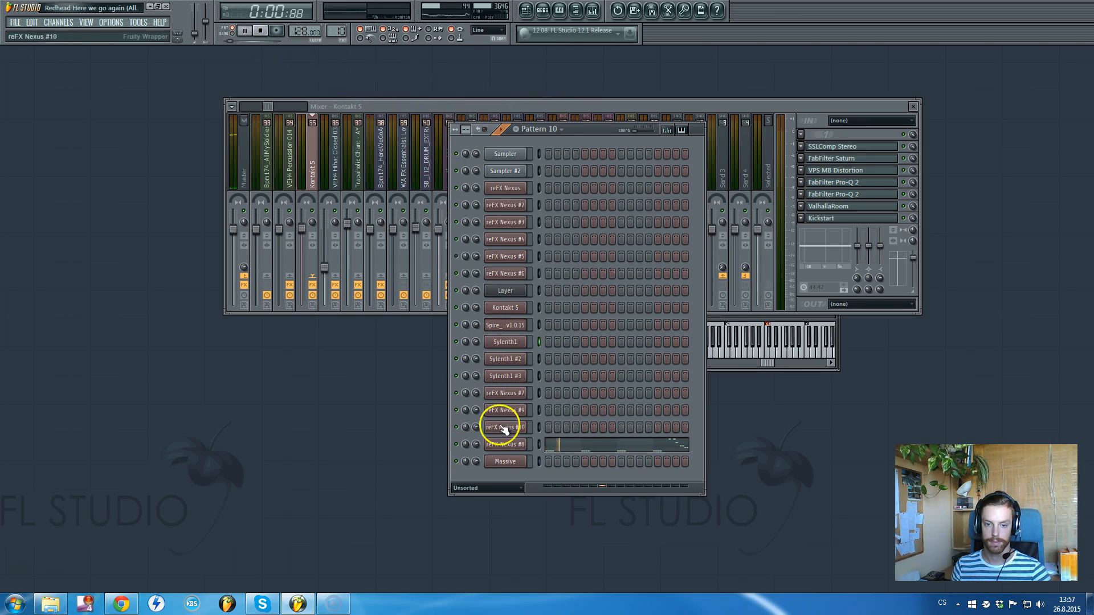
pyautogui.press('space')
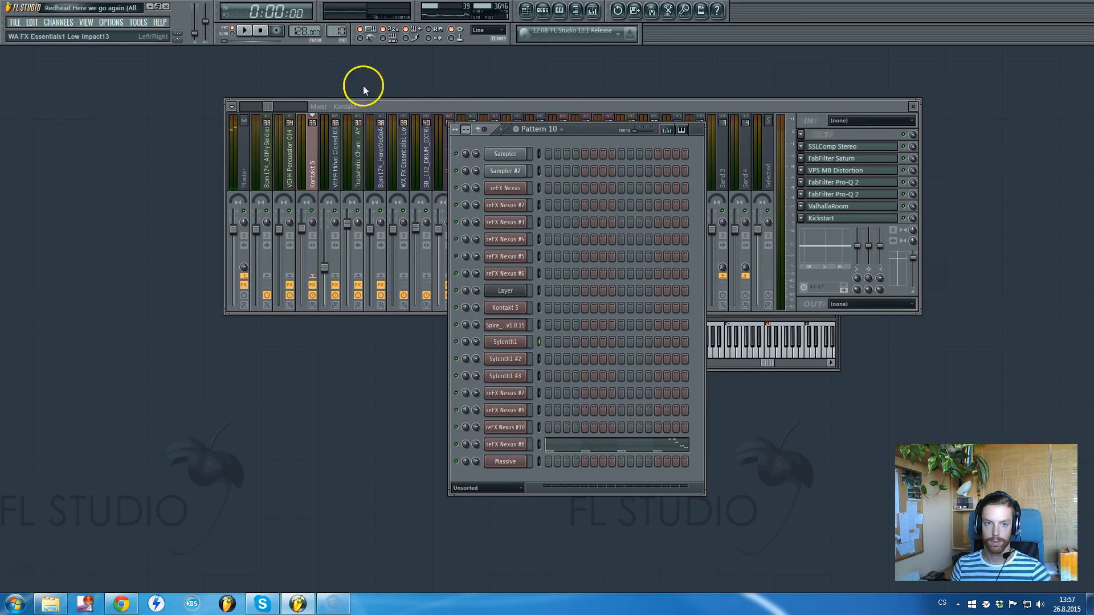
pyautogui.click(333, 34)
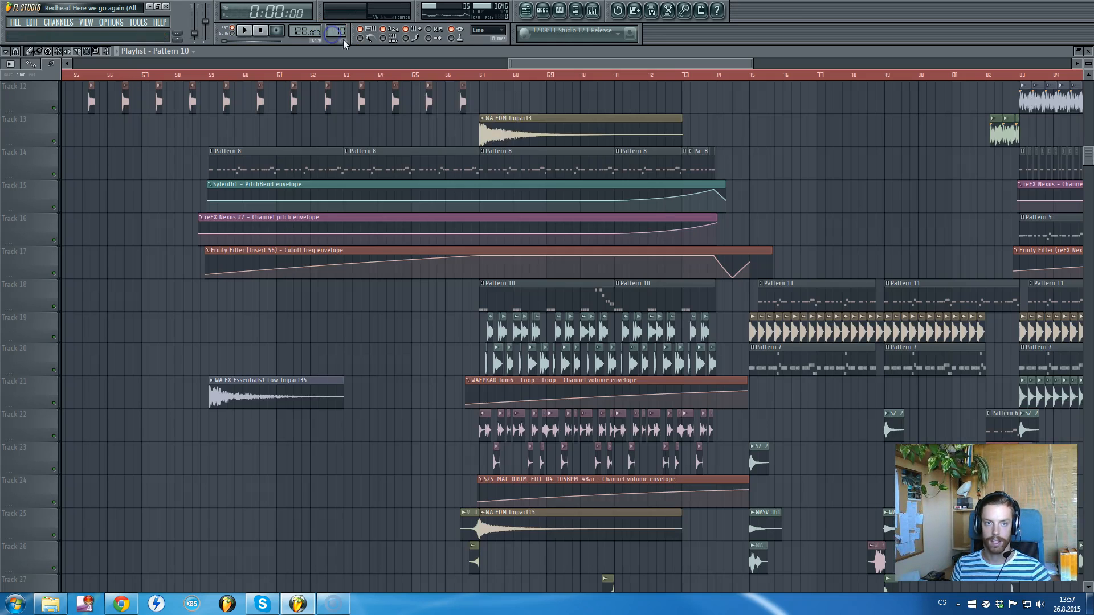
# Start song playback from just before bar 67 with the clips on tracks 12 to 26 in view.
pyautogui.click(476, 77)
pyautogui.scroll(-3, 472, 139)
pyautogui.scroll(-2, 626, 244)
pyautogui.scroll(1, 625, 247)
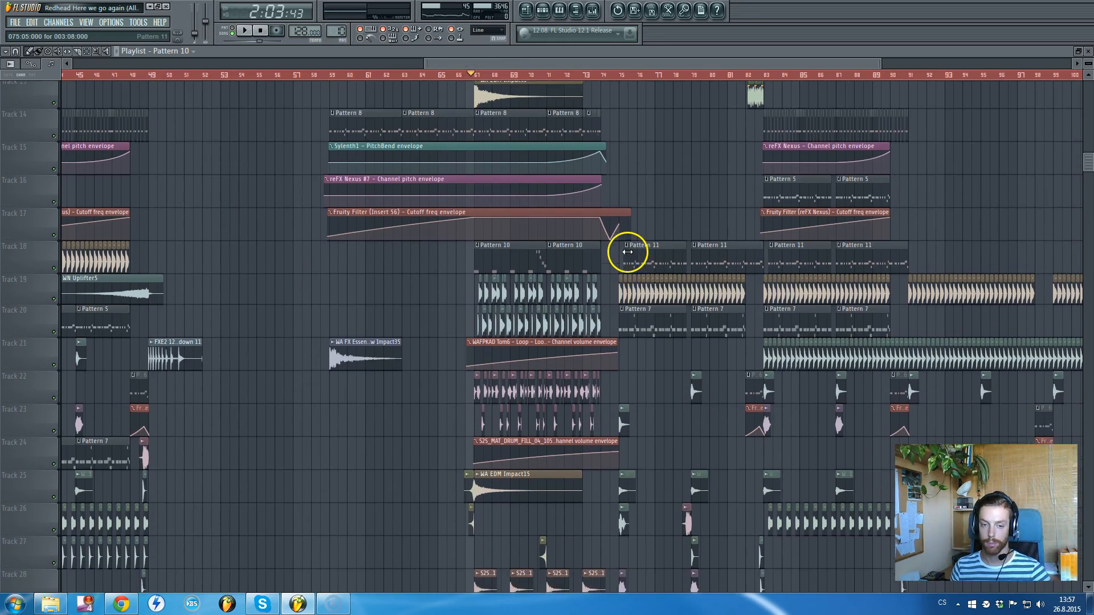
pyautogui.press('space')
pyautogui.scroll(3, 631, 255)
pyautogui.scroll(2, 663, 260)
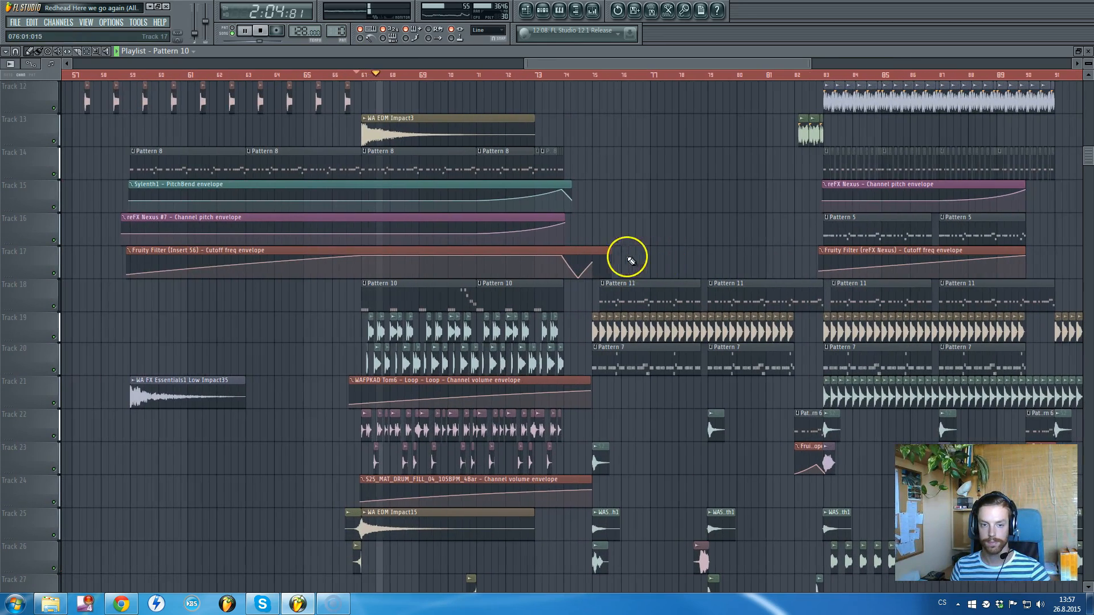
# Jump to just before bar 70, listen to the end of the first Pattern 10 clip and stop playback.
pyautogui.click(448, 76)
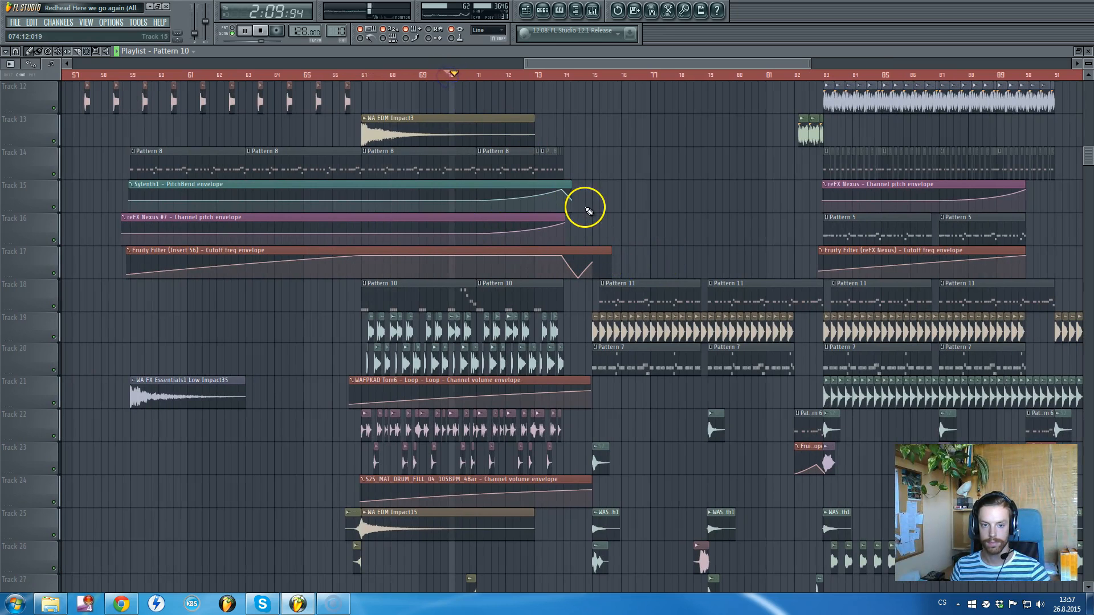
pyautogui.scroll(-2, 584, 212)
pyautogui.scroll(3, 503, 234)
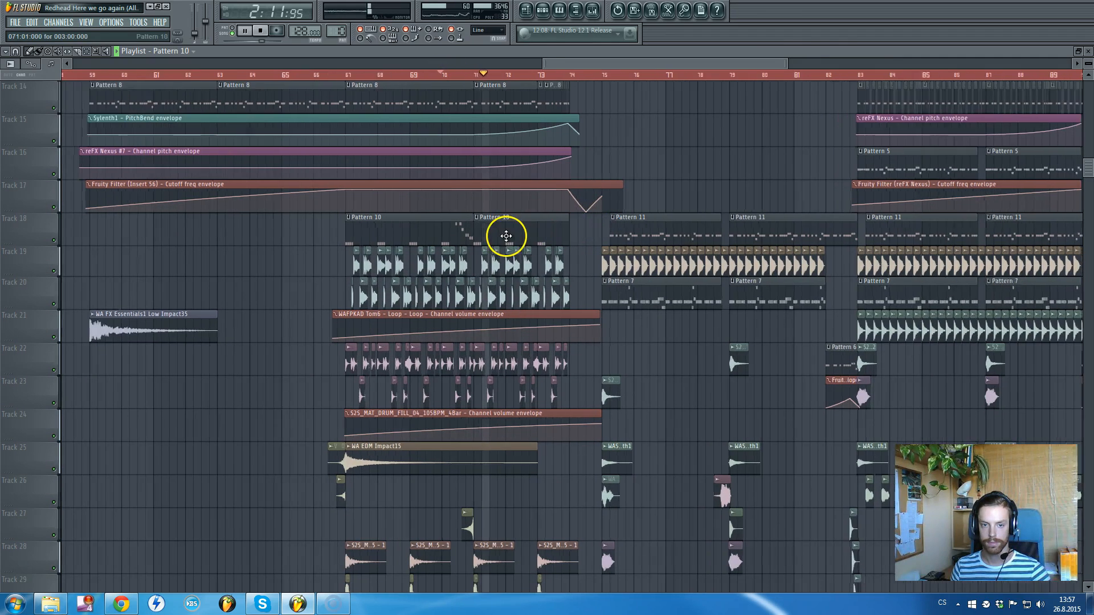
pyautogui.press('space')
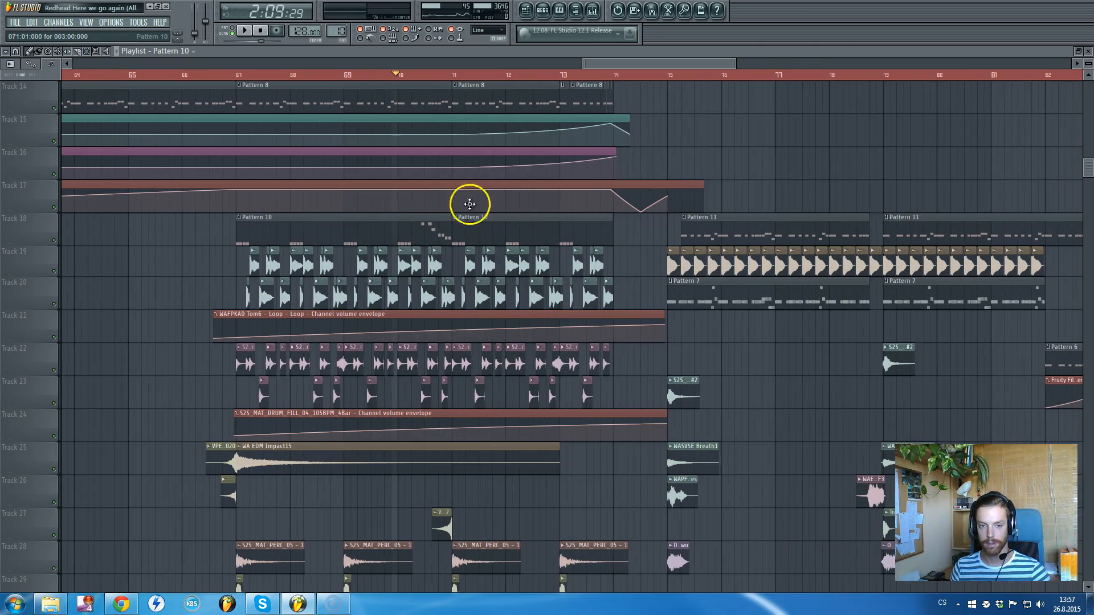
# Examine the build-up's clips and envelopes on tracks 8 to 34 between bars 67 and 75, leading into the second drop.
pyautogui.scroll(6, 598, 186)
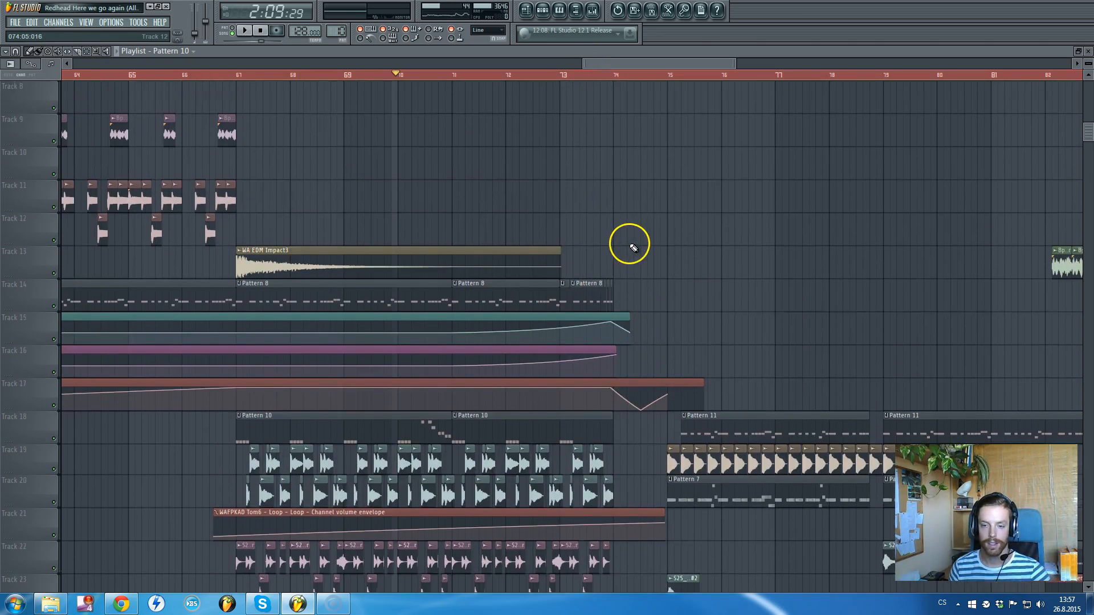
pyautogui.scroll(-9, 629, 249)
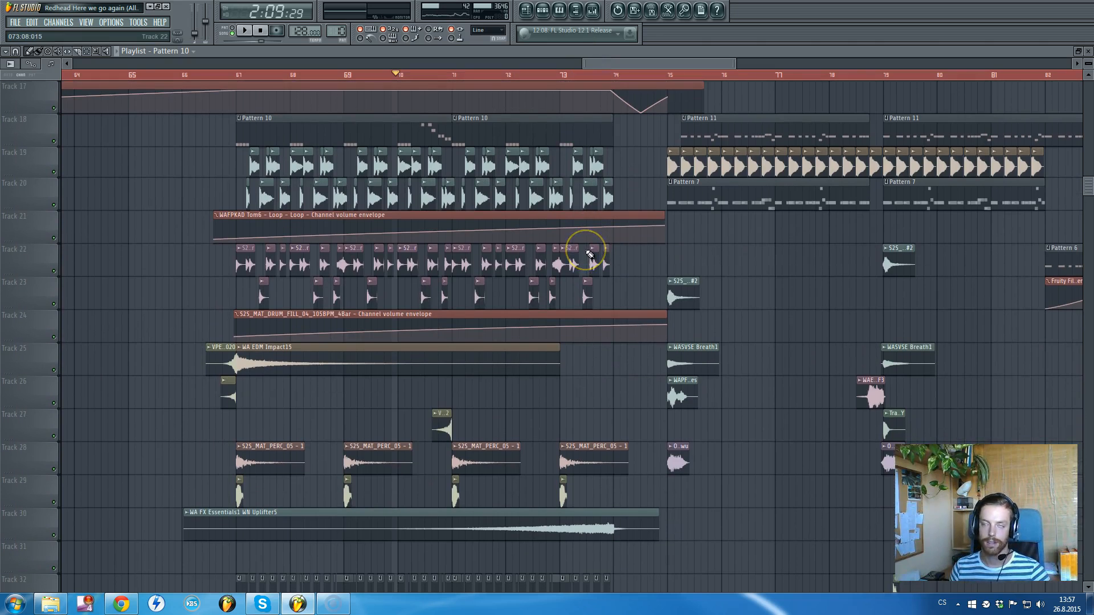
pyautogui.scroll(4, 635, 148)
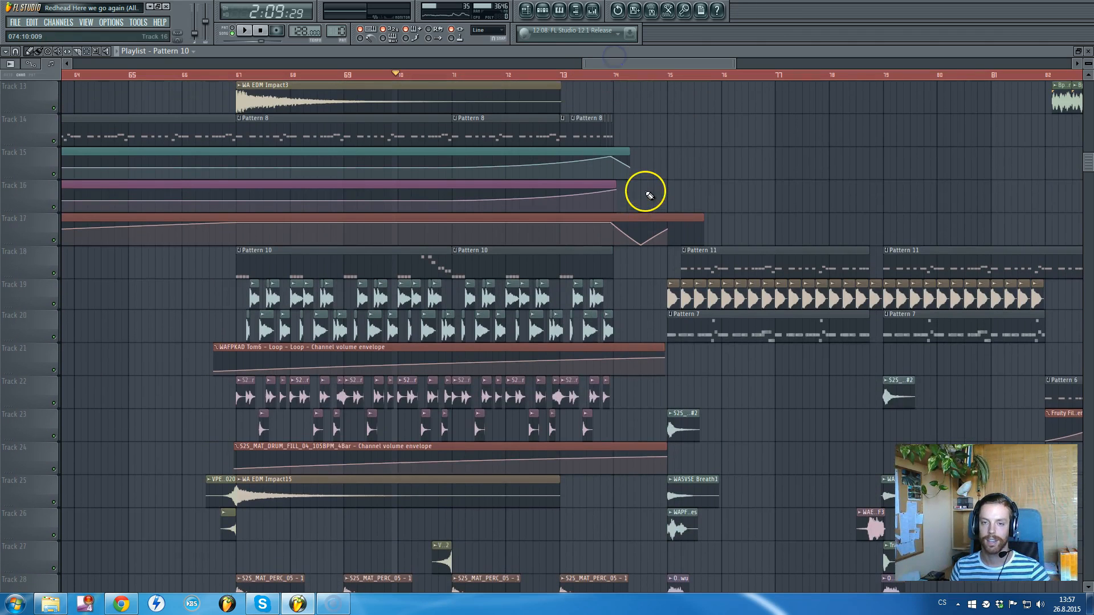
pyautogui.scroll(-5, 450, 285)
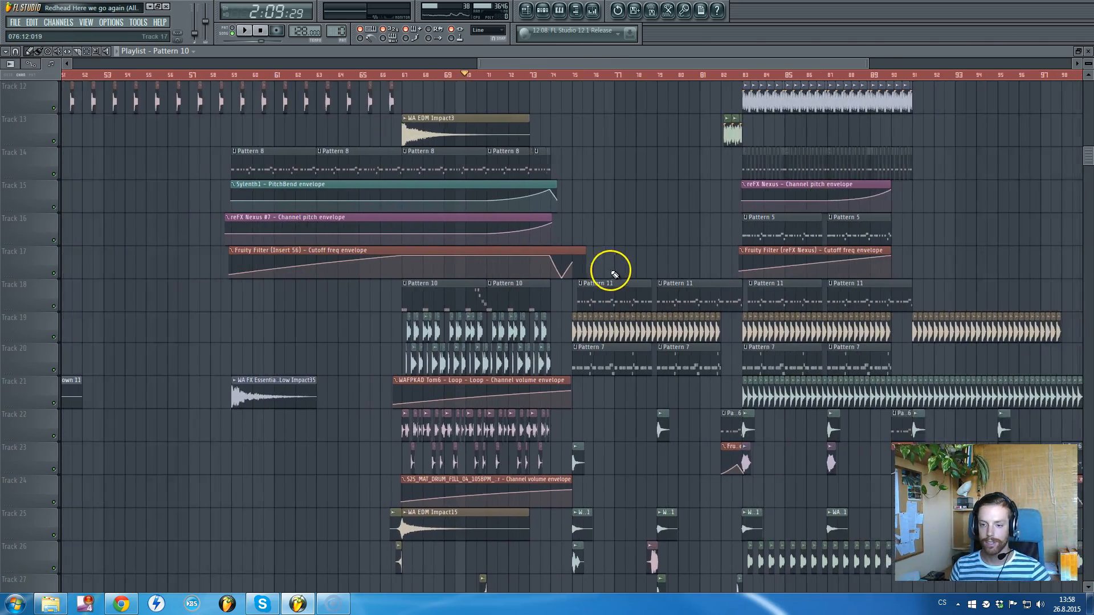
pyautogui.scroll(-4, 706, 276)
pyautogui.scroll(-8, 705, 273)
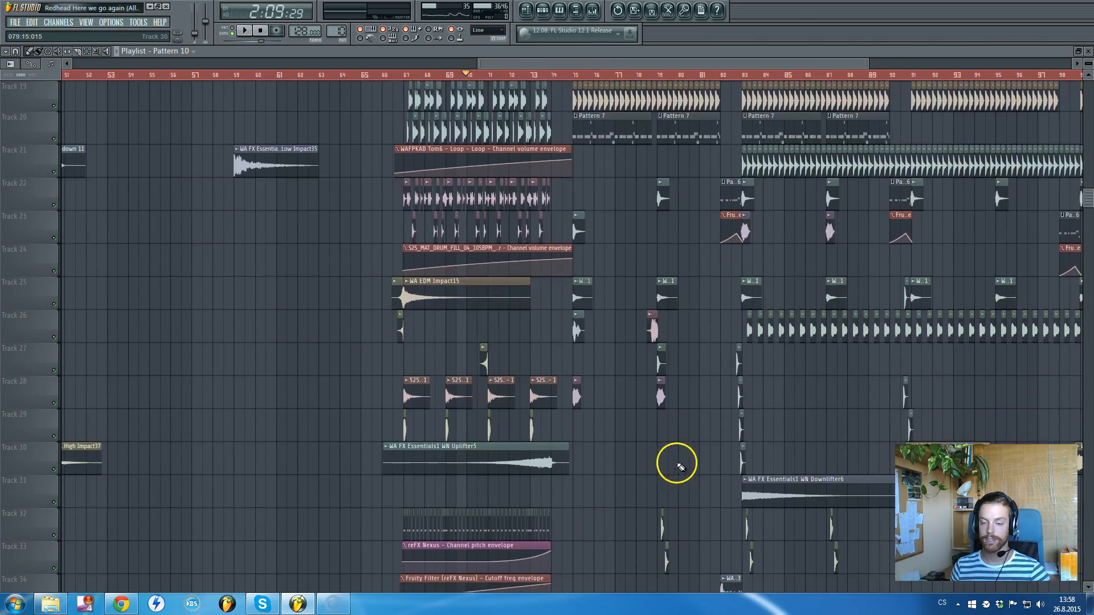
pyautogui.scroll(5, 713, 469)
pyautogui.scroll(3, 713, 469)
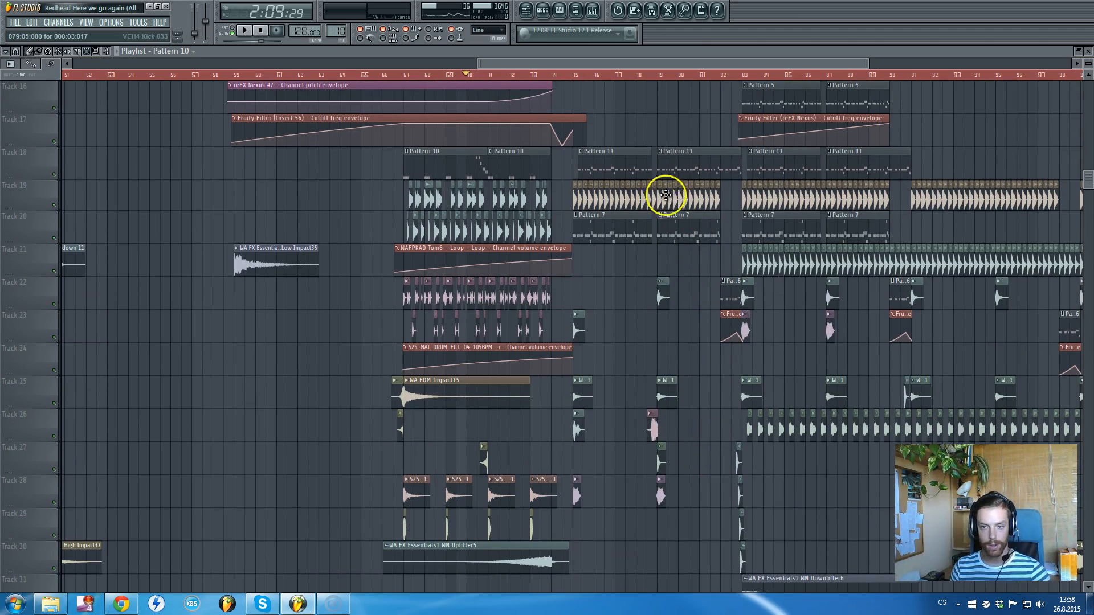
# Bring up the channels used by Pattern 11 from the second drop on track 18 and reset the playback position to the start.
pyautogui.moveTo(645, 65); pyautogui.dragTo(675, 65)
pyautogui.scroll(-3, 709, 102)
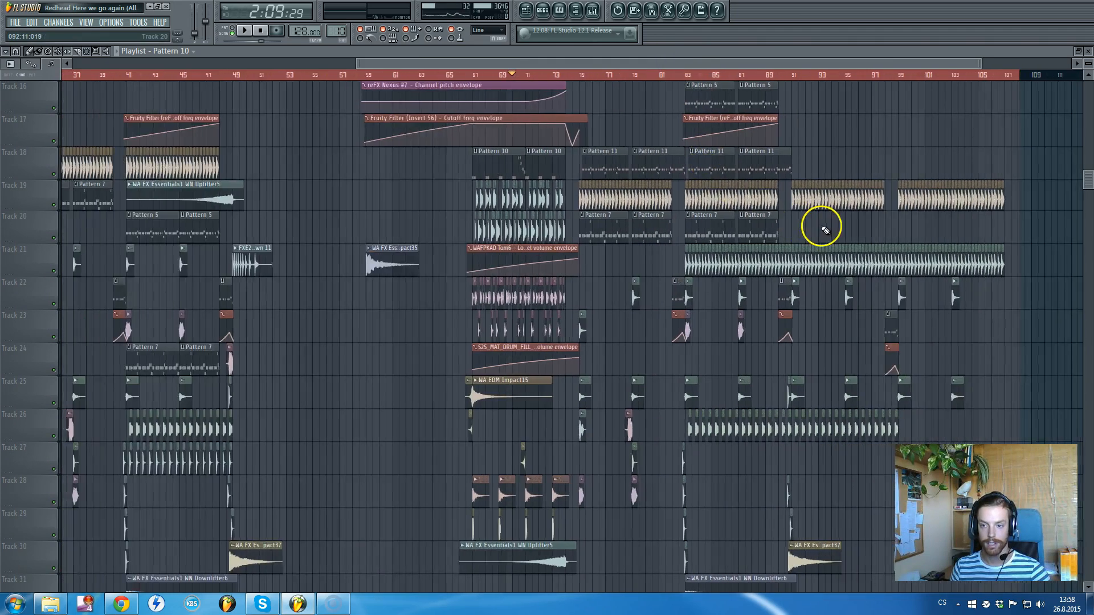
pyautogui.scroll(4, 764, 265)
pyautogui.scroll(4, 696, 301)
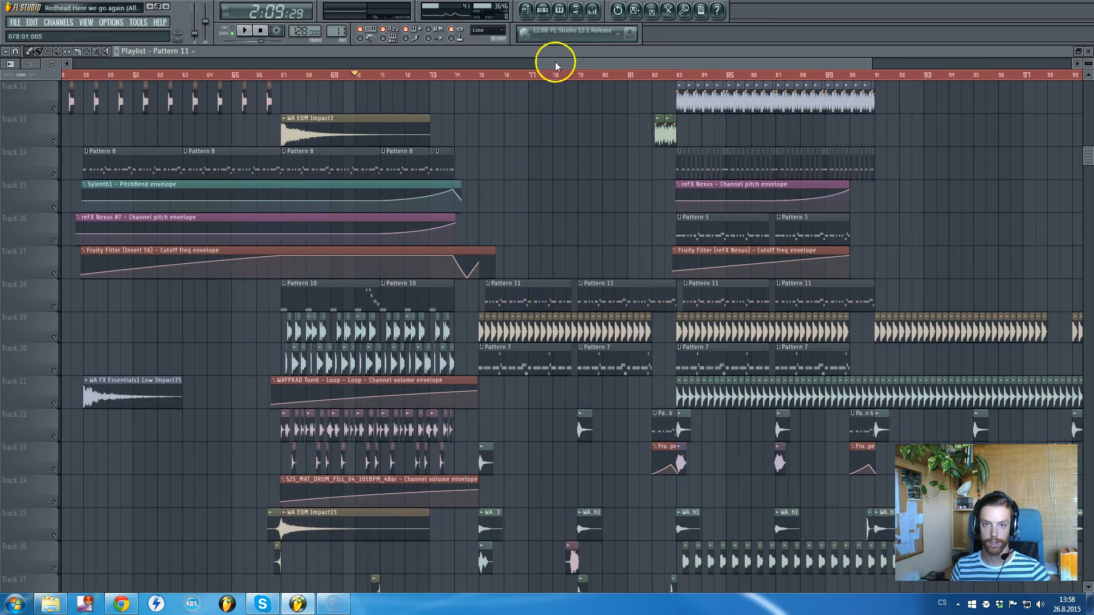
pyautogui.press('F5')
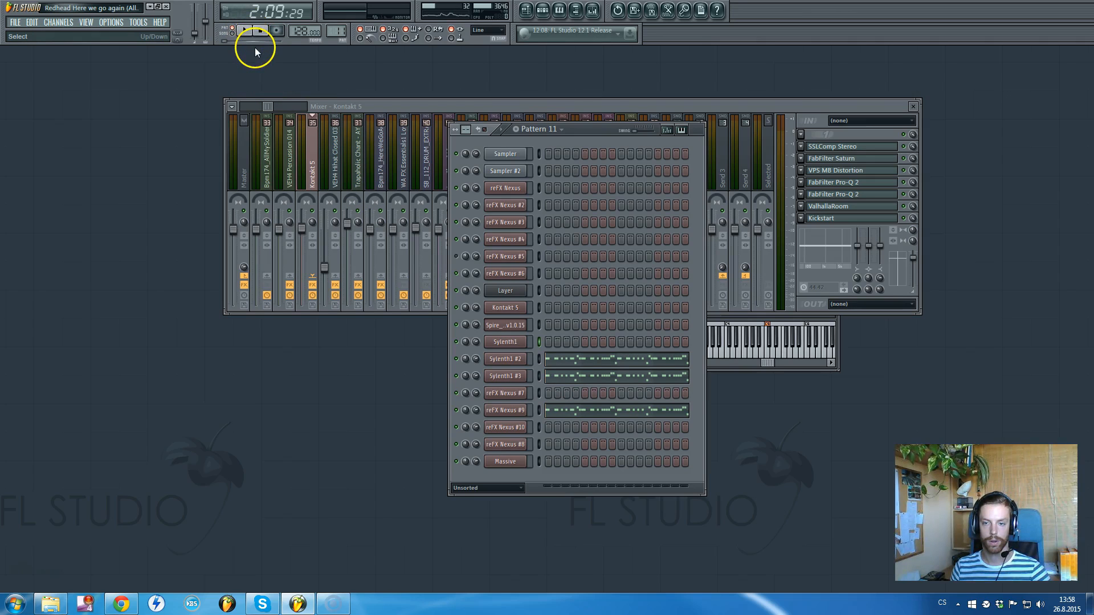
pyautogui.click(261, 32)
pyautogui.click(262, 32)
# Play Pattern 11 on its own and inspect the mixer effects on the Sylenth1 #3 and Insert 62 tracks.
pyautogui.click(443, 107)
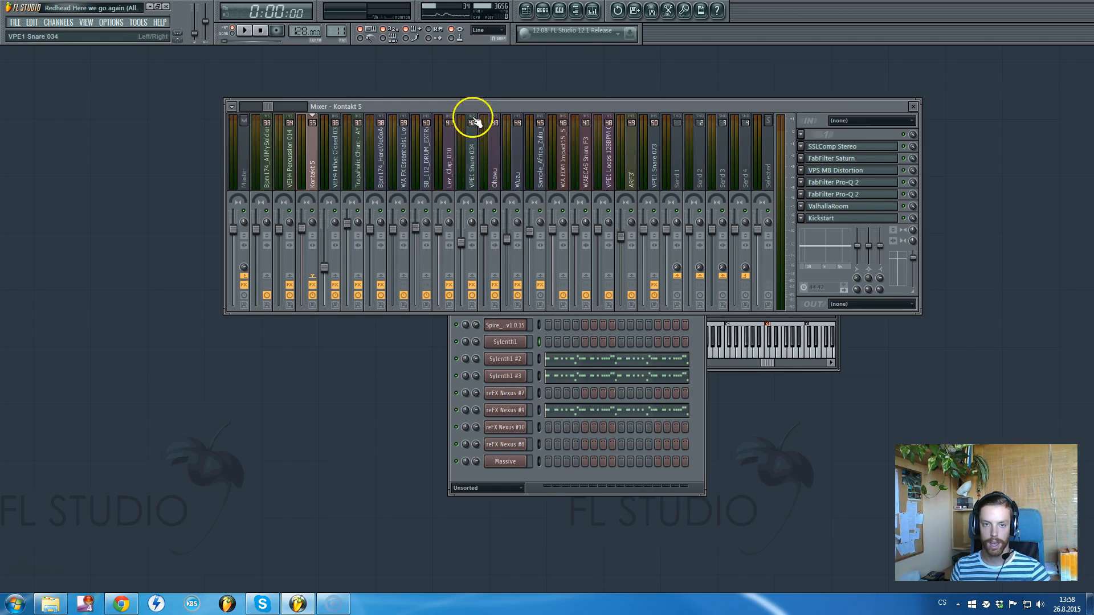
pyautogui.moveTo(477, 109); pyautogui.dragTo(477, 103)
pyautogui.press('space')
pyautogui.moveTo(268, 100)
pyautogui.mouseDown()
pyautogui.moveTo(244, 100)
pyautogui.moveTo(279, 100)
pyautogui.mouseUp()
pyautogui.click(448, 171)
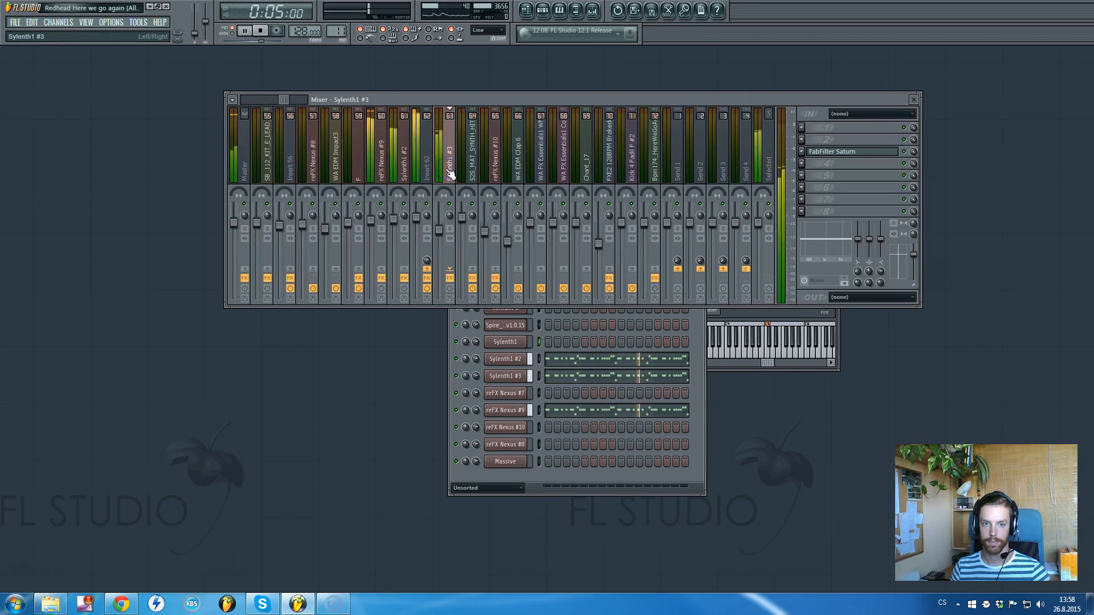
pyautogui.click(427, 169)
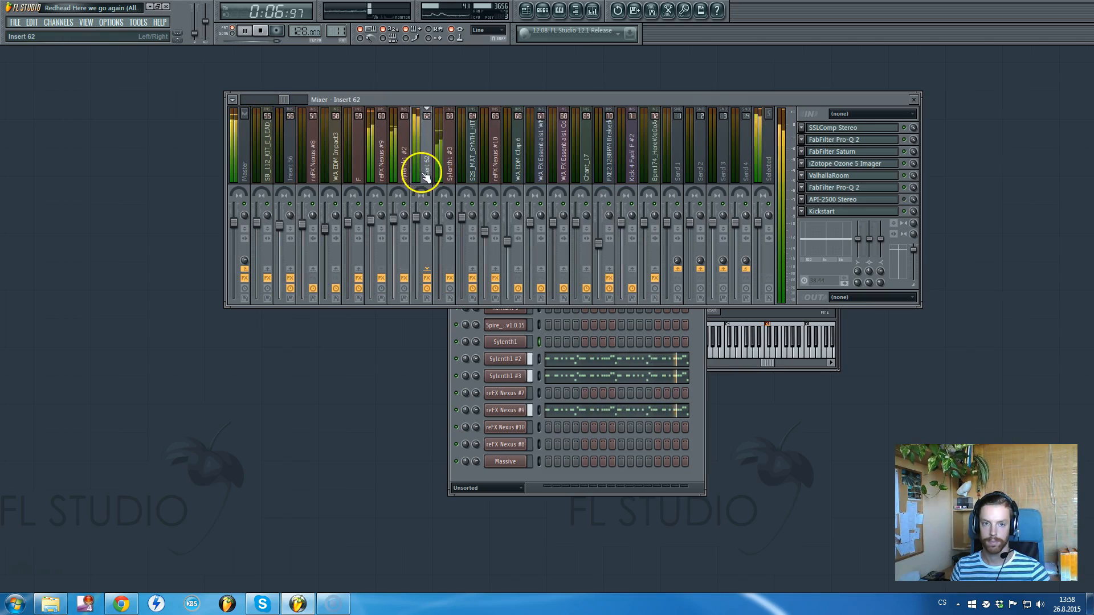
# Stop playback and compare the mixer effect chains of reFX Nexus #9, Sylenth1 #2 and Insert 62.
pyautogui.press('space')
pyautogui.click(383, 169)
pyautogui.click(403, 170)
pyautogui.click(422, 169)
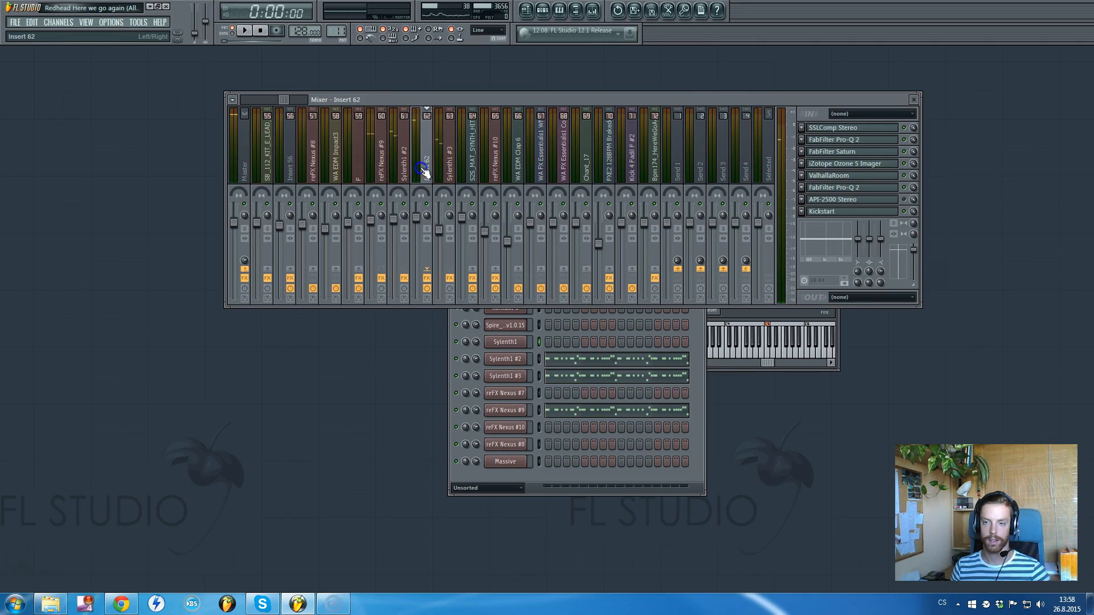
# Close the mixer, return to the playlist and examine the second drop's clips on tracks 12 to 42 from bar 75 onwards.
pyautogui.press('F9')
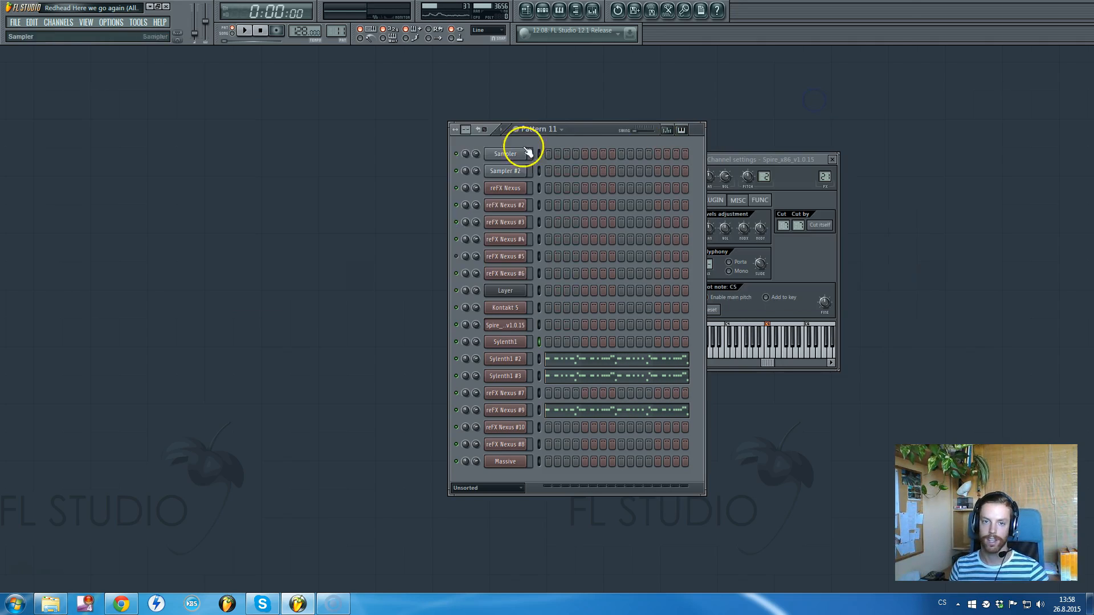
pyautogui.click(341, 33)
pyautogui.press('F5')
pyautogui.scroll(-6, 606, 100)
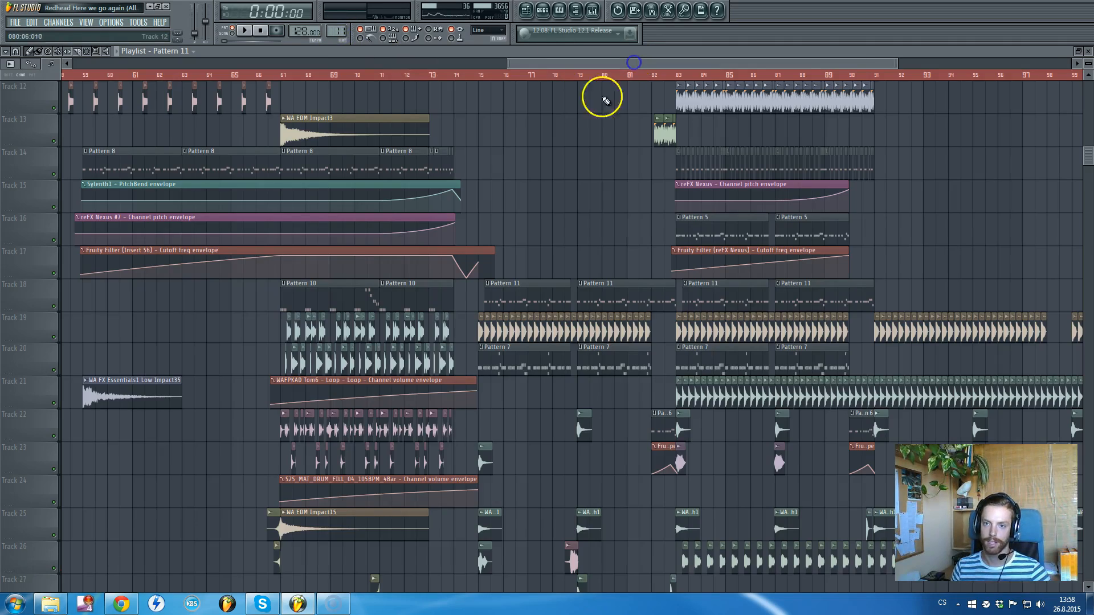
pyautogui.scroll(5, 946, 251)
pyautogui.scroll(-5, 904, 269)
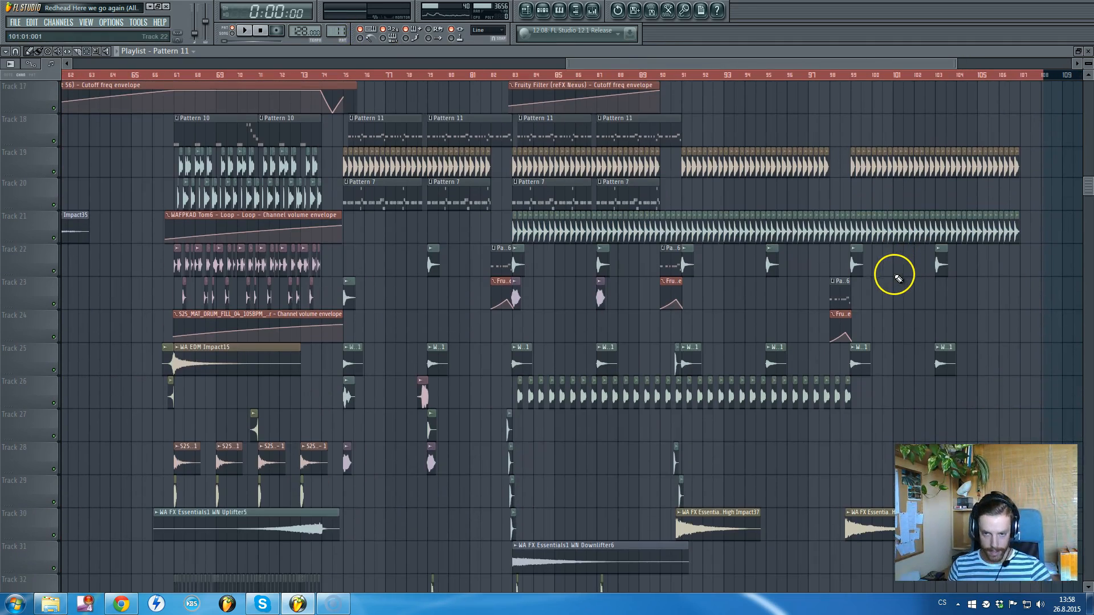
pyautogui.scroll(-11, 897, 279)
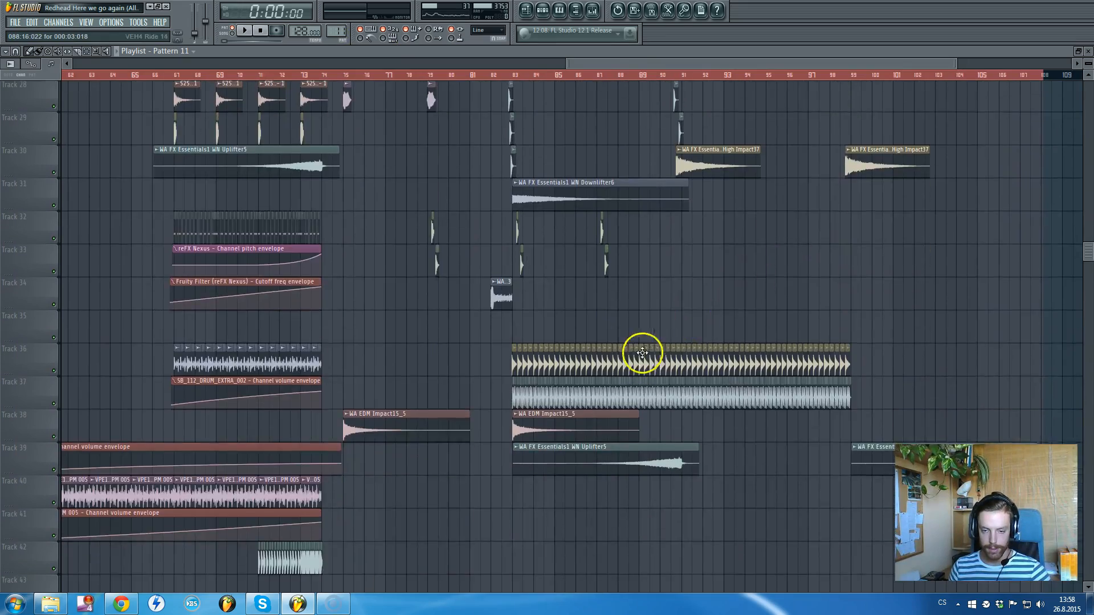
pyautogui.scroll(3, 644, 356)
pyautogui.scroll(3, 484, 421)
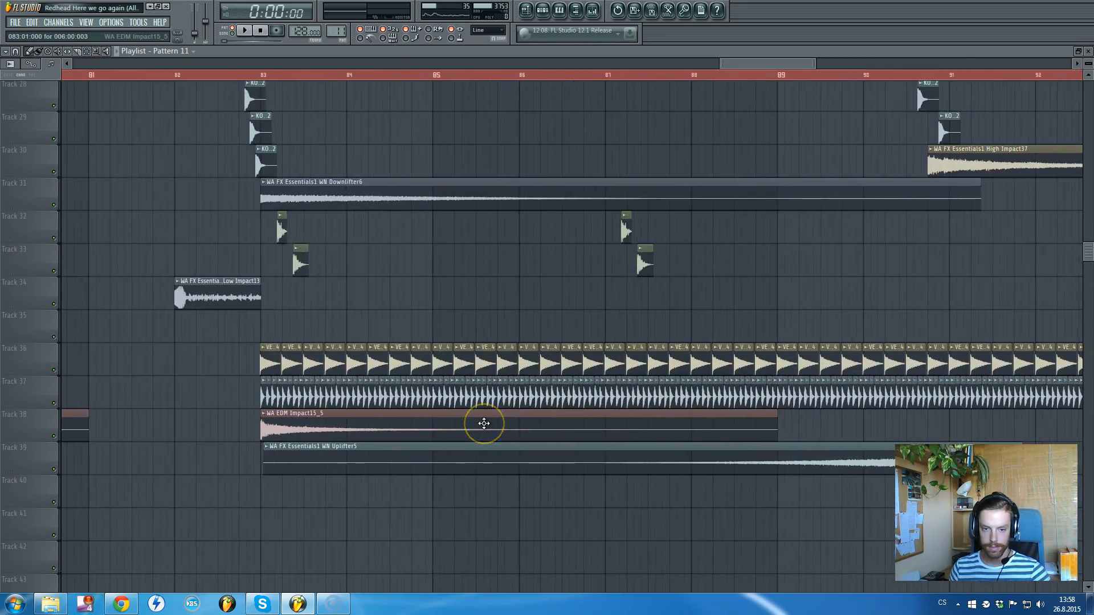
# Examine the clips, pitch, volume and filter envelopes on tracks 1 to 33 between bar 83 and the end of the song.
pyautogui.scroll(6, 488, 428)
pyautogui.scroll(17, 493, 420)
pyautogui.scroll(-3, 513, 391)
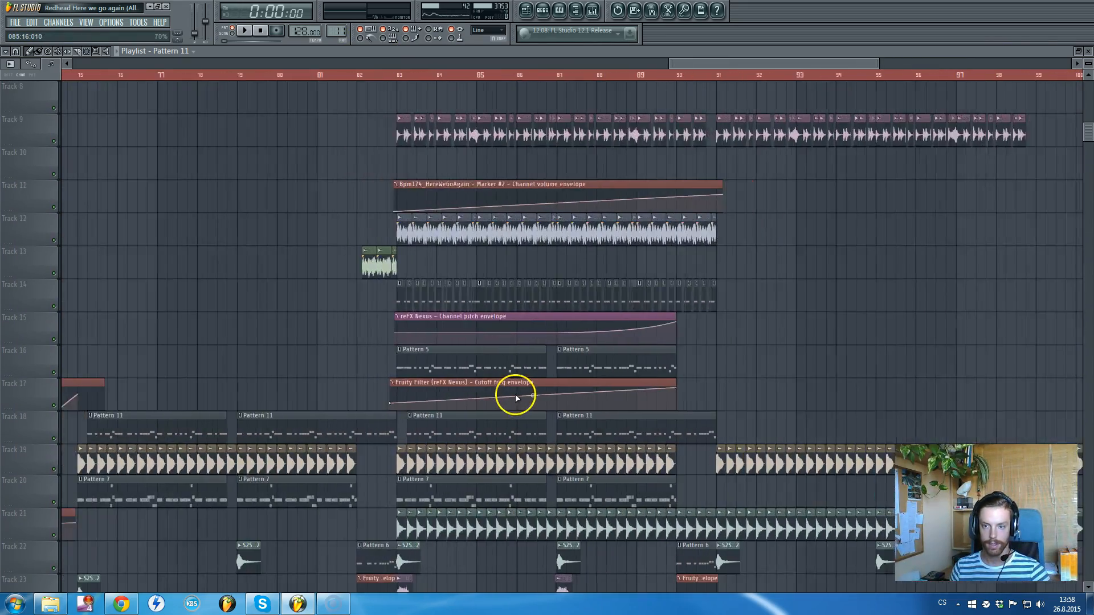
pyautogui.scroll(-2, 518, 394)
pyautogui.scroll(3, 519, 393)
pyautogui.scroll(-2, 518, 393)
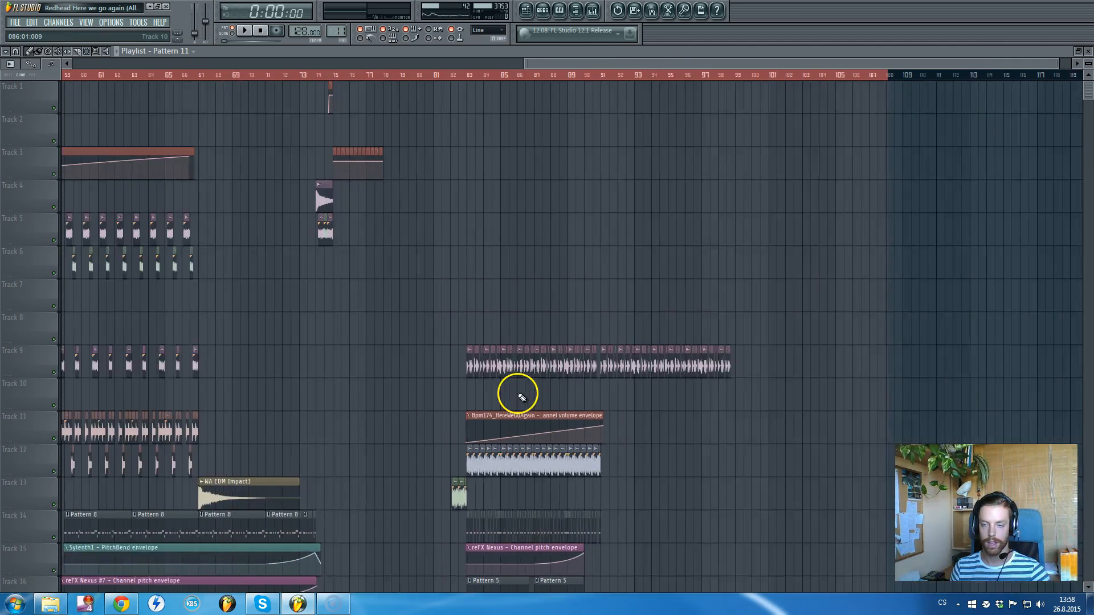
pyautogui.scroll(-6, 527, 392)
pyautogui.scroll(-5, 491, 452)
pyautogui.scroll(-5, 779, 371)
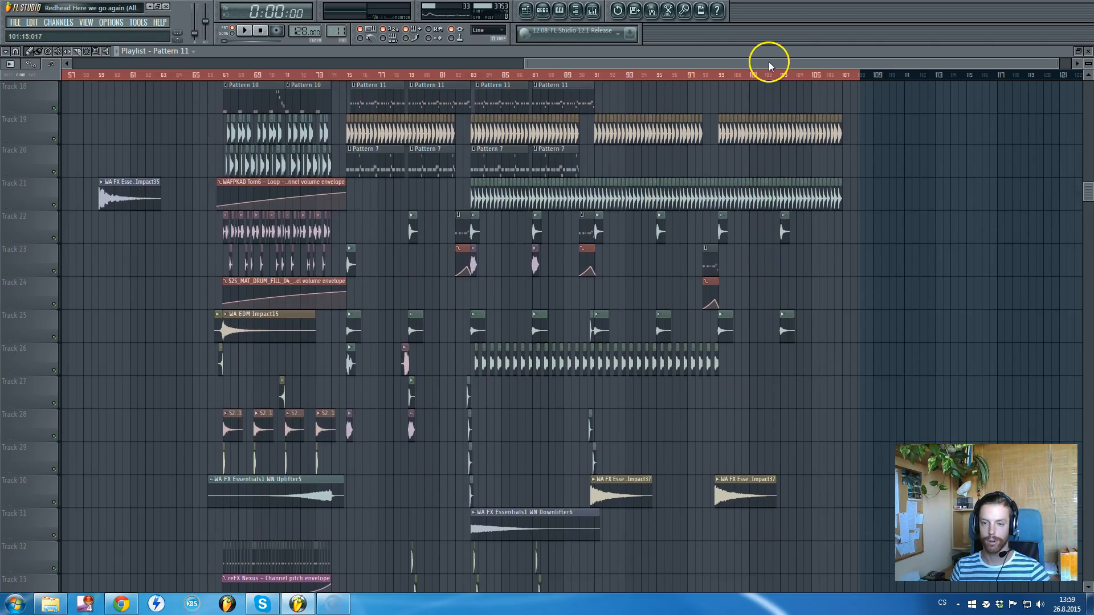
# Look over the whole arrangement from bar 1 to the end, including the earlier build-up and drop on tracks 8 to 23.
pyautogui.scroll(-3, 768, 62)
pyautogui.scroll(-4, 569, 228)
pyautogui.scroll(-5, 512, 257)
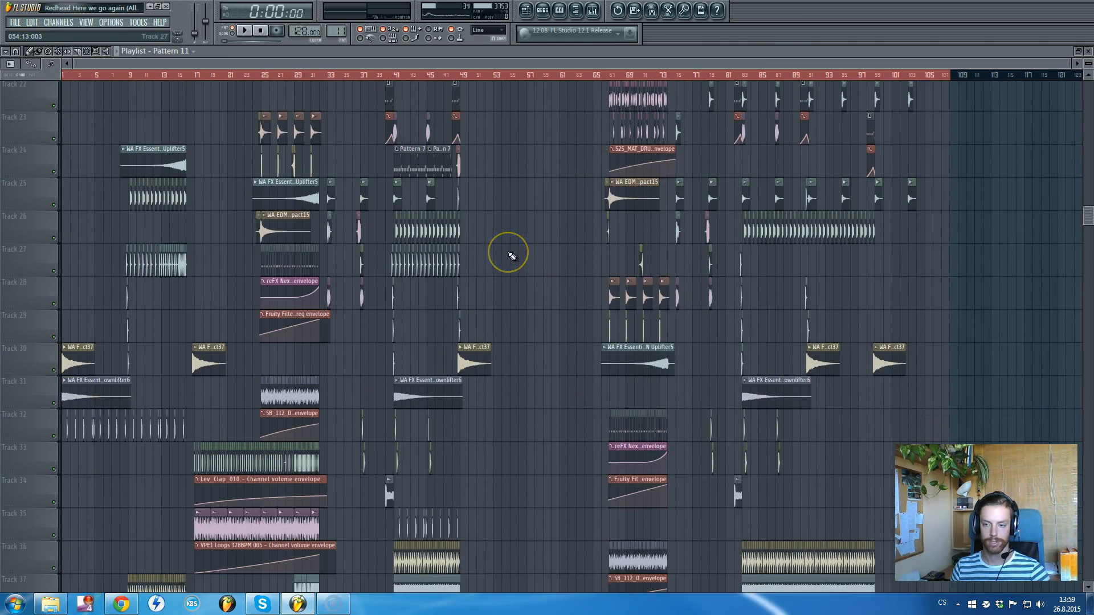
pyautogui.scroll(8, 513, 255)
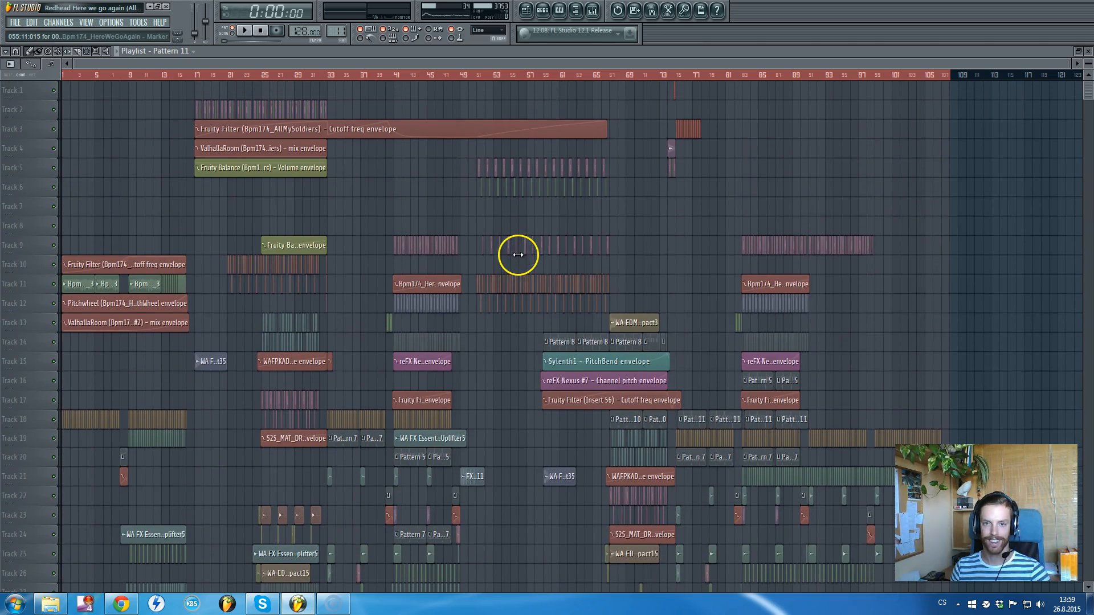
pyautogui.scroll(-2, 518, 254)
pyautogui.scroll(4, 519, 255)
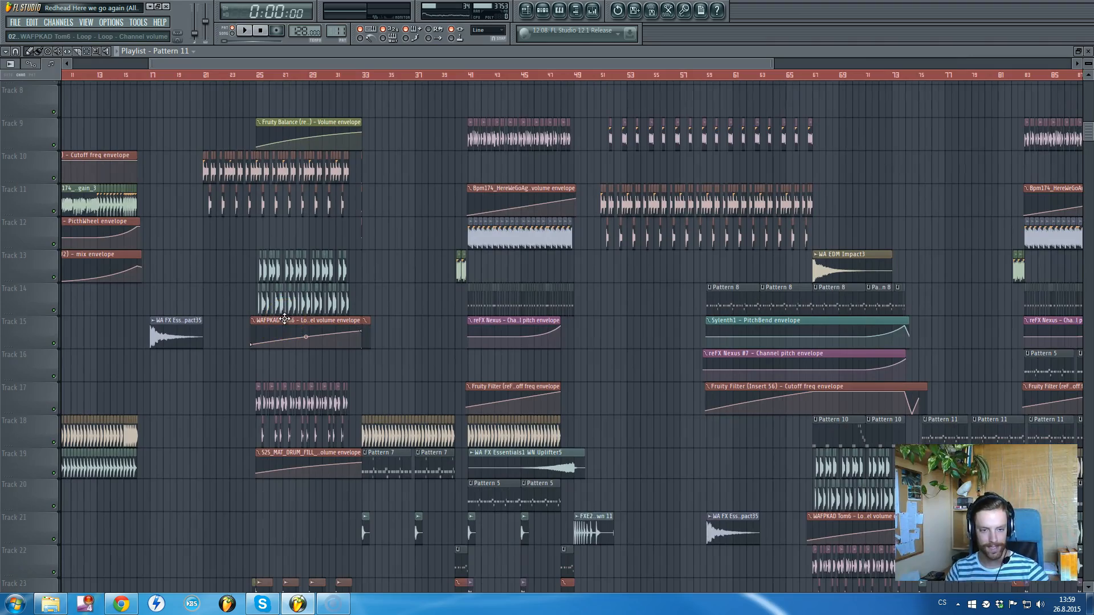
pyautogui.click(407, 77)
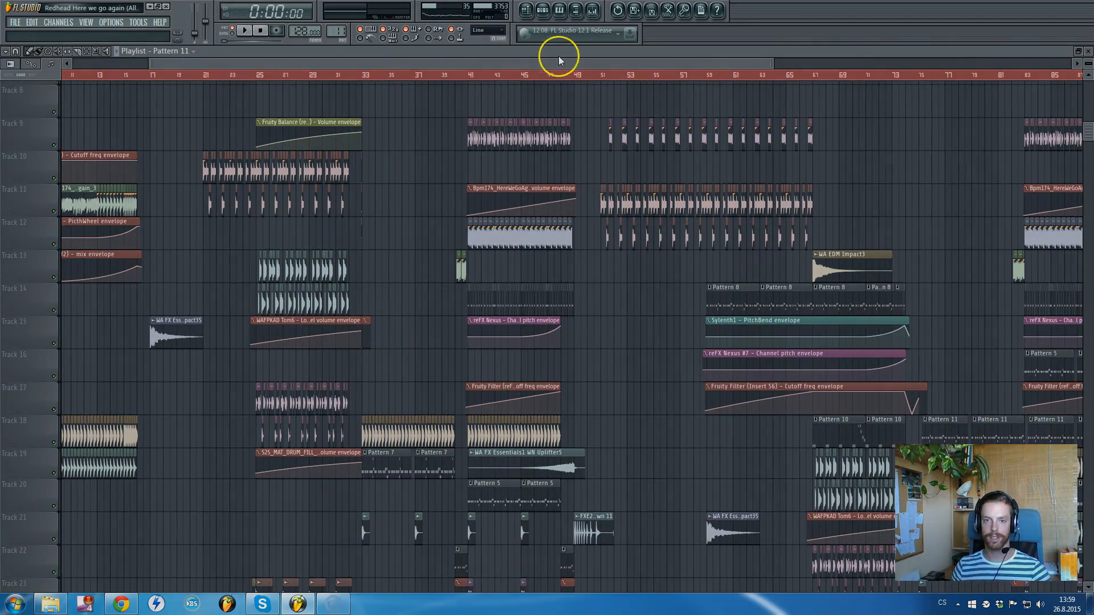